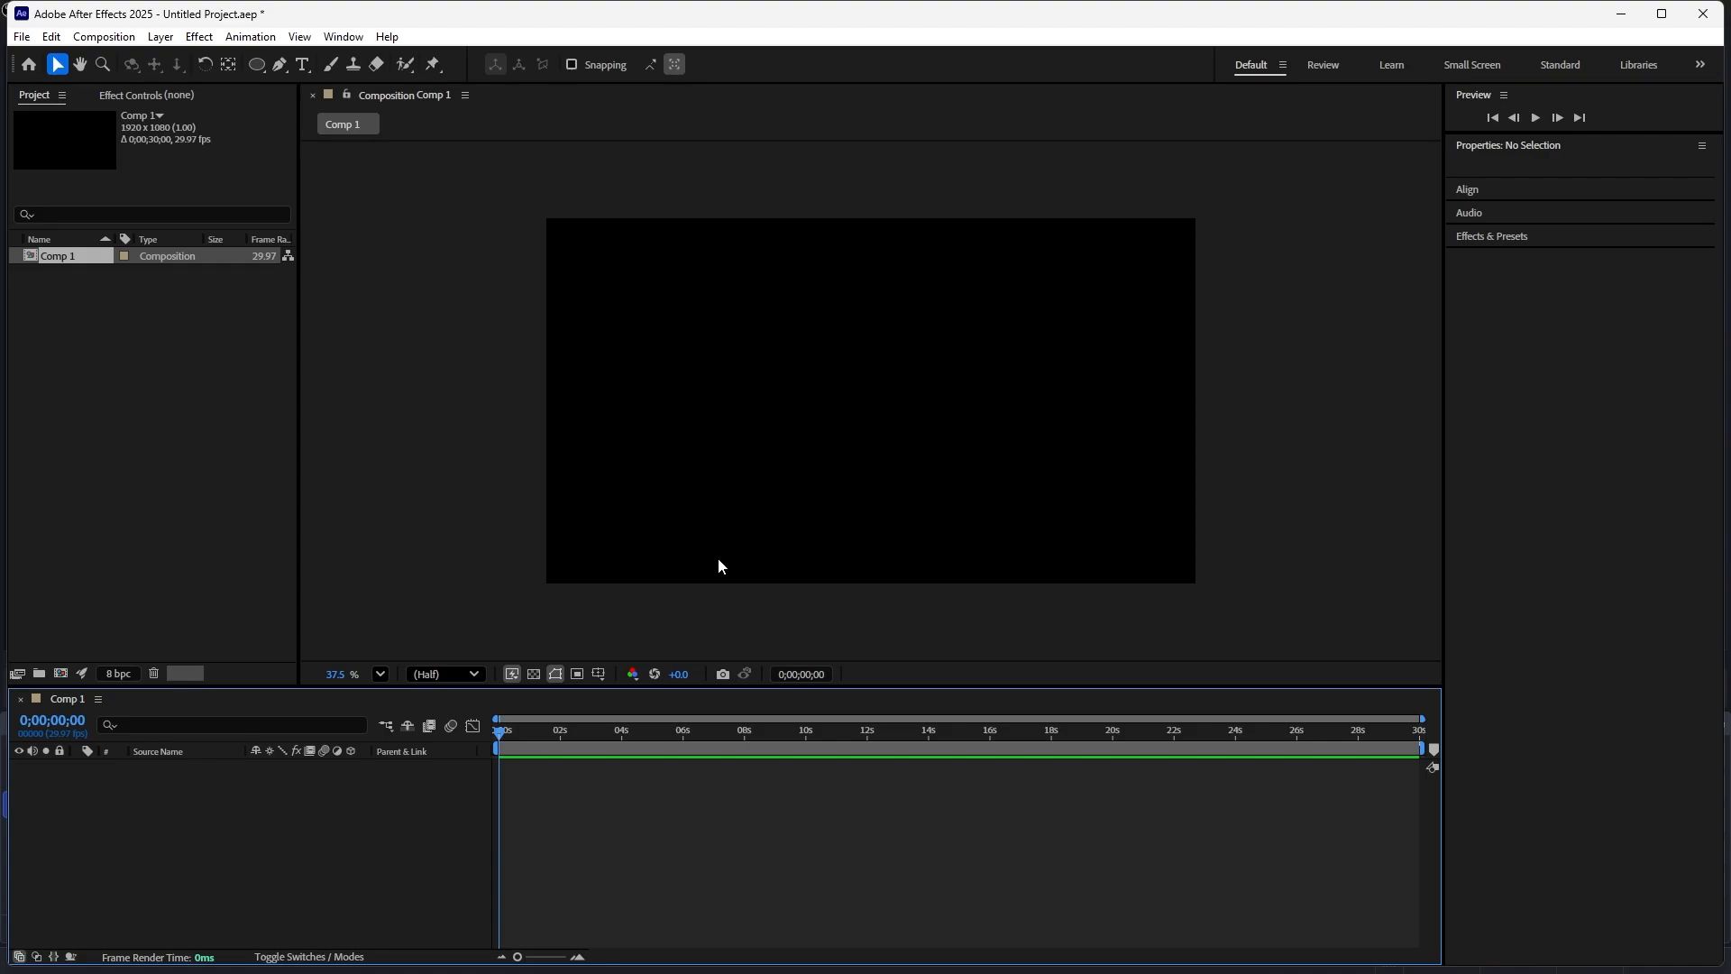
- Draw a yellow rectangle about 2013 by 200 px along the composition's bottom edge and lock its layer
{"action": "left_click", "coordinate": [450, 402]}
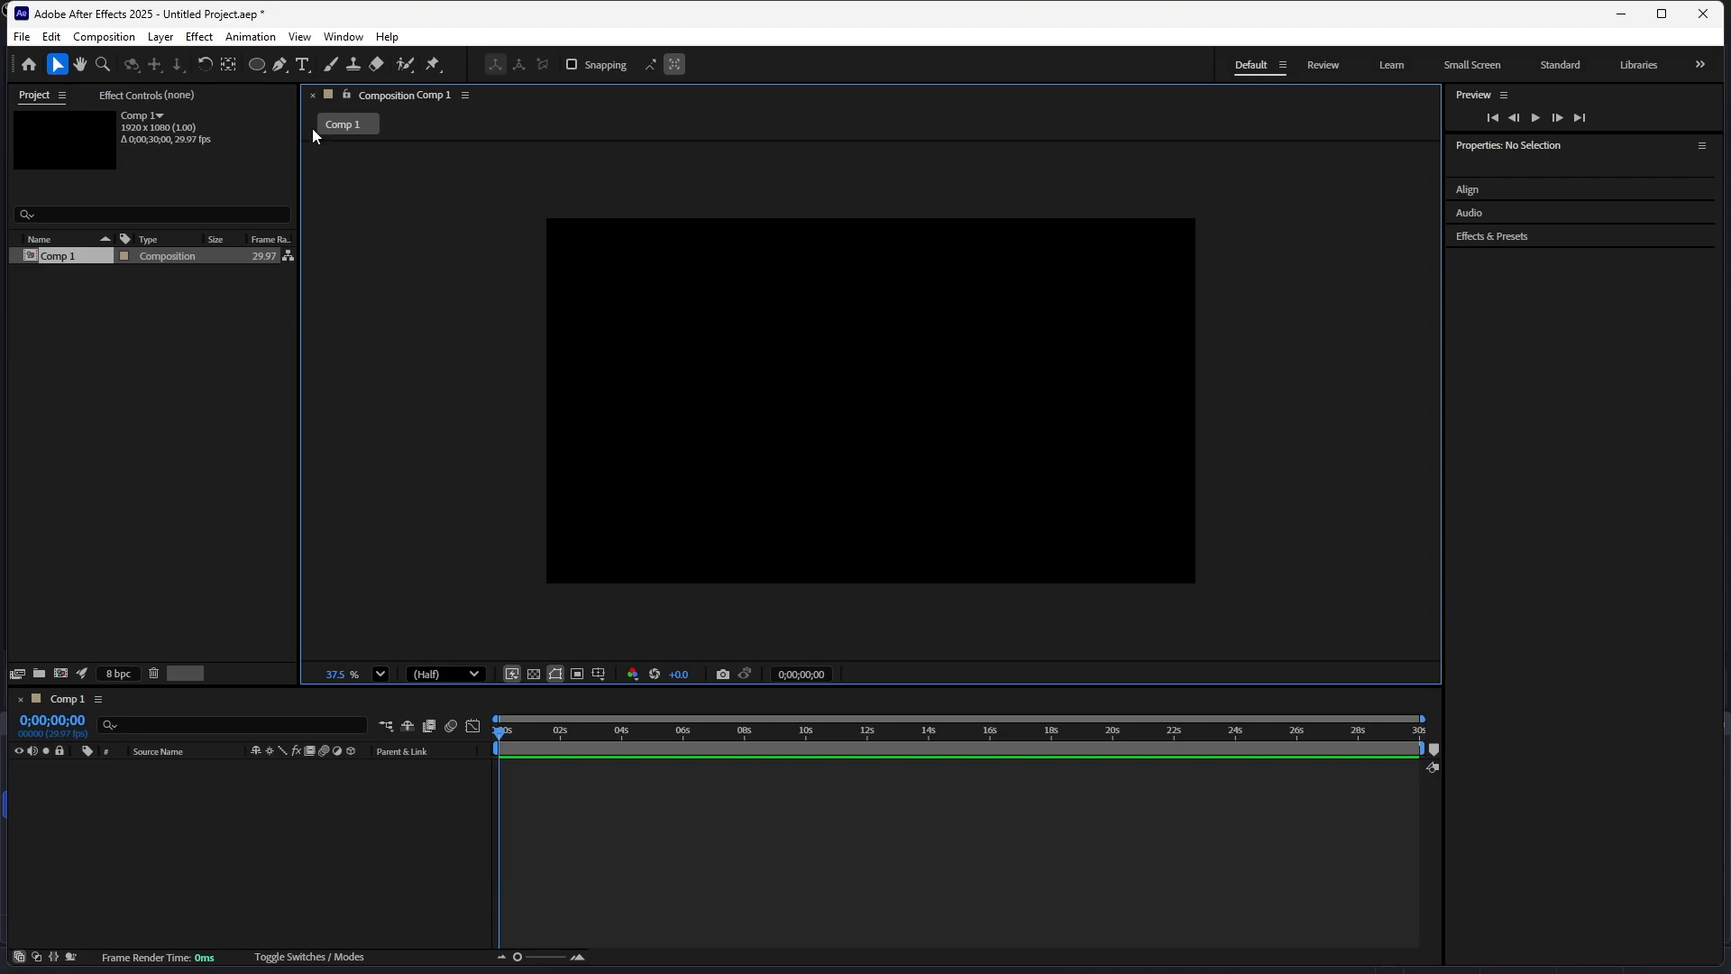
{"action": "left_click_drag", "start_coordinate": [265, 69], "coordinate": [307, 71]}
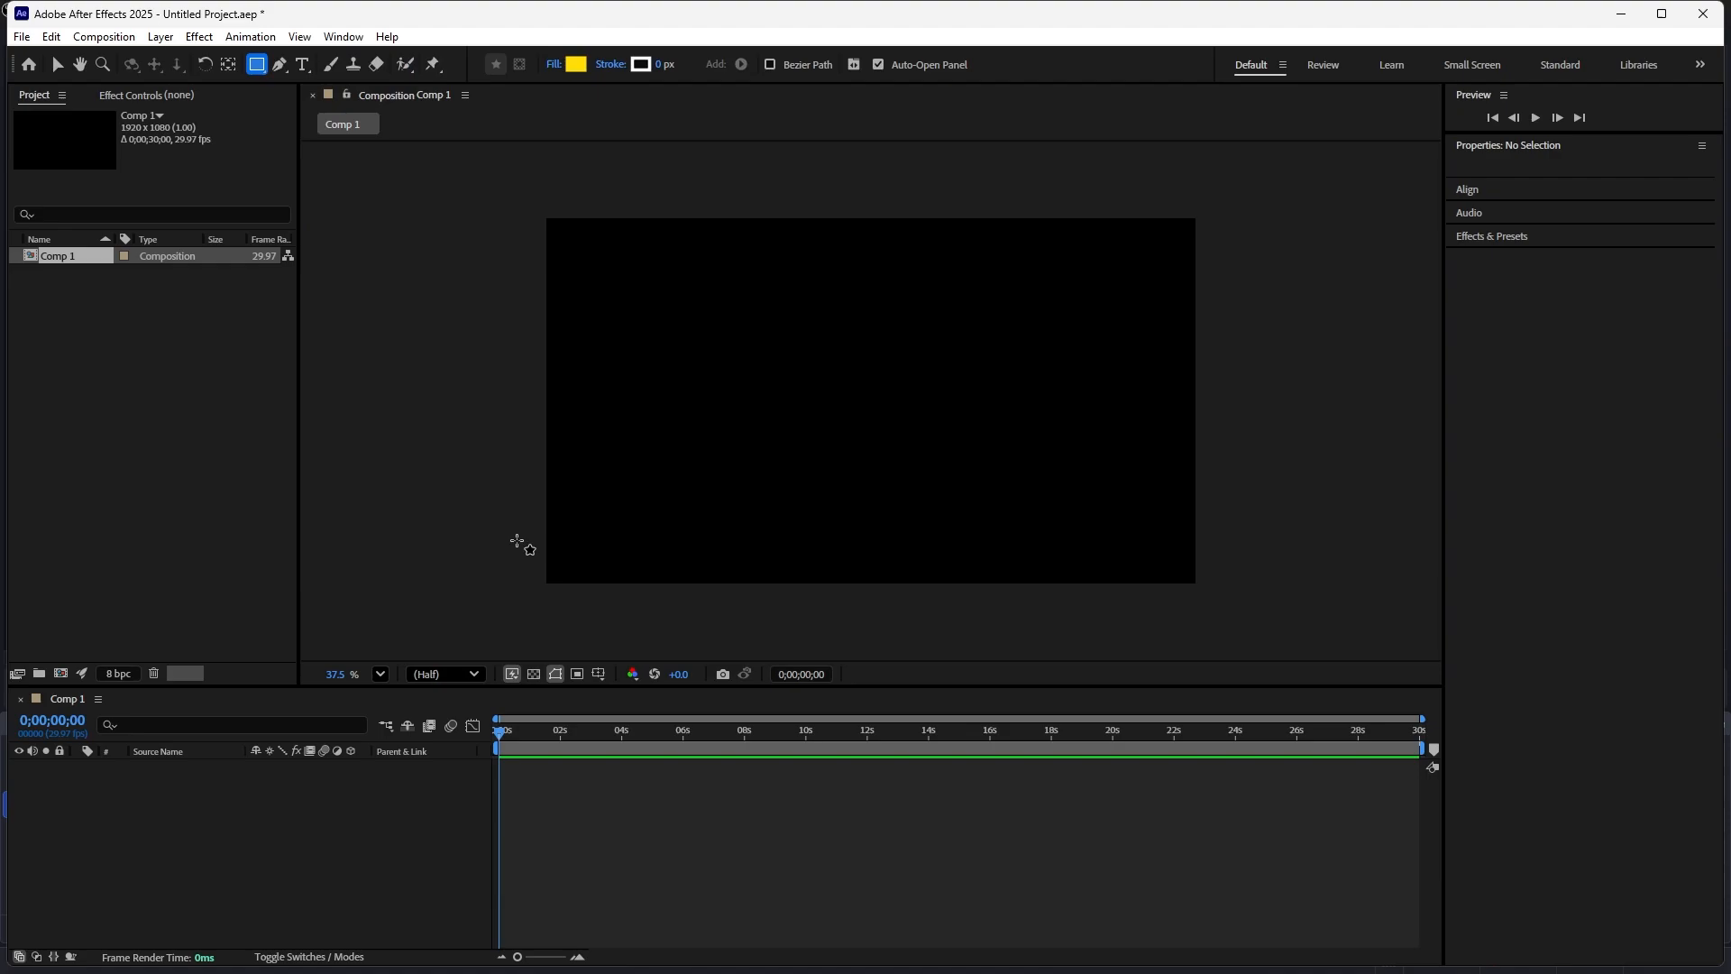
{"action": "left_click_drag", "start_coordinate": [523, 523], "coordinate": [1204, 591]}
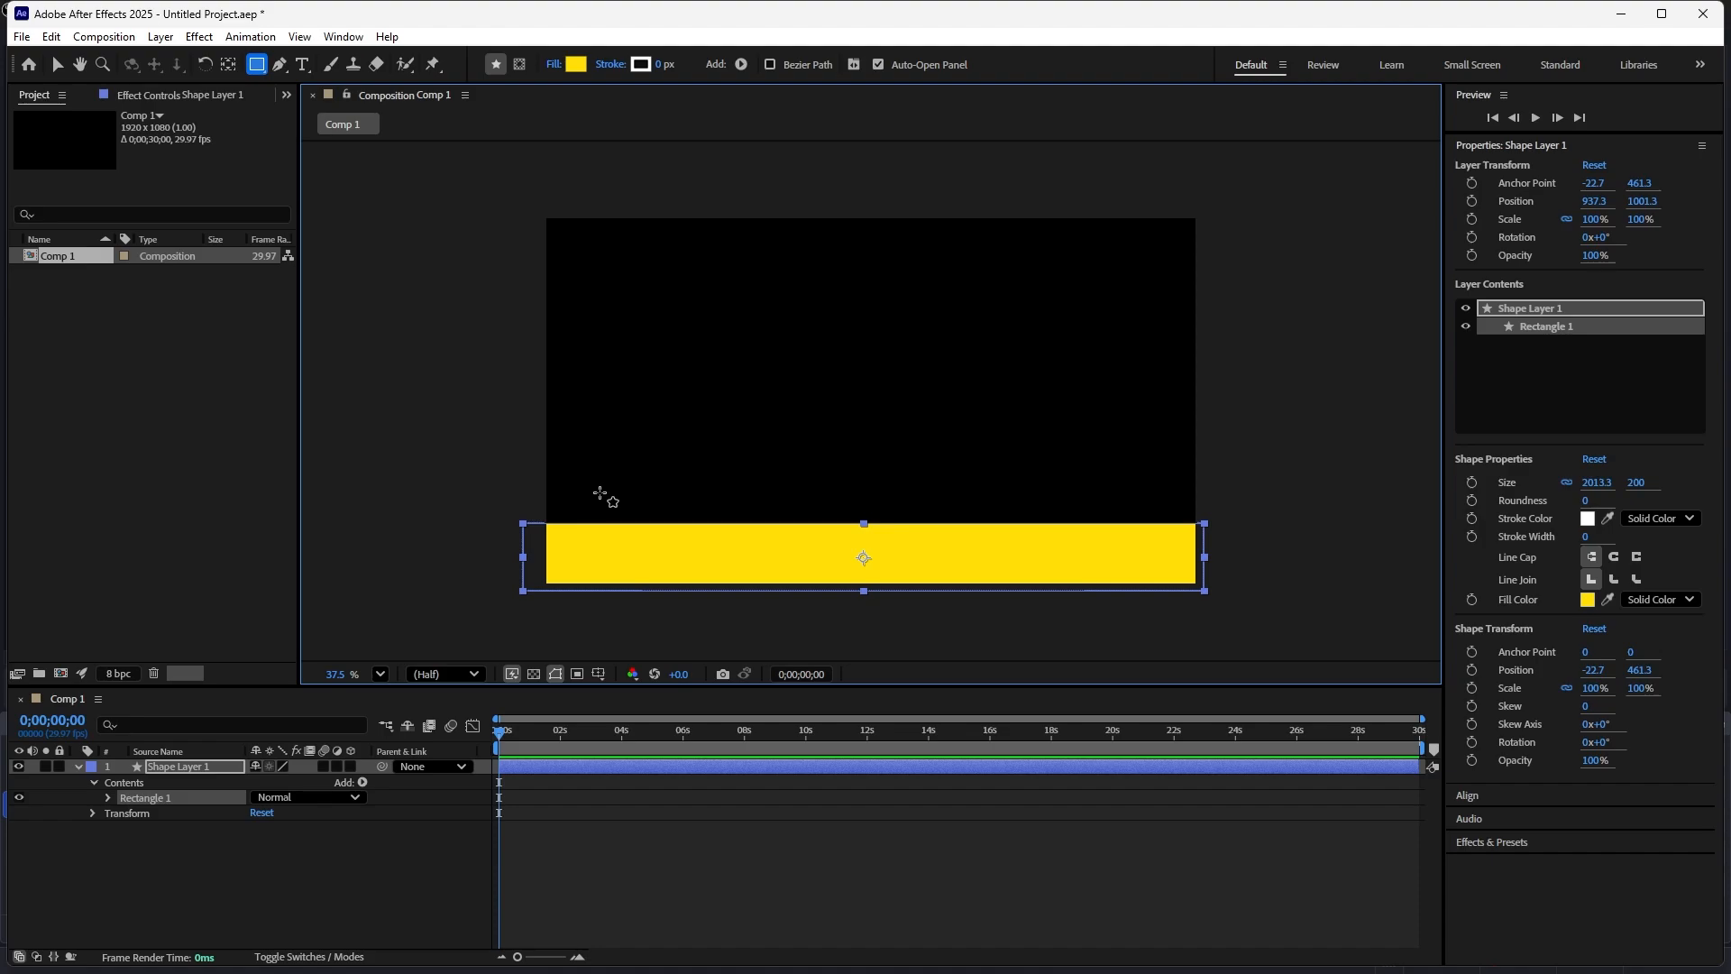
{"action": "left_click", "coordinate": [57, 64]}
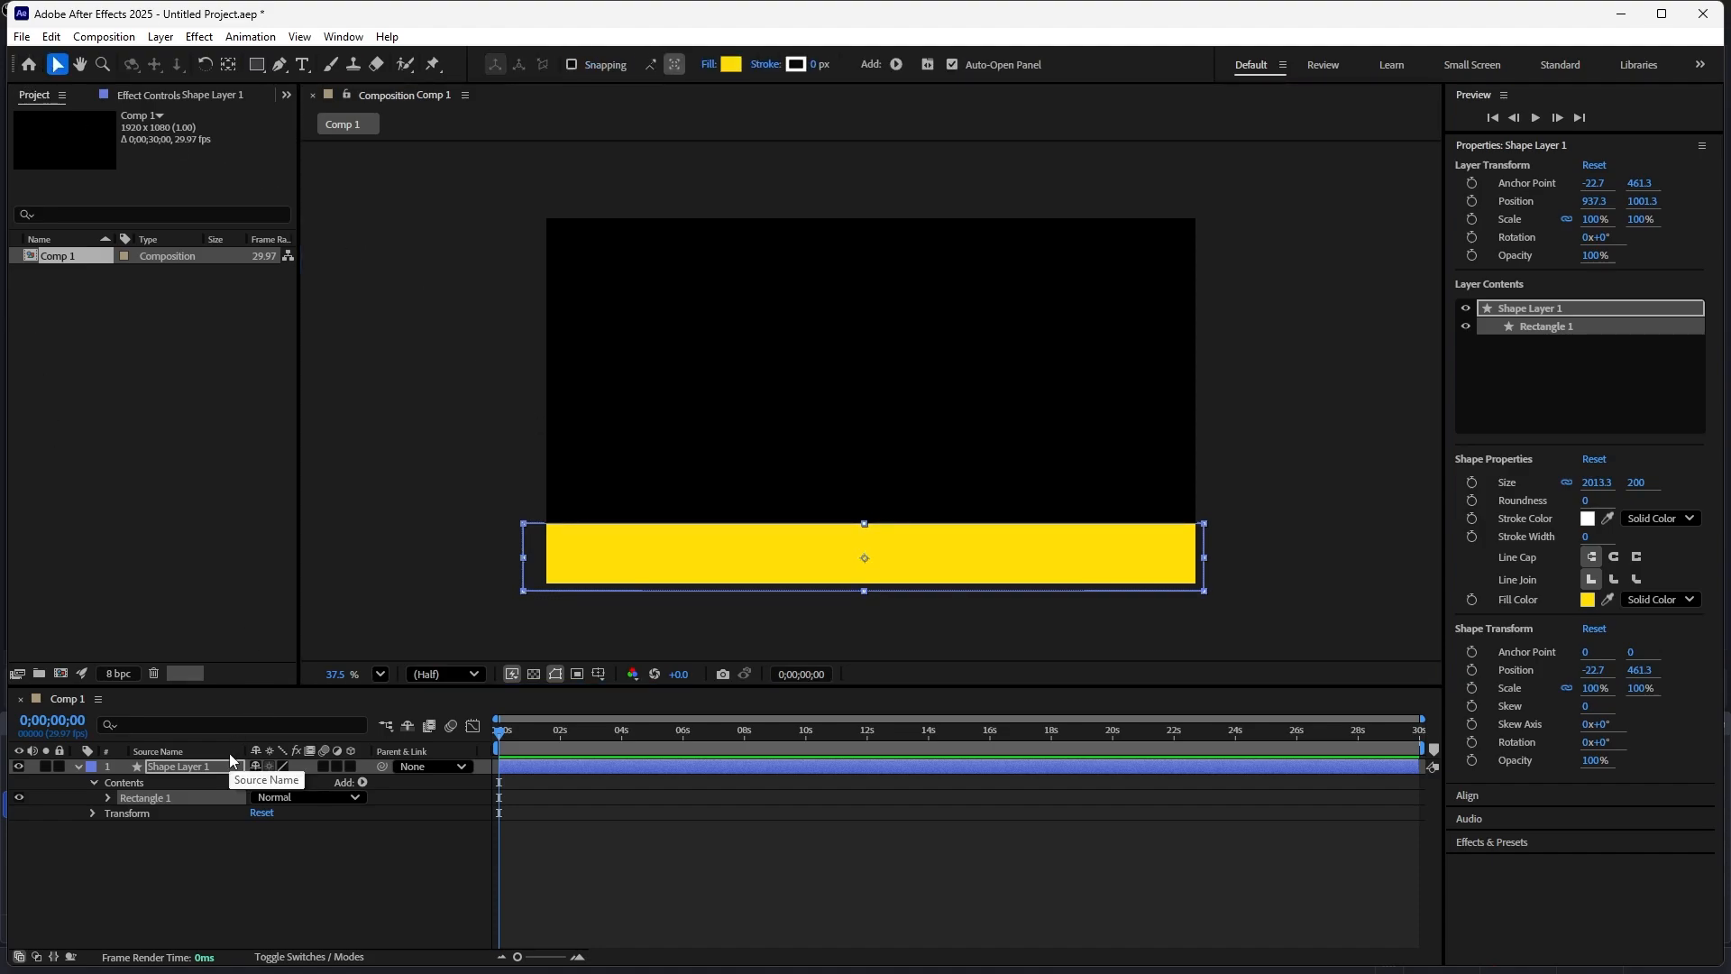
{"action": "left_click", "coordinate": [58, 766]}
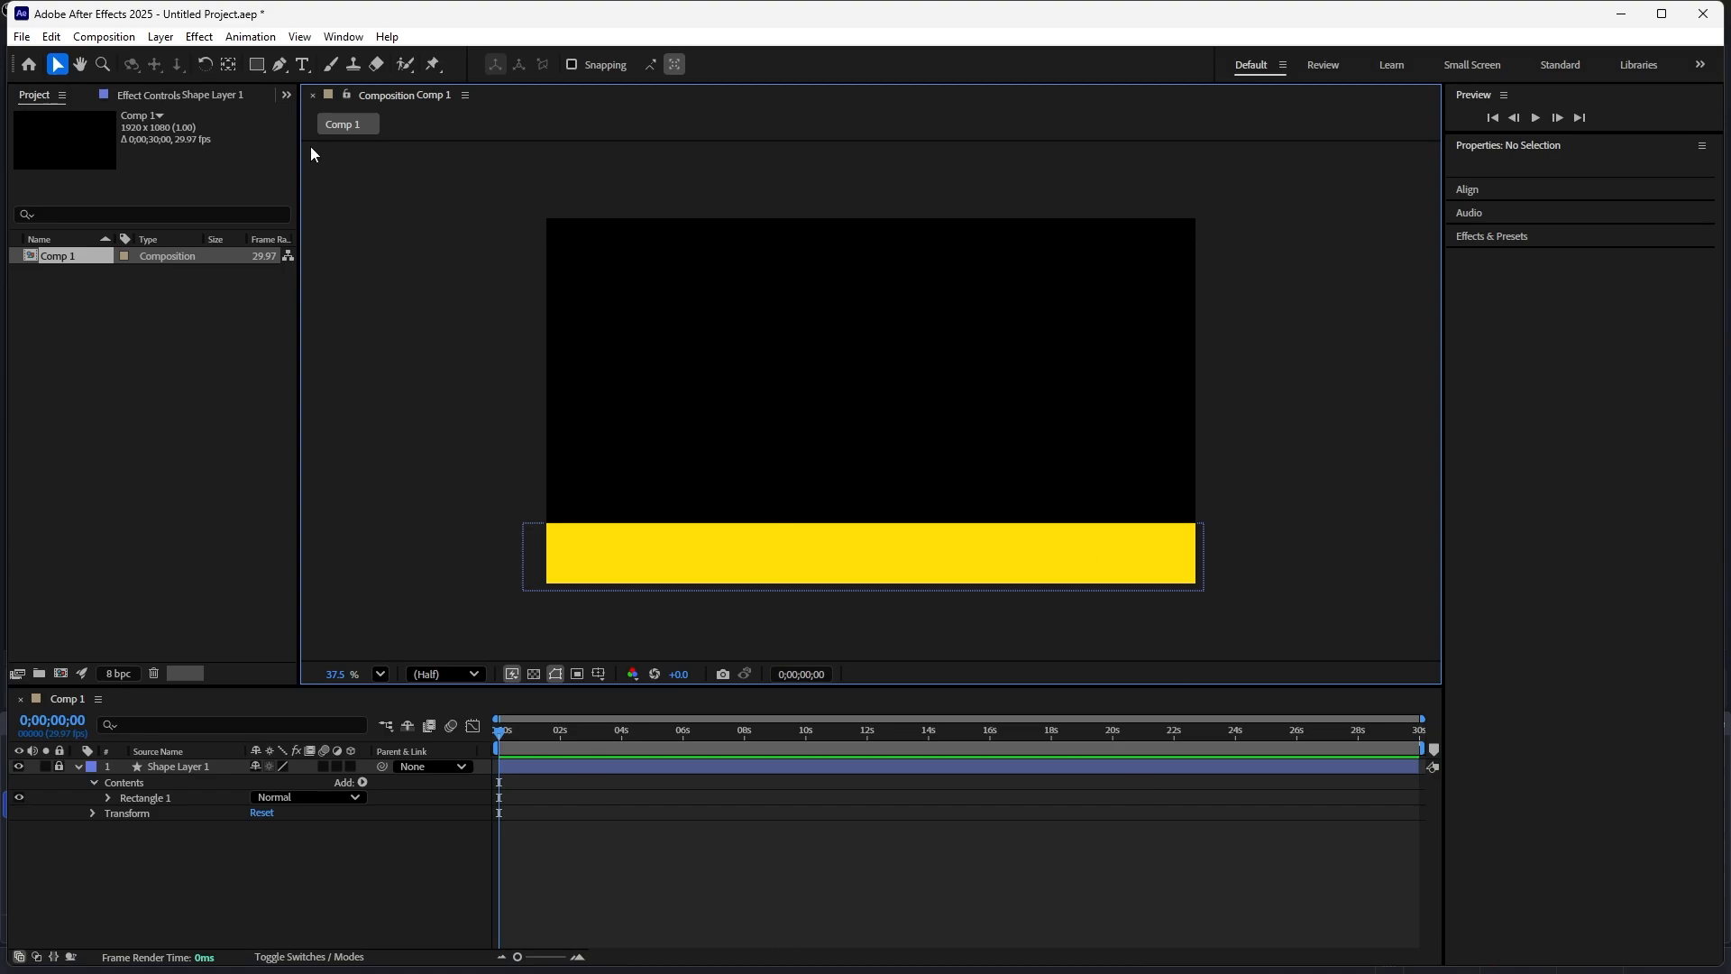
- Draw a circle about 155 px wide near the top centre with the Ellipse tool and centre its anchor point
{"action": "left_click", "coordinate": [257, 65]}
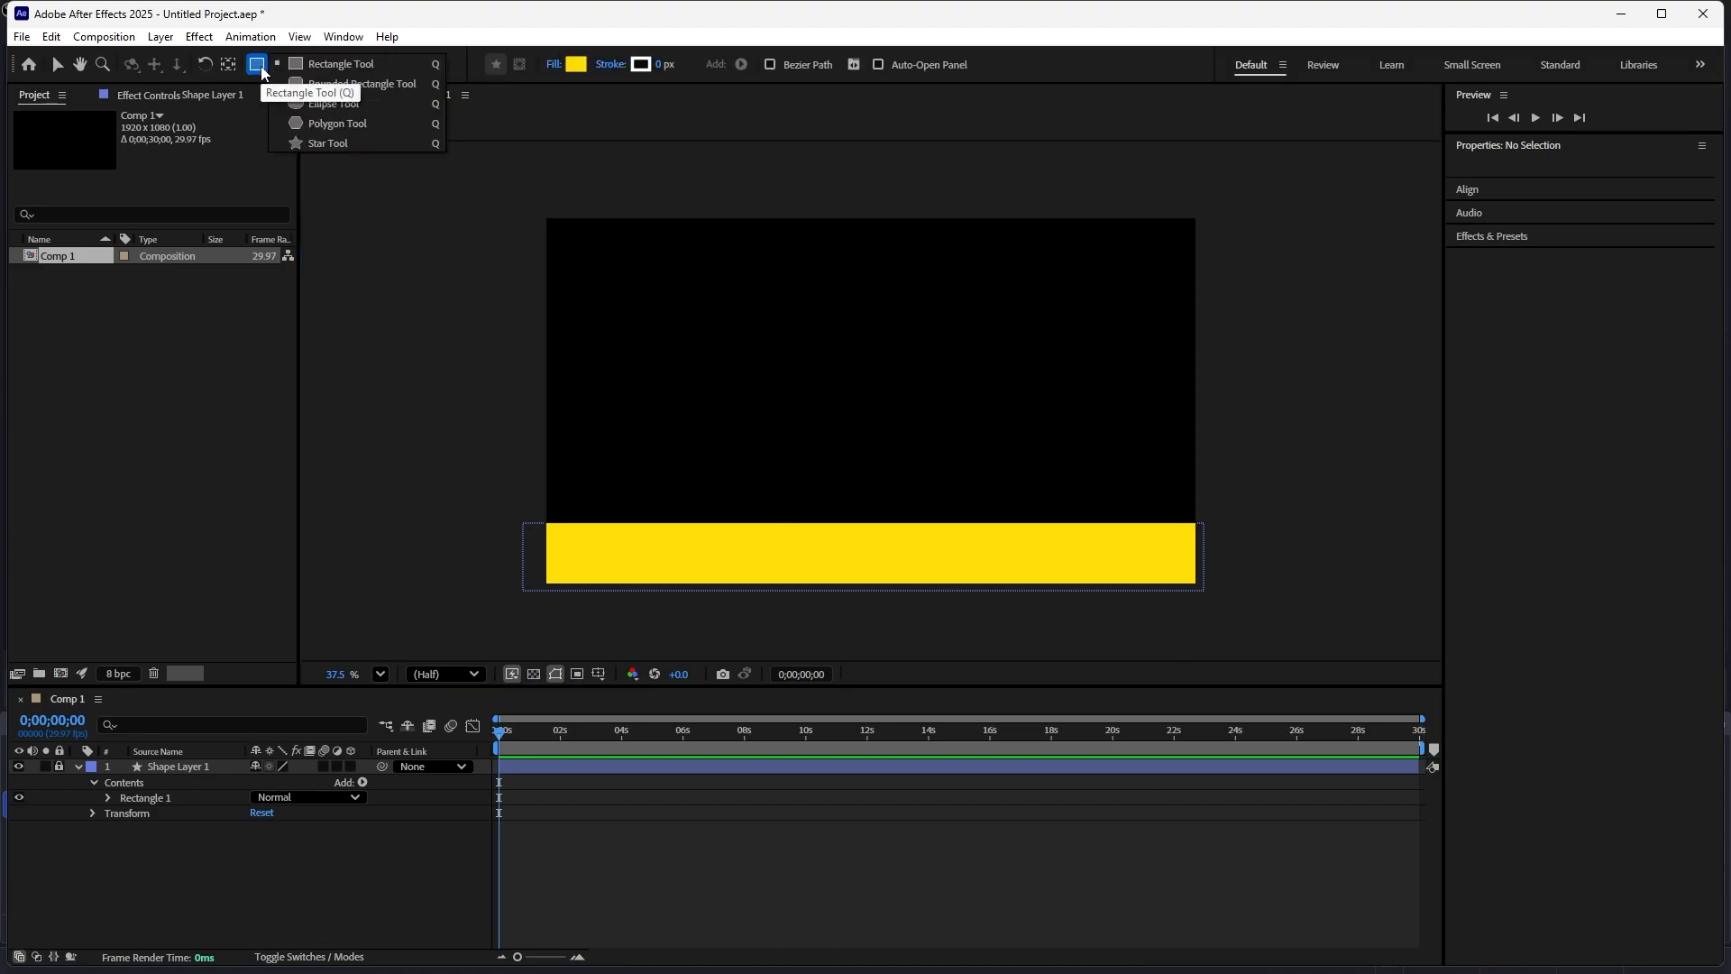
{"action": "left_click", "coordinate": [311, 104]}
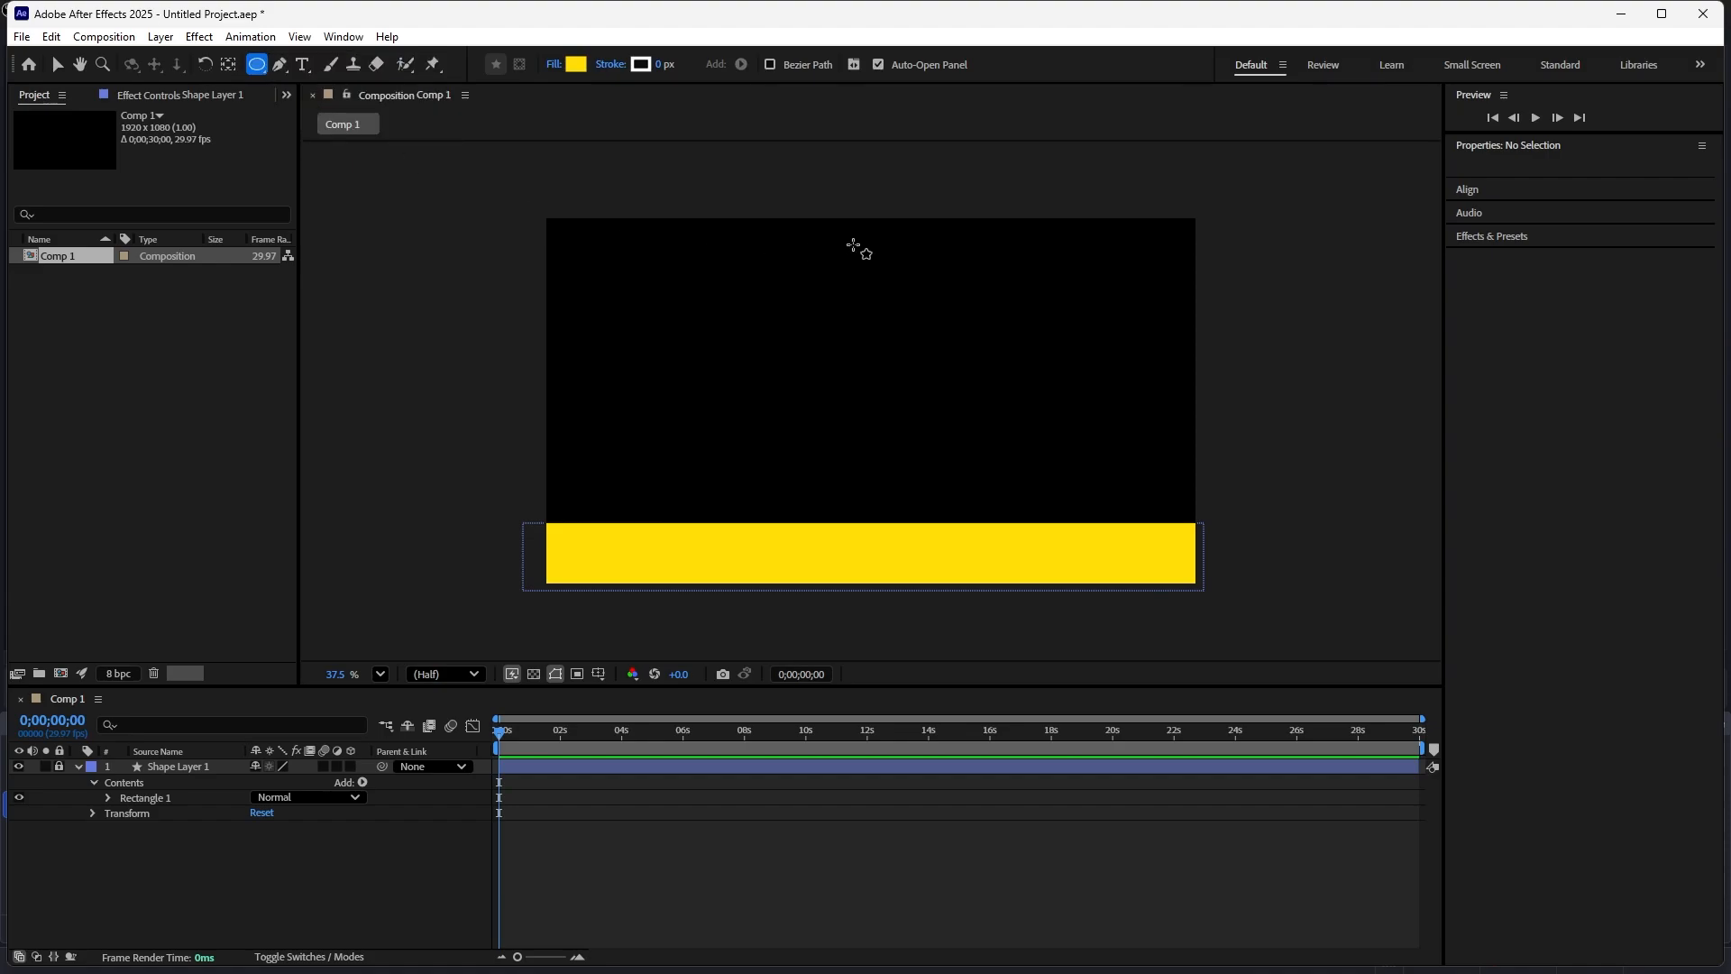
{"action": "mouse_move", "coordinate": [848, 242]}
{"action": "left_mouse_down"}
{"action": "mouse_move", "coordinate": [896, 294]}
{"action": "mouse_move", "coordinate": [882, 293]}
{"action": "left_mouse_up"}
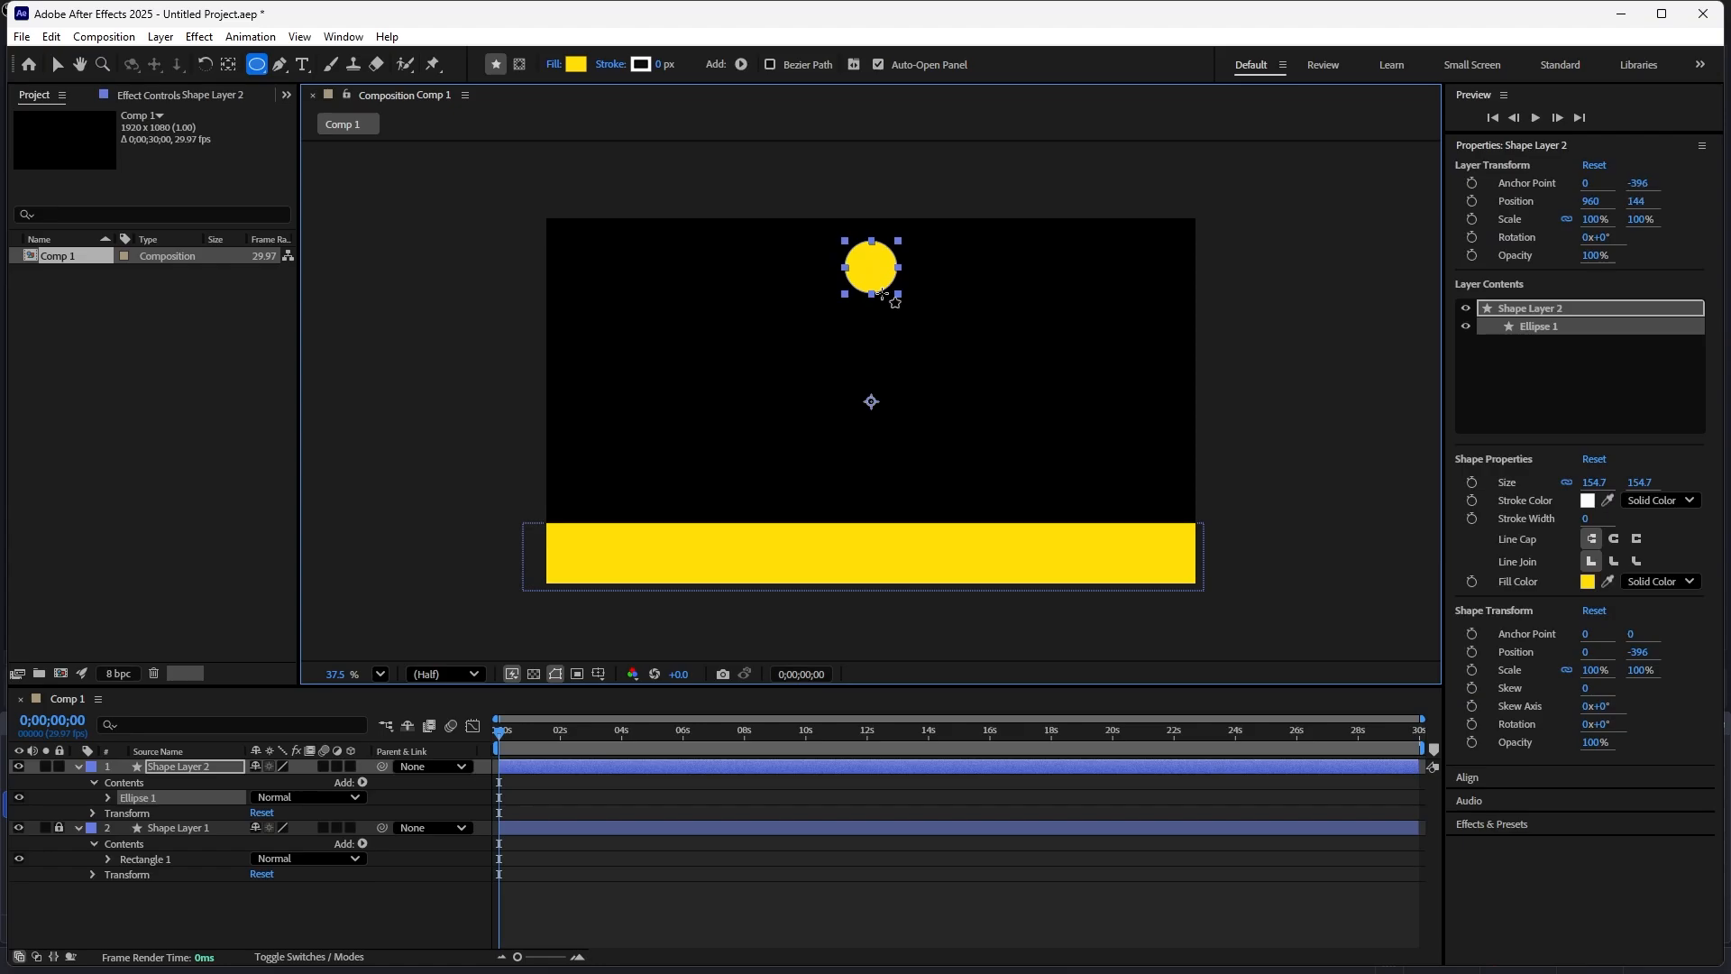
{"action": "key", "text": "ctrl+alt+Home"}
- Set the circle's fill colour to red FF071E and its stroke width to 0 px
{"action": "left_click", "coordinate": [577, 69]}
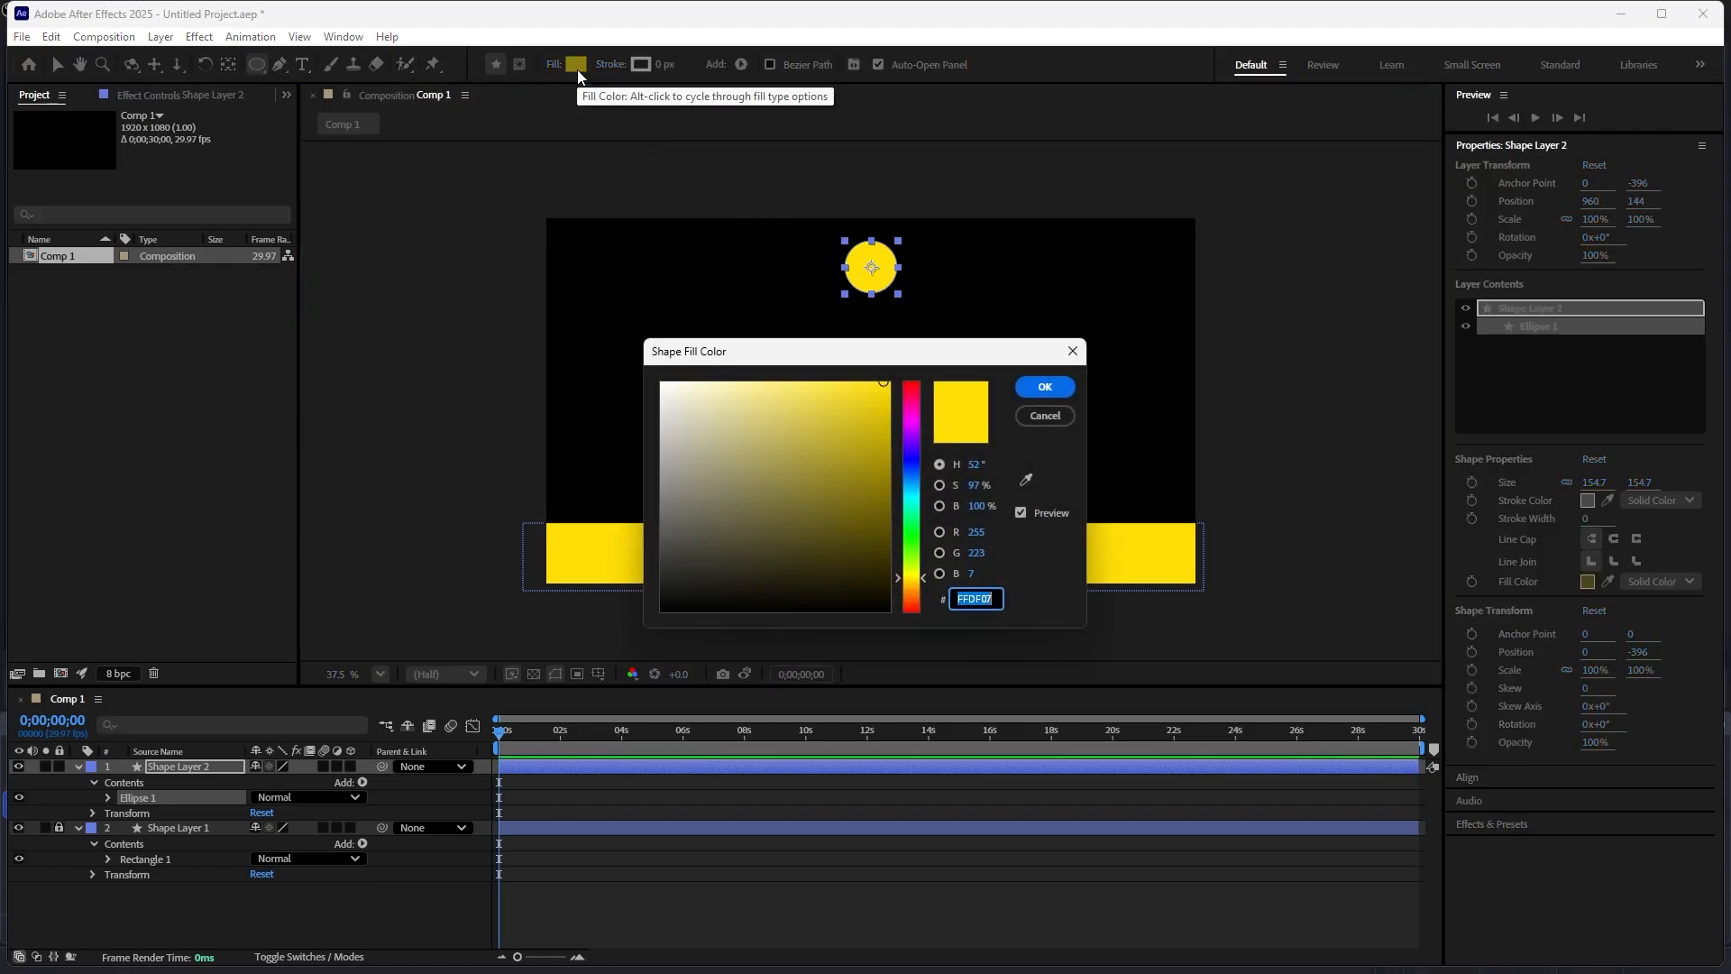
{"action": "left_click", "coordinate": [914, 391]}
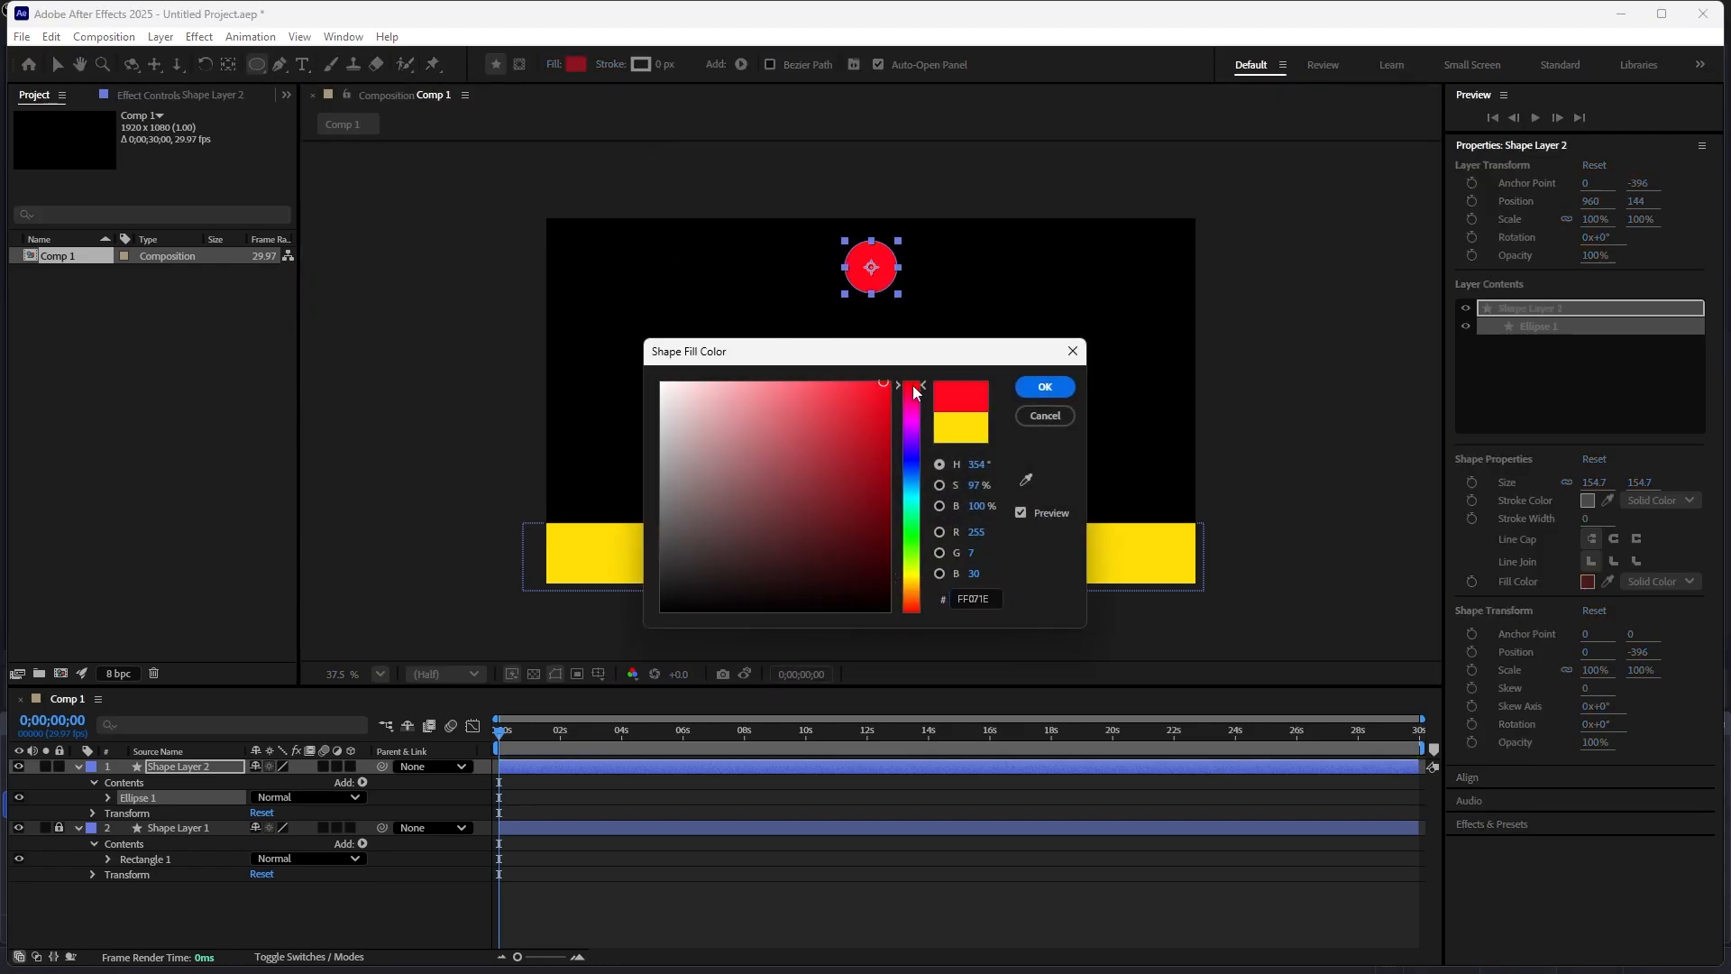
{"action": "left_click", "coordinate": [1039, 386]}
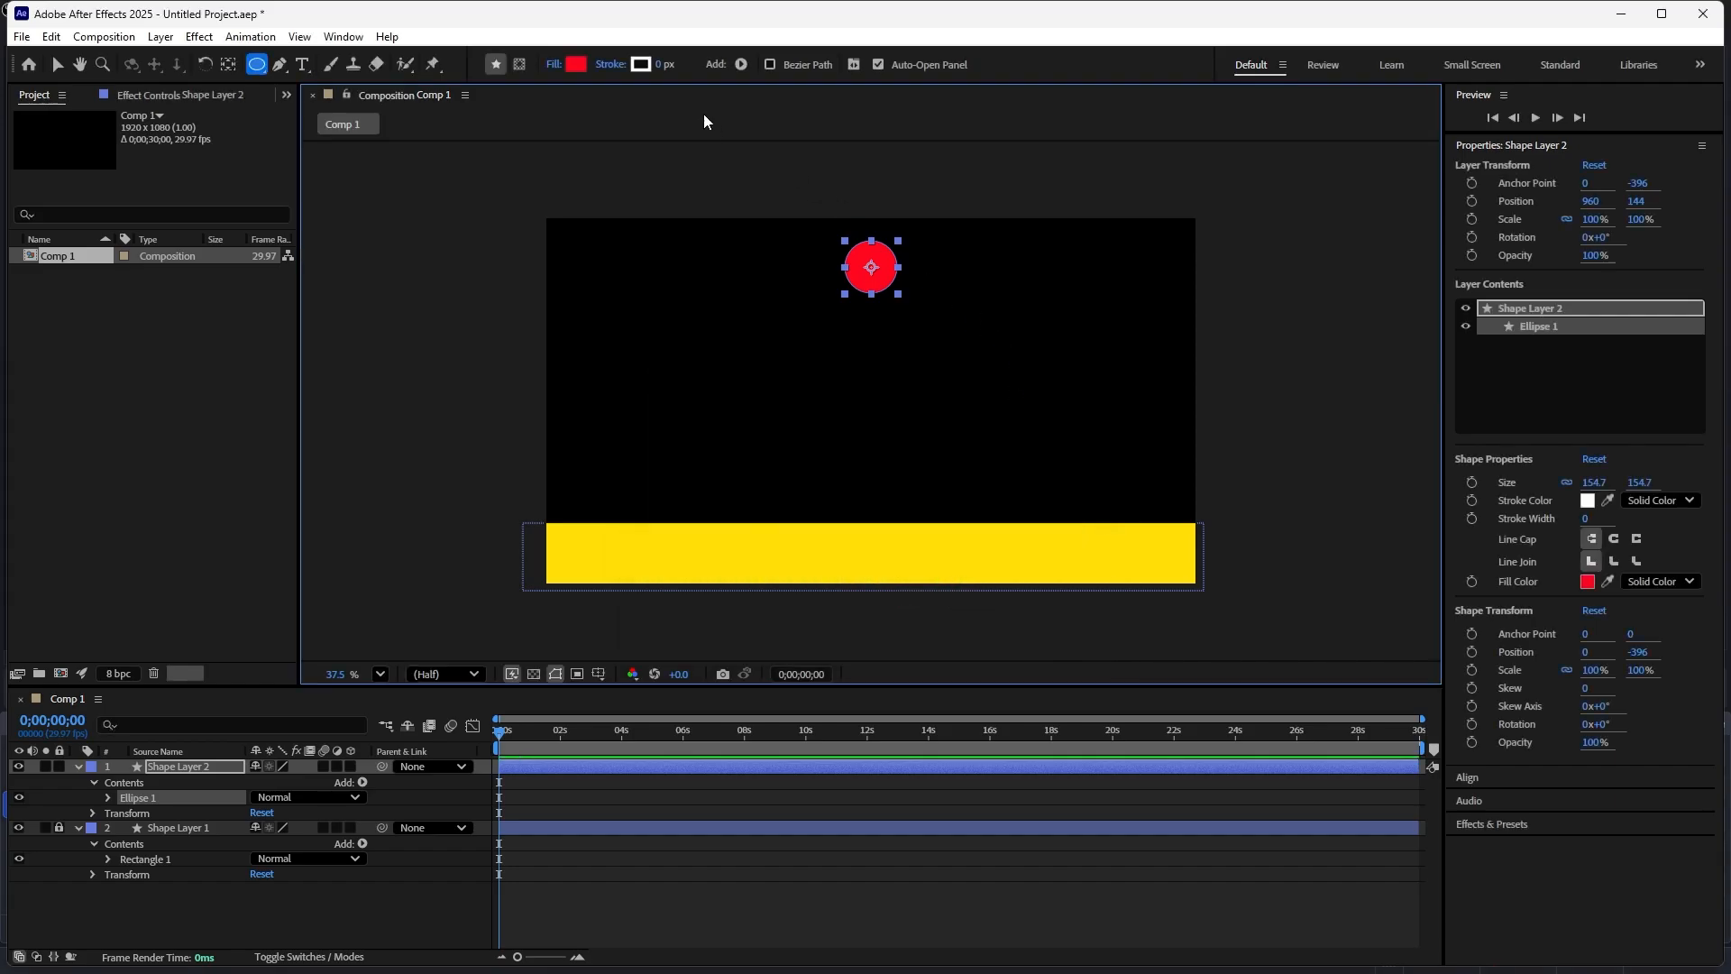
{"action": "left_click", "coordinate": [658, 64]}
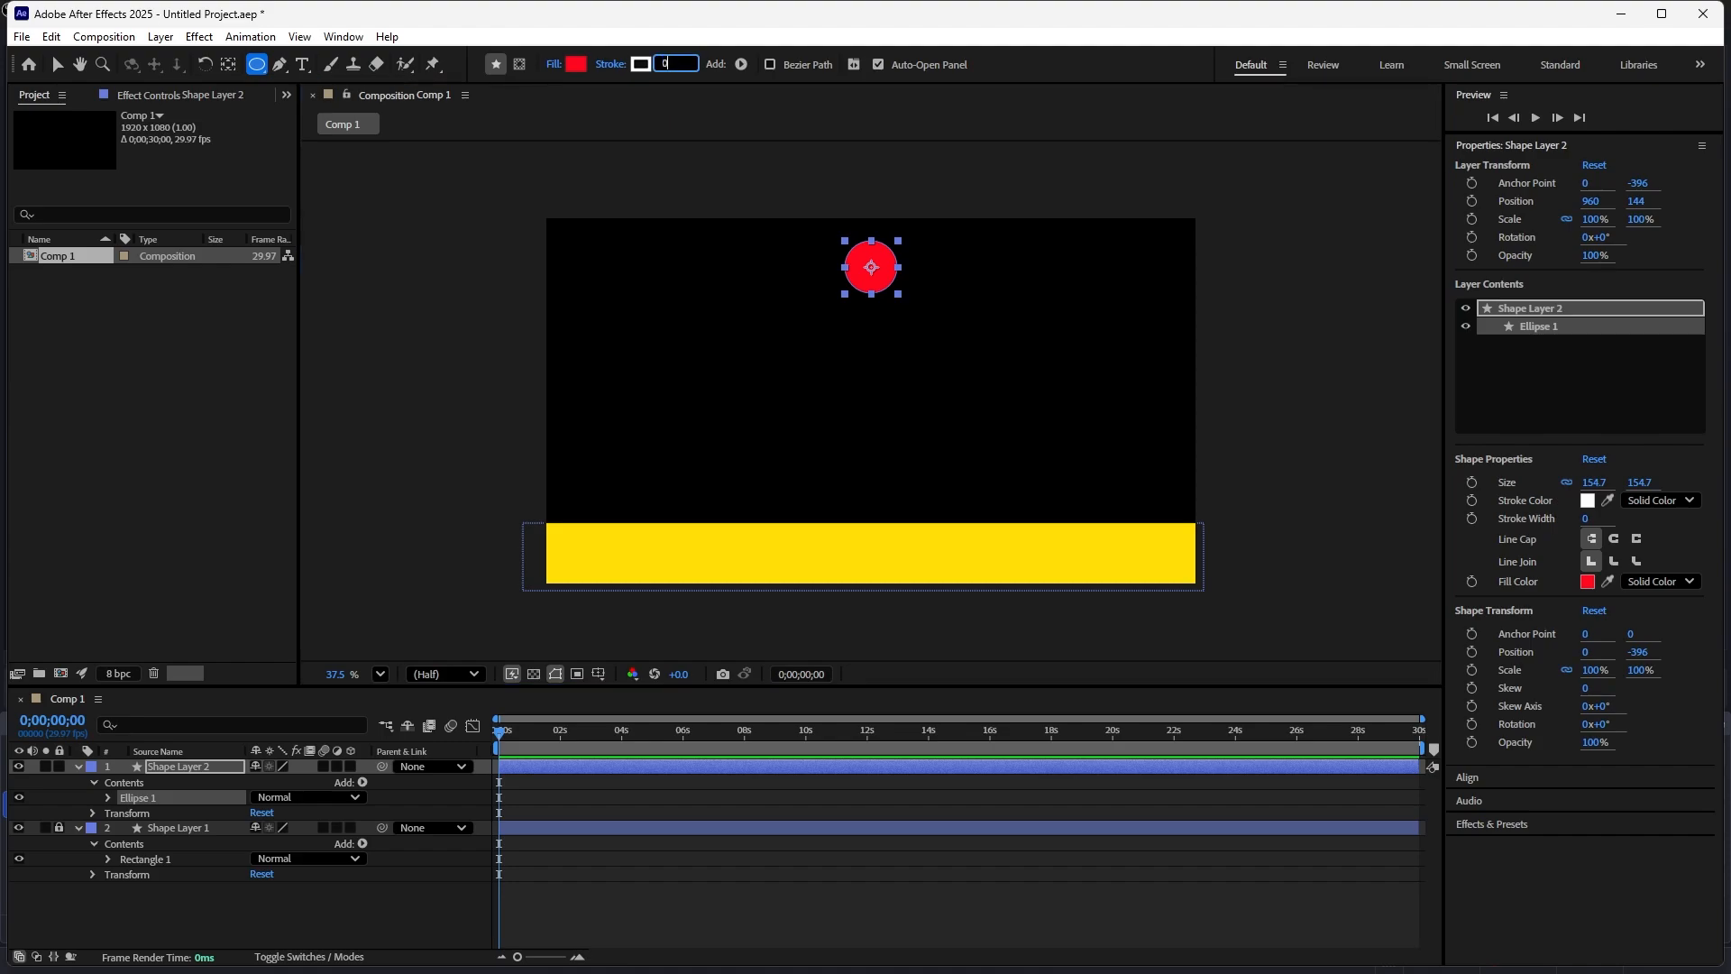
{"action": "key", "text": "Return"}
- Select the circle layer and nudge the circle slightly downward
{"action": "key", "text": "v"}
{"action": "left_click", "coordinate": [922, 348]}
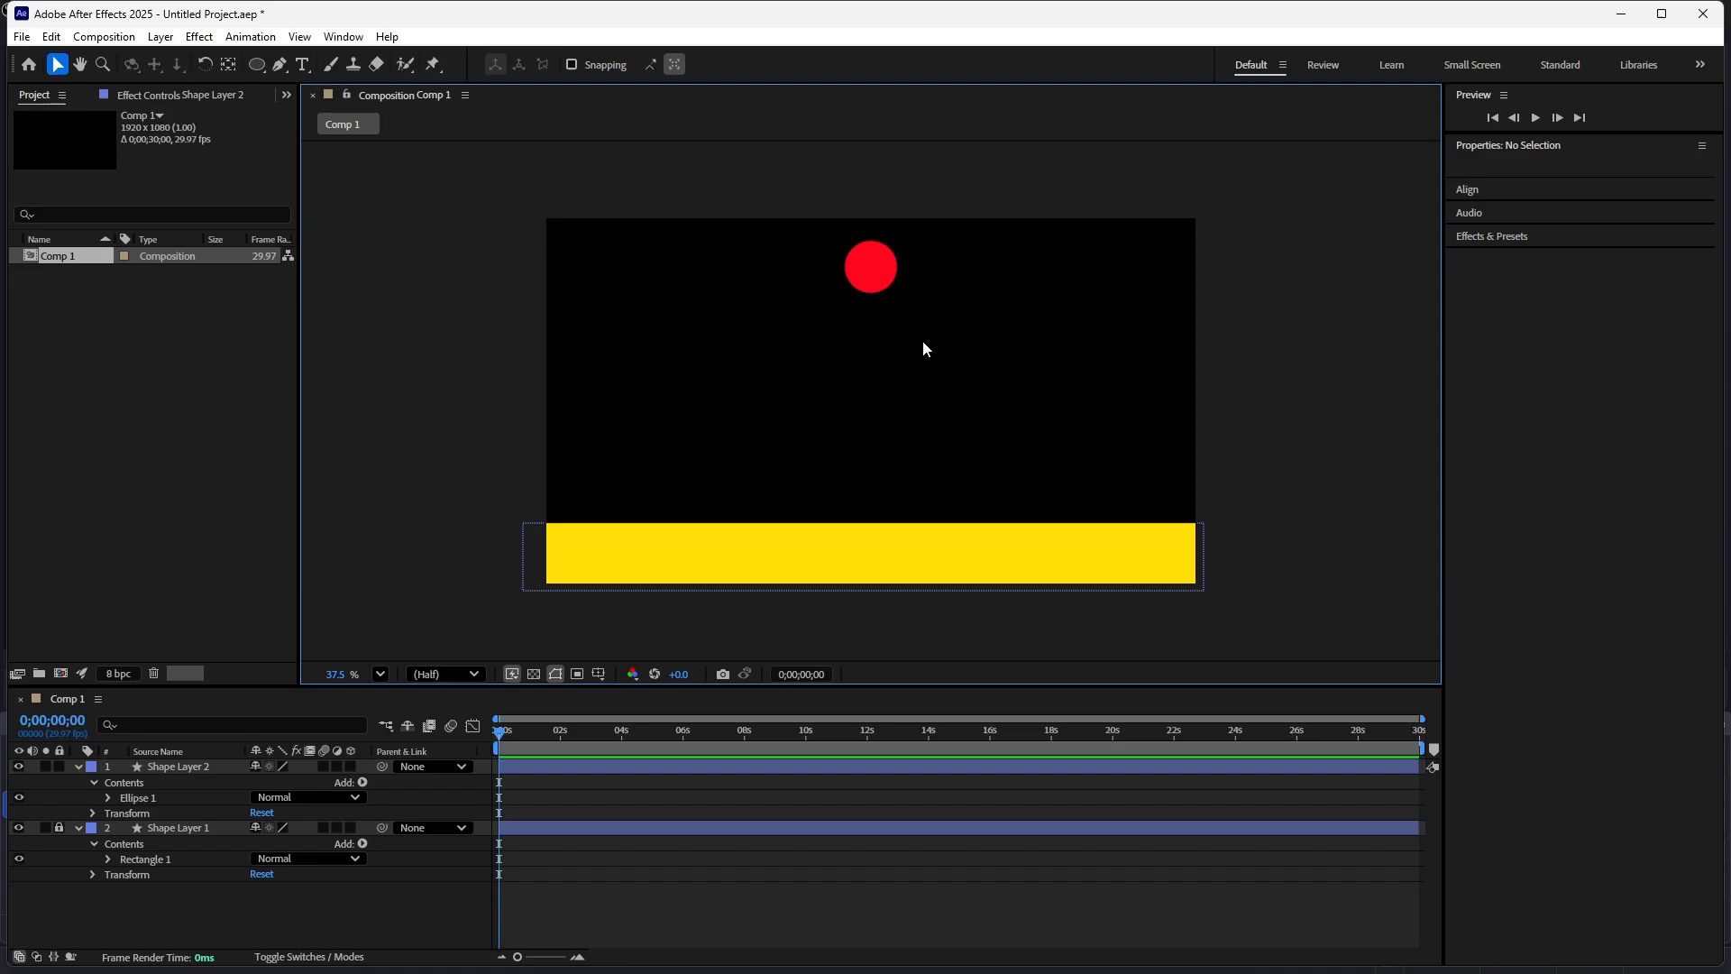
{"action": "left_click", "coordinate": [885, 280]}
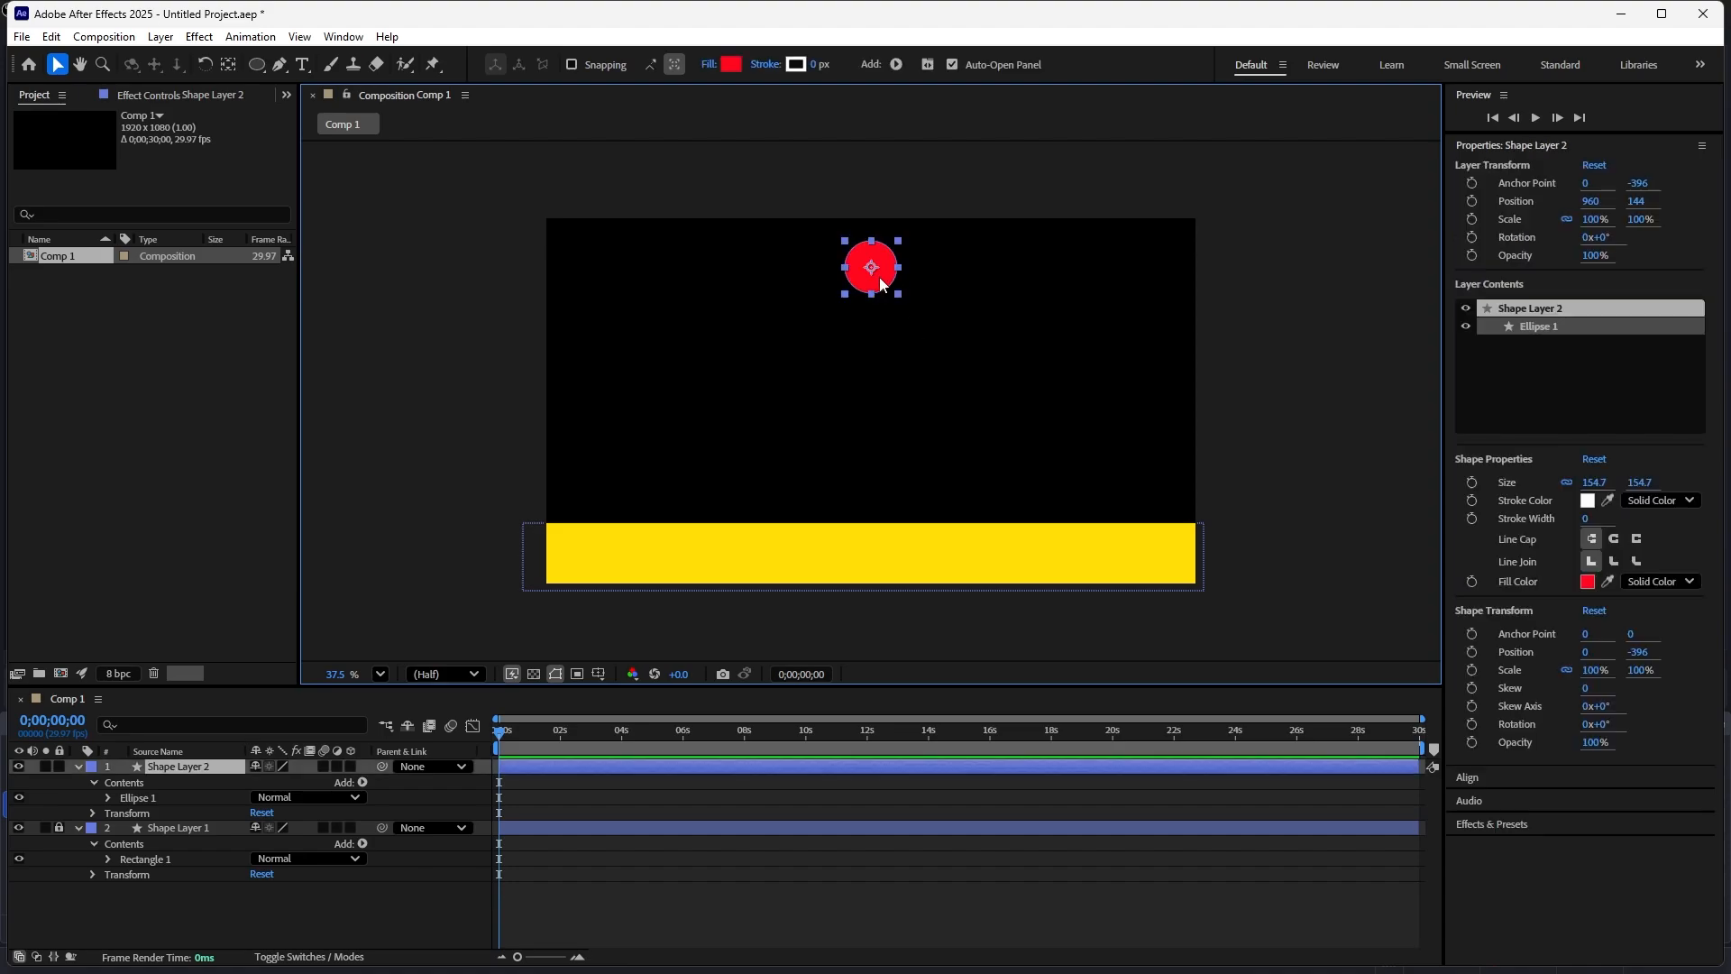
{"action": "left_click_drag", "start_coordinate": [881, 278], "coordinate": [880, 281]}
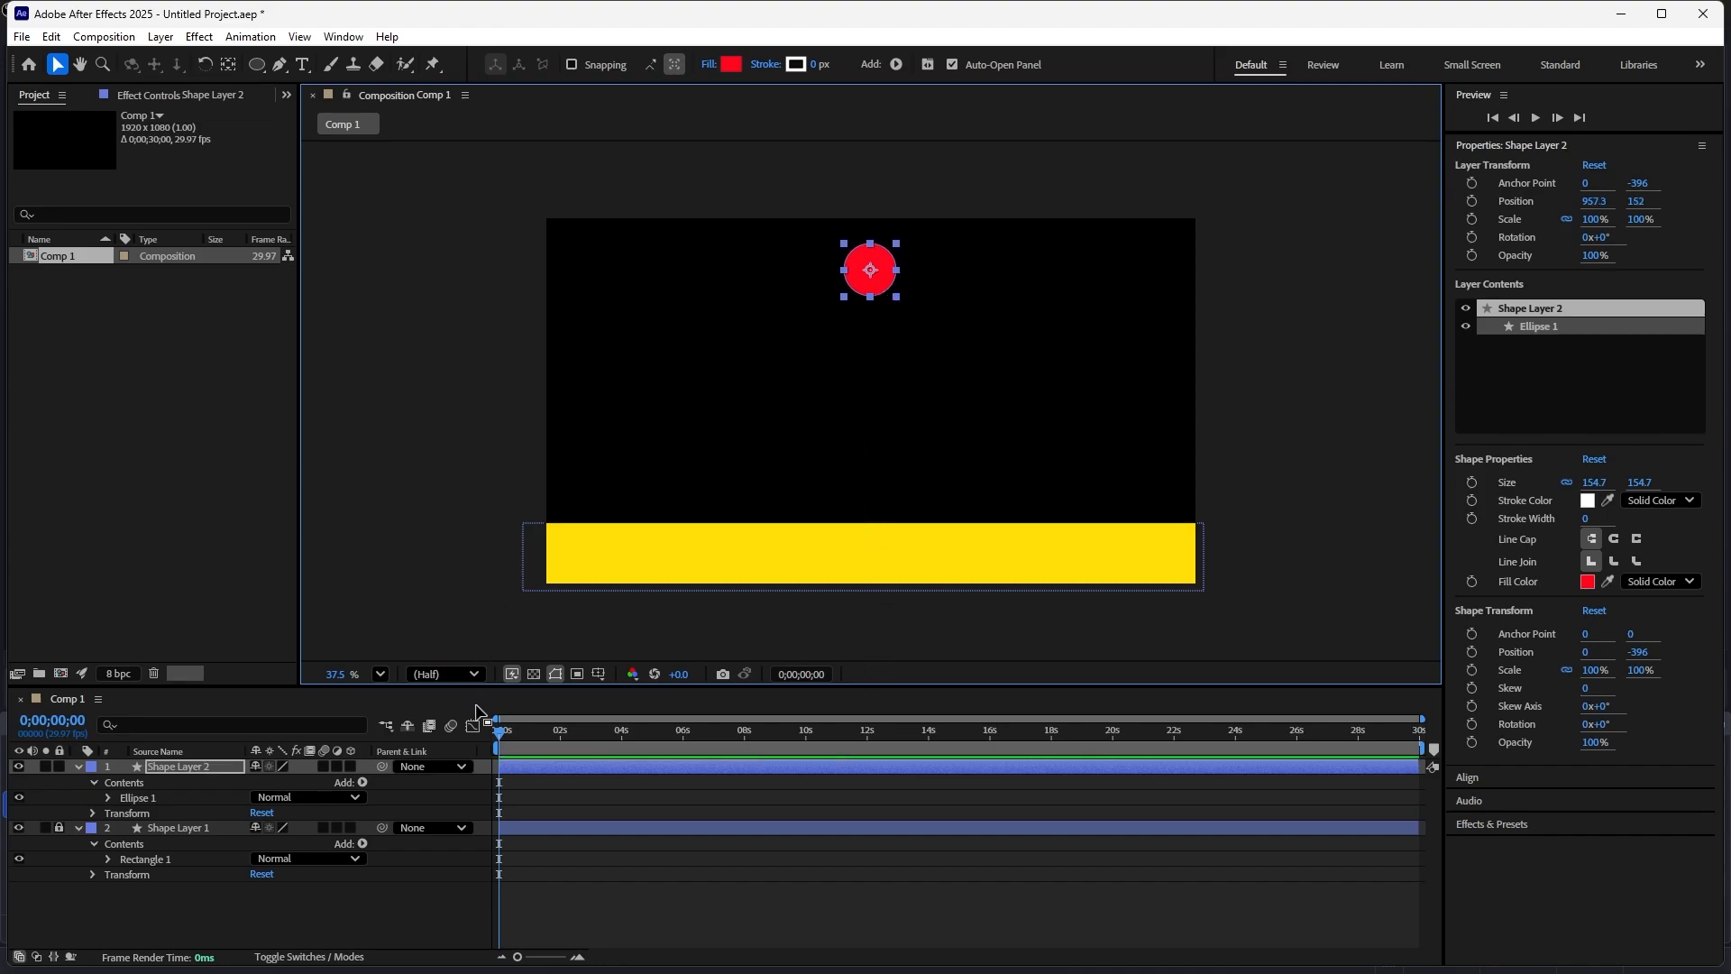
- Set a Position keyframe for the circle at the start of the timeline
{"action": "left_click_drag", "start_coordinate": [499, 732], "coordinate": [463, 737]}
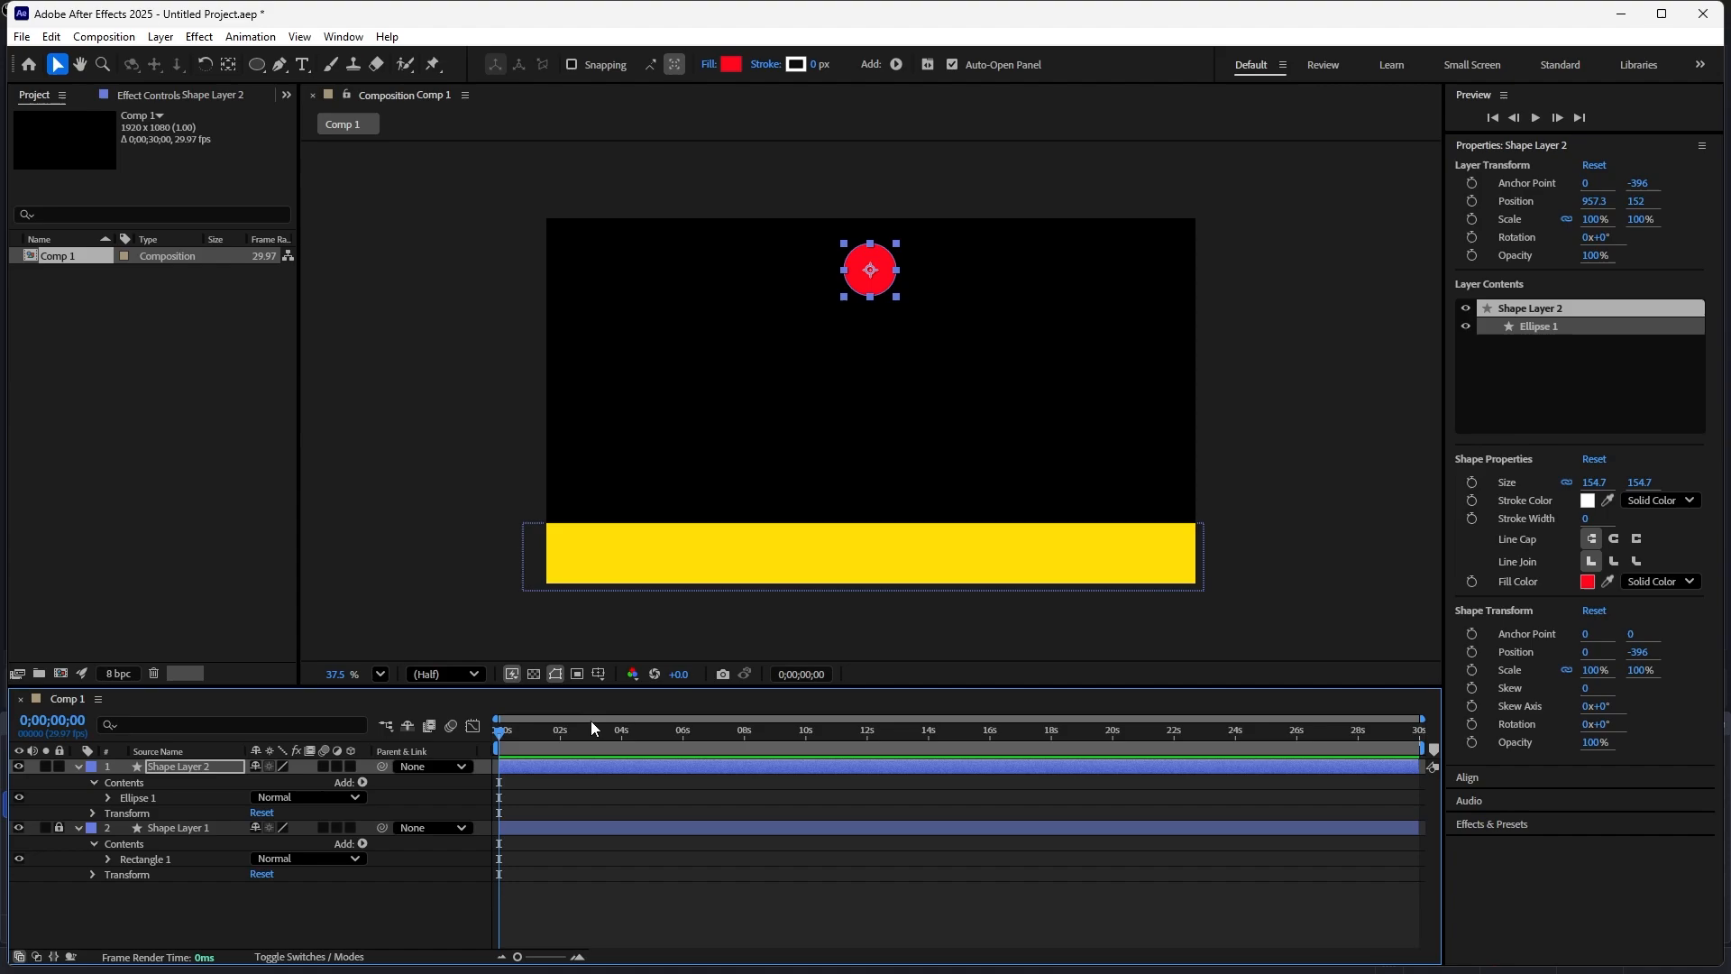
{"action": "left_click", "coordinate": [1472, 202]}
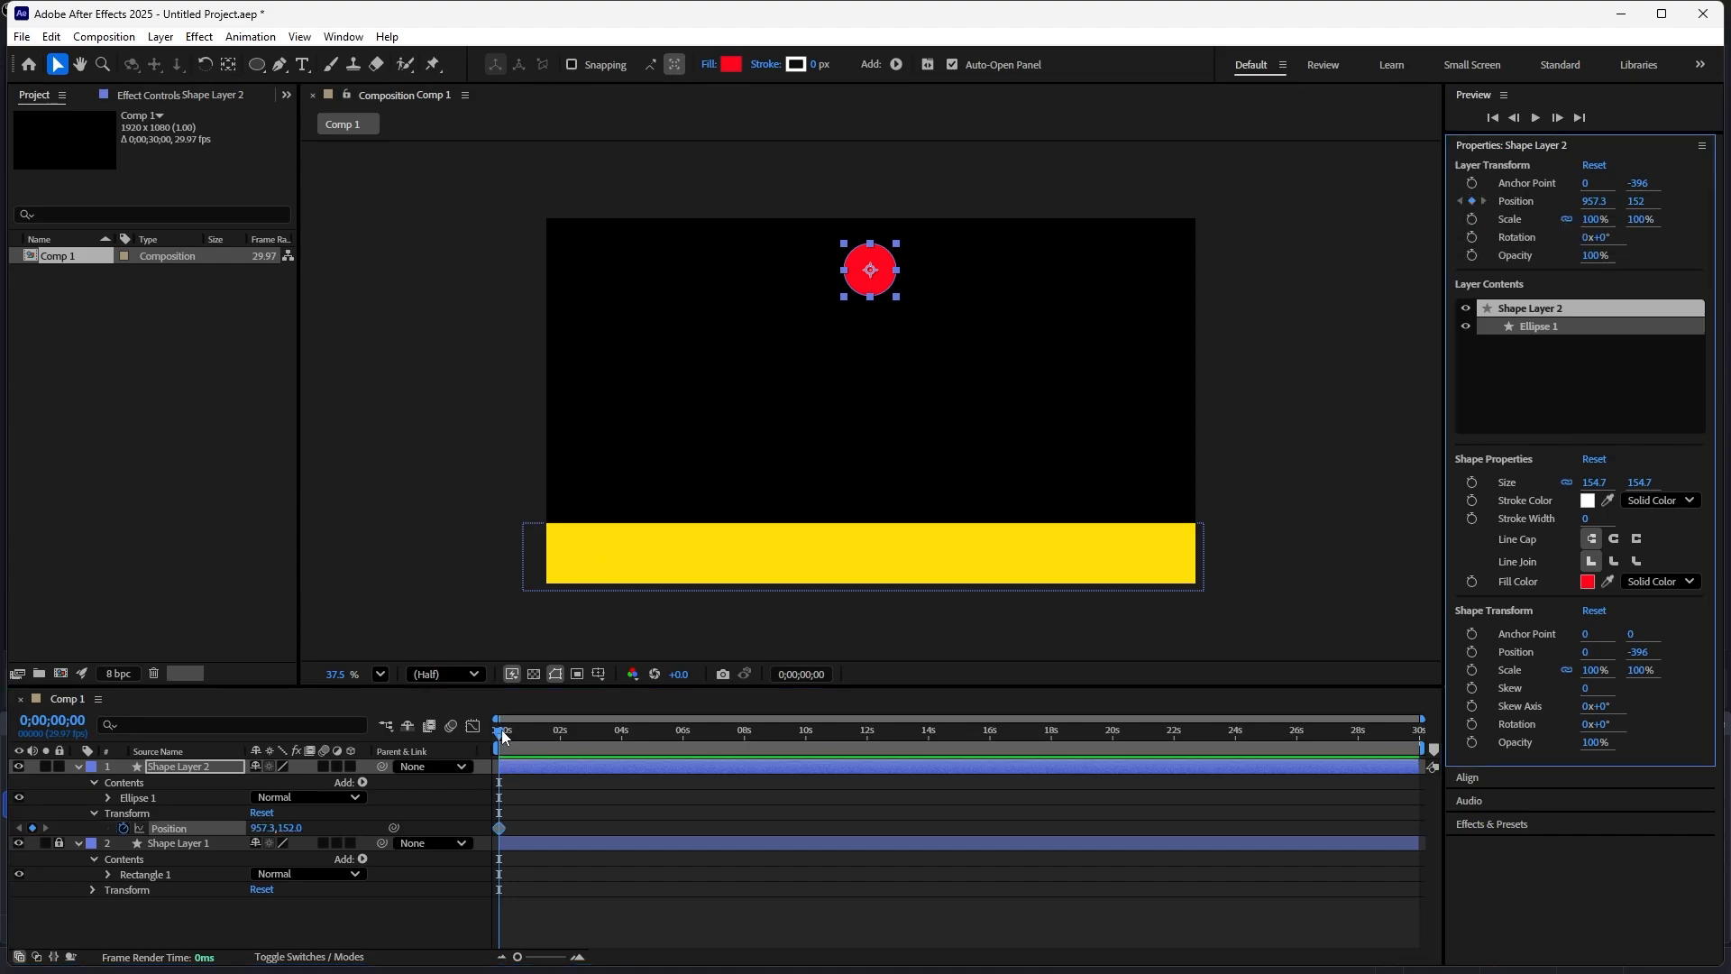
- At 2 seconds, move the circle straight down onto the yellow bar, to Y about 827
{"action": "left_click_drag", "start_coordinate": [503, 734], "coordinate": [560, 748]}
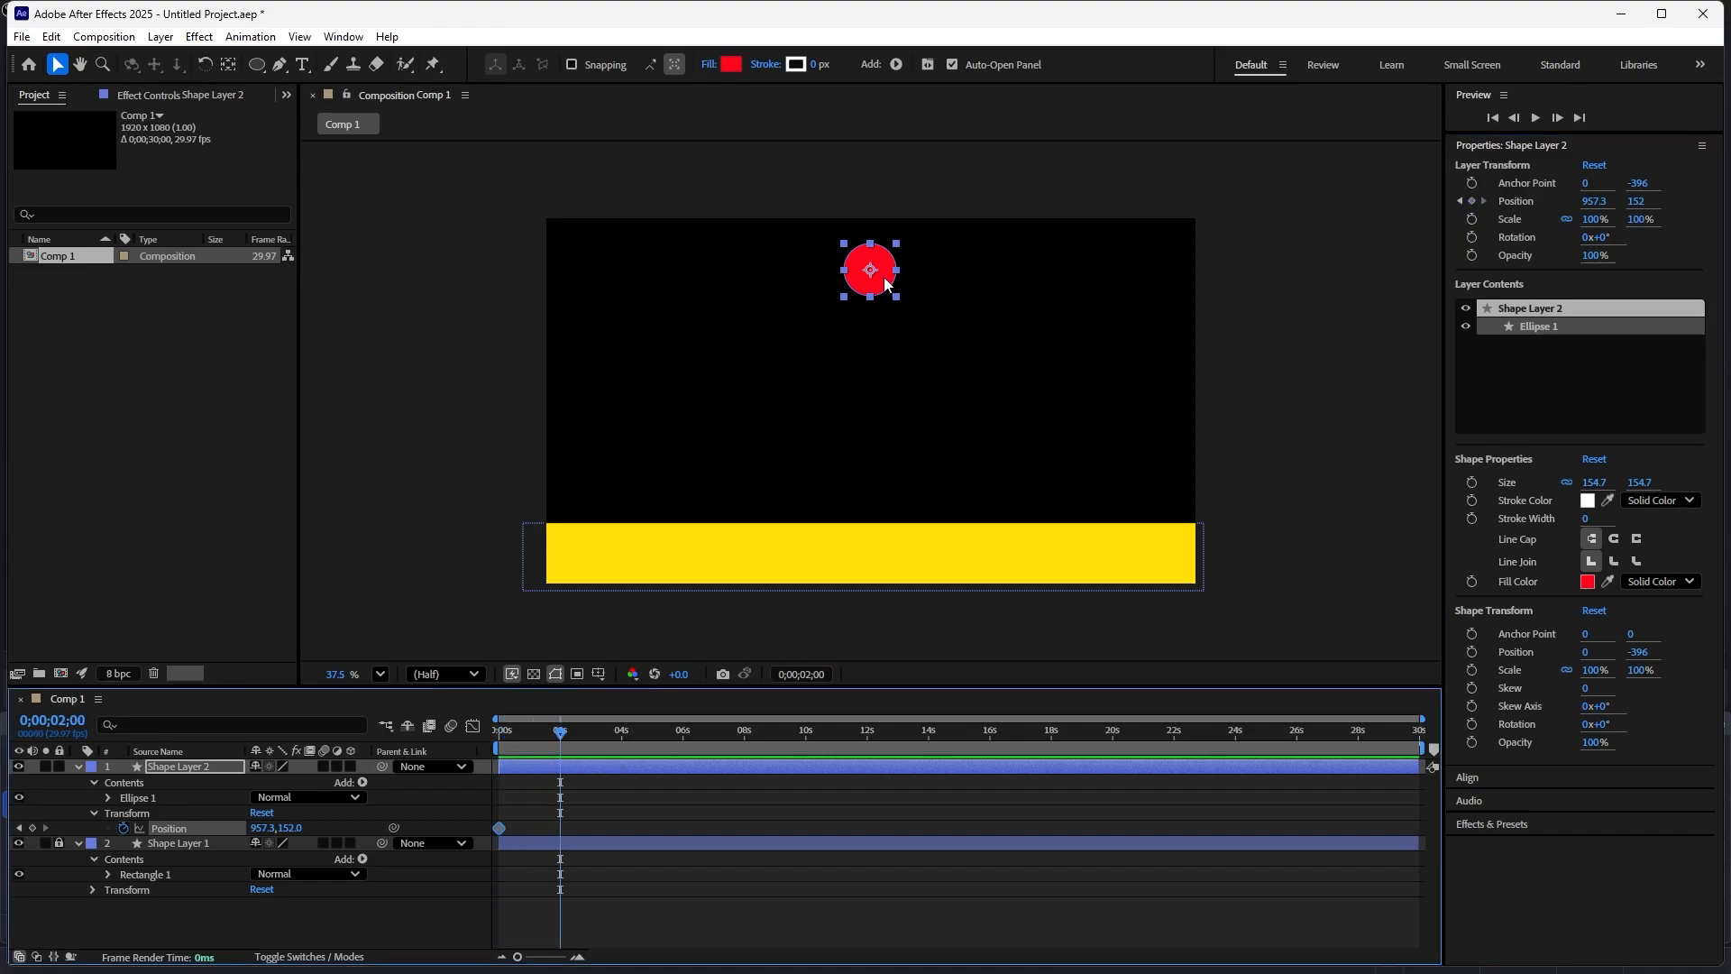
{"action": "left_click", "coordinate": [886, 284]}
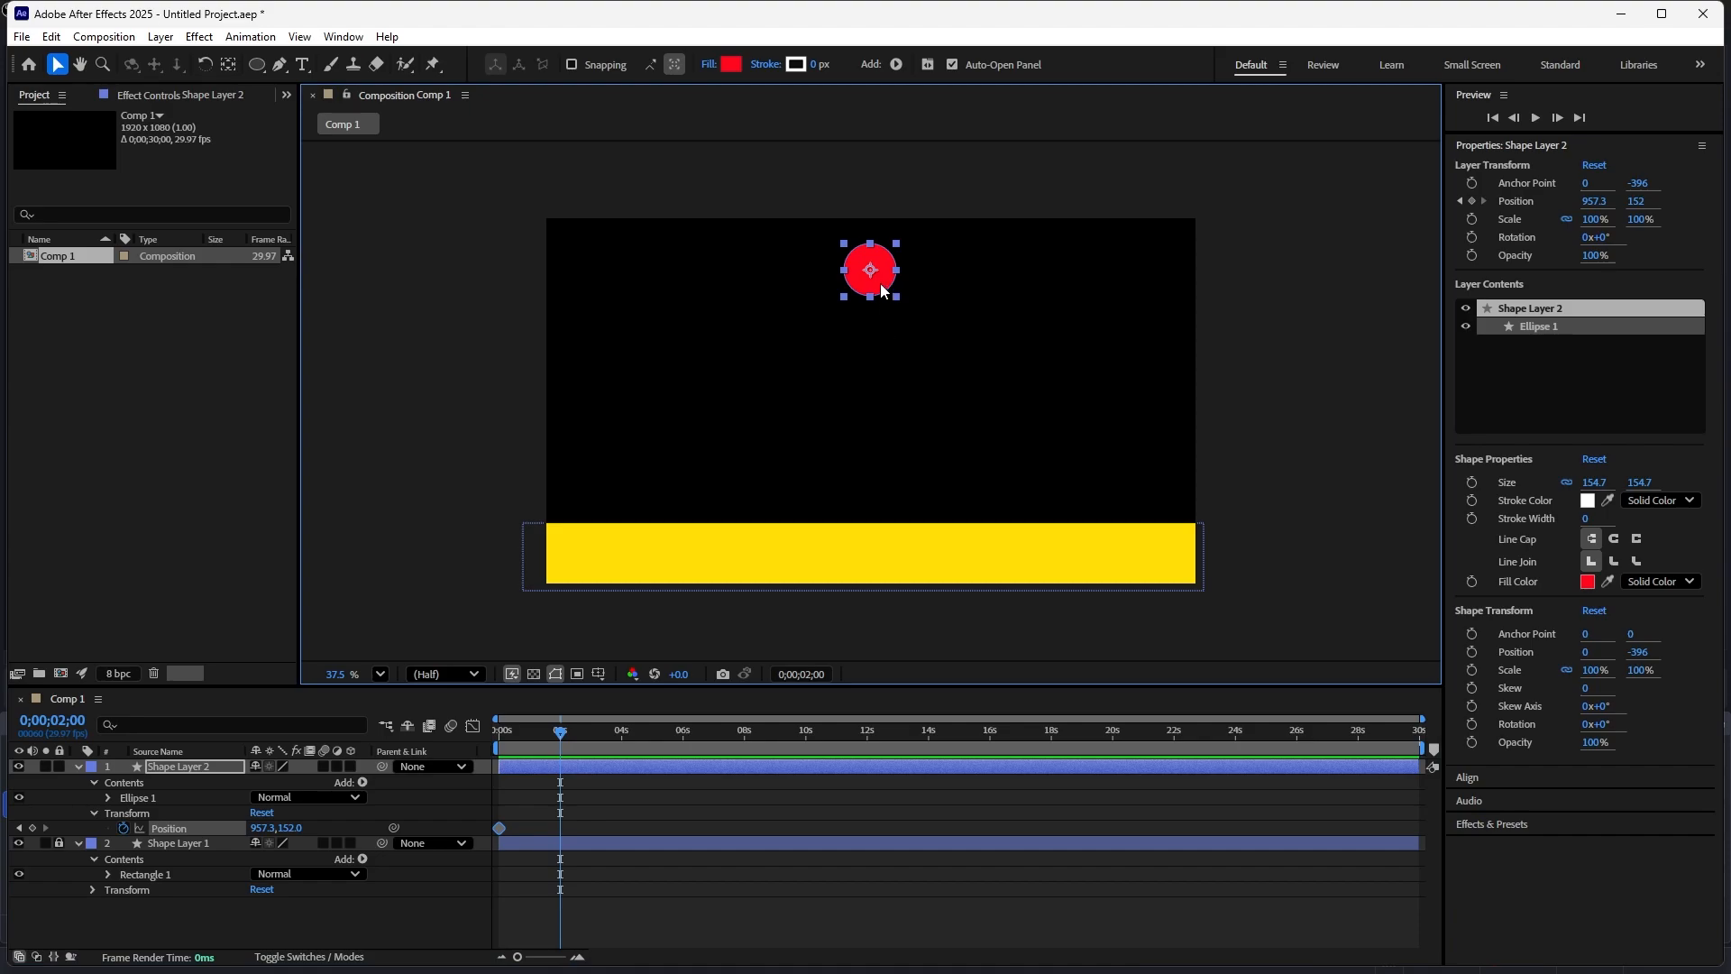
{"action": "left_click_drag", "start_coordinate": [884, 289], "coordinate": [881, 513]}
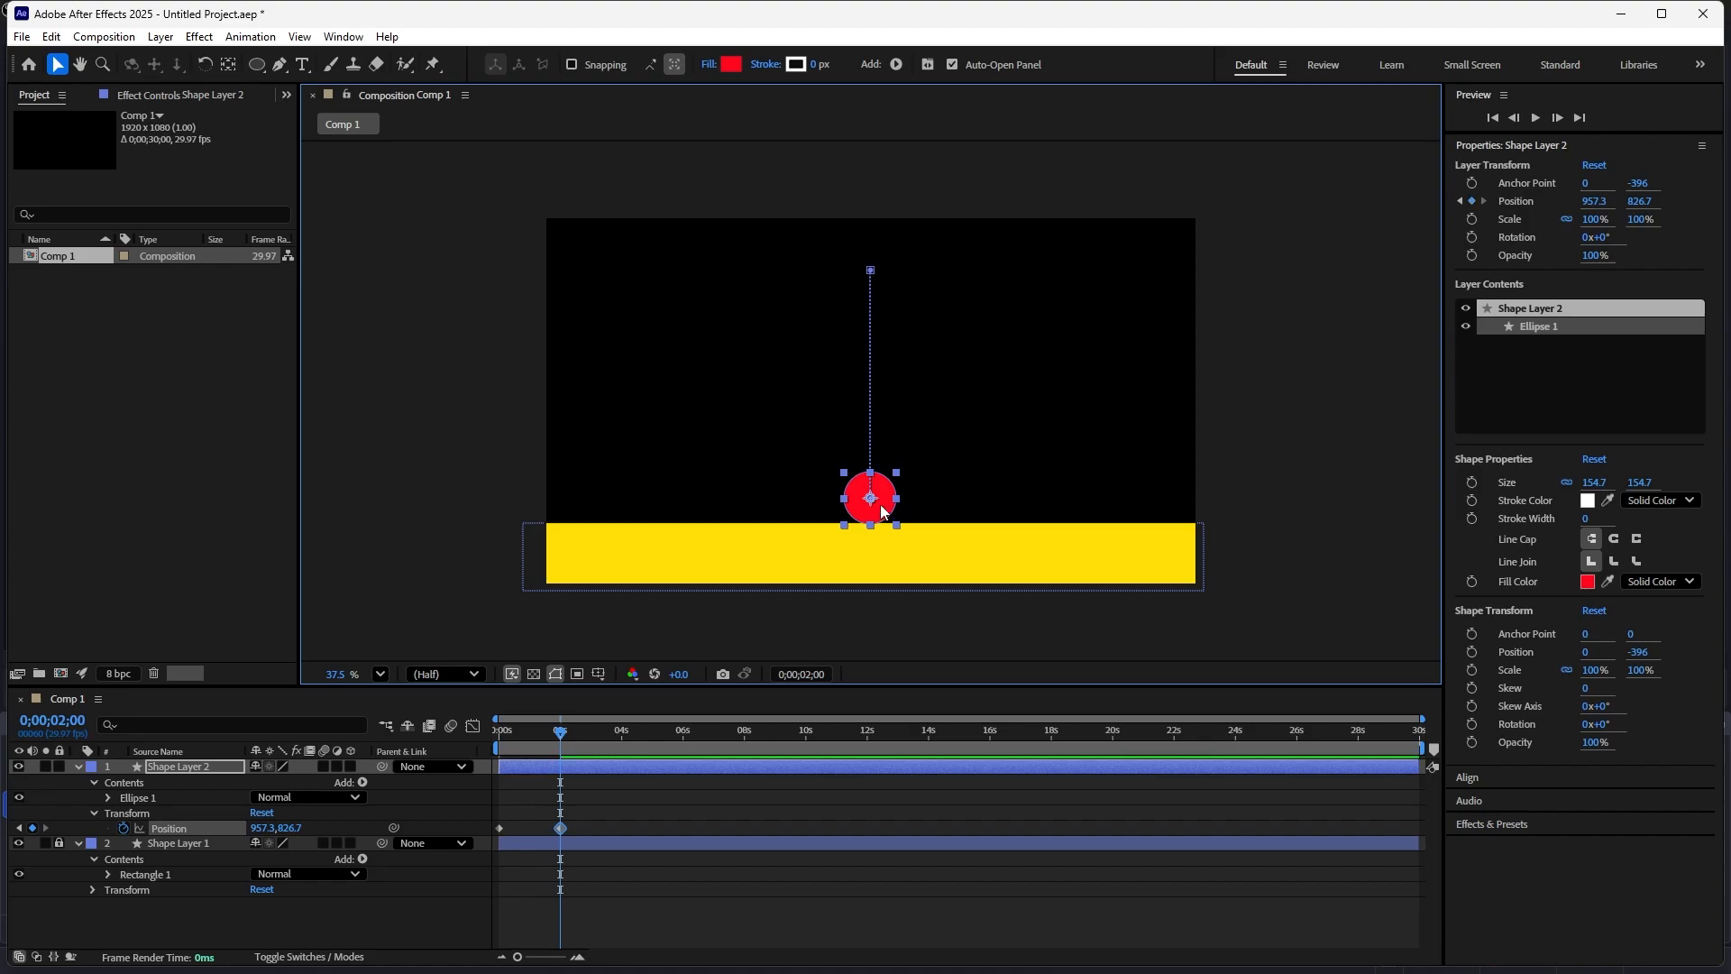
- Play back the drop animation from the start
{"action": "left_click_drag", "start_coordinate": [553, 734], "coordinate": [499, 735]}
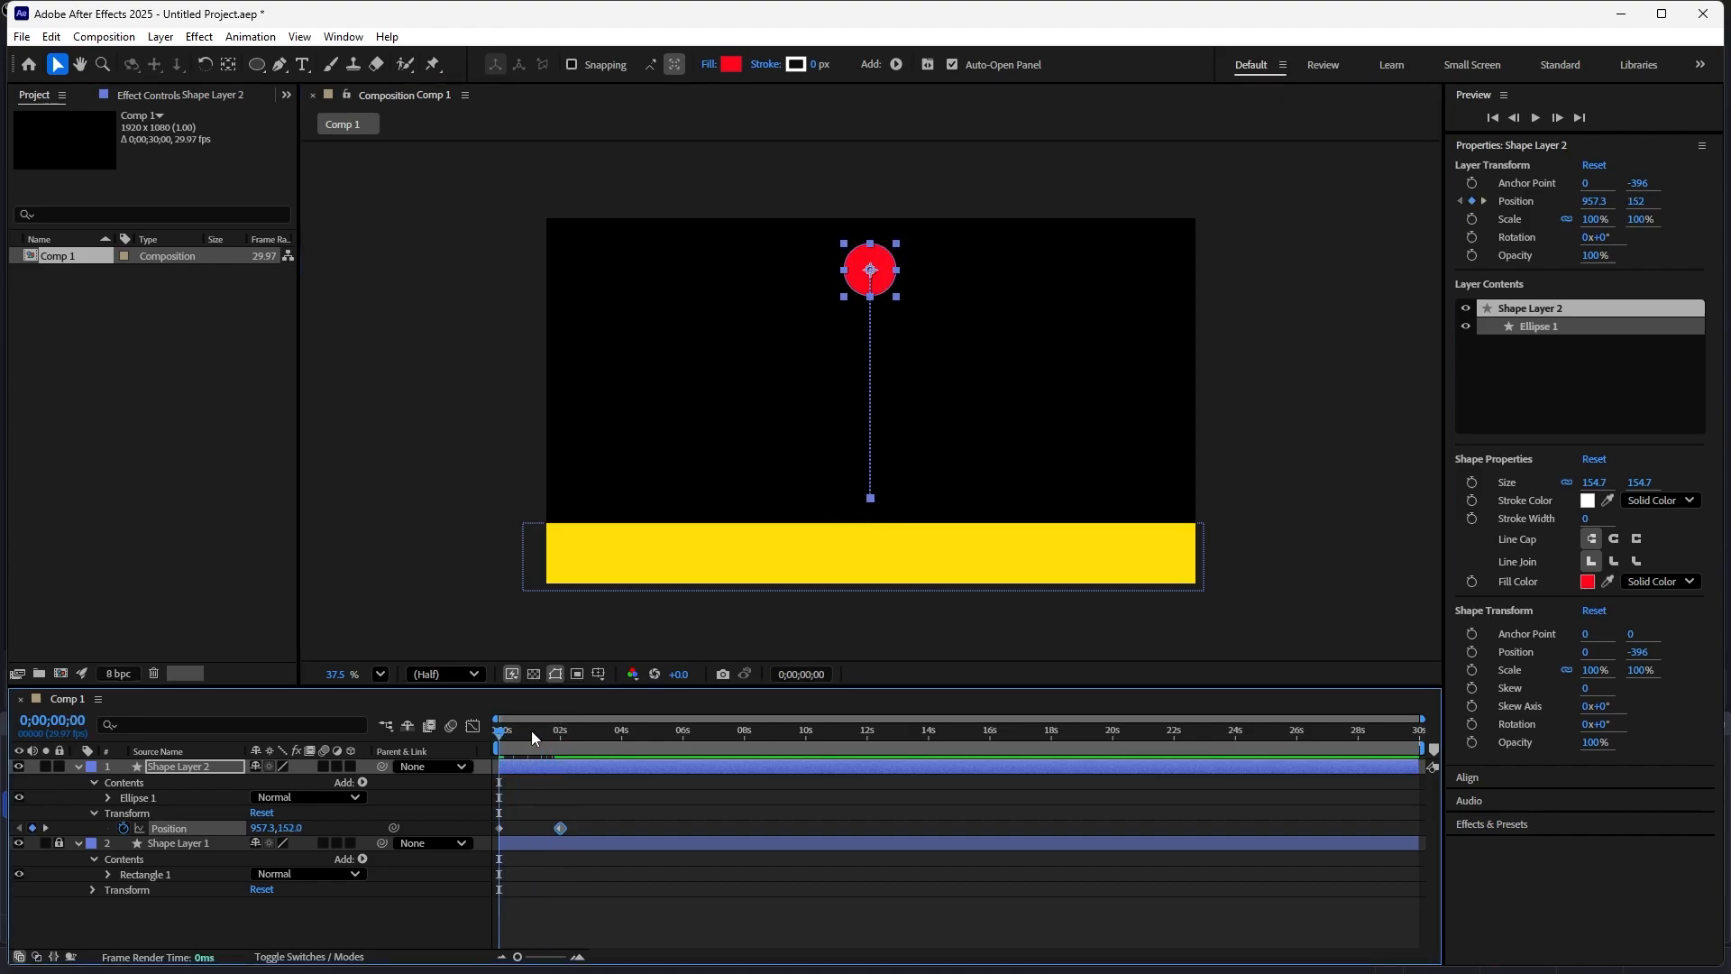
{"action": "key", "text": "space"}
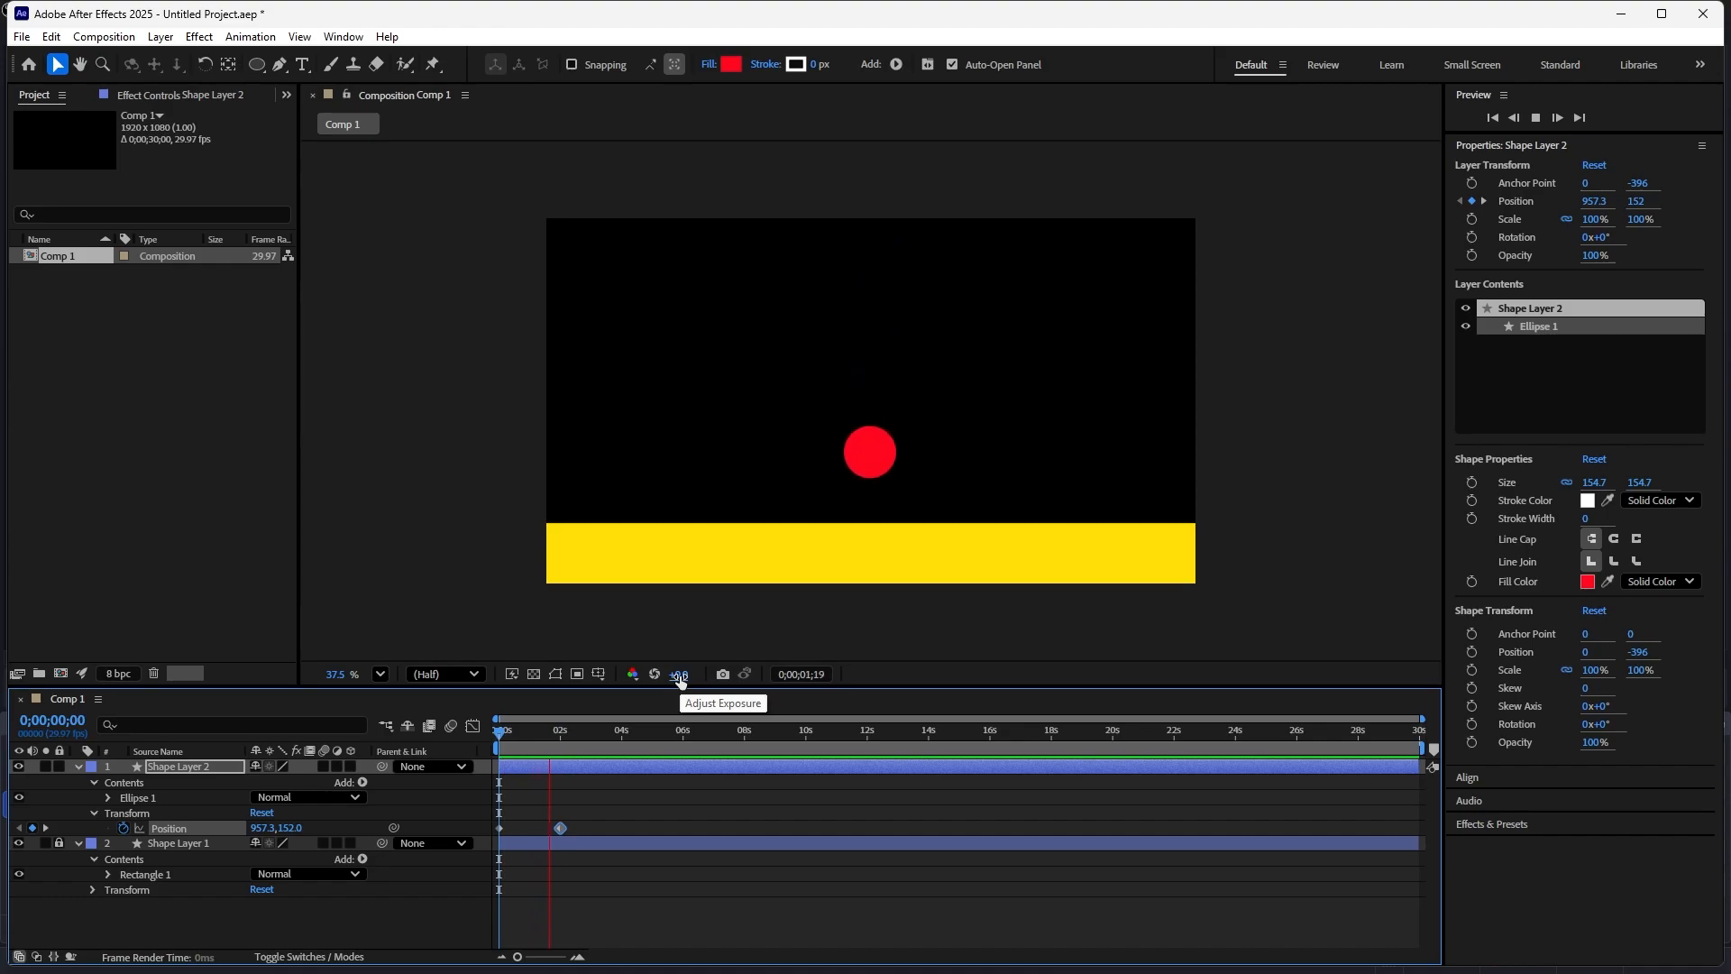
{"action": "key", "text": "space"}
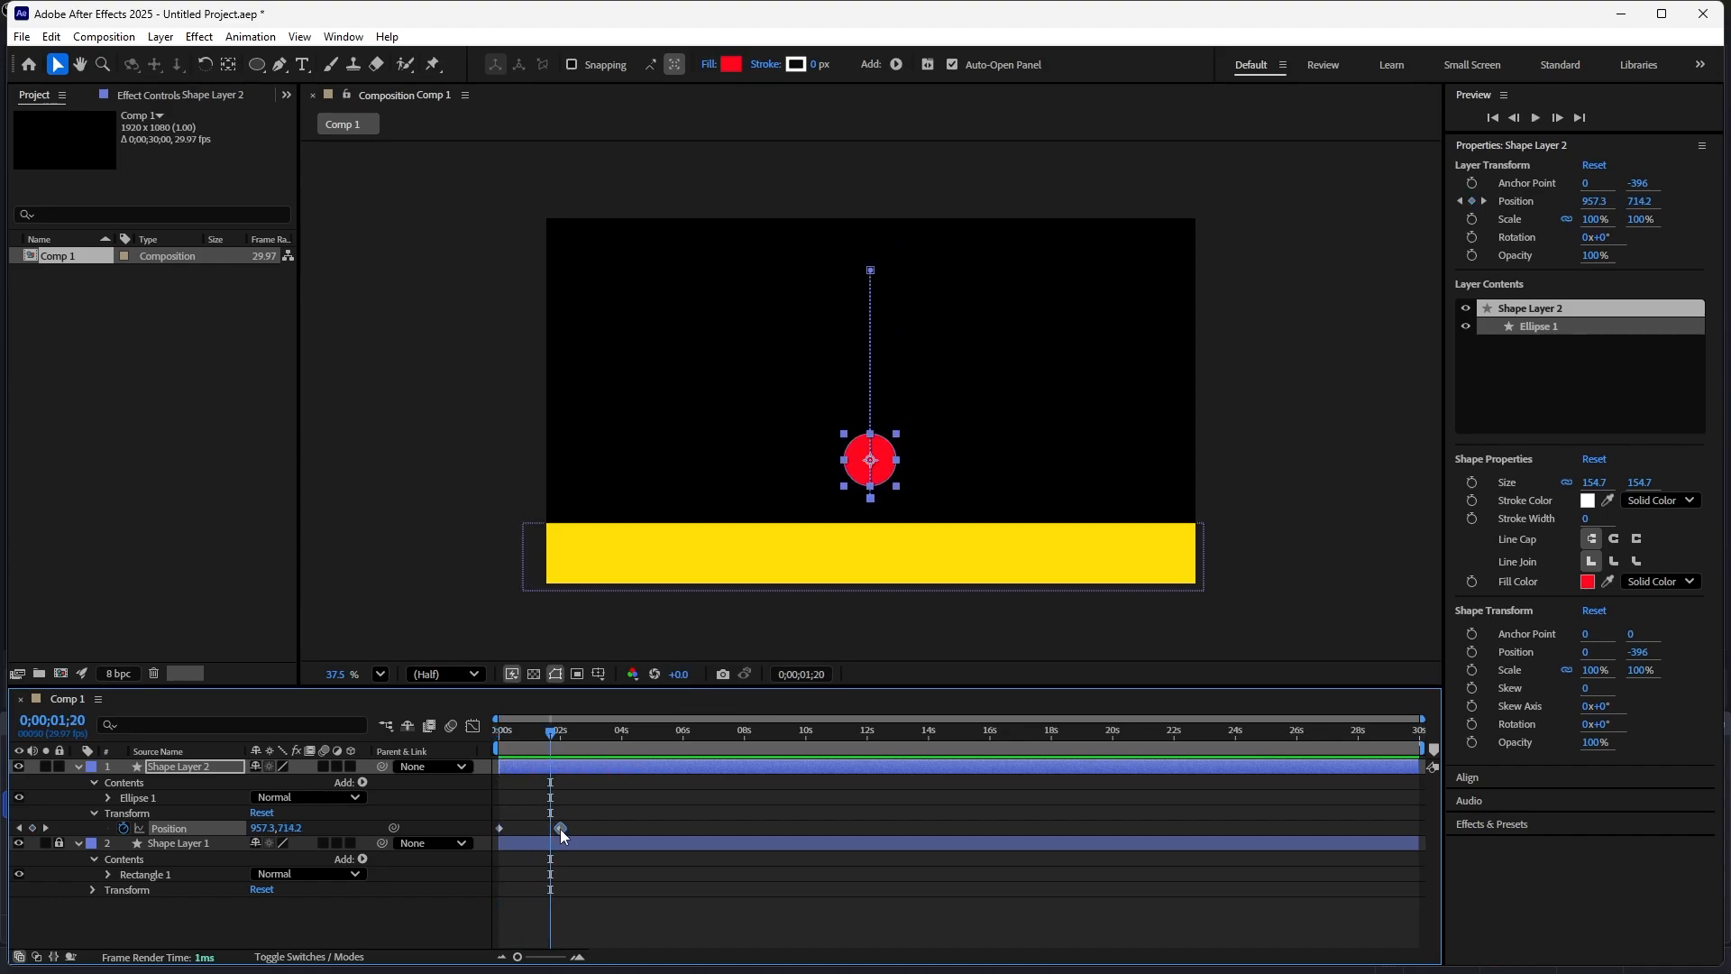
- Move the second Position keyframe earlier to about frame 20 and replay the animation from the start
{"action": "left_click_drag", "start_coordinate": [517, 957], "coordinate": [558, 967]}
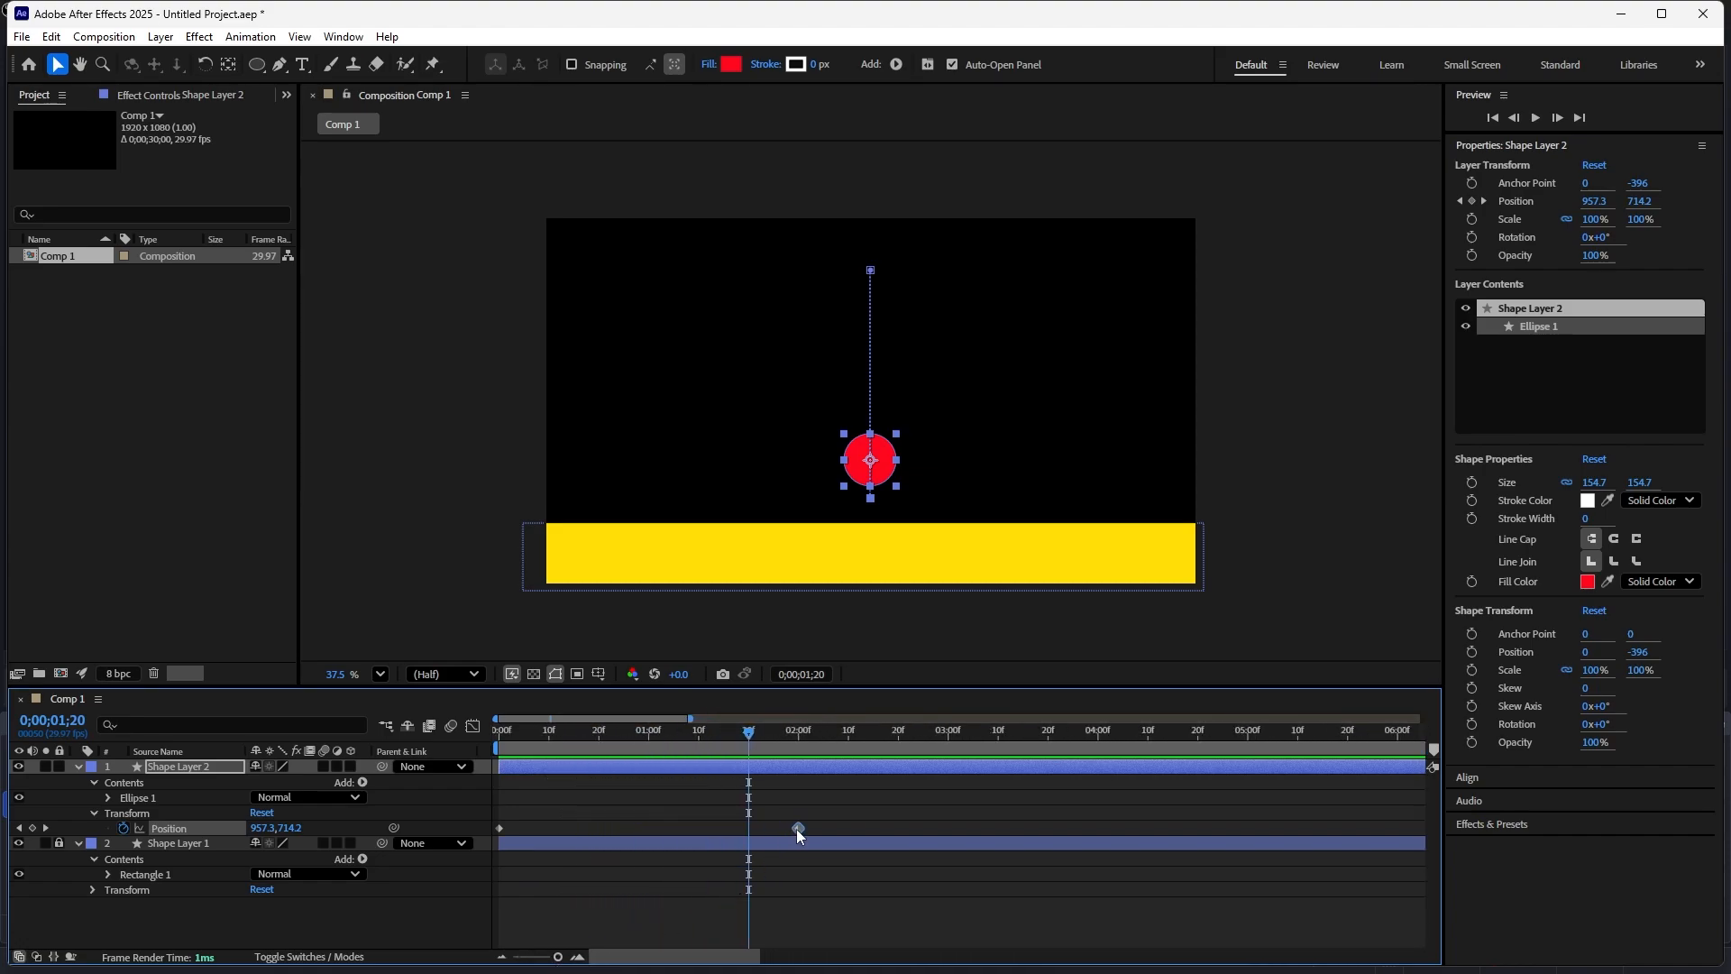
{"action": "left_click_drag", "start_coordinate": [797, 829], "coordinate": [596, 810]}
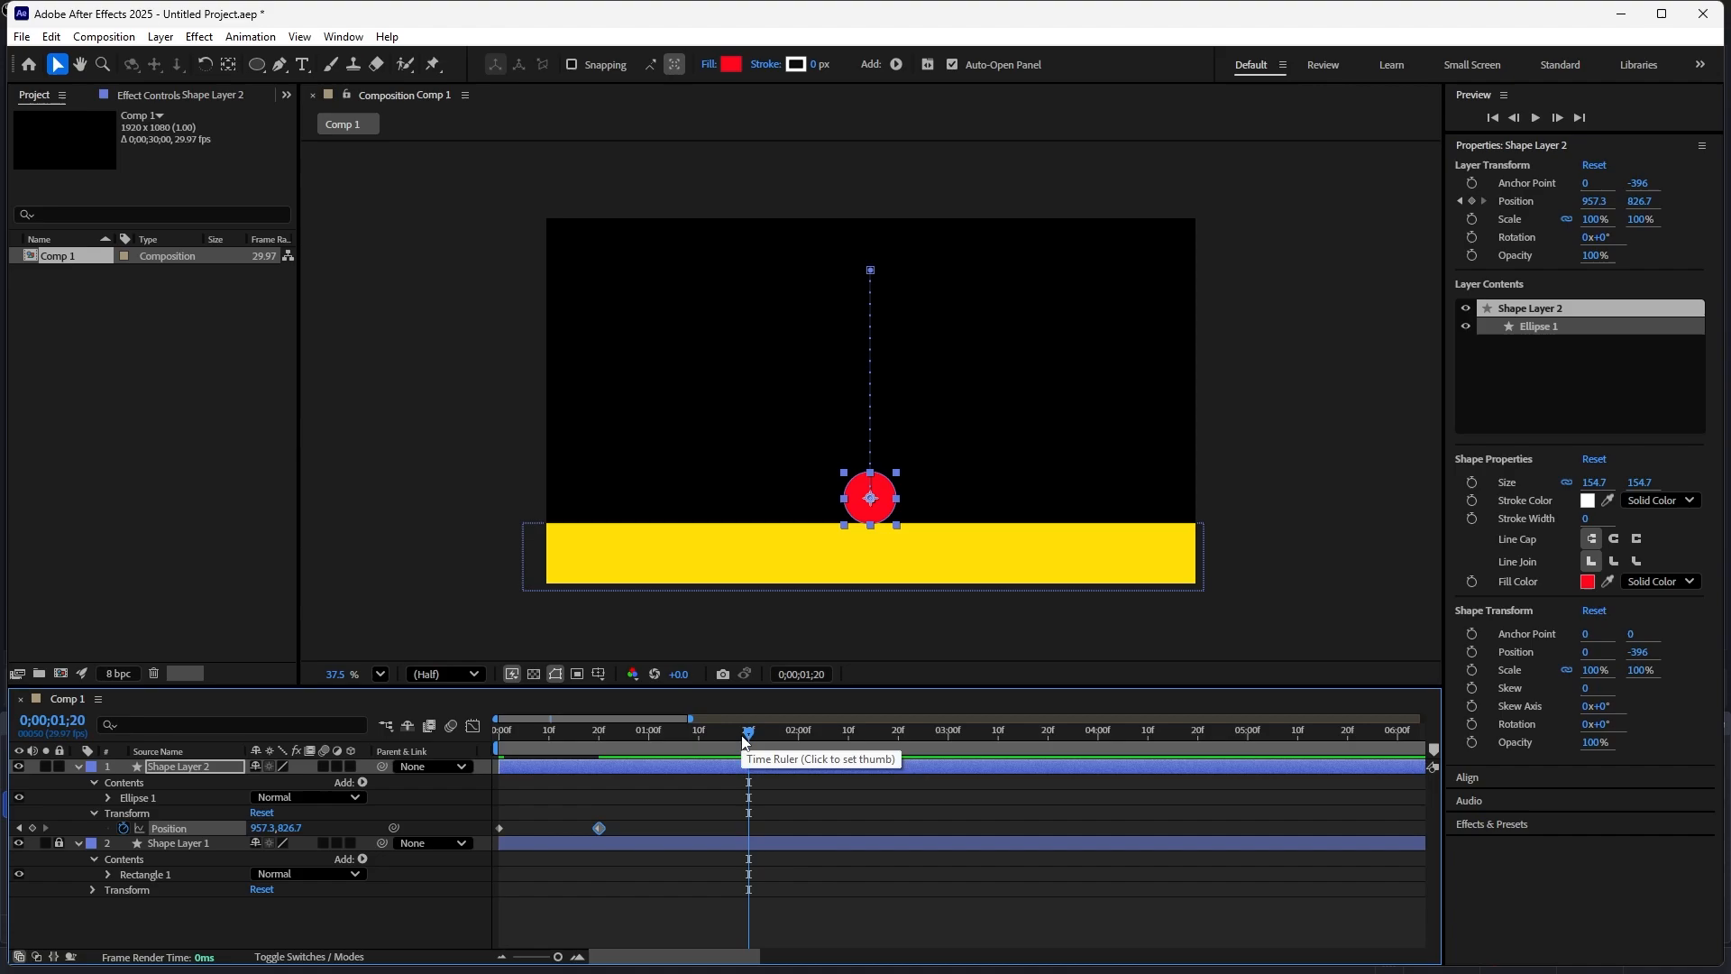
{"action": "left_click_drag", "start_coordinate": [749, 747], "coordinate": [485, 766]}
{"action": "key", "text": "space"}
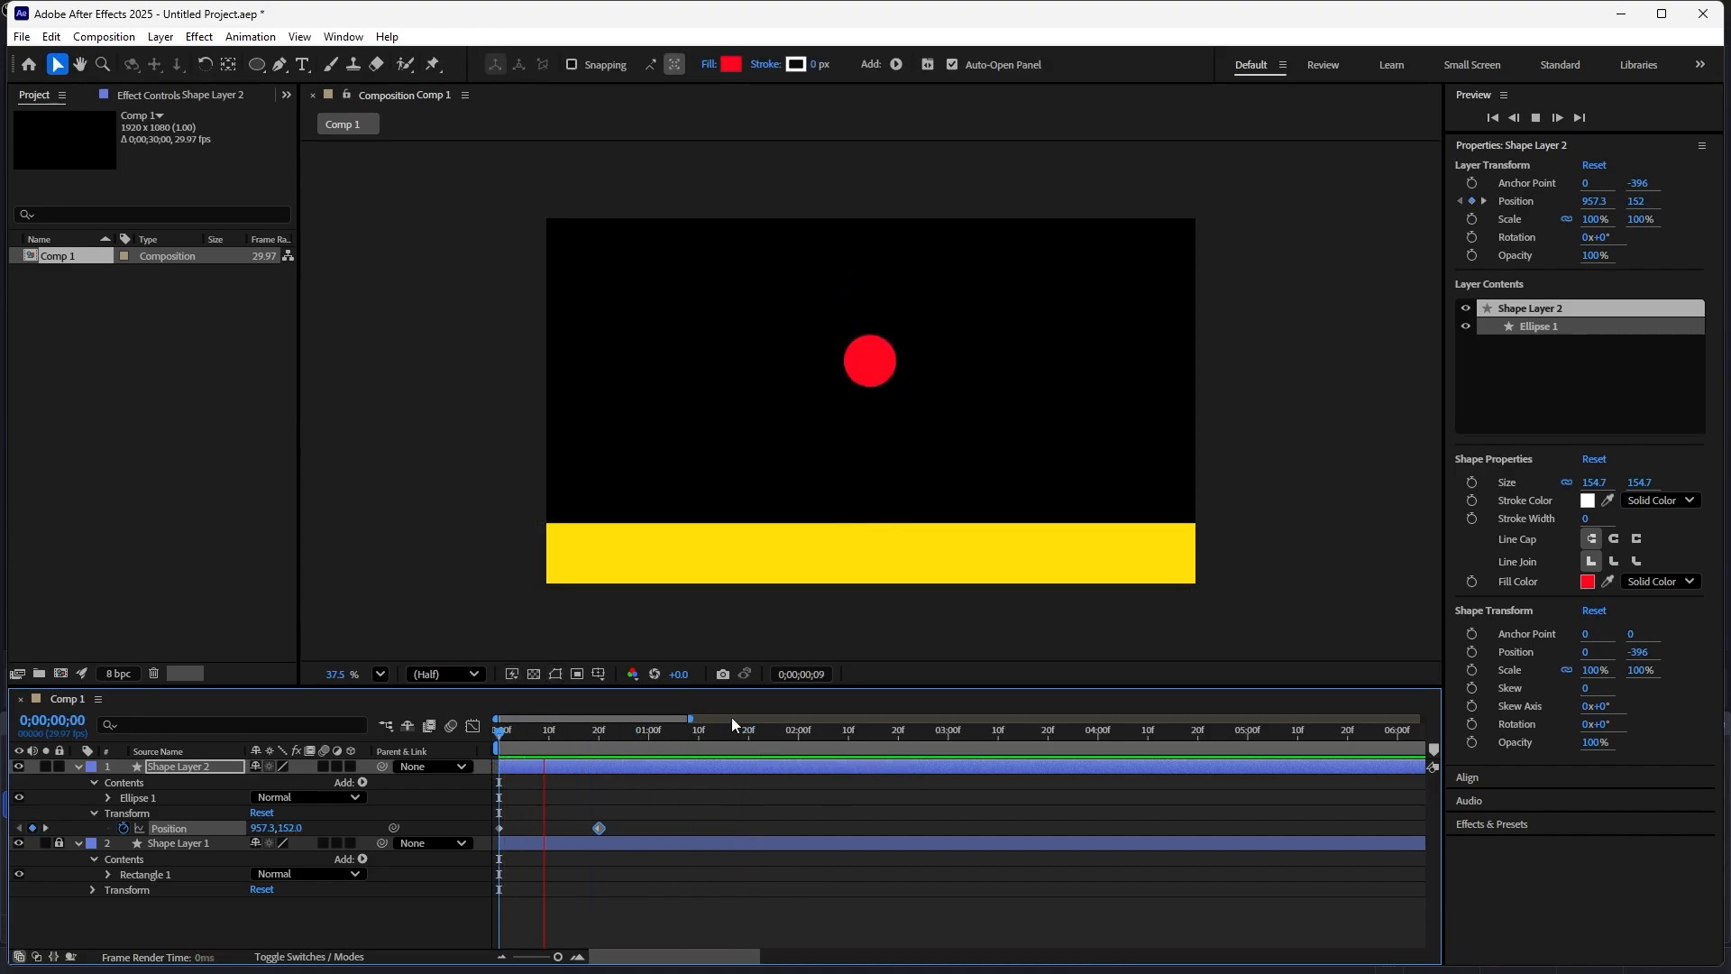
{"action": "key", "text": "space"}
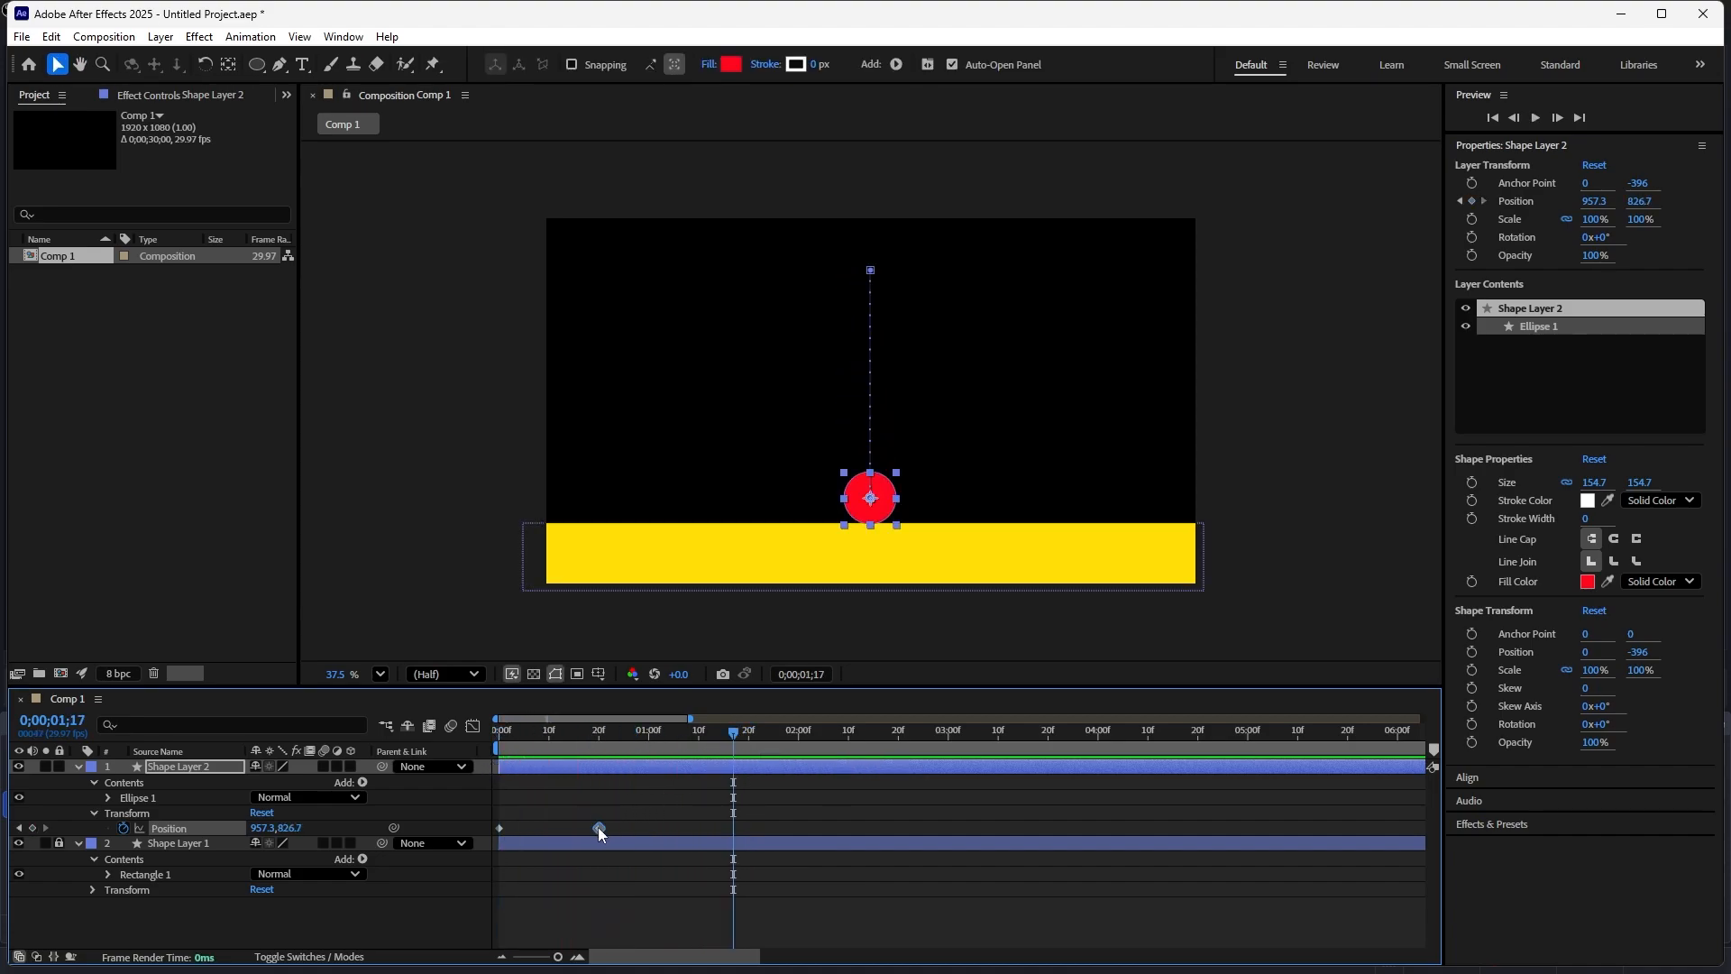
- Move the second Position keyframe to frame 10 and replay the animation from the start
{"action": "left_click_drag", "start_coordinate": [598, 828], "coordinate": [549, 824]}
{"action": "left_click_drag", "start_coordinate": [732, 735], "coordinate": [460, 744]}
{"action": "key", "text": "space"}
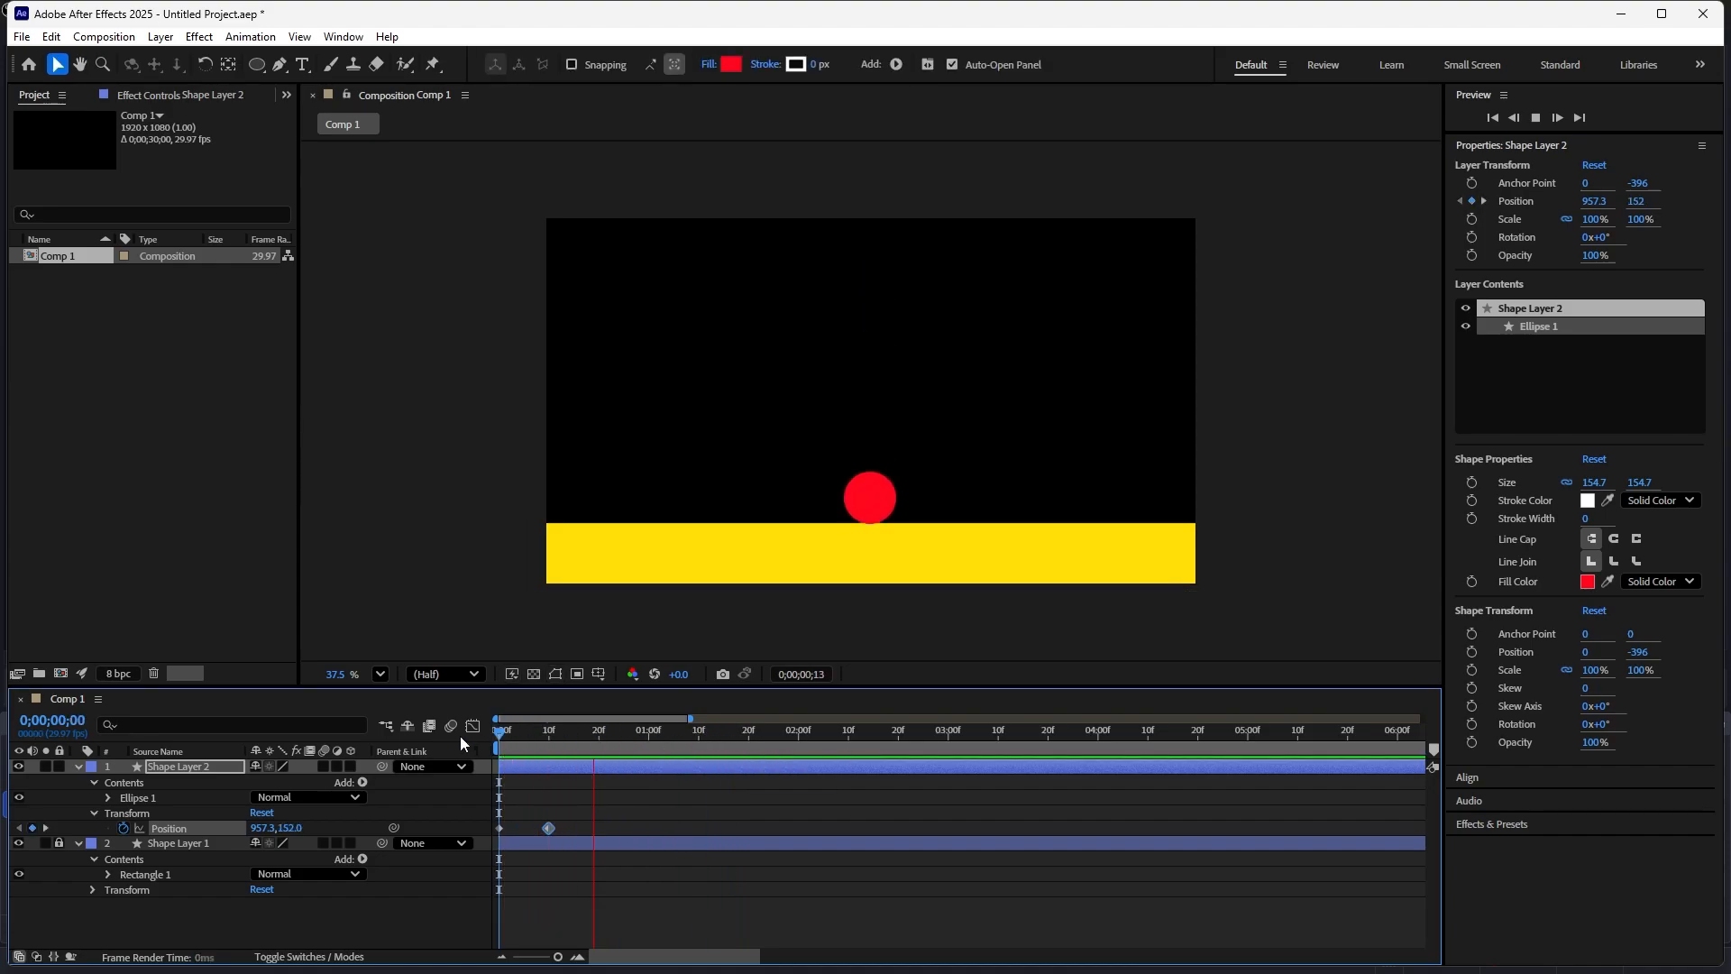
{"action": "key", "text": "space"}
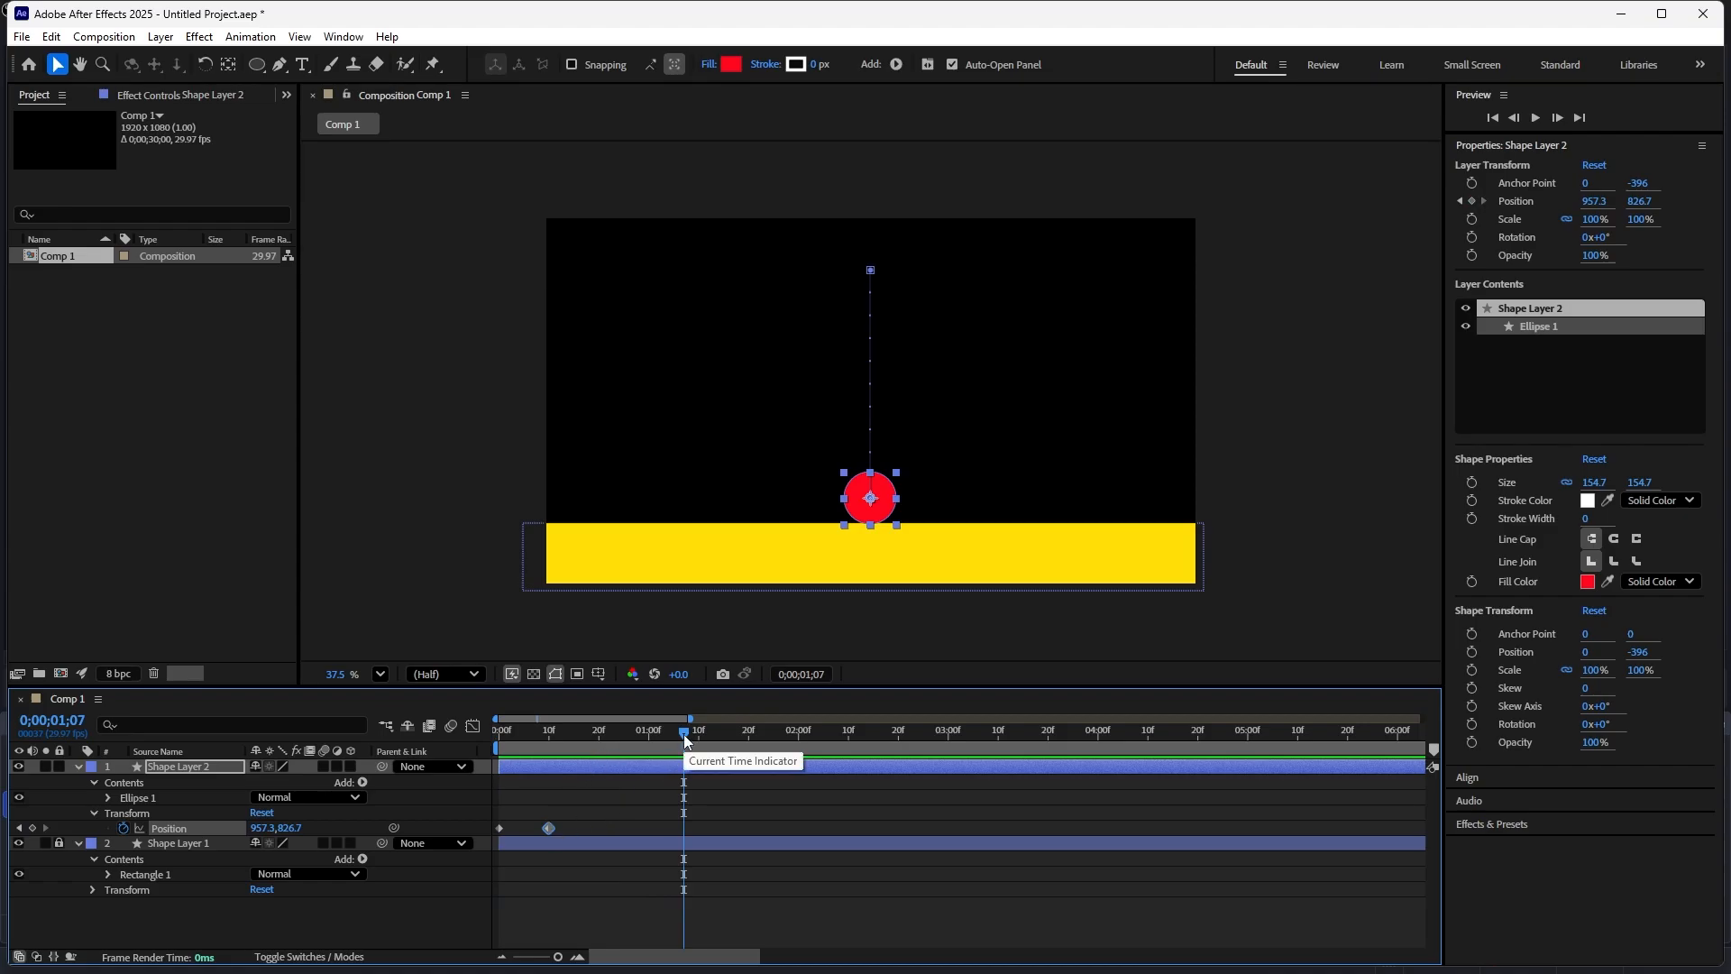
- Select both Position keyframes and open the Graph Editor showing the speed graph
{"action": "key", "text": "Home"}
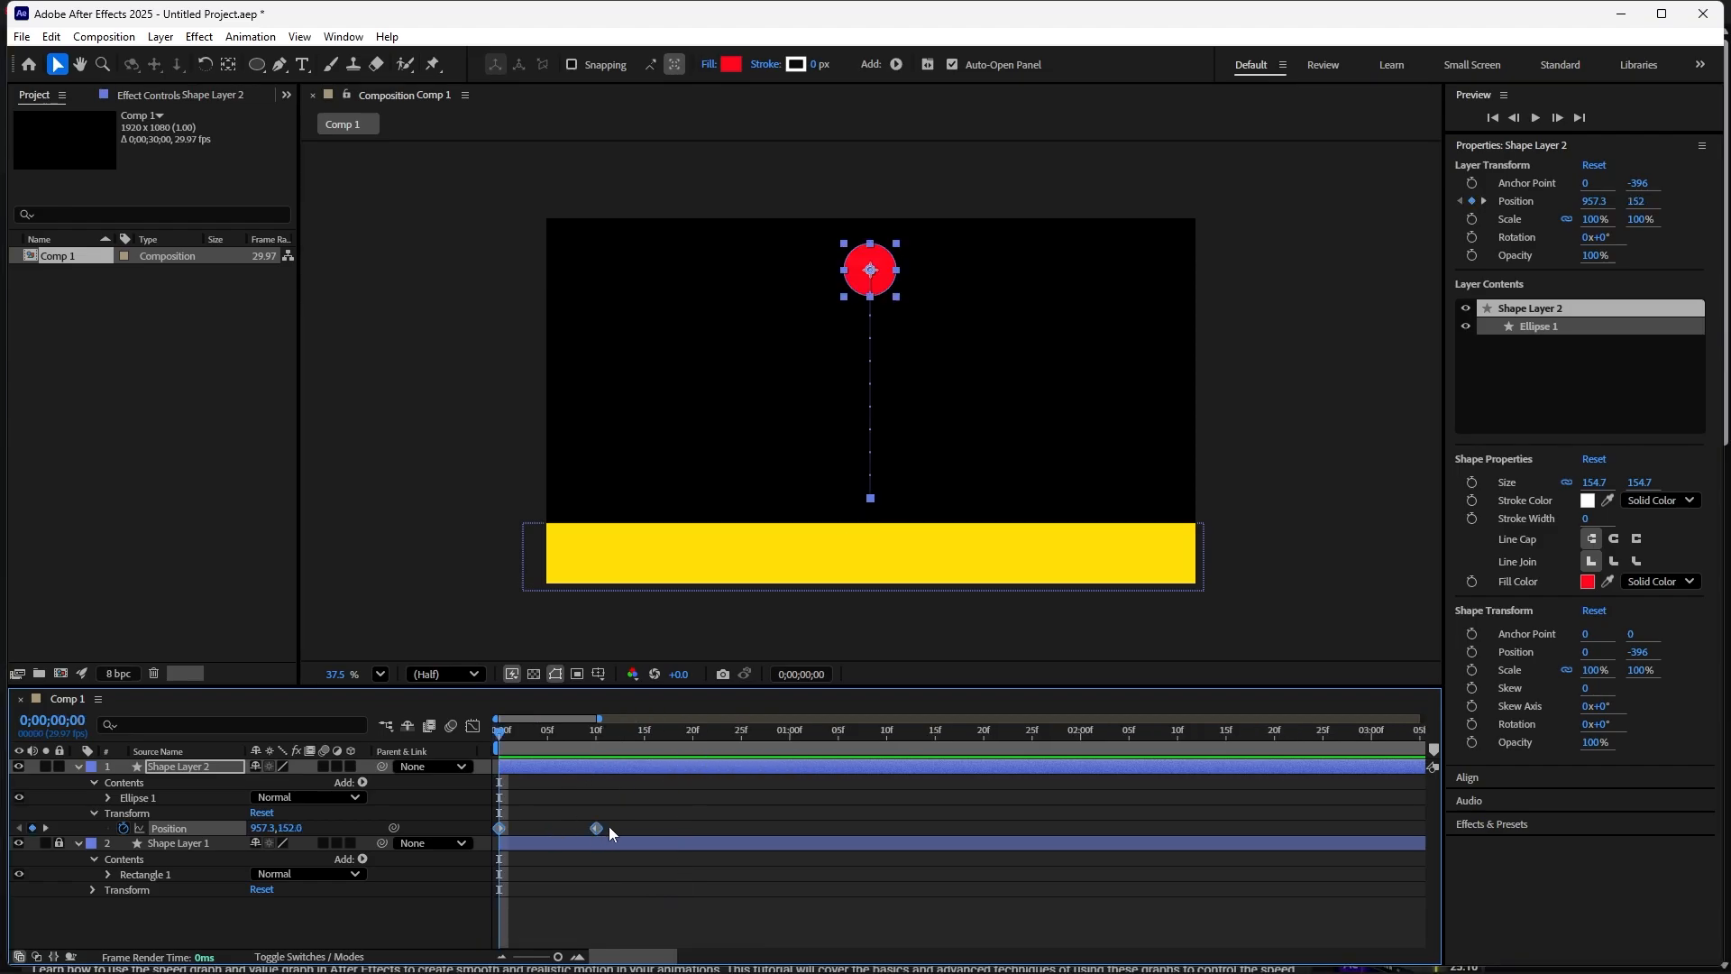
{"action": "left_click_drag", "start_coordinate": [619, 819], "coordinate": [491, 849]}
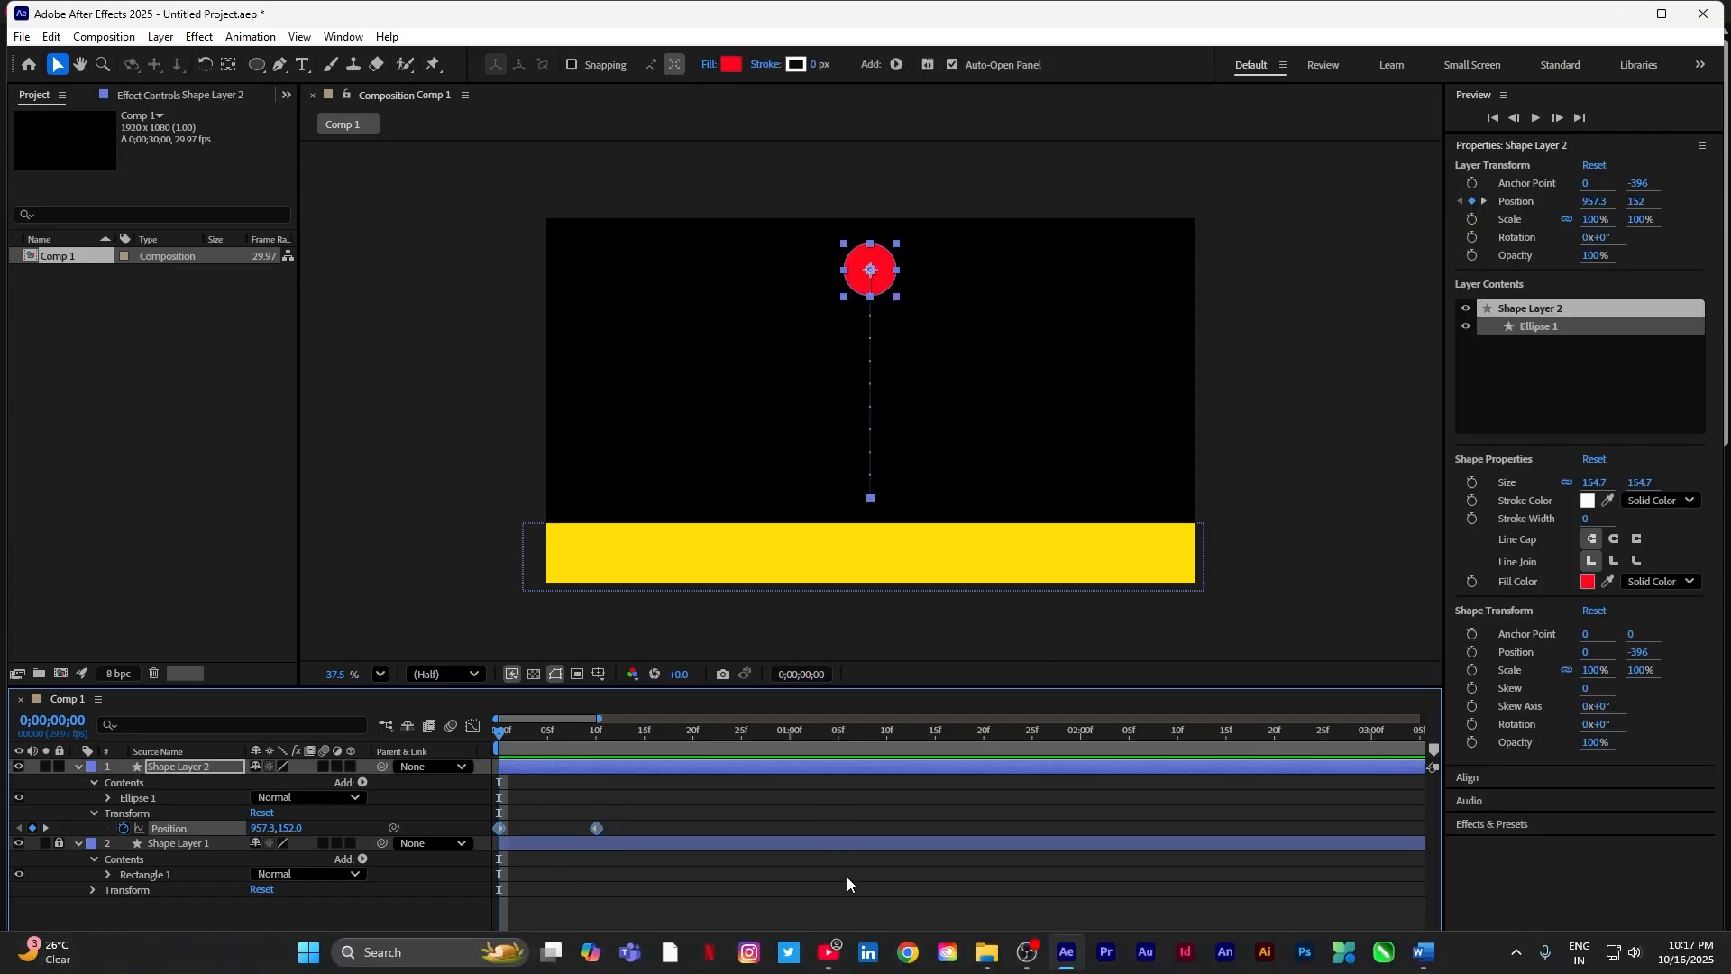
{"action": "left_click", "coordinate": [472, 728]}
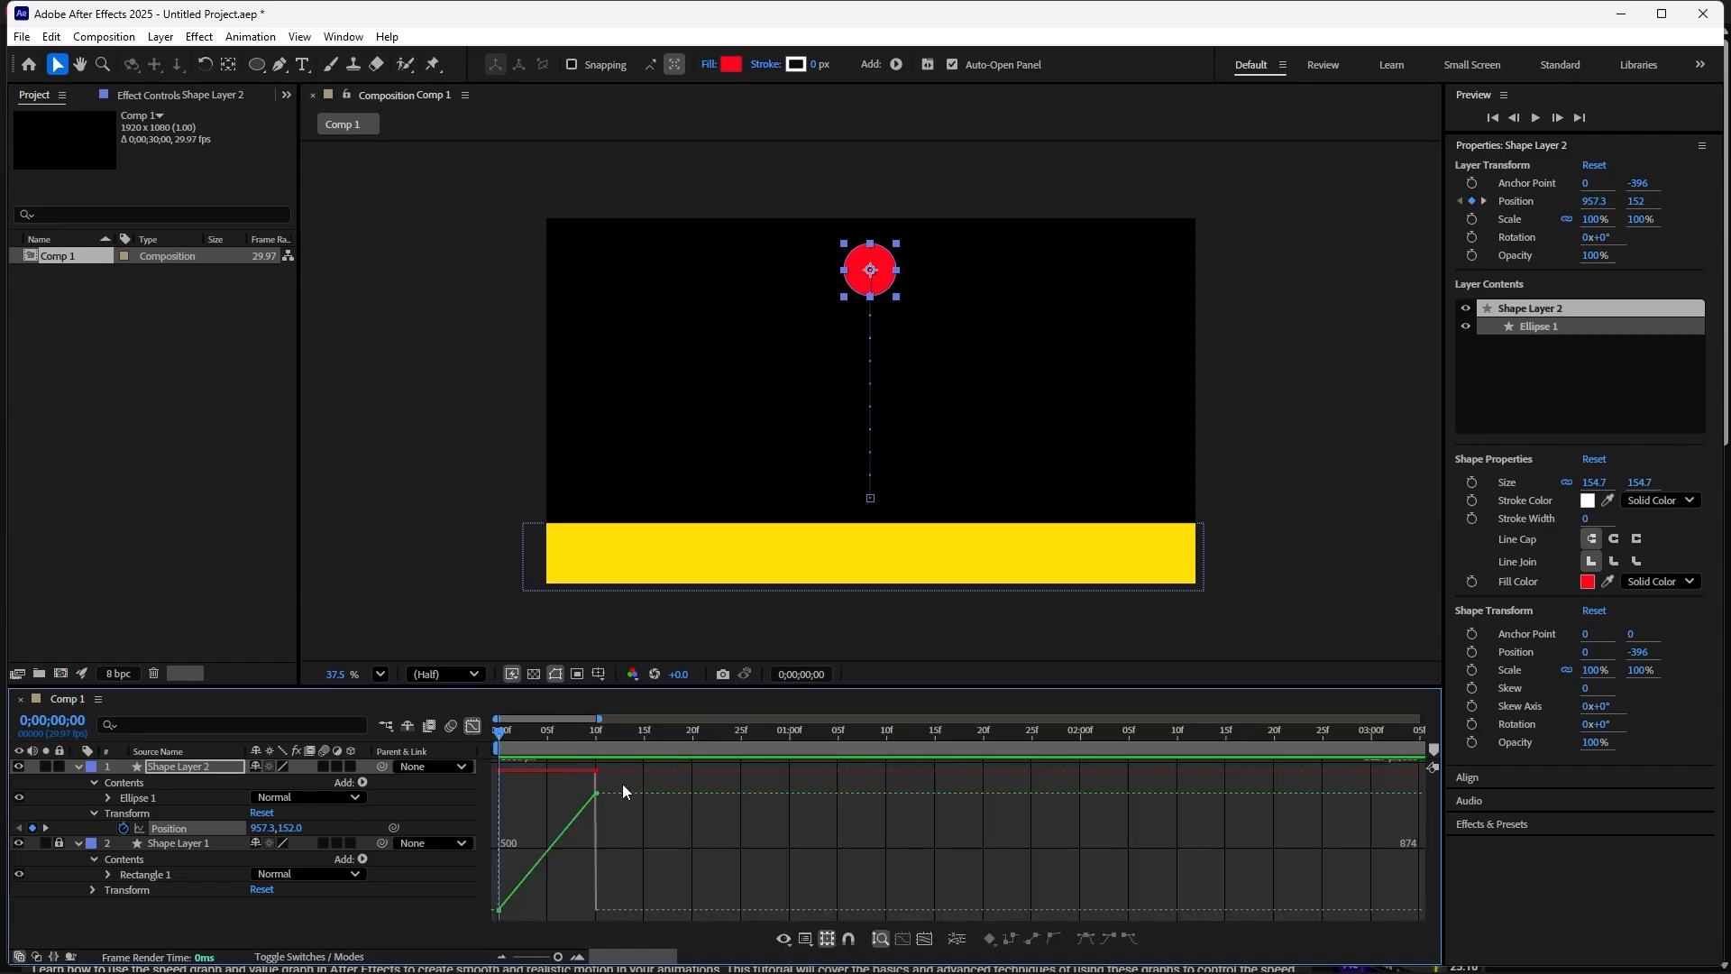
{"action": "left_click", "coordinate": [807, 939]}
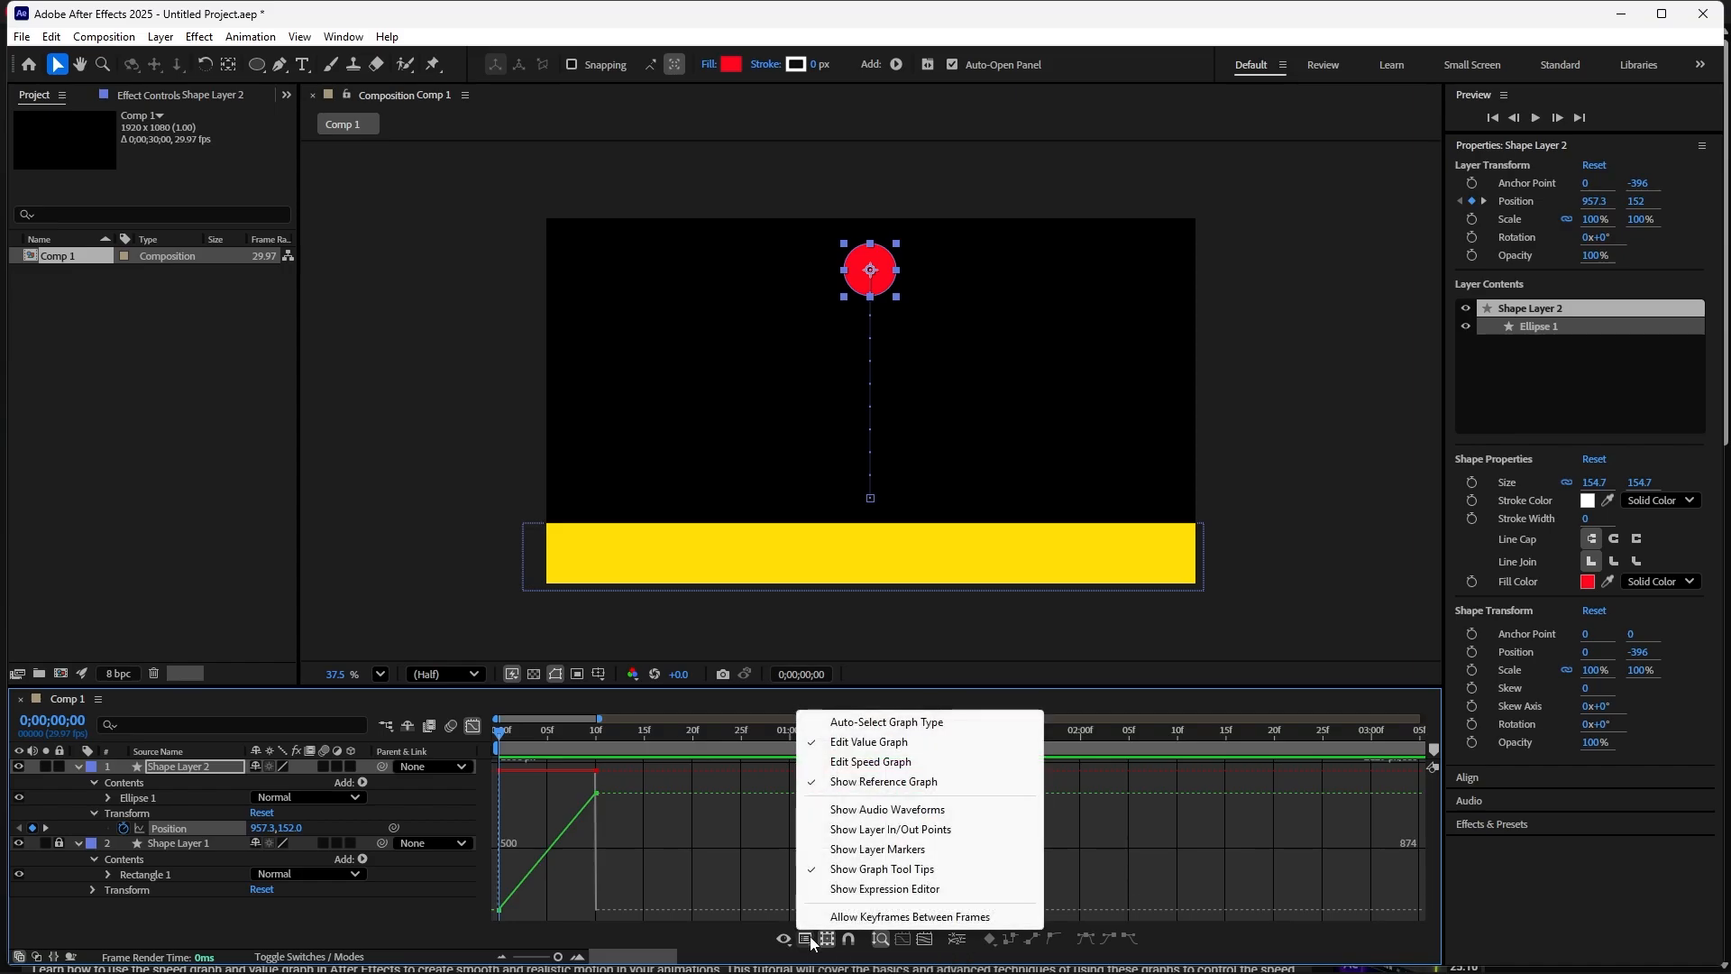
{"action": "left_click", "coordinate": [852, 763]}
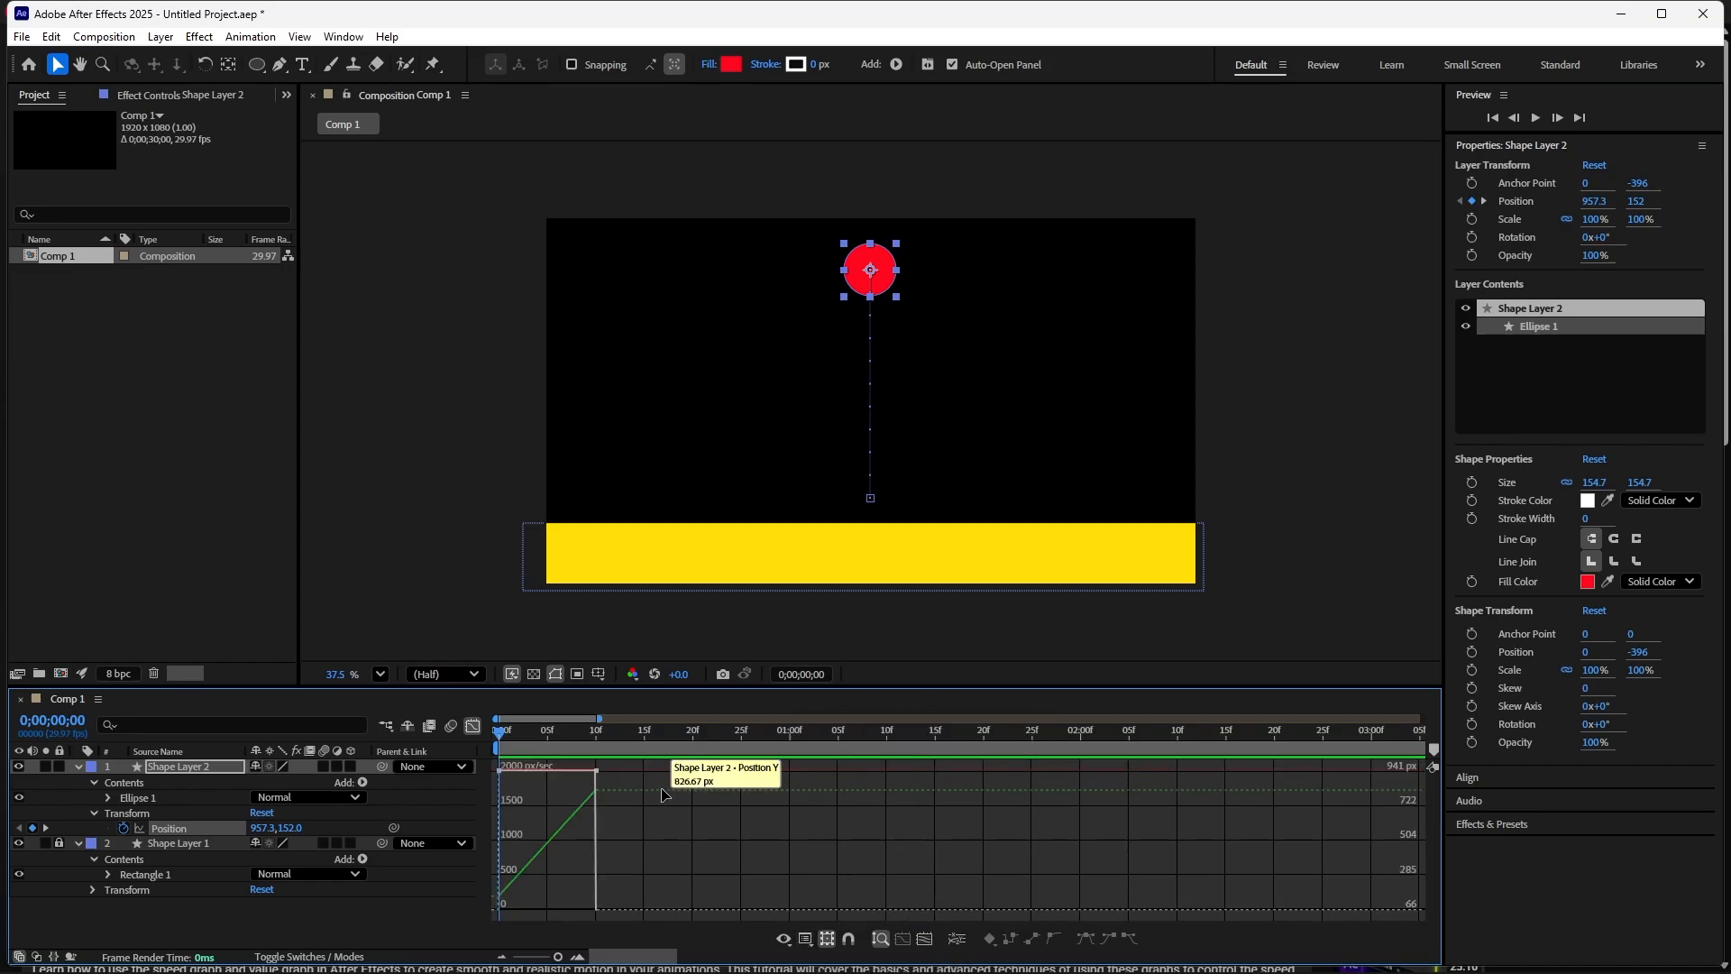
- Select both Position keyframes in the graph and apply Easy Ease to them
{"action": "left_click_drag", "start_coordinate": [628, 782], "coordinate": [492, 937]}
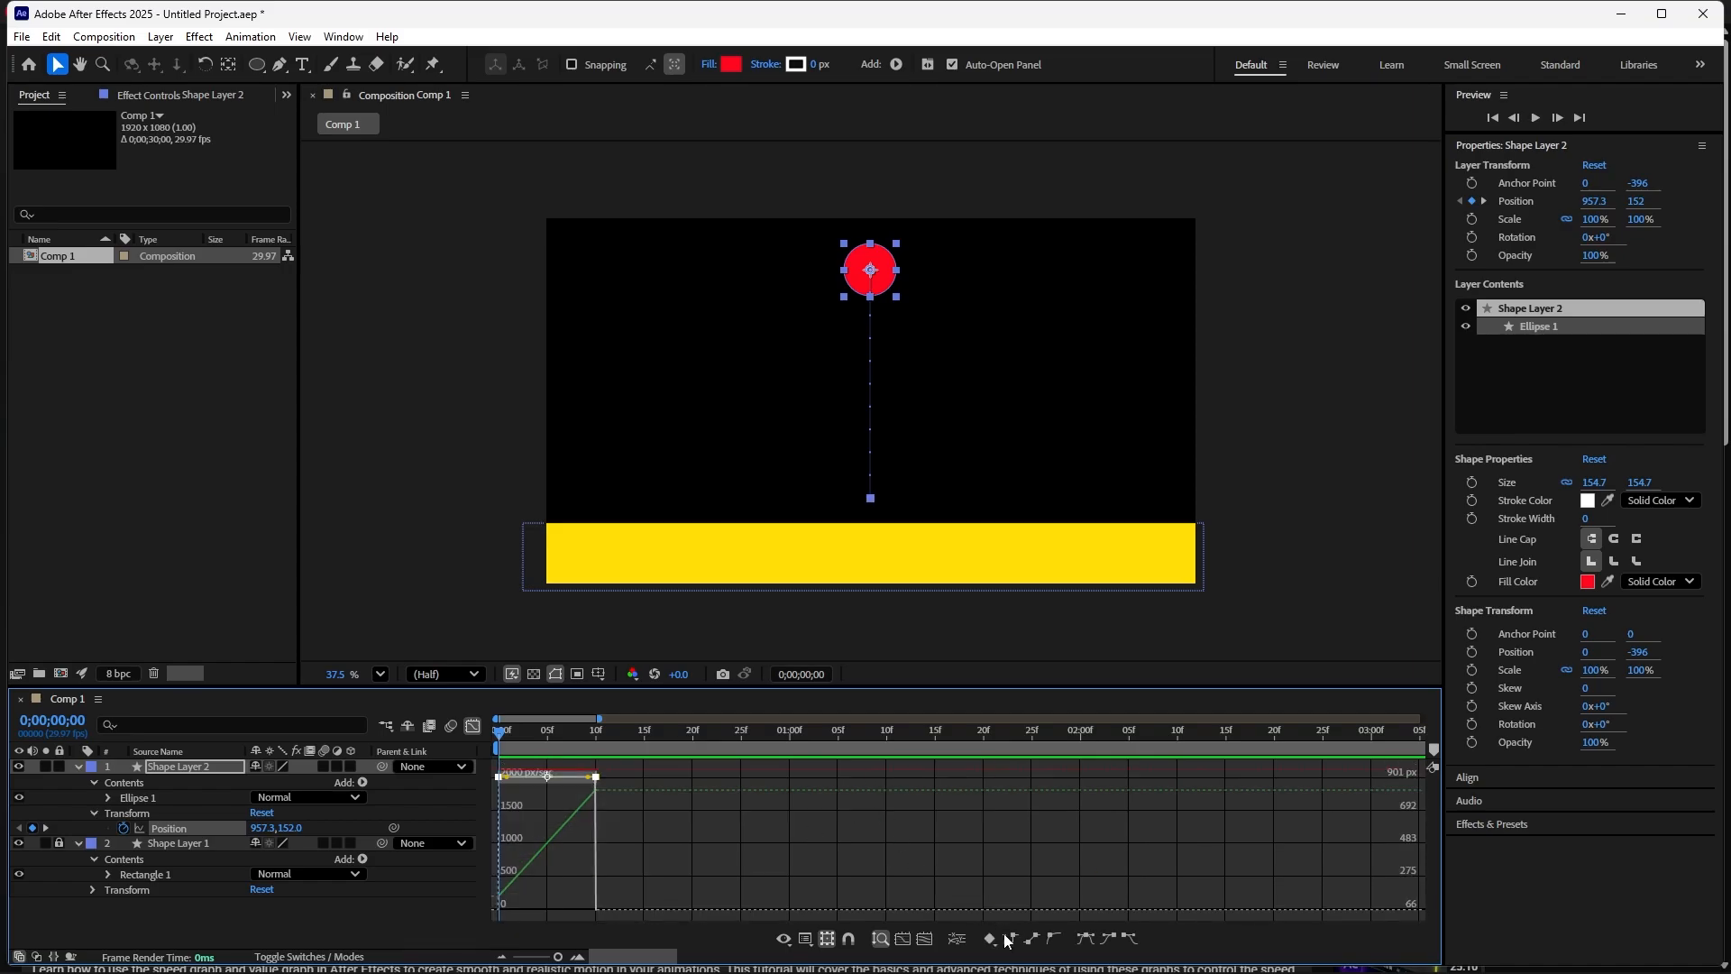
{"action": "left_click", "coordinate": [1084, 942]}
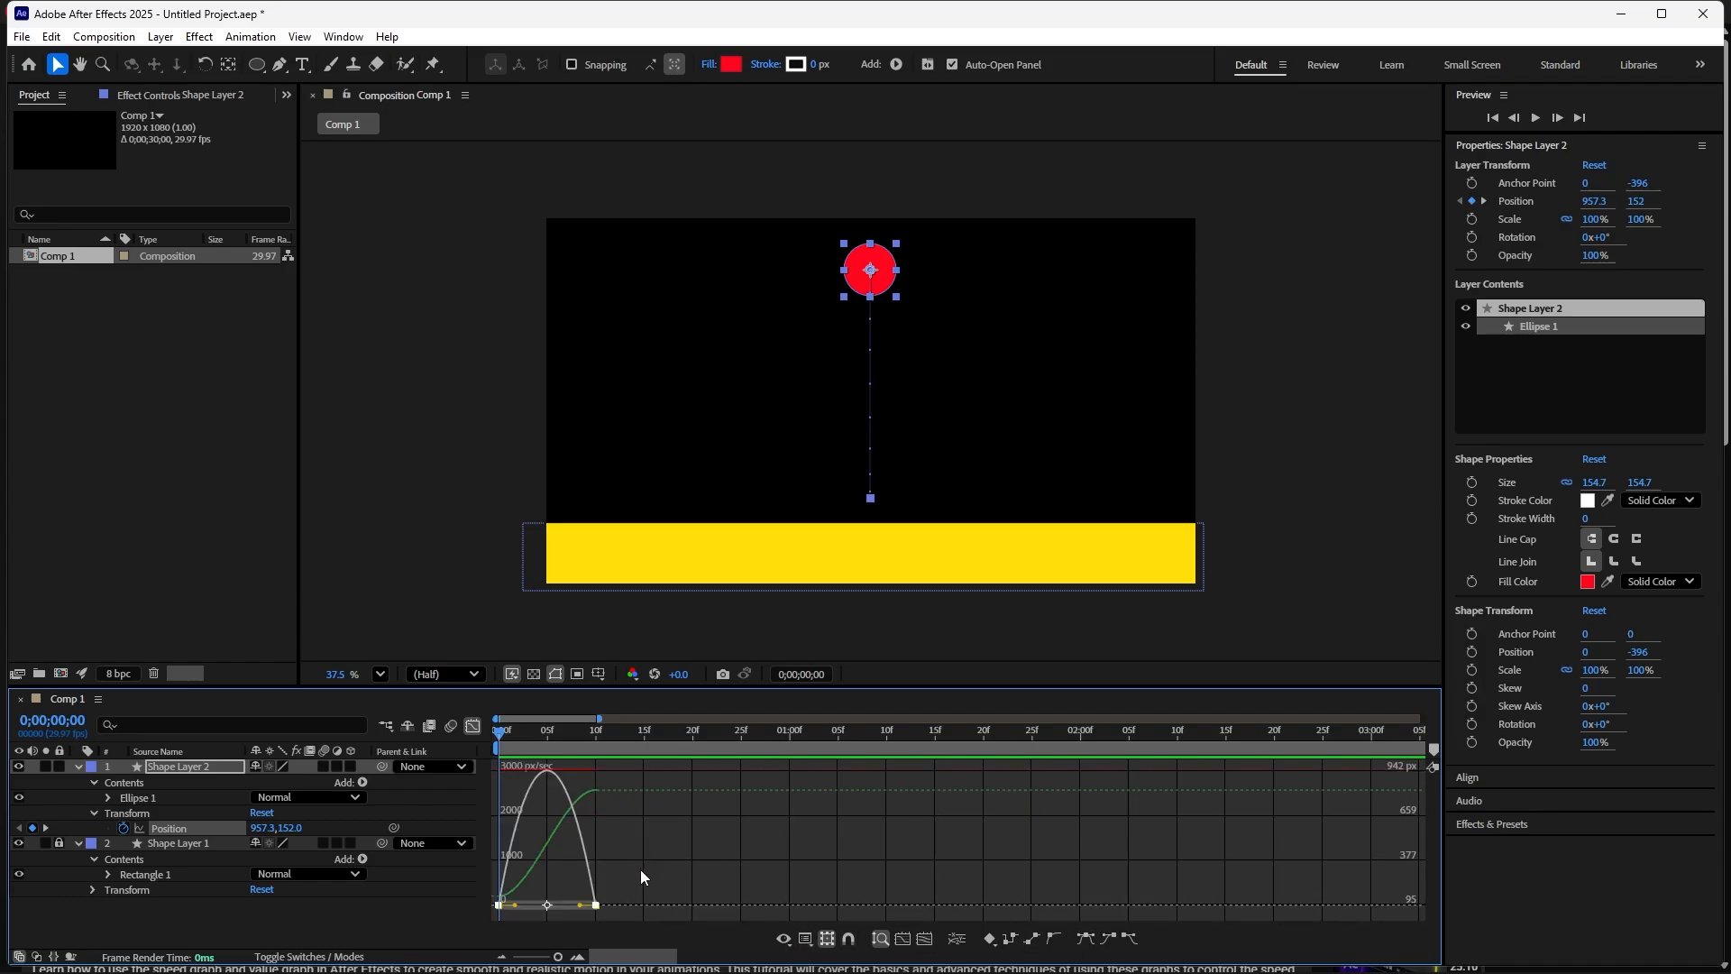
- Paste the copied bounce keyframes at frame 15 and again at 1:00 on the timeline
{"action": "left_click_drag", "start_coordinate": [641, 870], "coordinate": [486, 922]}
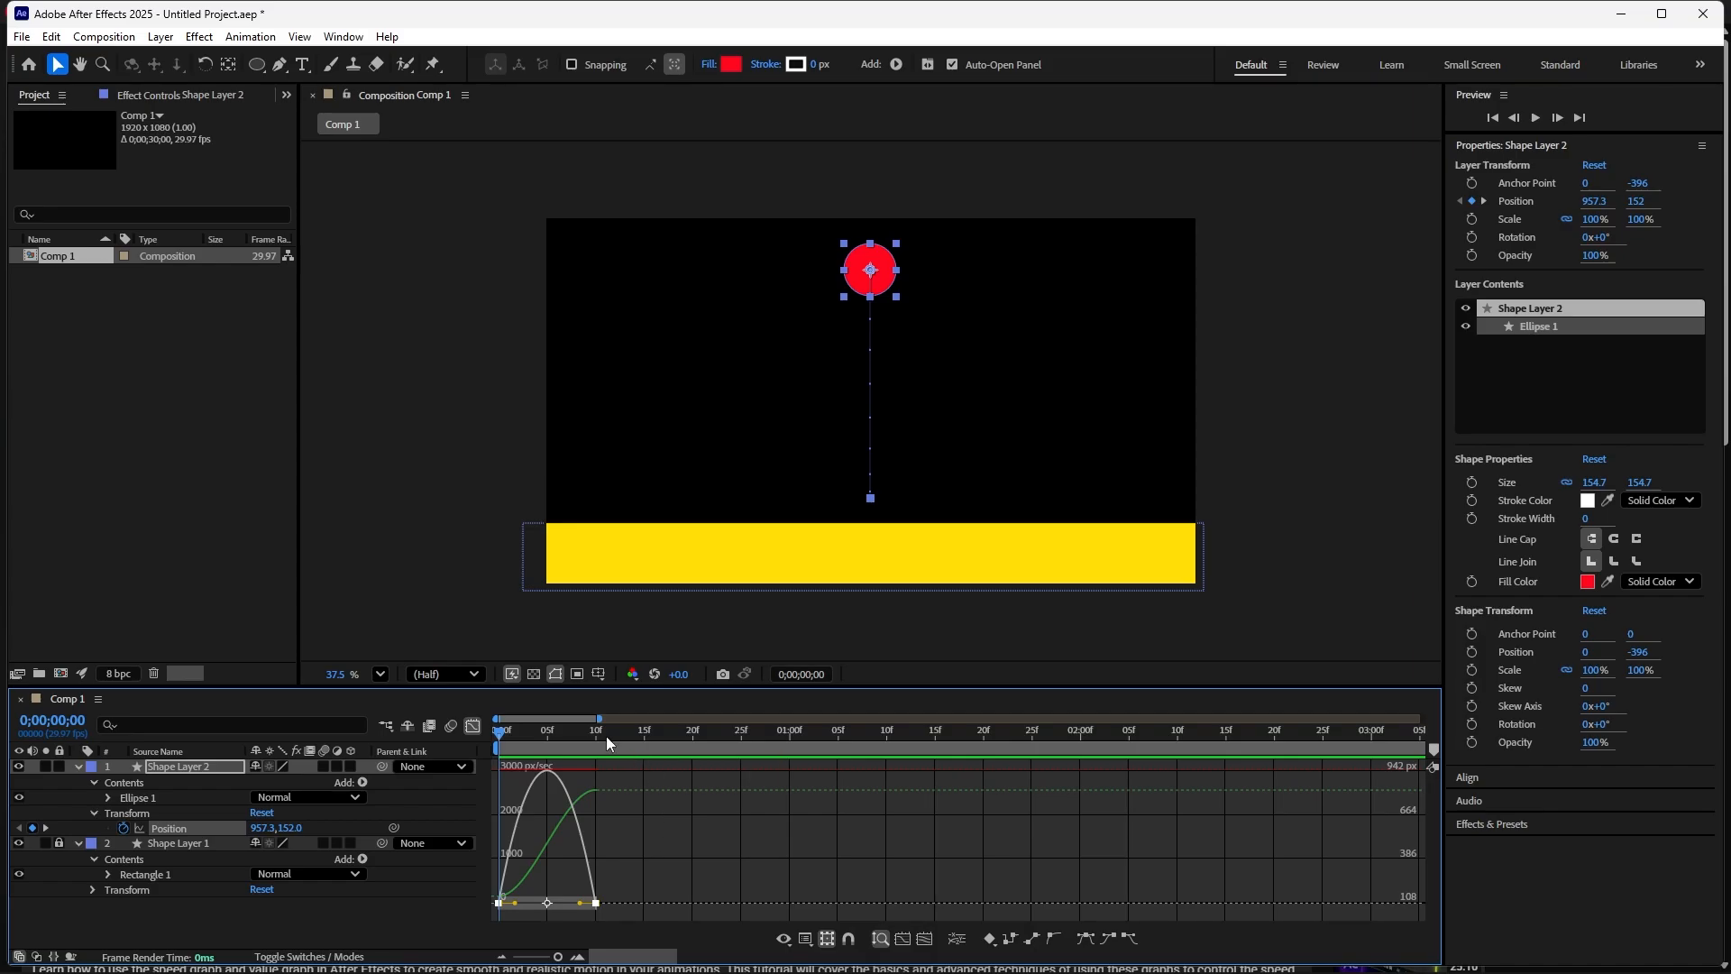
{"action": "left_click_drag", "start_coordinate": [502, 739], "coordinate": [644, 796]}
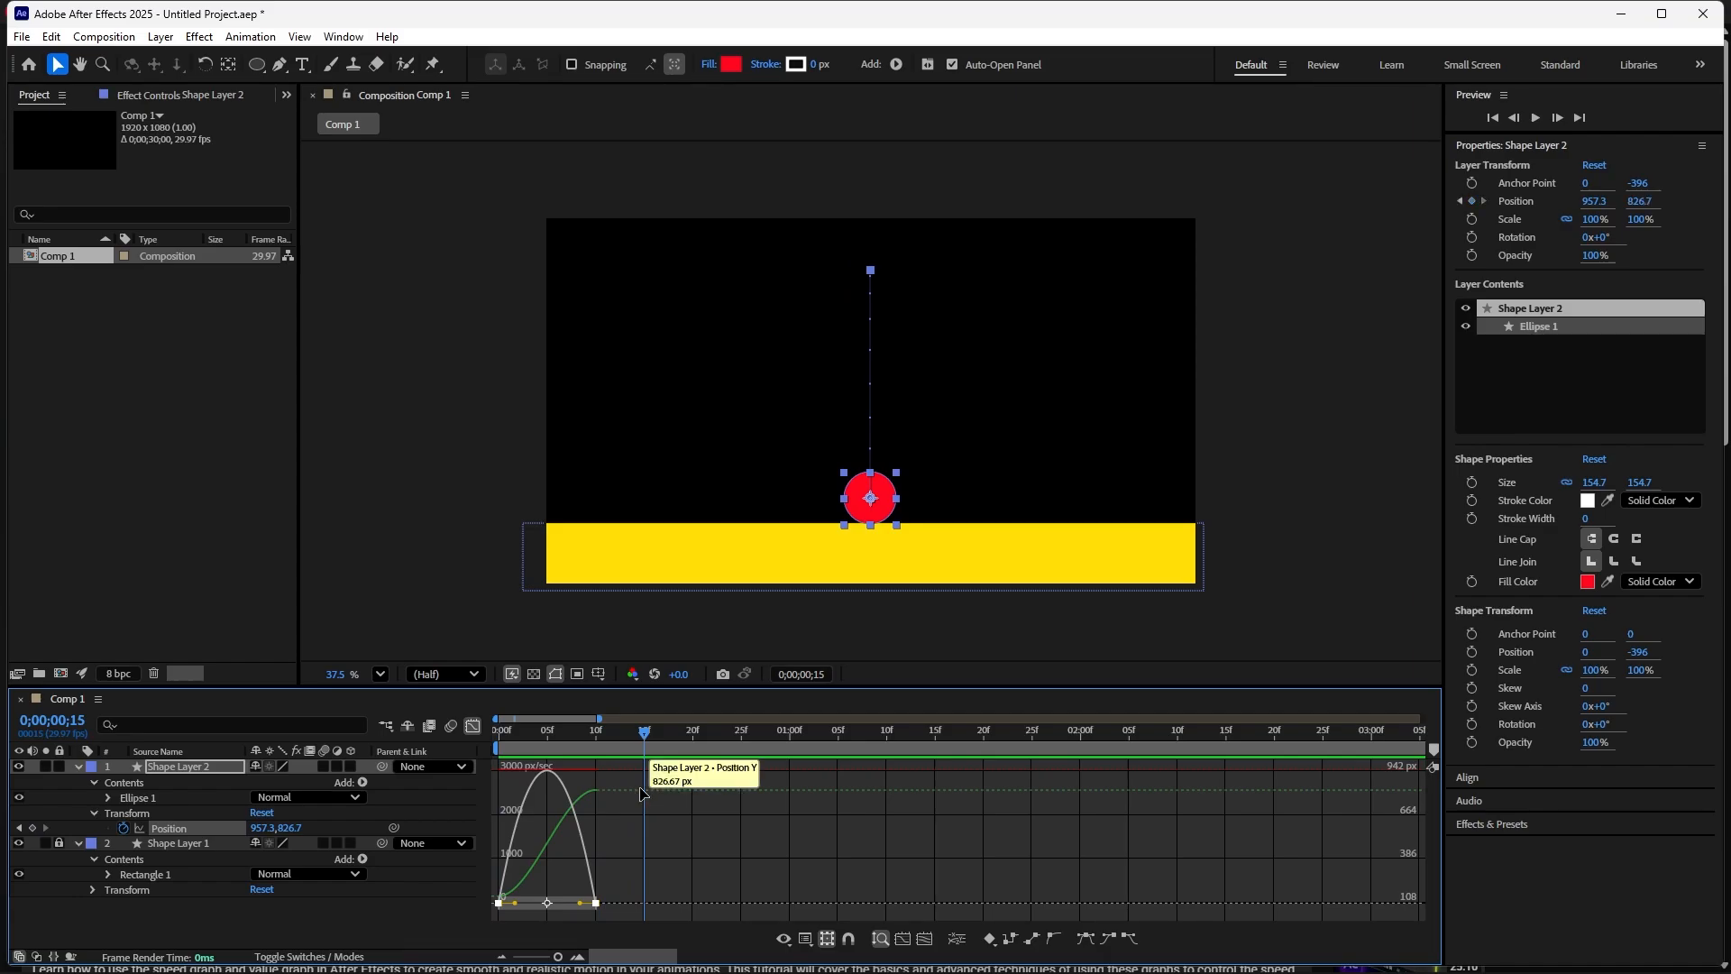
{"action": "key", "text": "ctrl+v"}
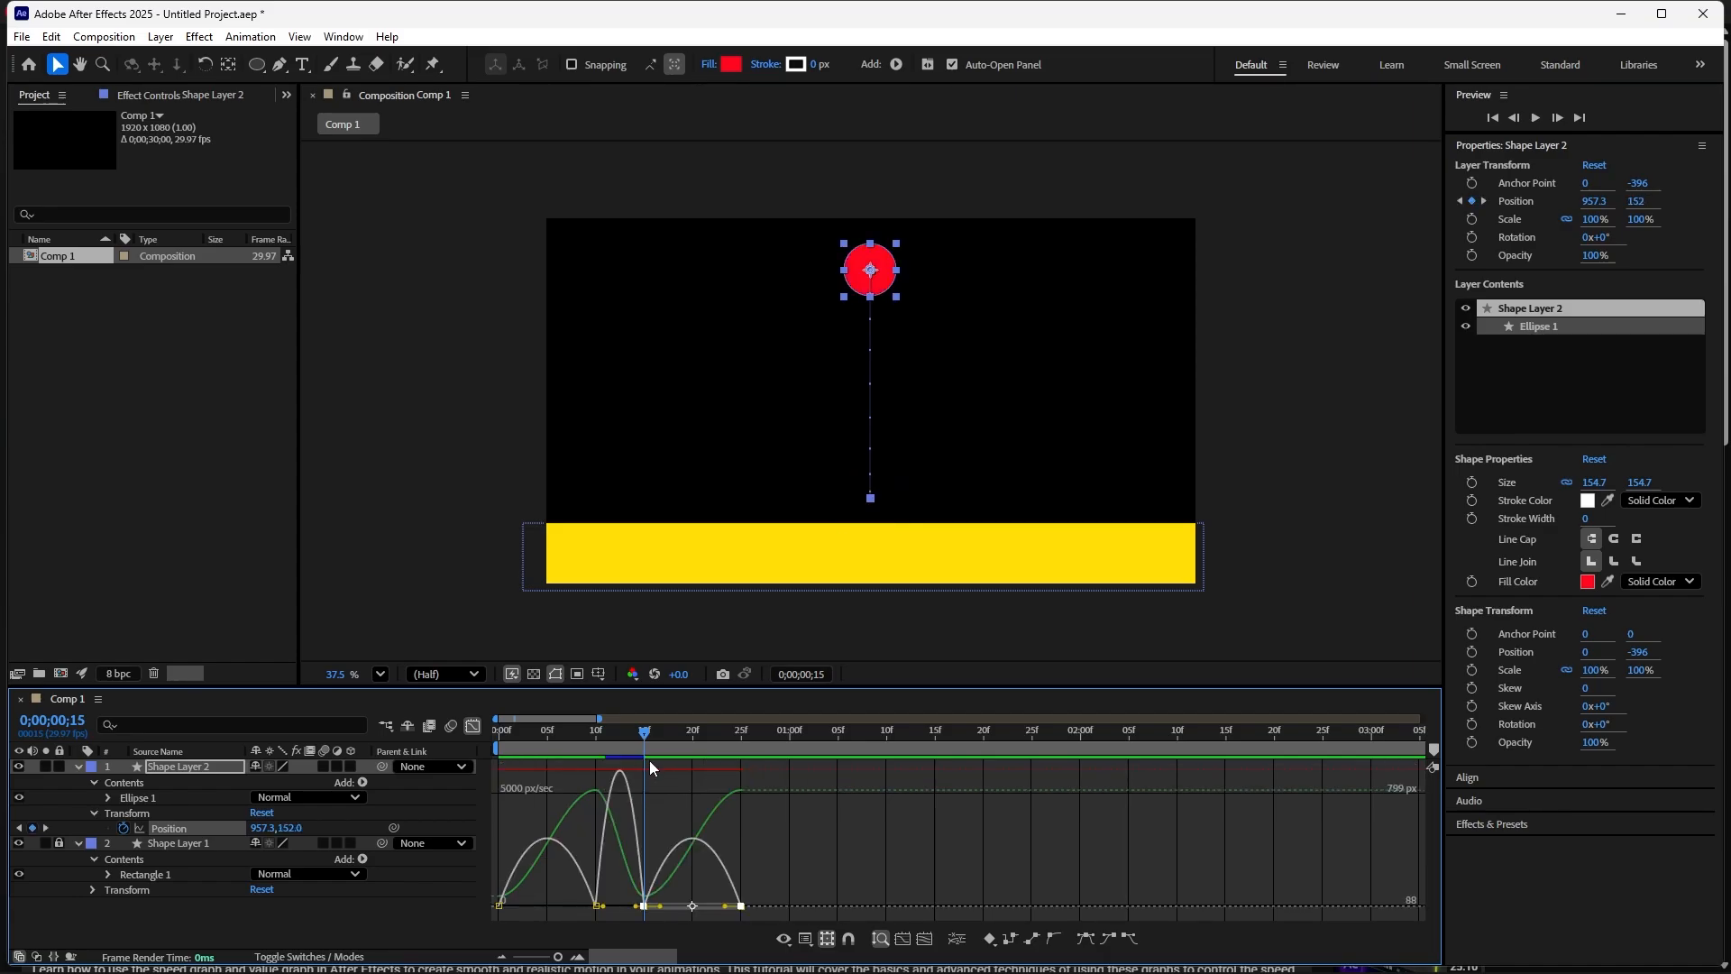
{"action": "left_click_drag", "start_coordinate": [646, 737], "coordinate": [788, 797]}
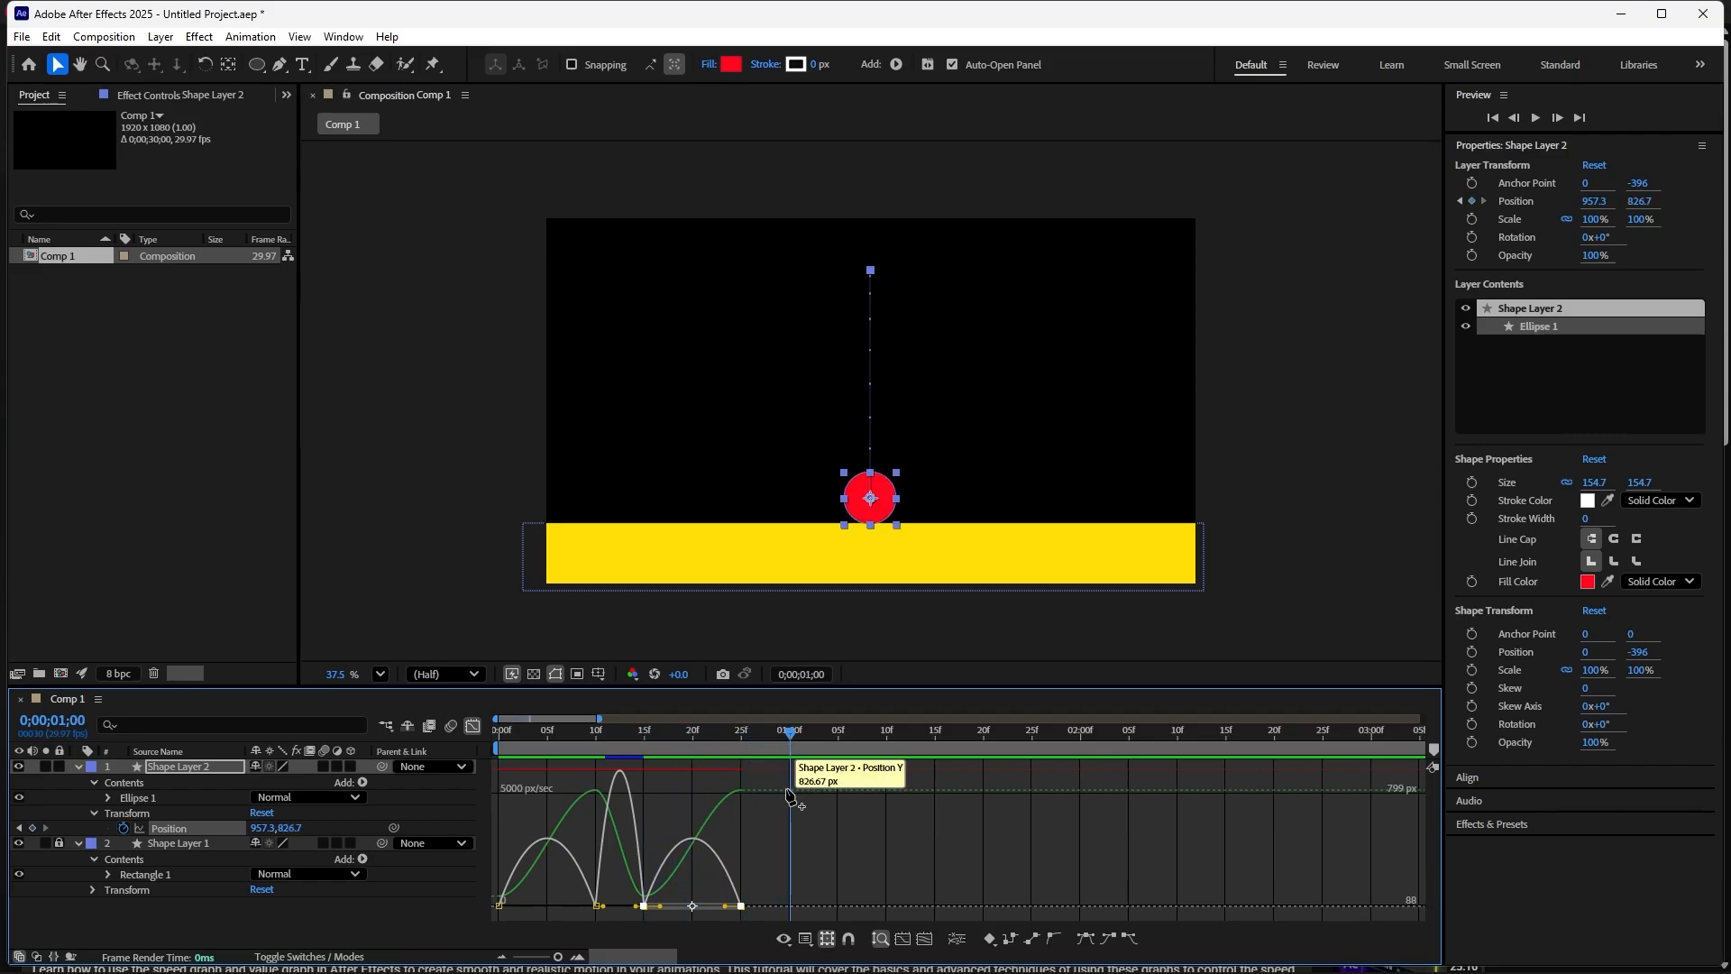
{"action": "key", "text": "ctrl+v"}
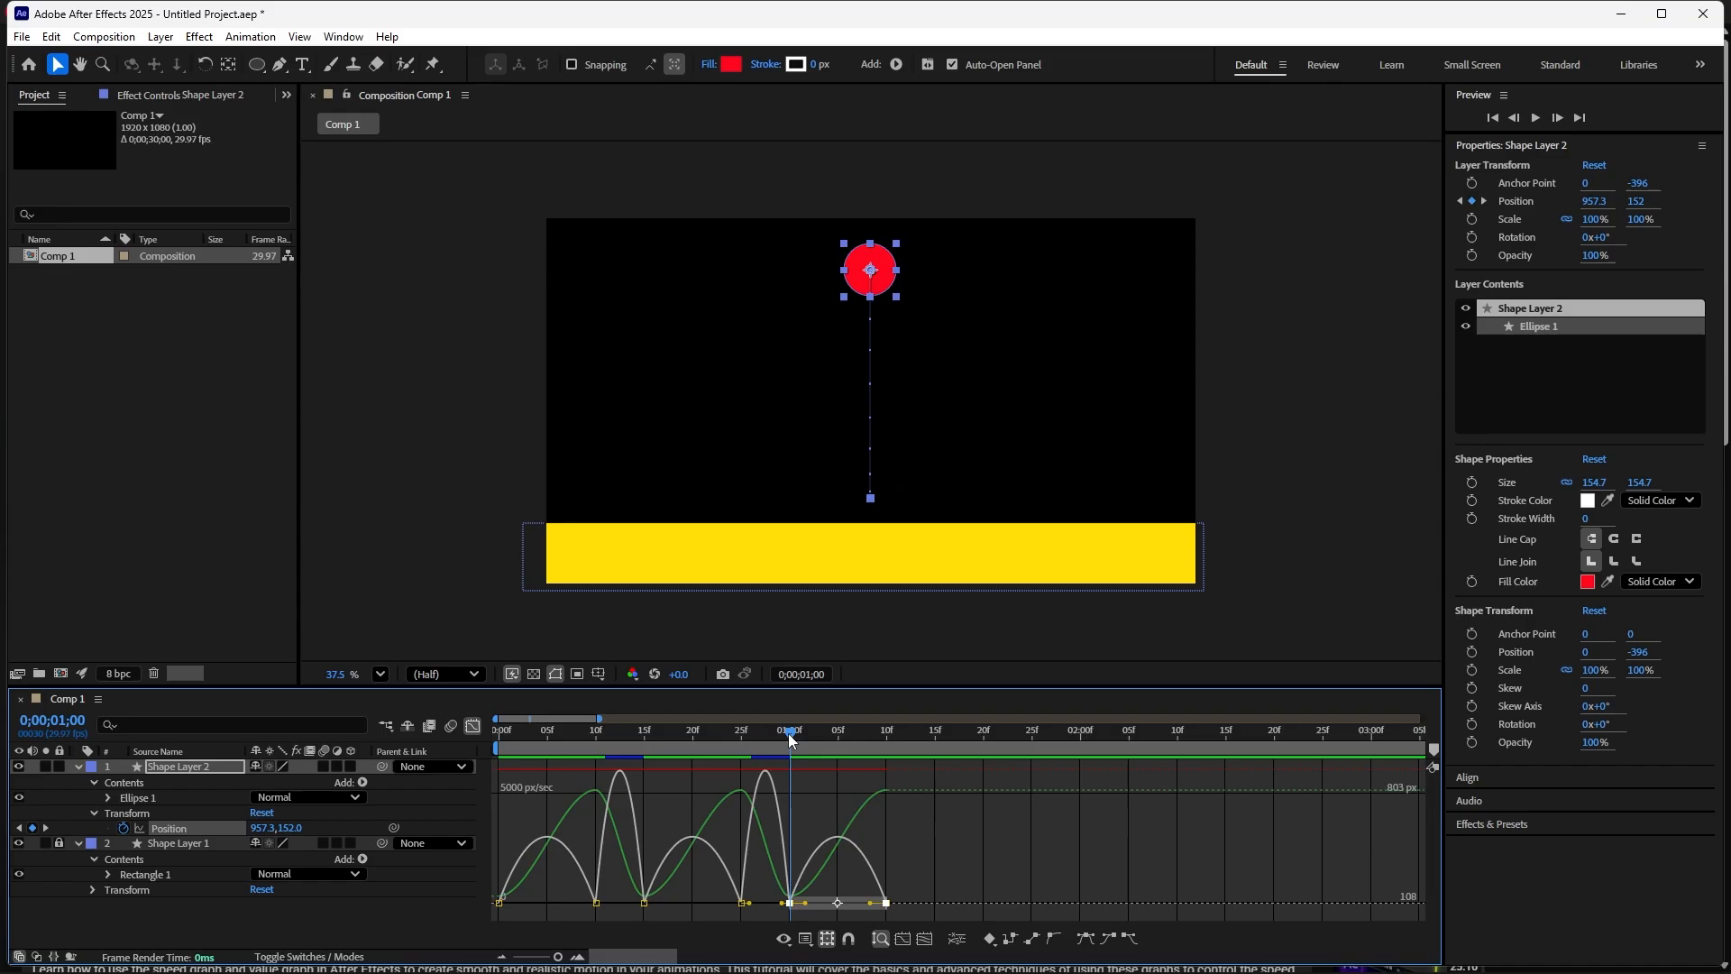
- Paste the bounce keyframes again at 1:15 and at 2:00 to extend the bouncing
{"action": "left_click_drag", "start_coordinate": [789, 737], "coordinate": [933, 793]}
{"action": "key", "text": "ctrl+v"}
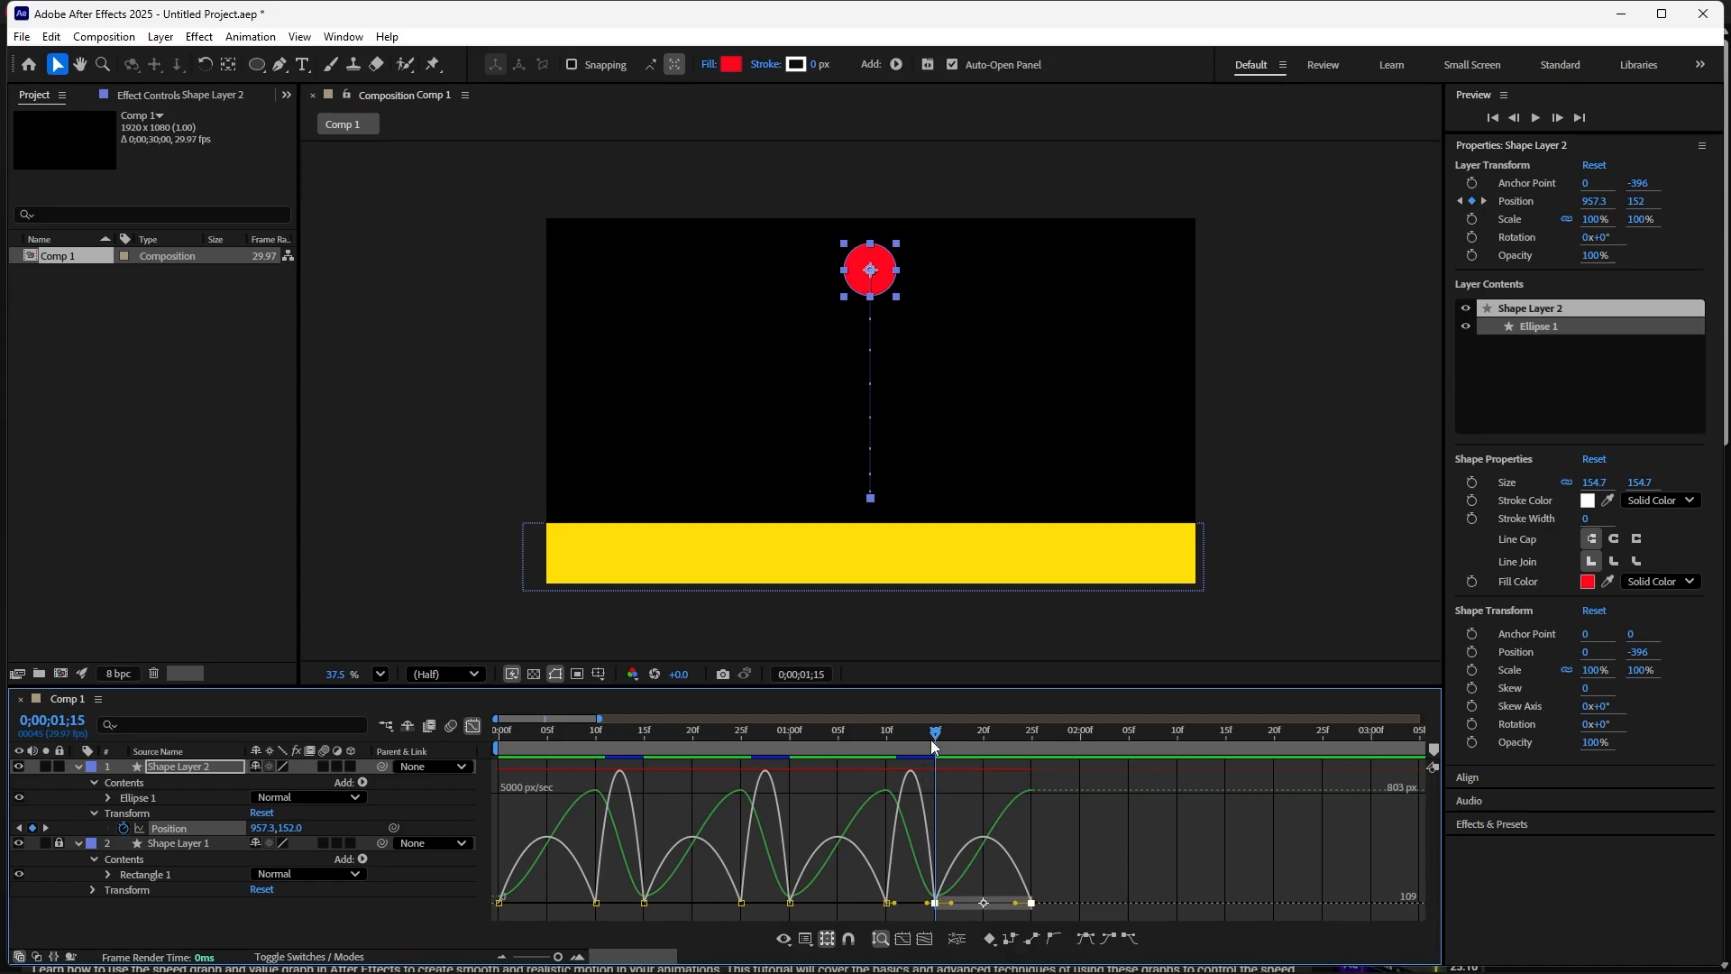
{"action": "left_click_drag", "start_coordinate": [934, 733], "coordinate": [1079, 784]}
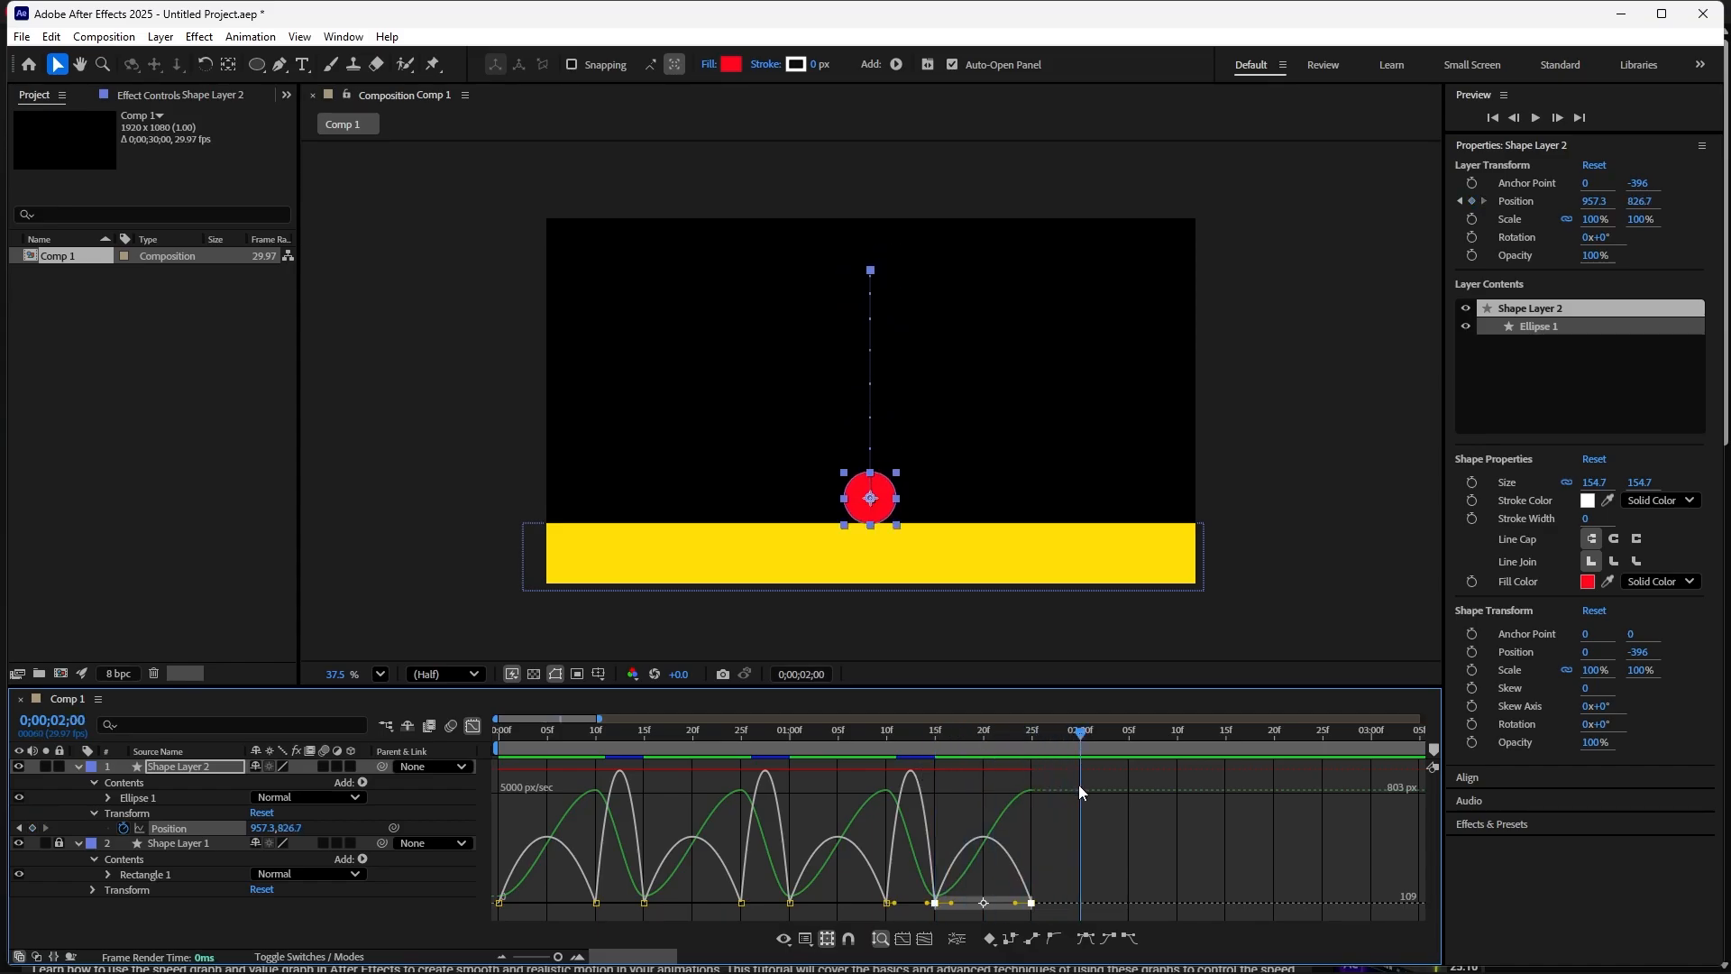
{"action": "key", "text": "ctrl+v"}
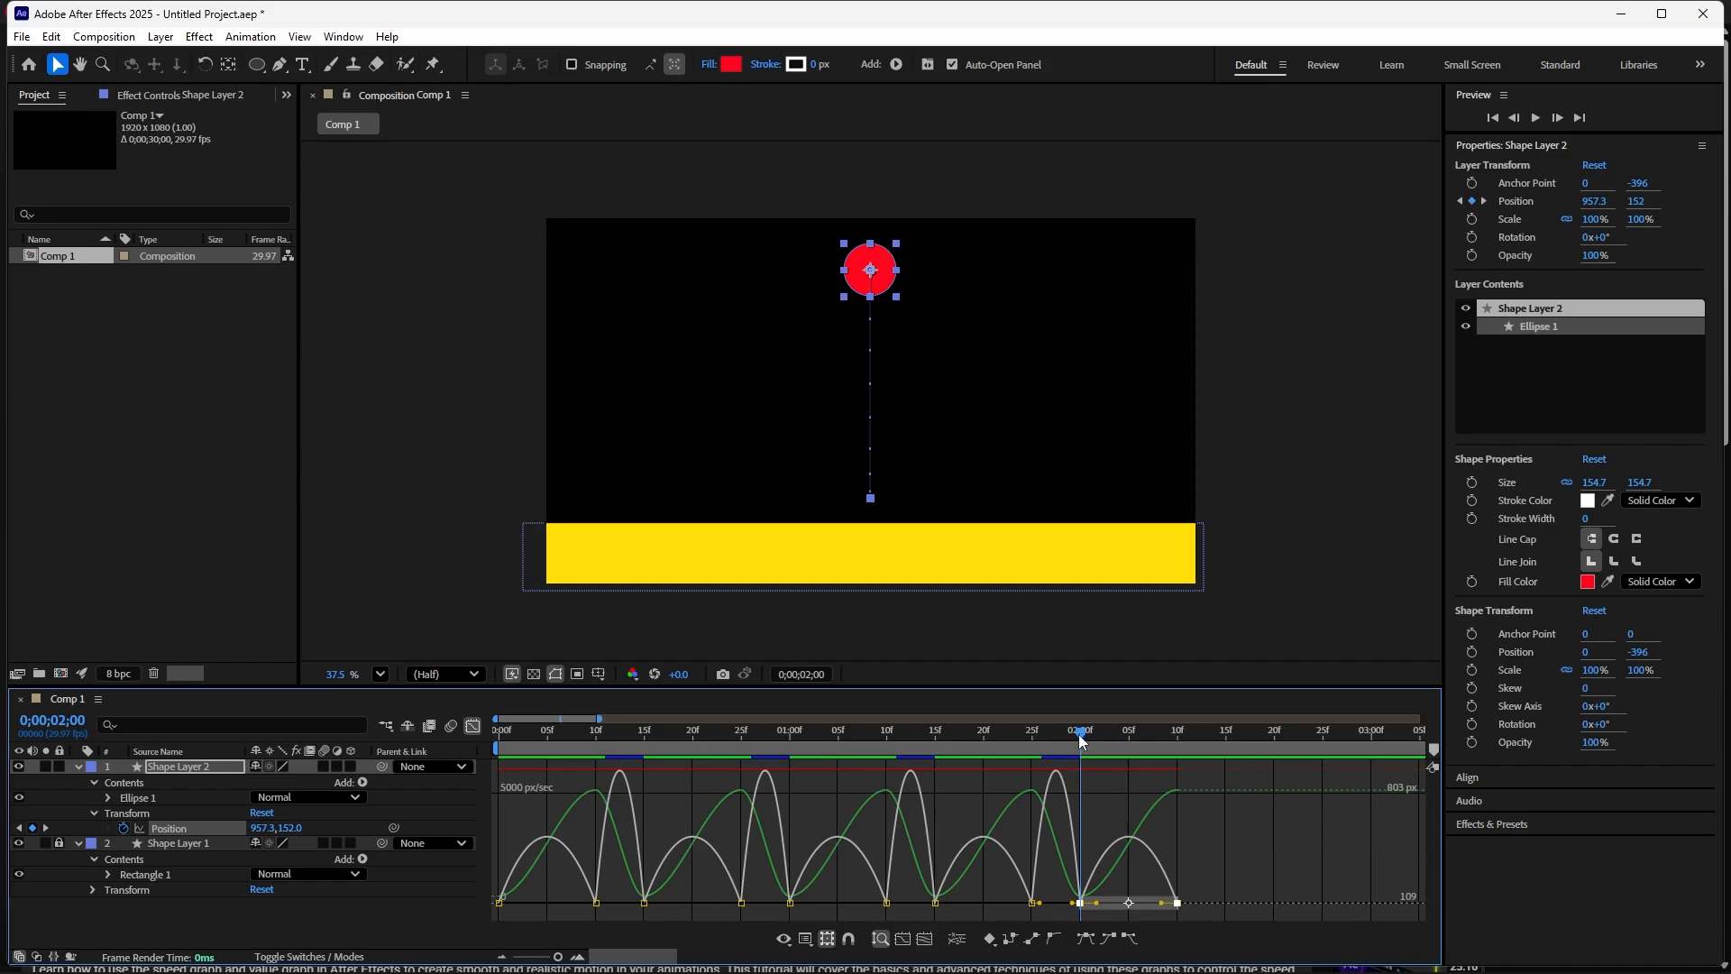
- Play back the bouncing animation, scrub the time indicator and return to the start
{"action": "key", "text": "space"}
{"action": "key", "text": "space"}
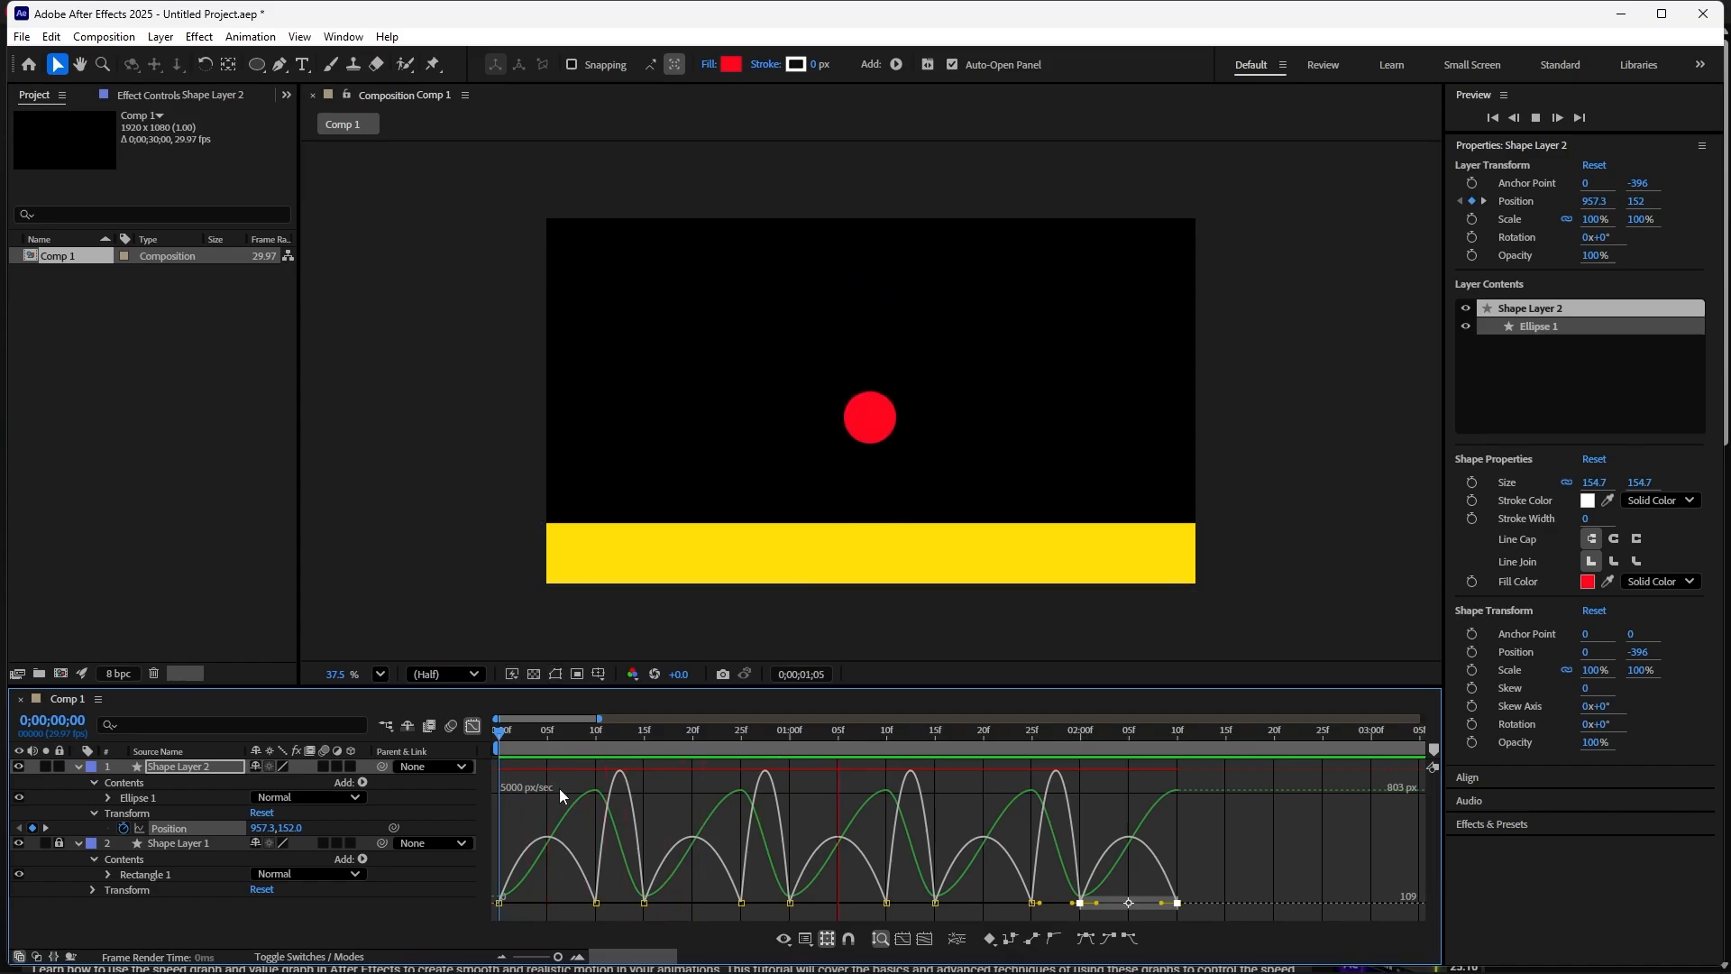
{"action": "key", "text": "space"}
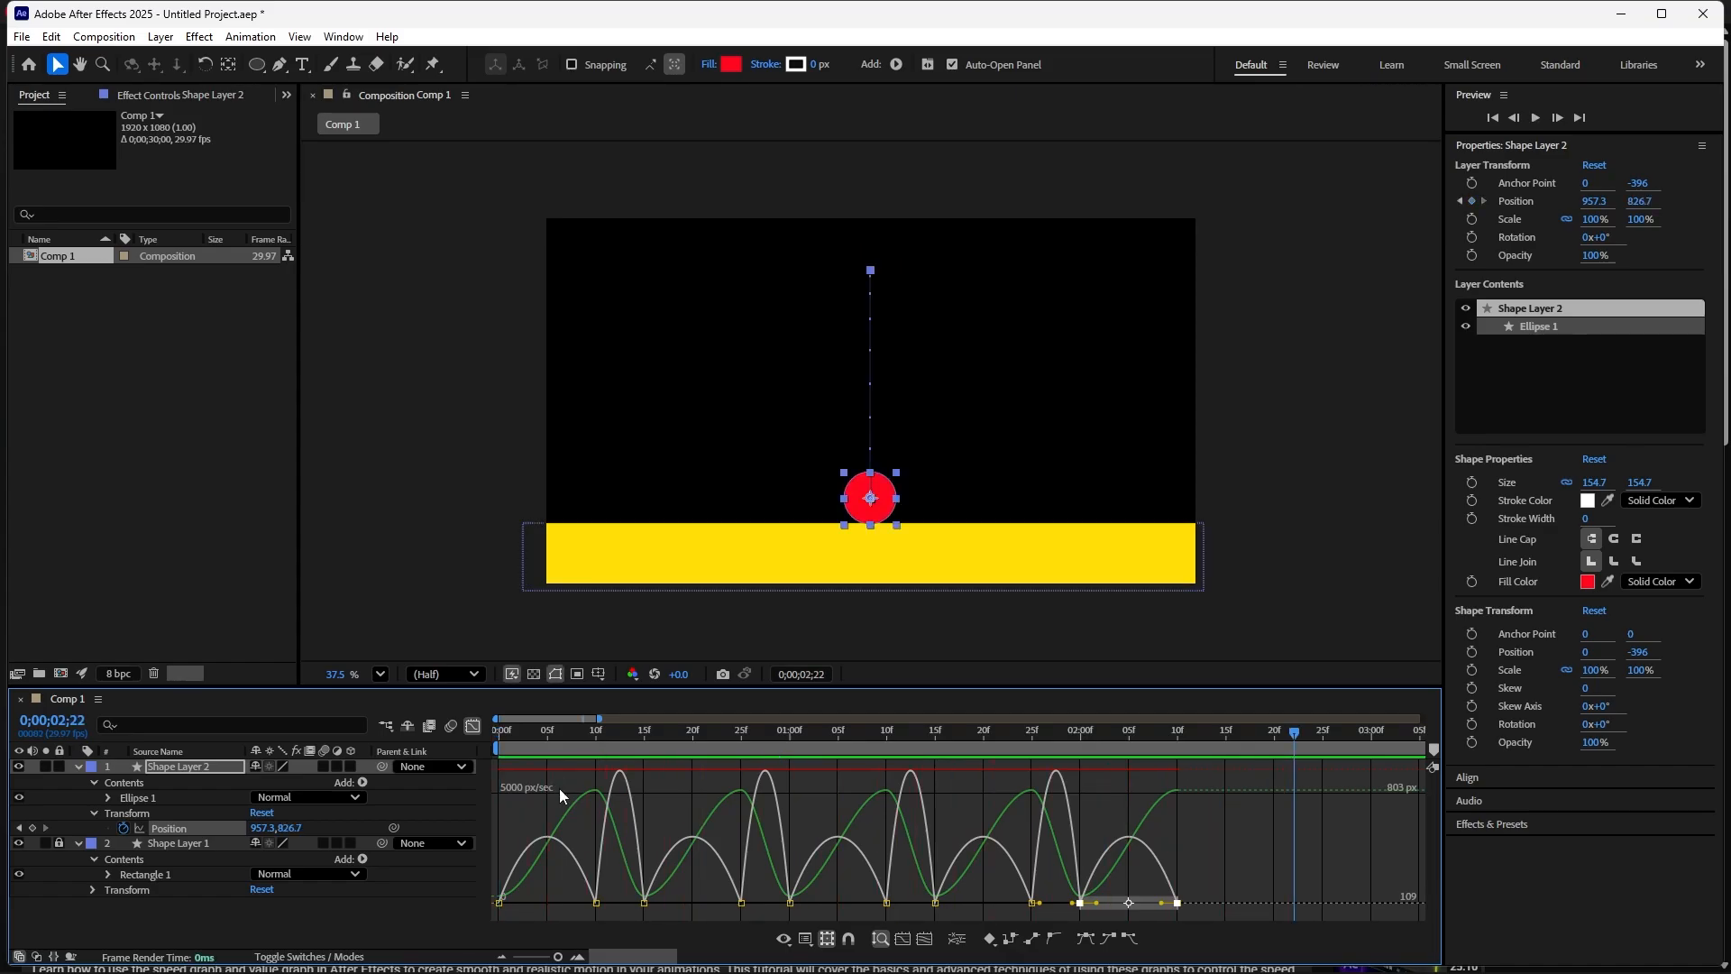
{"action": "left_click_drag", "start_coordinate": [1290, 733], "coordinate": [588, 771]}
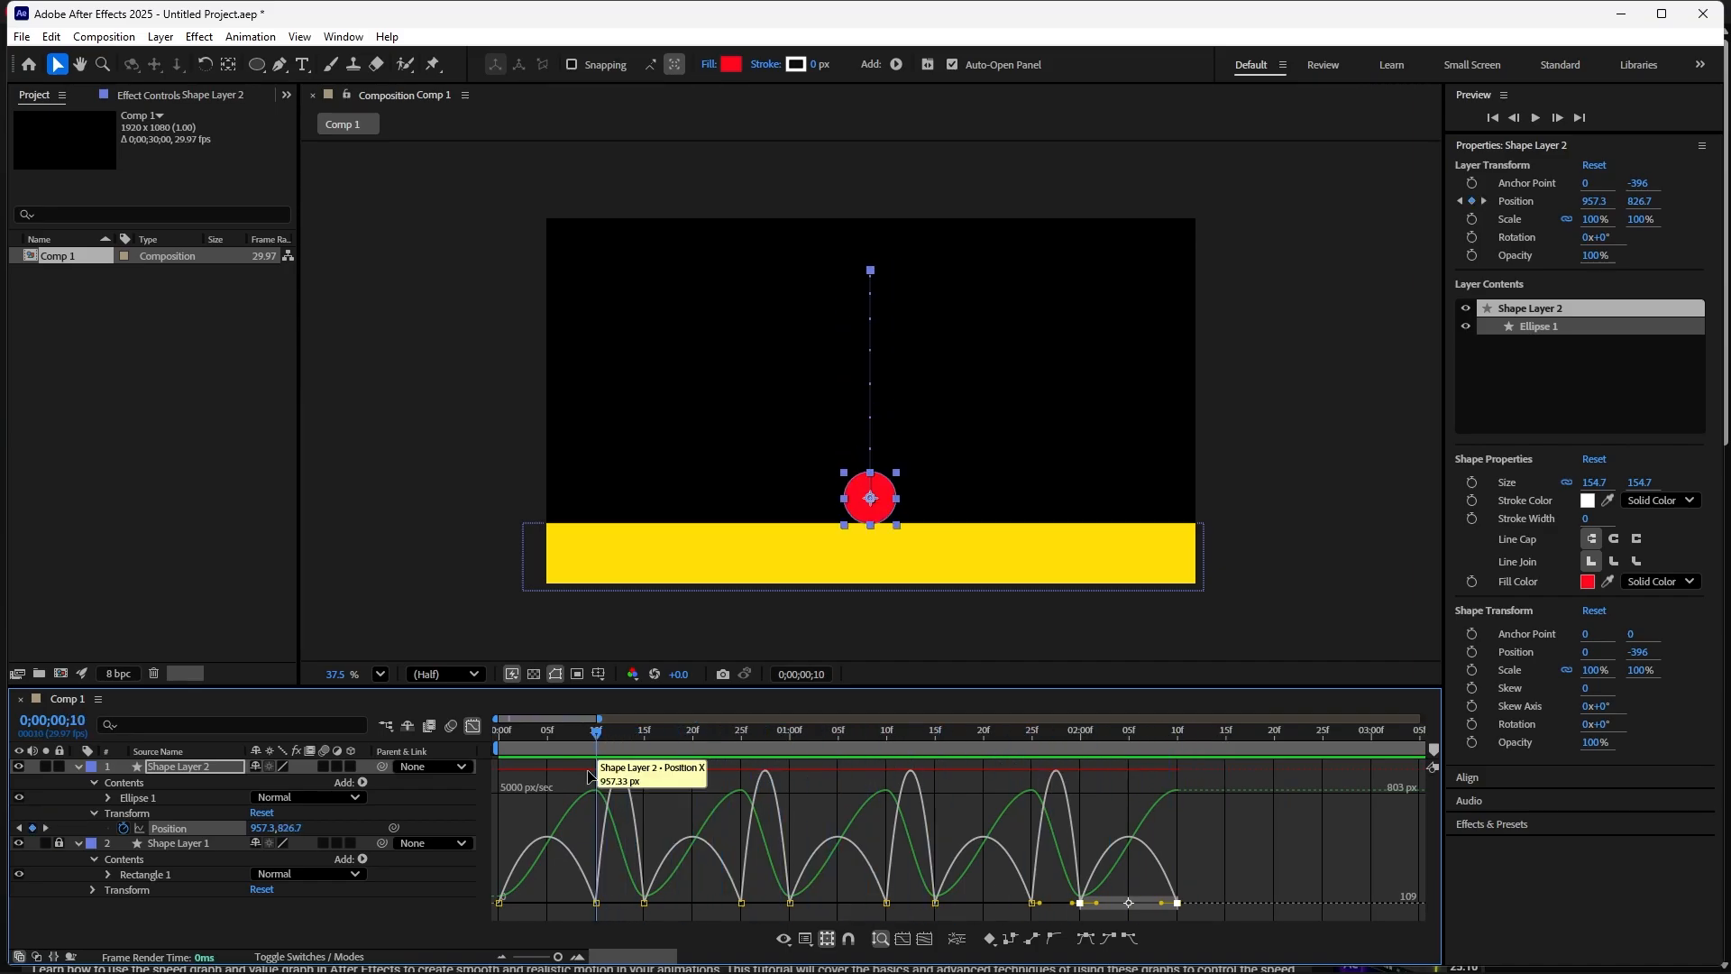
{"action": "key", "text": "Home"}
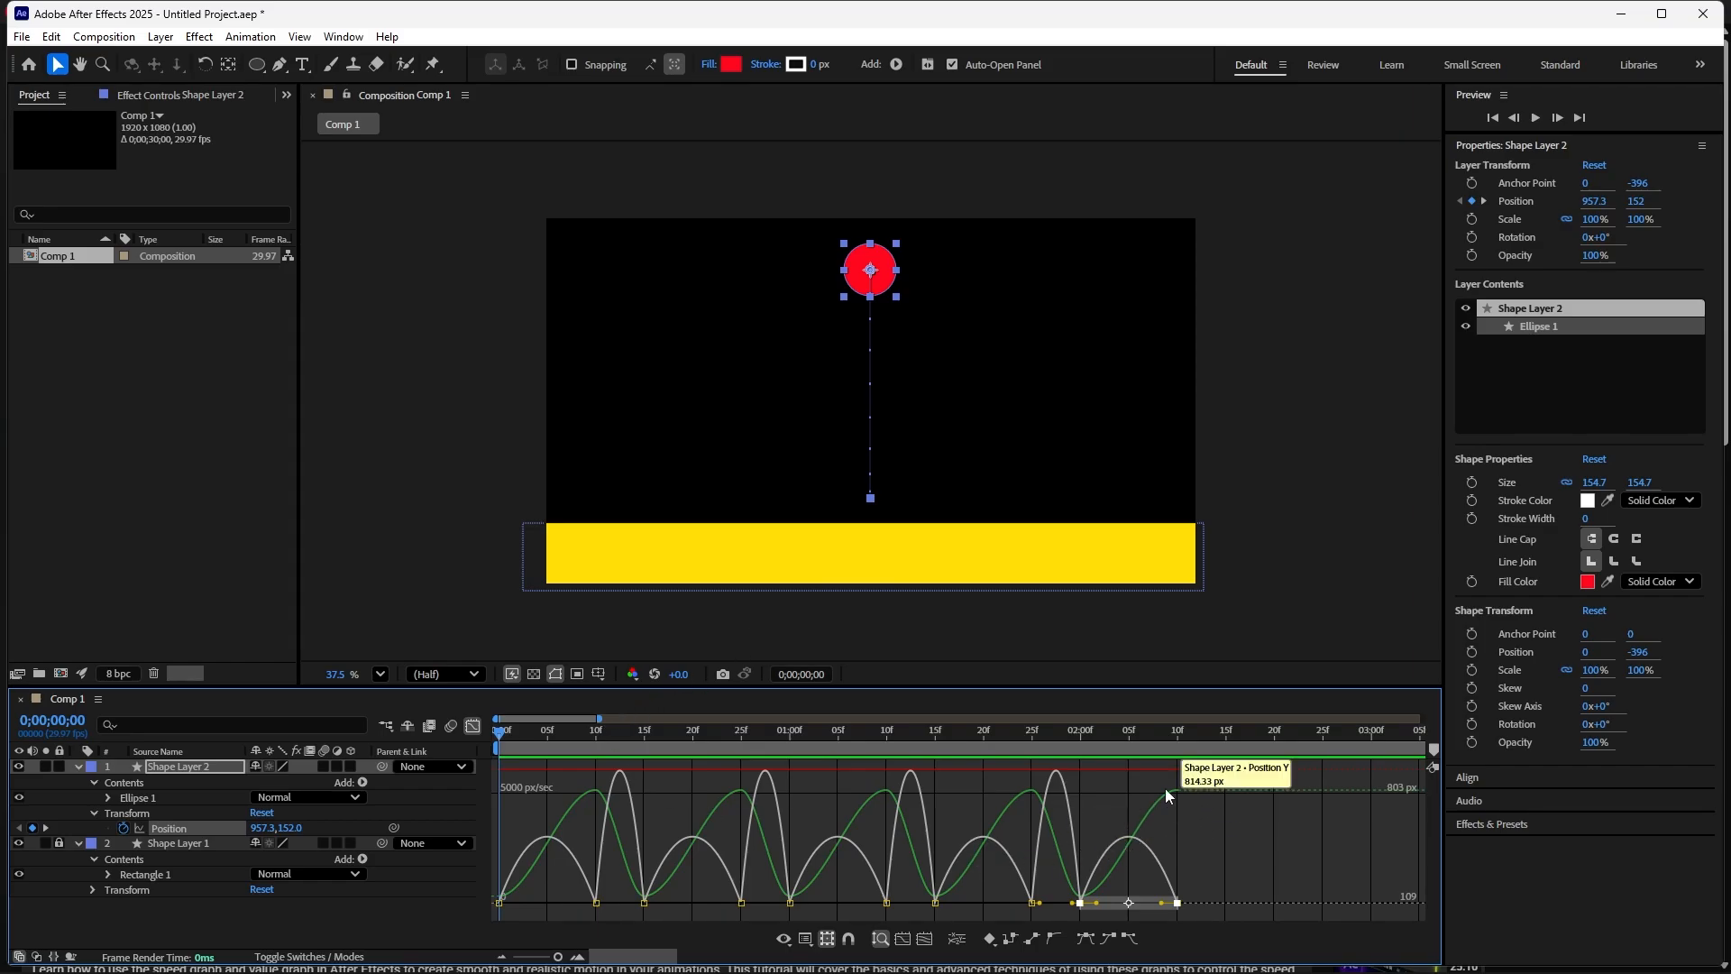
- Switch the Graph Editor to the value graph and inspect the individual Position Y keyframes
{"action": "left_click", "coordinate": [806, 940]}
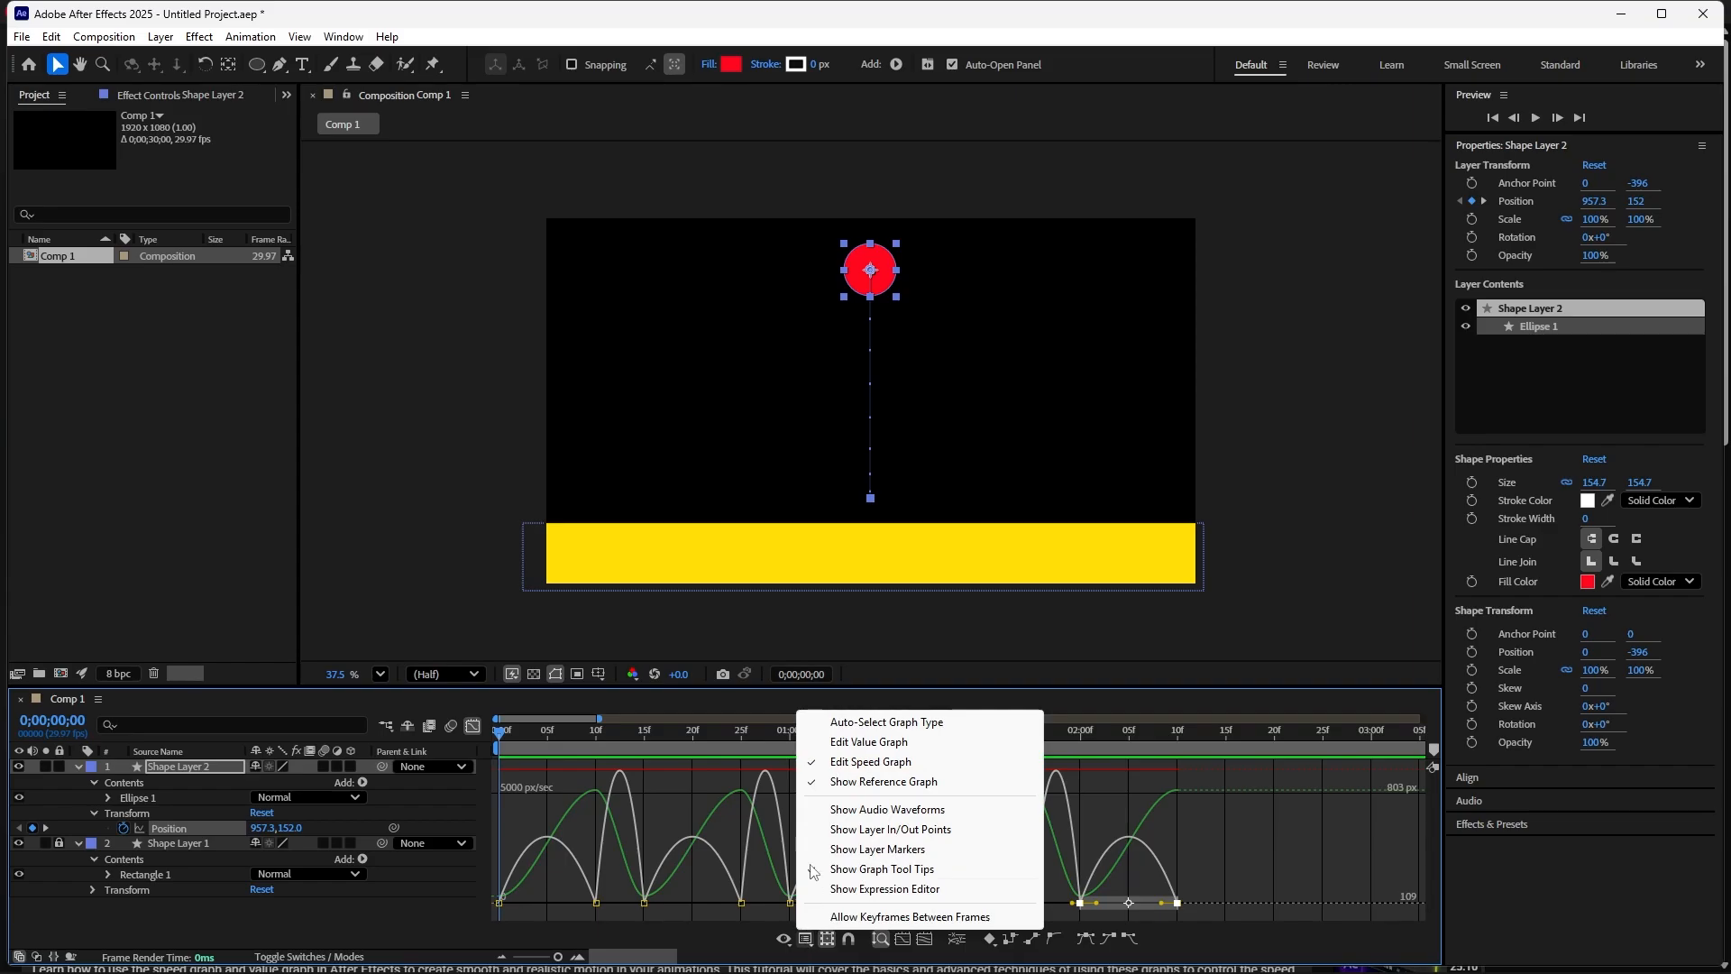
{"action": "left_click", "coordinate": [836, 750]}
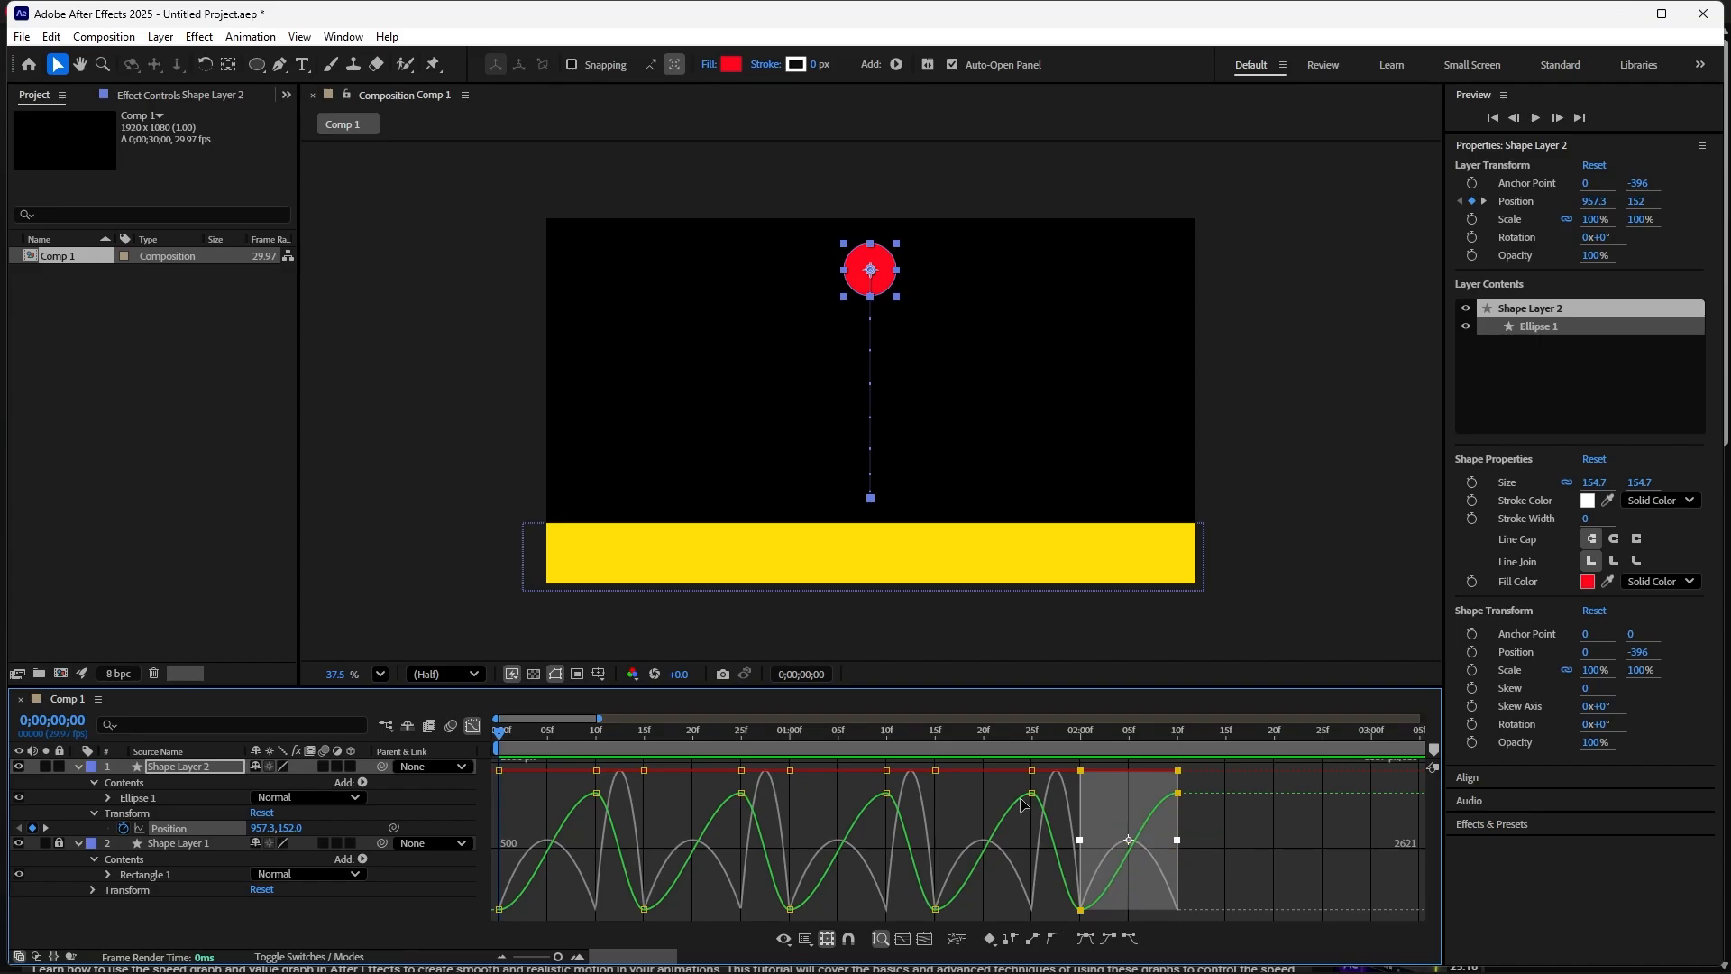
{"action": "left_click", "coordinate": [598, 796]}
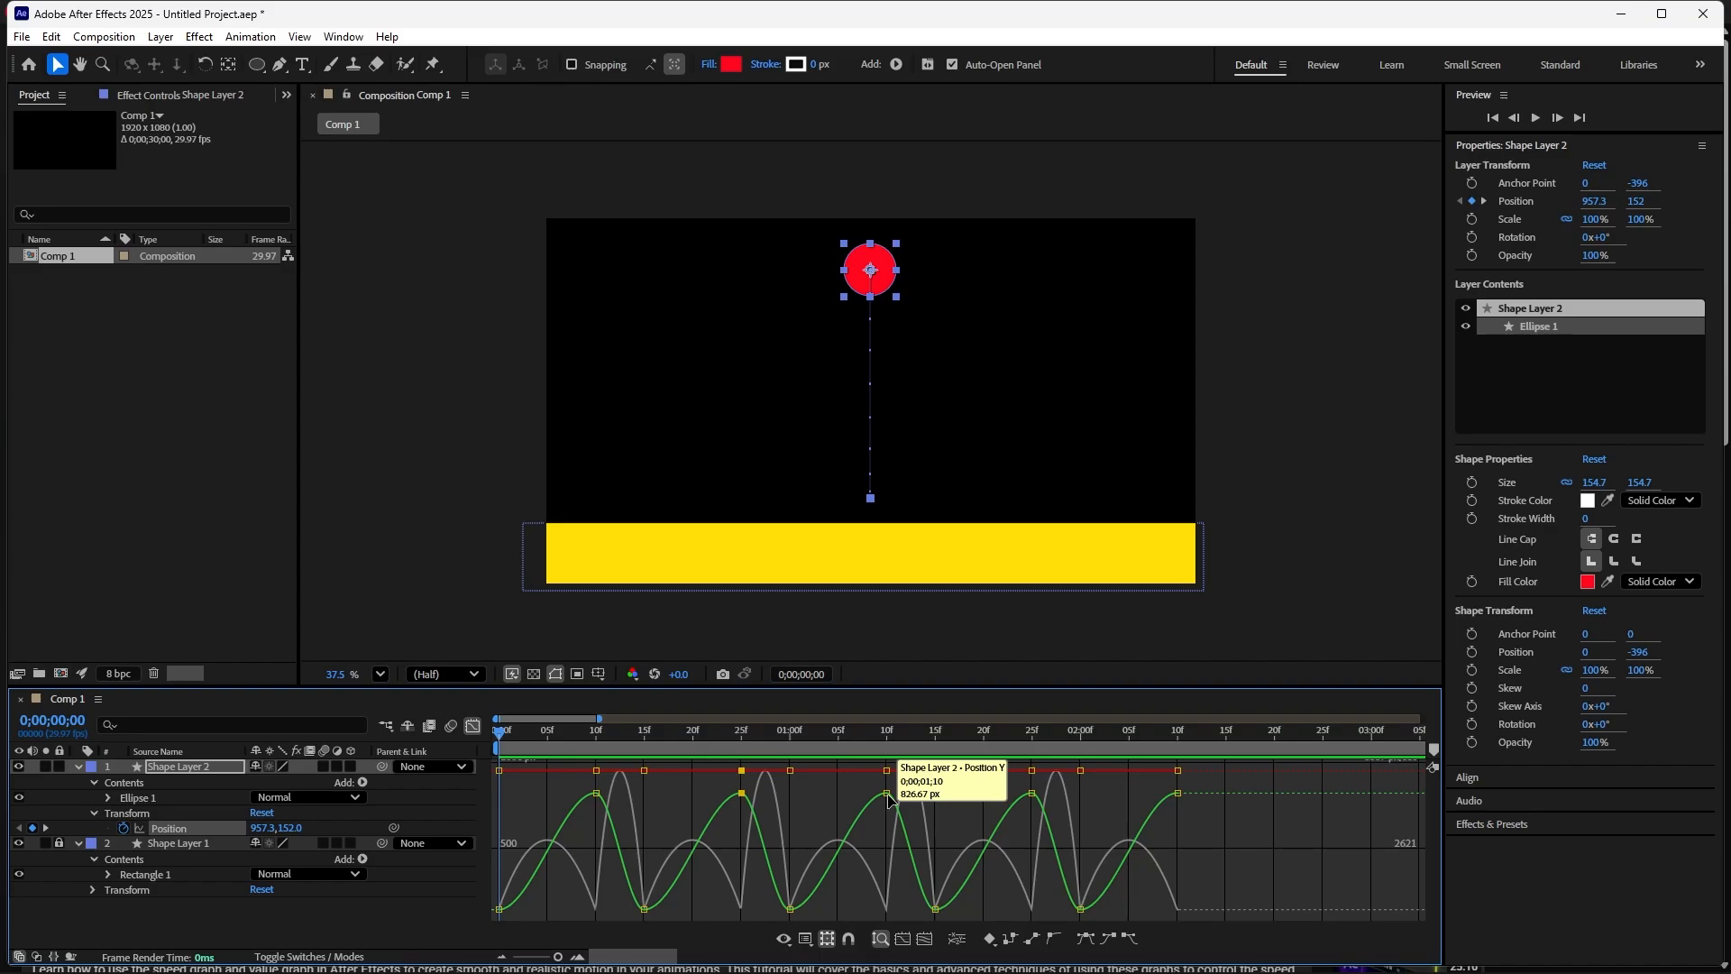
{"action": "left_click", "coordinate": [1031, 793]}
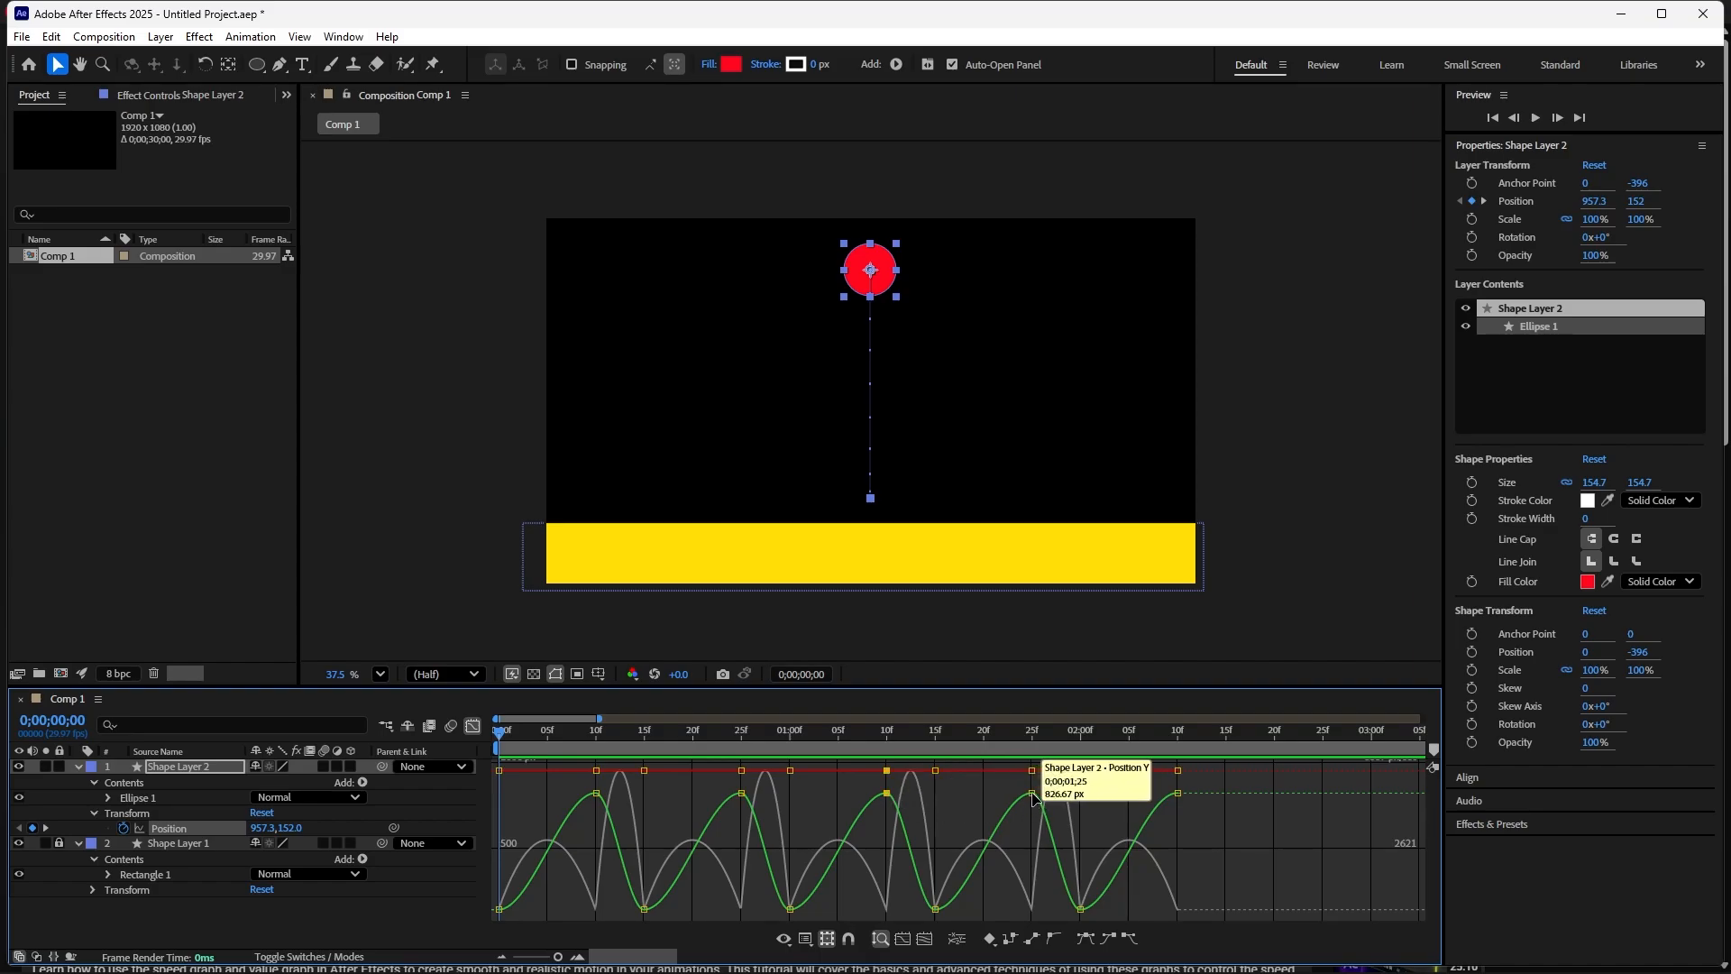
{"action": "left_click", "coordinate": [741, 794]}
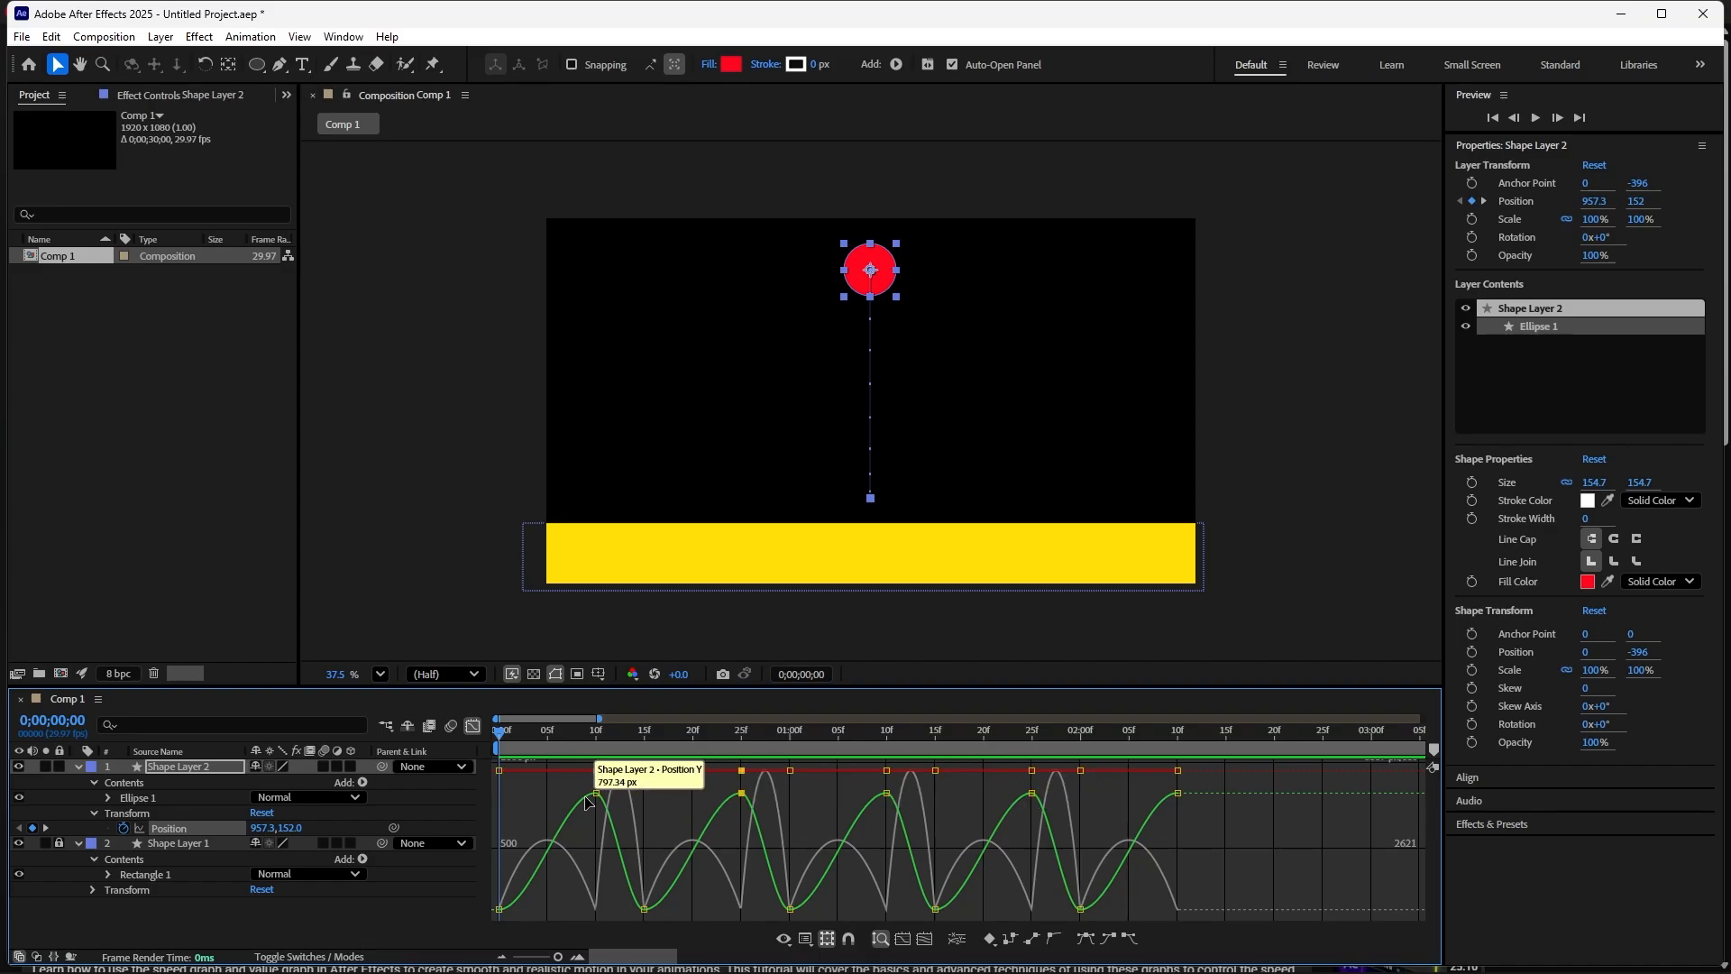
- Select all Position keyframes and separate the Position property into X and Y dimensions
{"action": "left_click_drag", "start_coordinate": [1217, 785], "coordinate": [458, 929]}
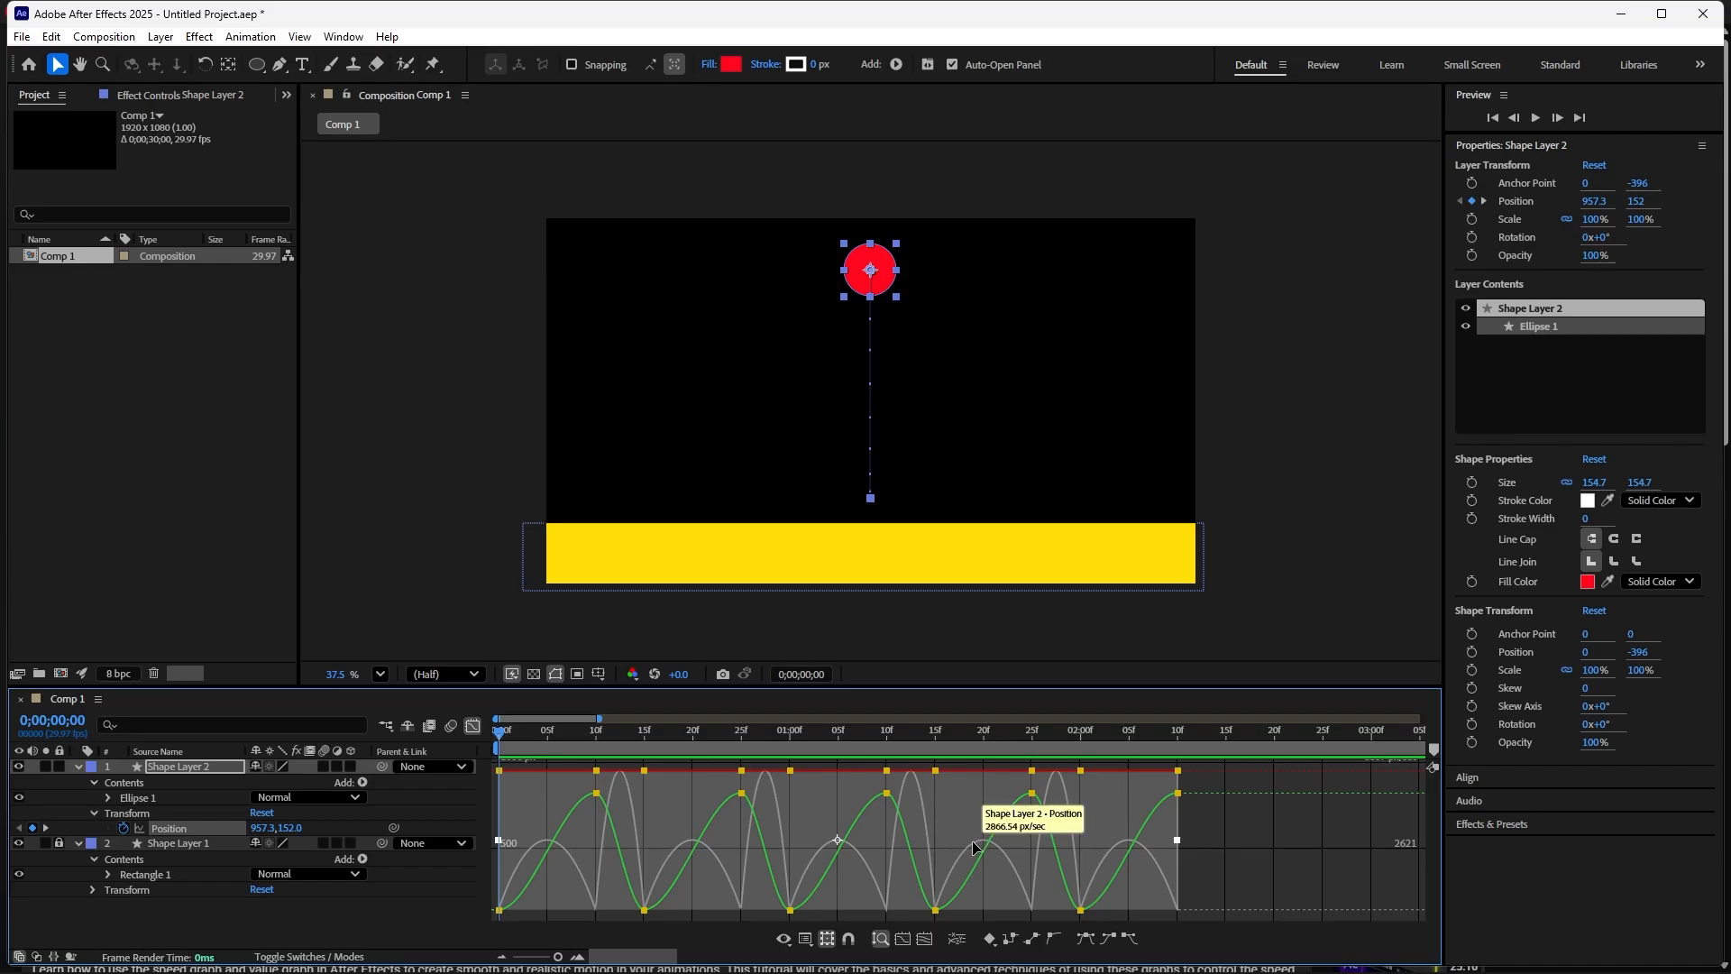
{"action": "left_click", "coordinate": [955, 943]}
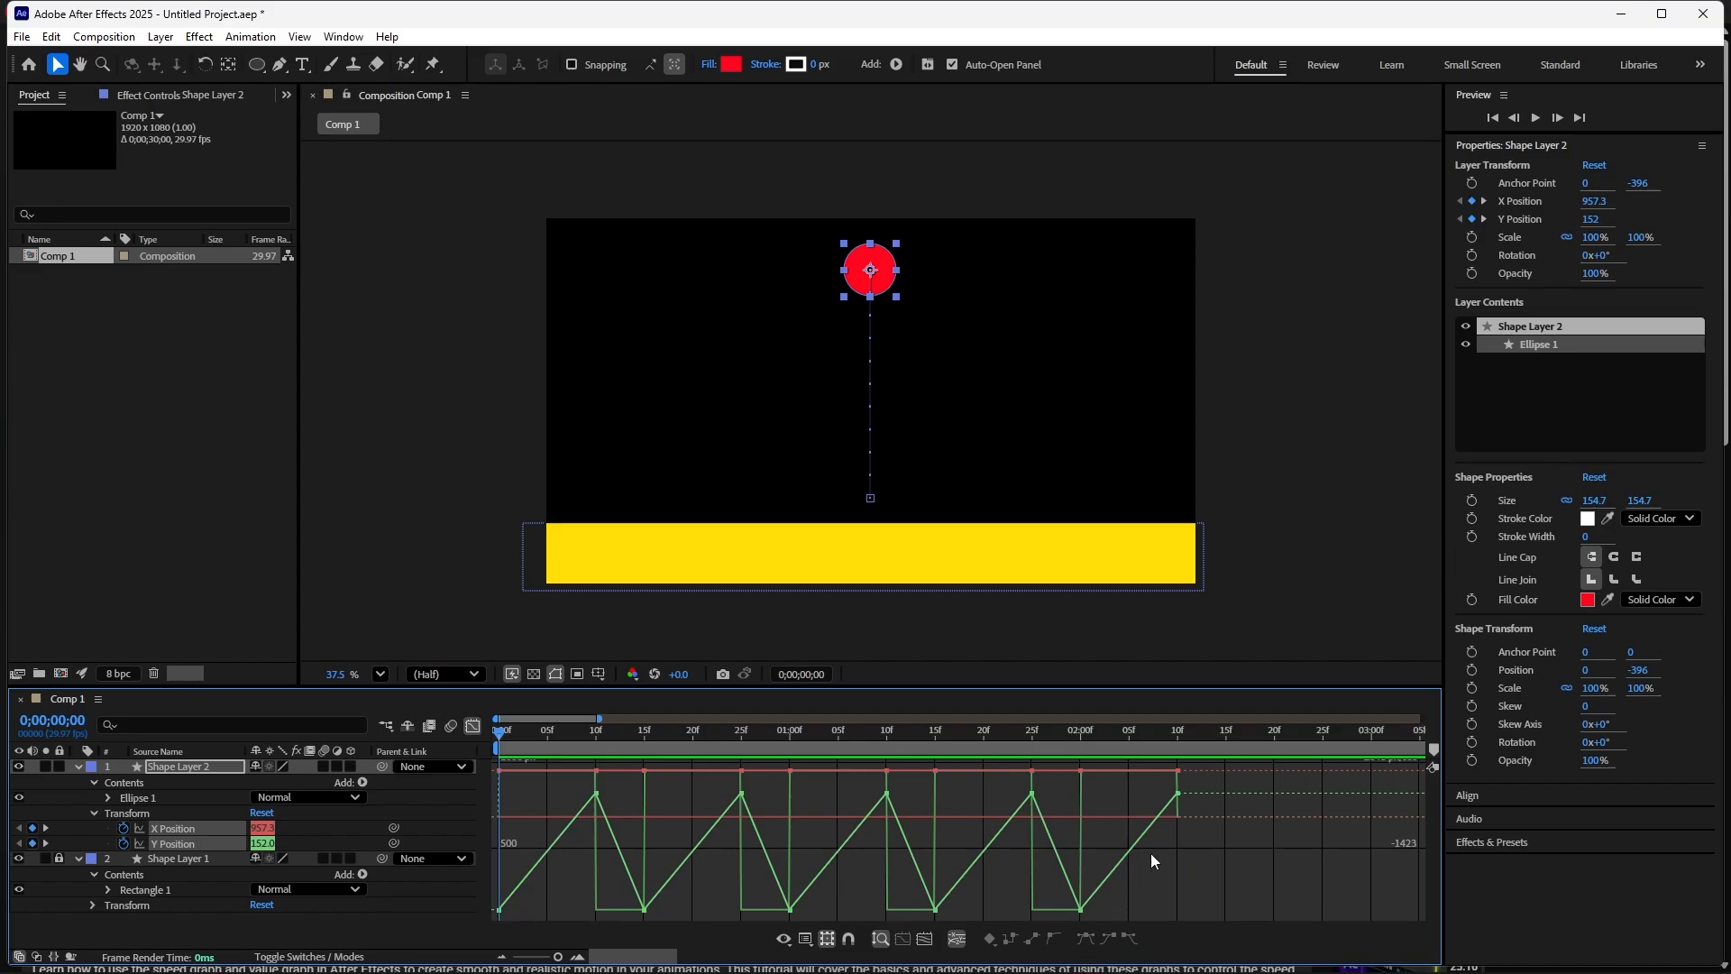
- Select all X and Y Position keyframes and apply Easy Ease to them
{"action": "left_click_drag", "start_coordinate": [1217, 781], "coordinate": [455, 913]}
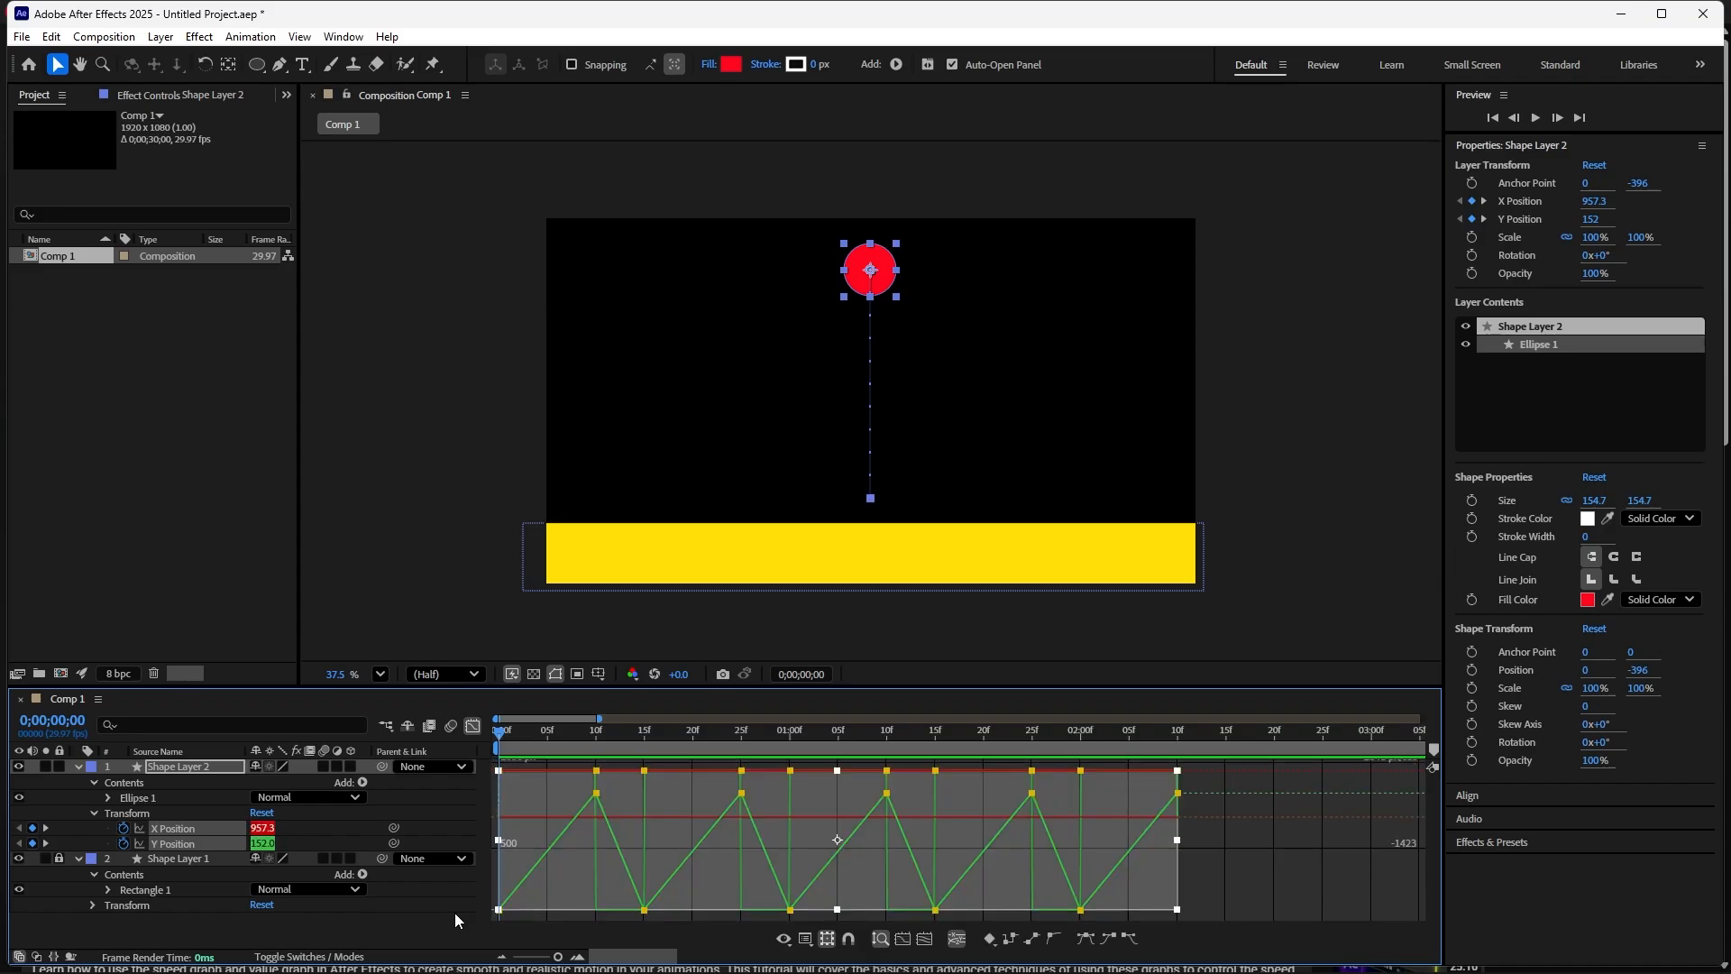
{"action": "left_click", "coordinate": [1086, 939]}
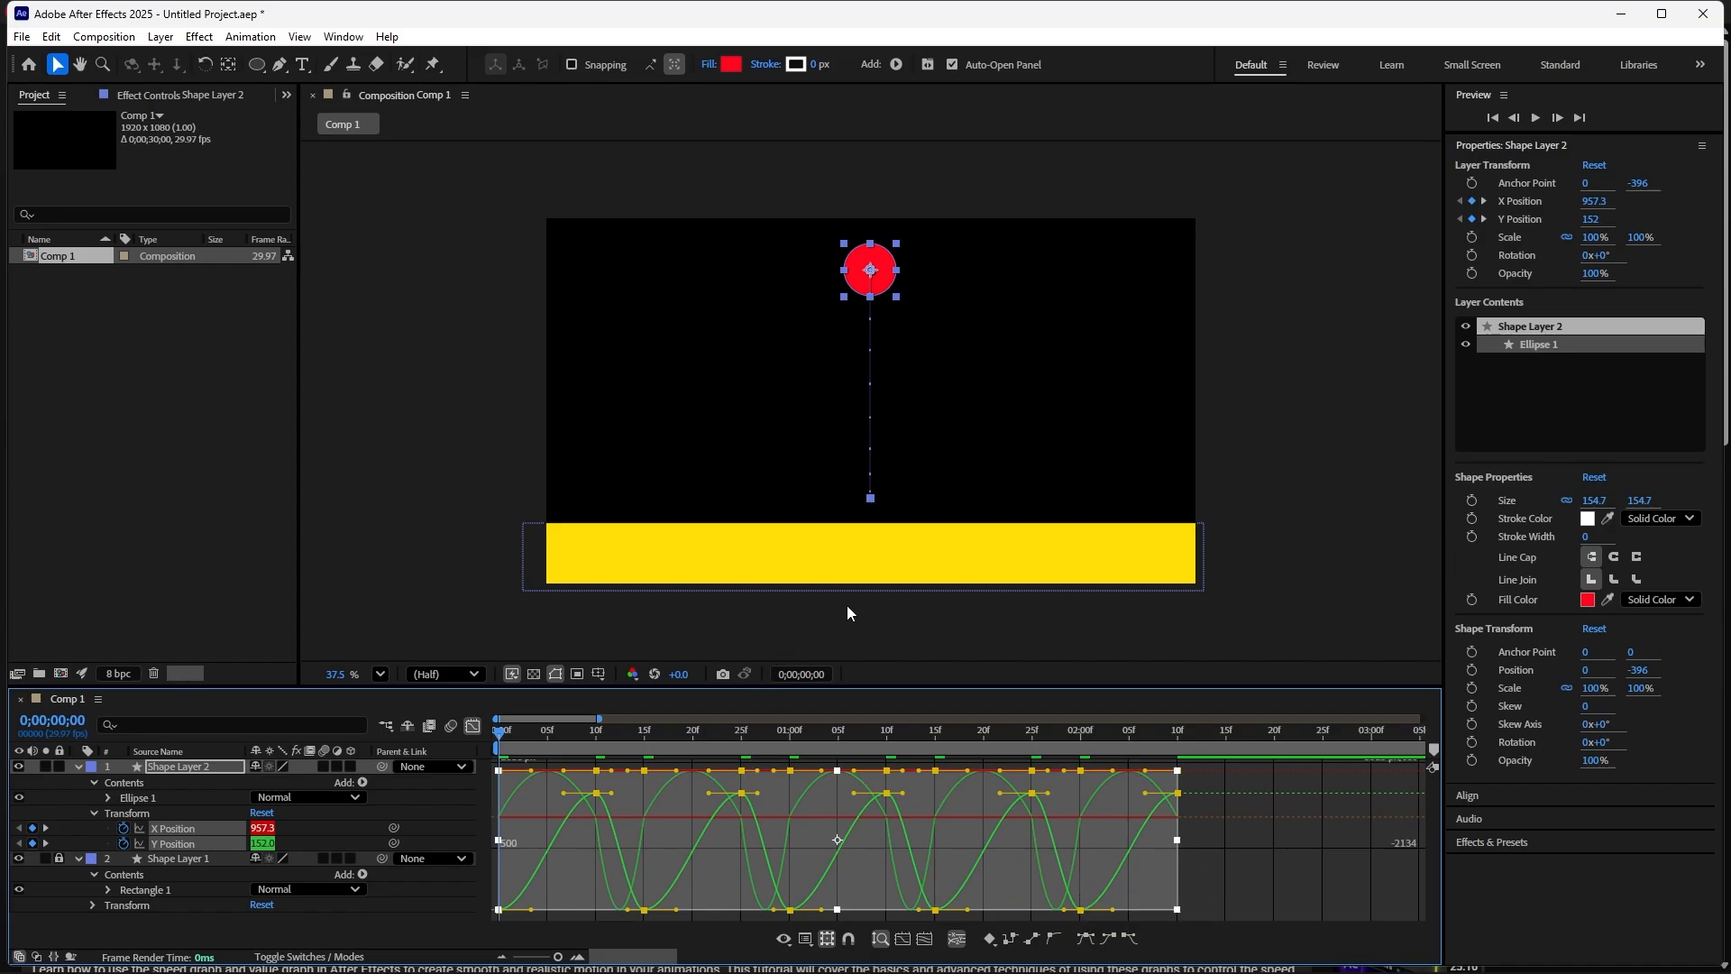
- Play back the eased bouncing animation and return to the start
{"action": "key", "text": "space"}
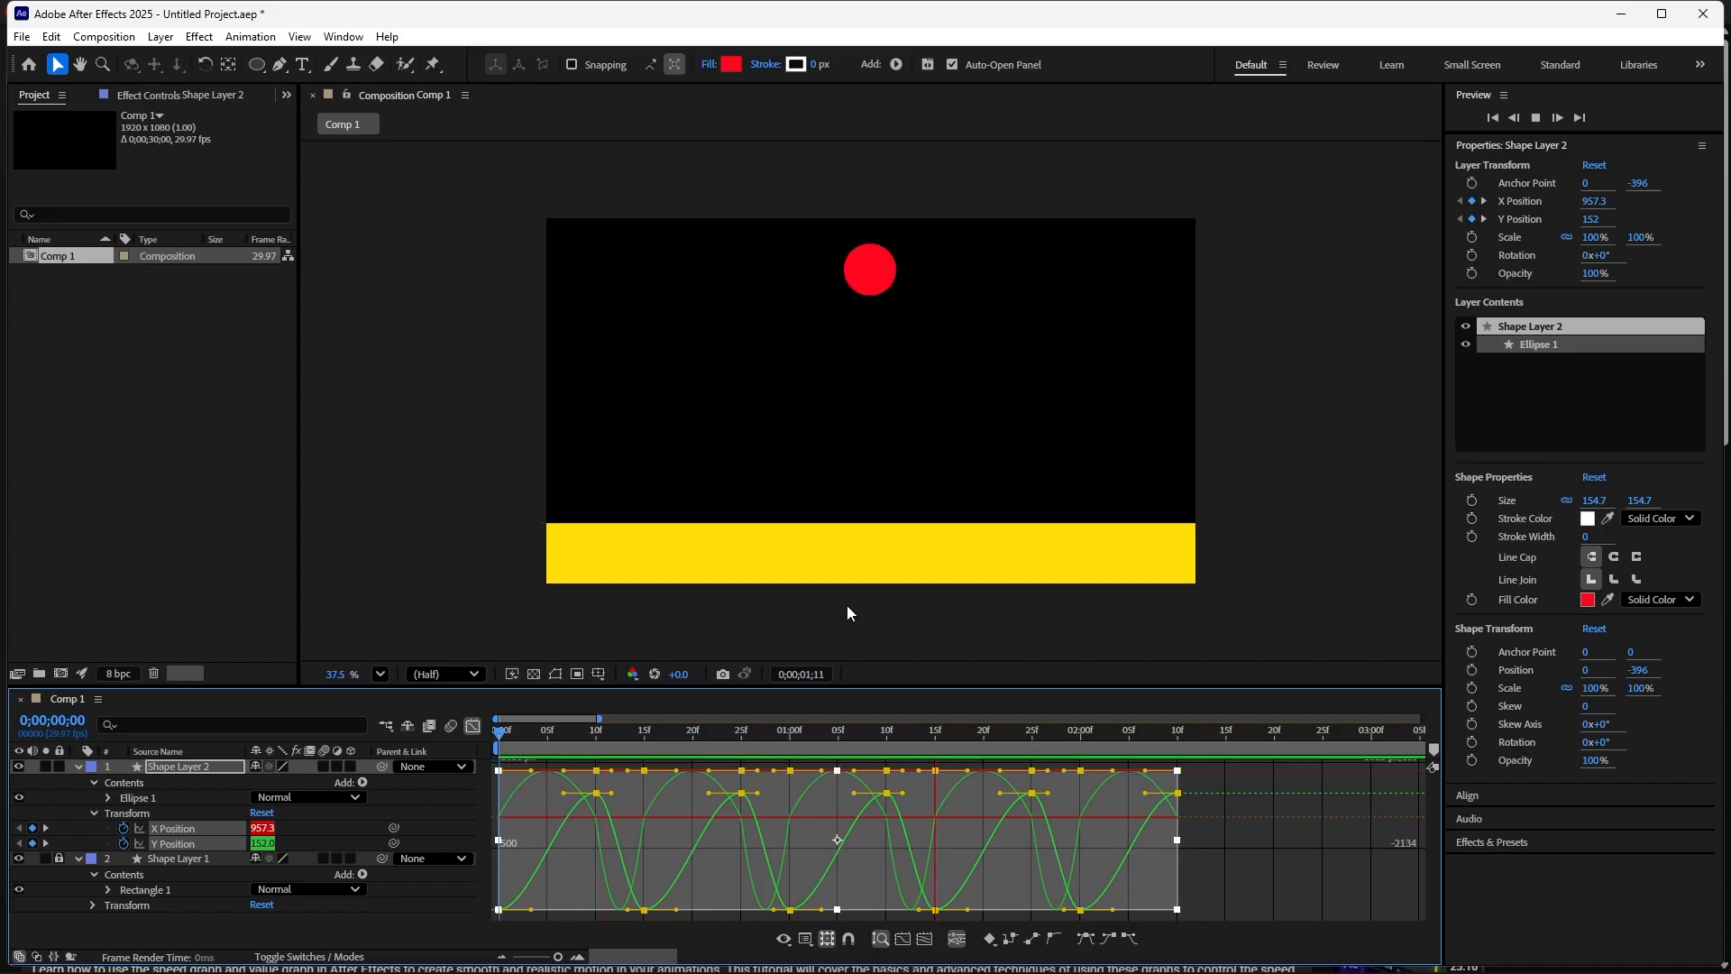
{"action": "key", "text": "space"}
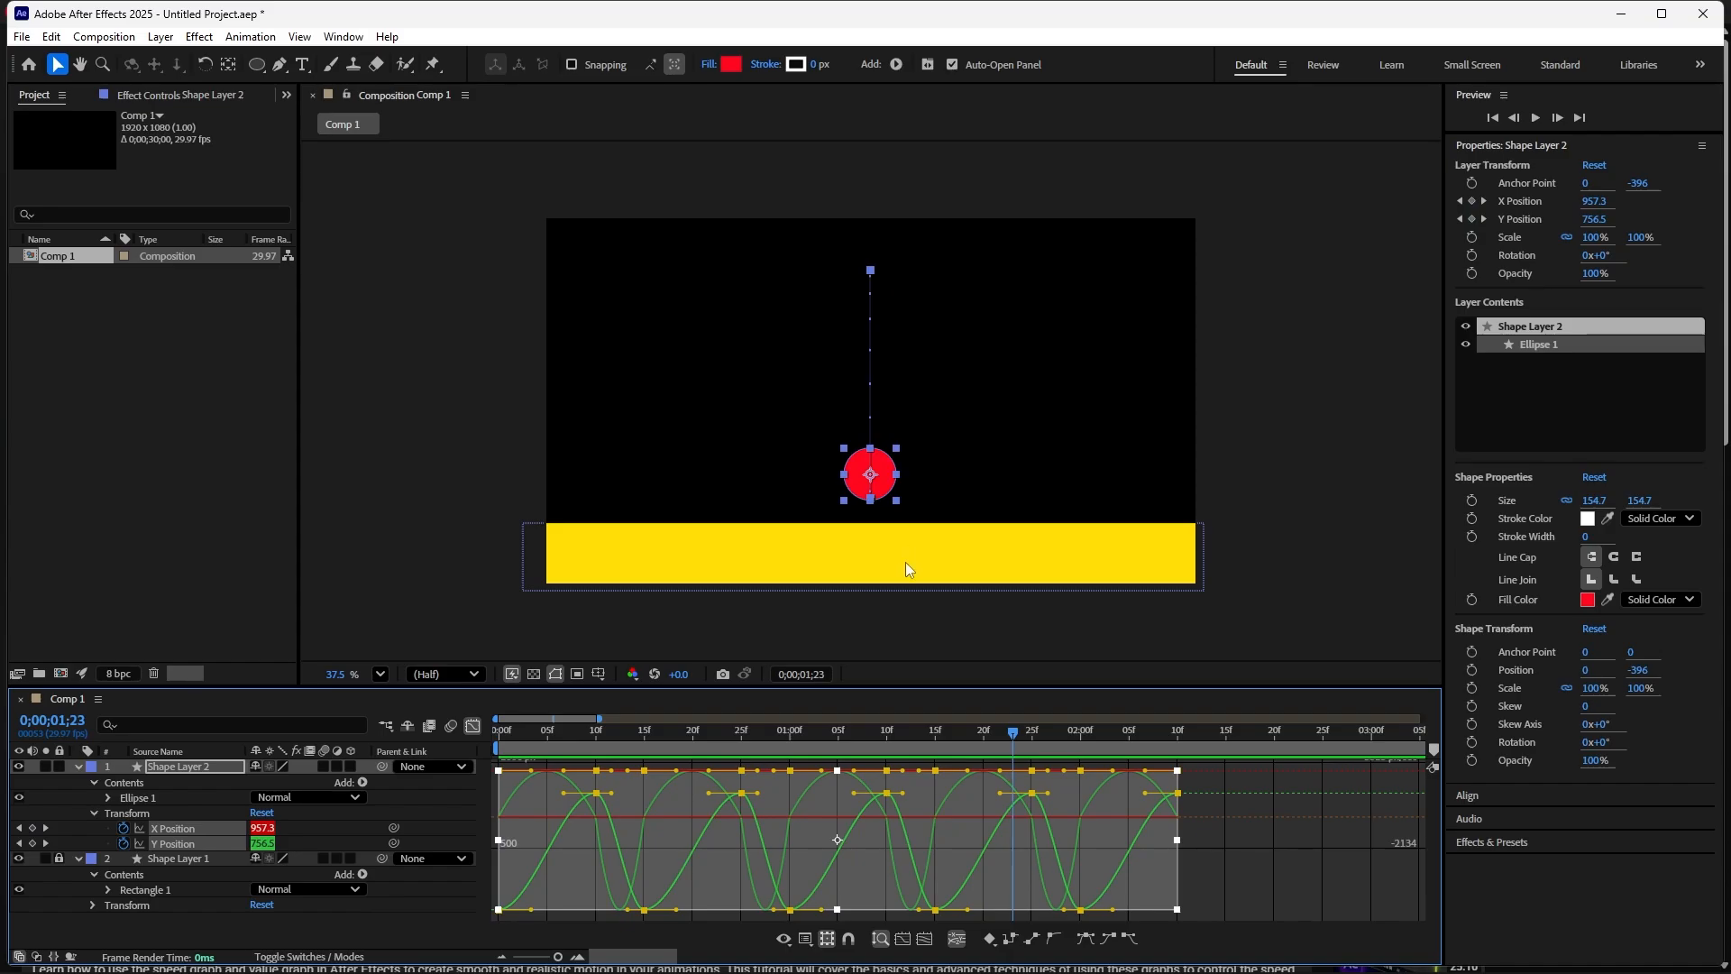
{"action": "key", "text": "Home"}
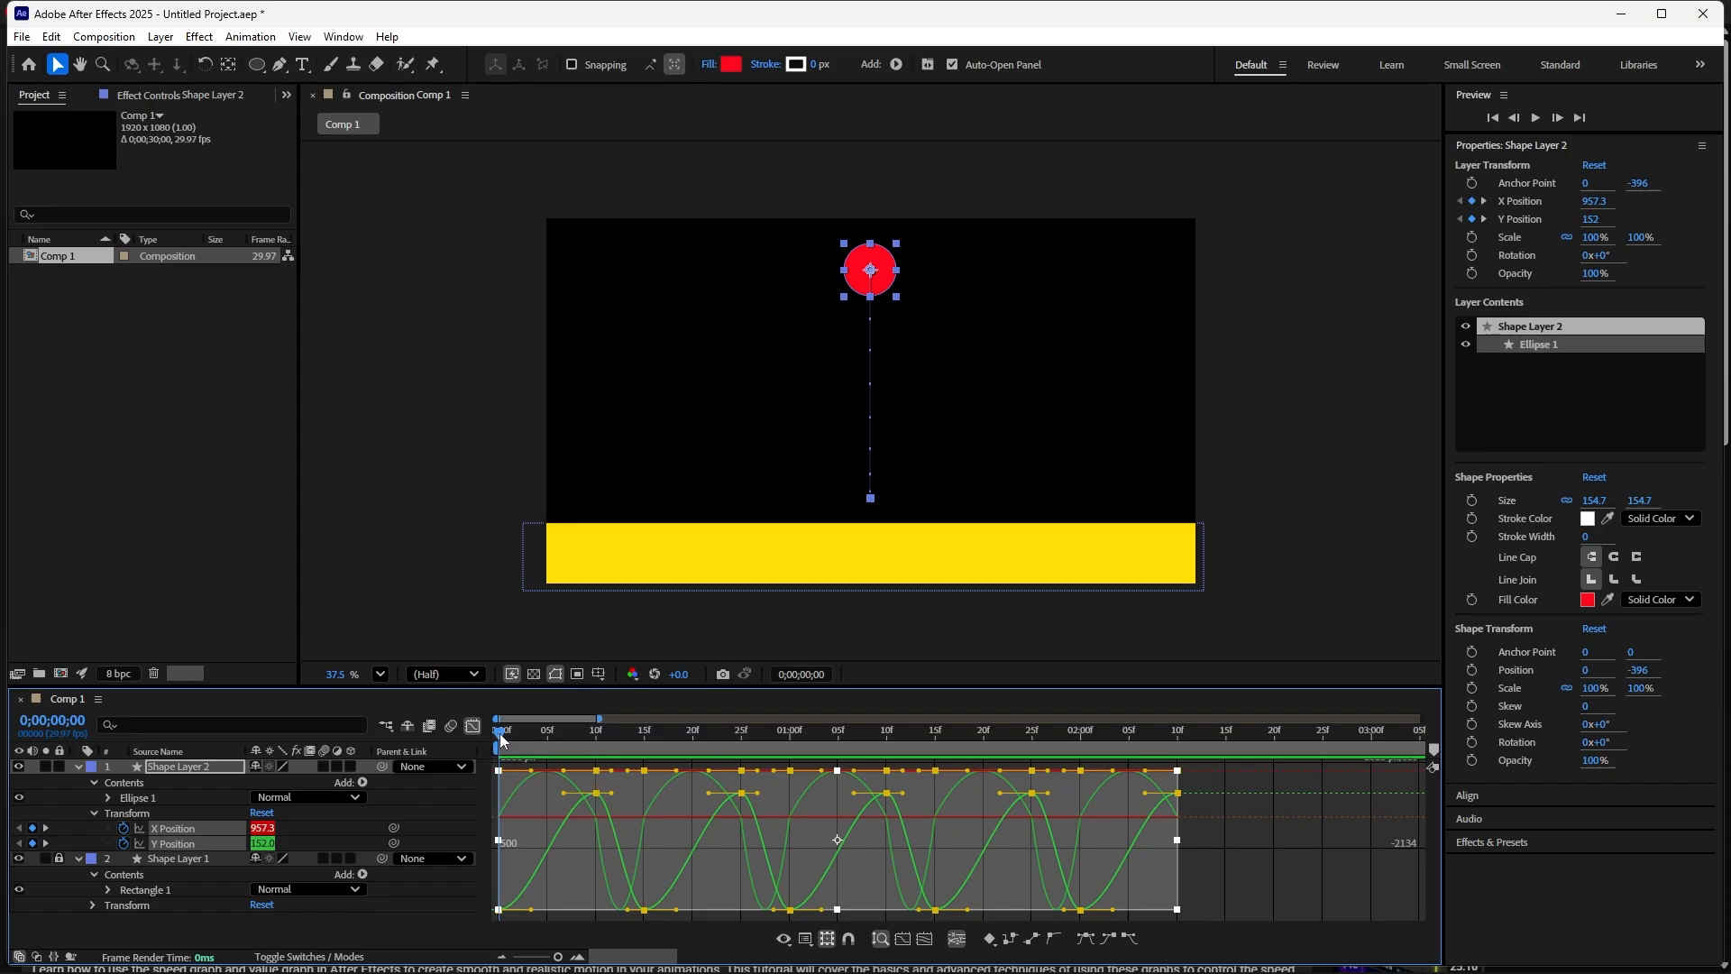
- Scrub the time indicator through the first bounce to examine the eased motion
{"action": "left_click_drag", "start_coordinate": [500, 733], "coordinate": [557, 752]}
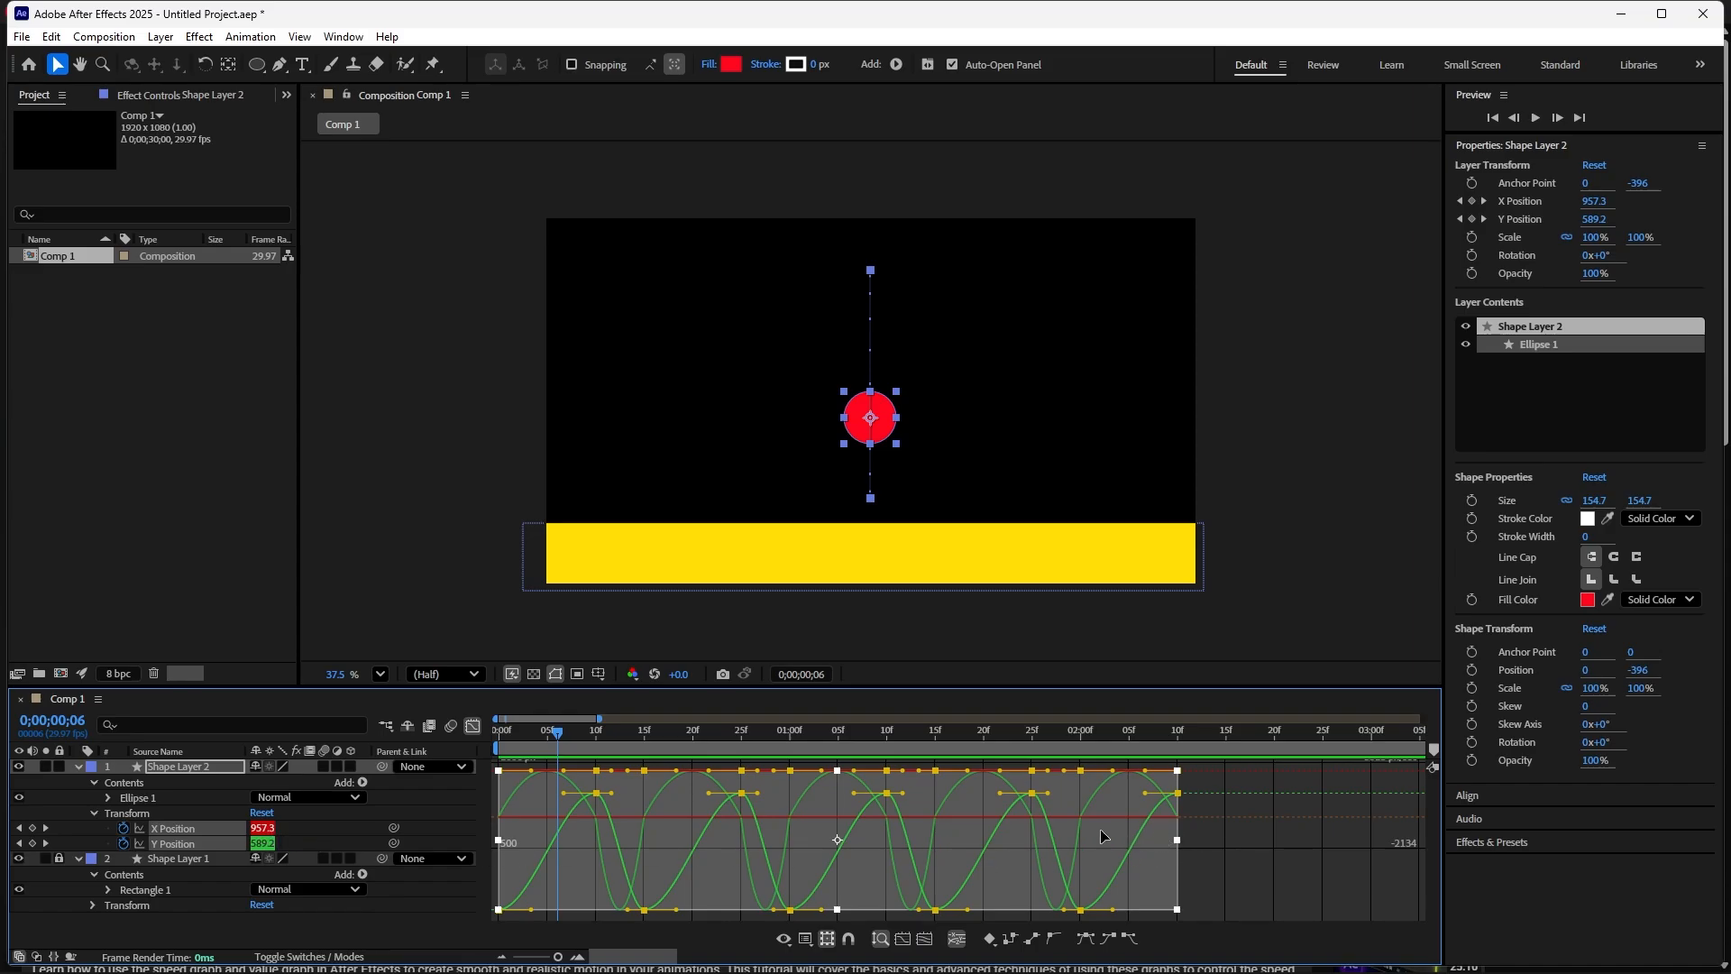
{"action": "mouse_move", "coordinate": [858, 831]}
{"action": "left_click_drag", "start_coordinate": [561, 732], "coordinate": [719, 791]}
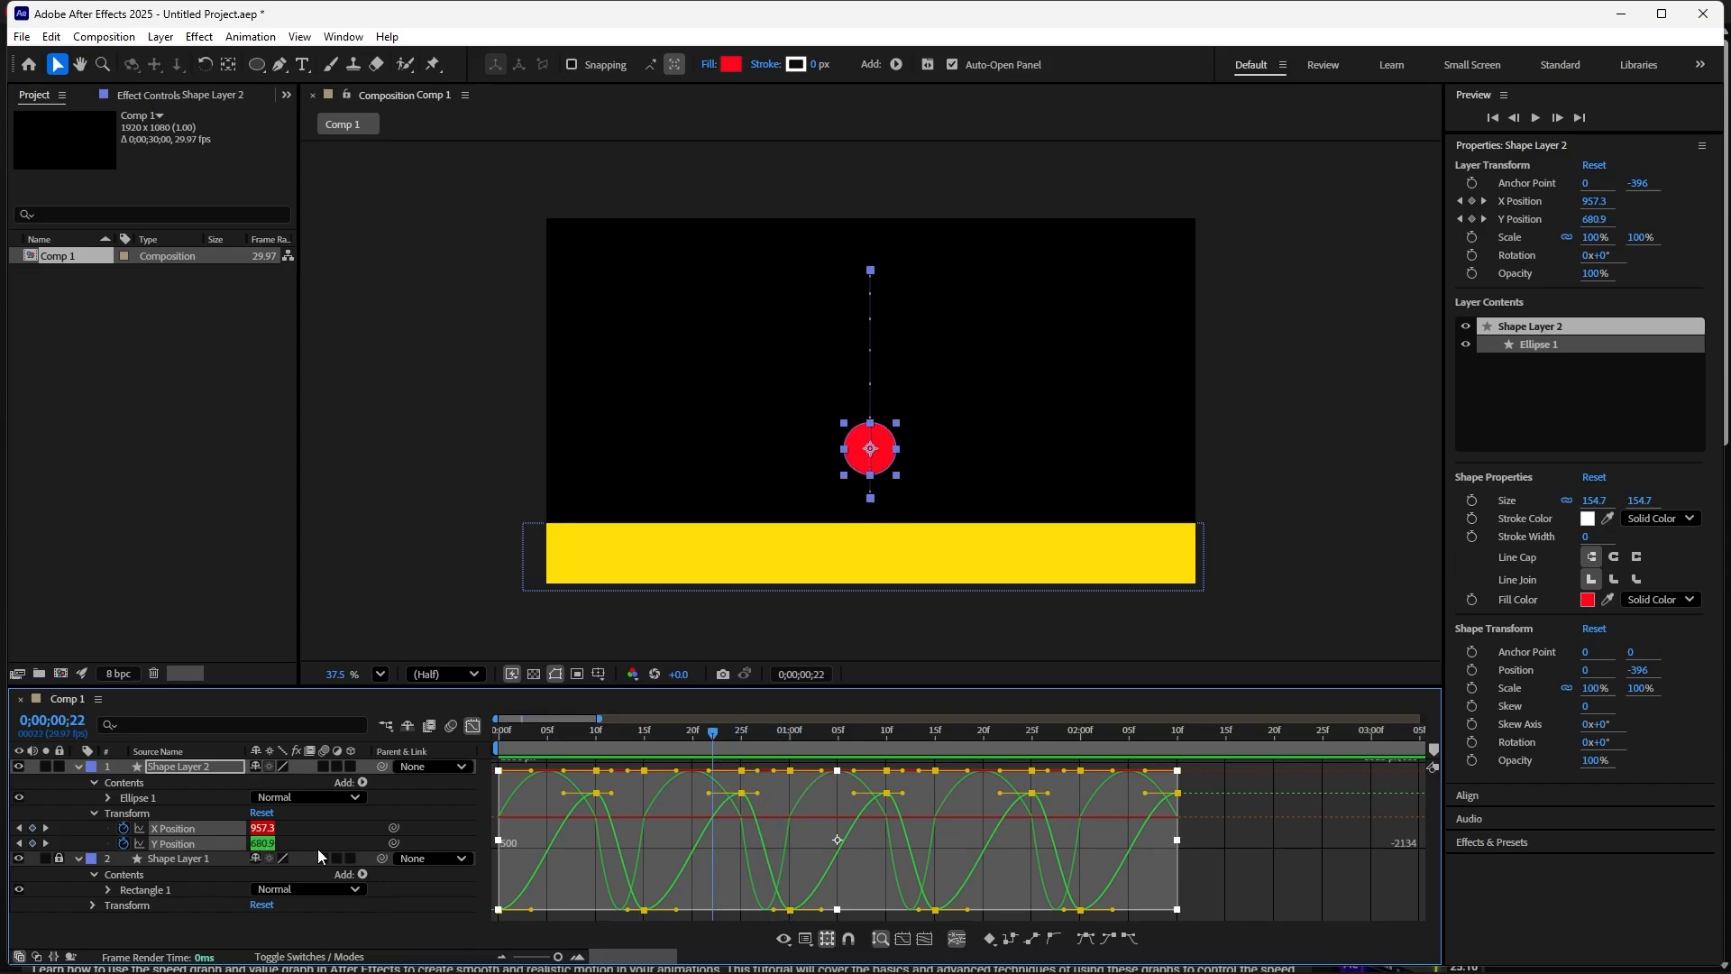
{"action": "left_click_drag", "start_coordinate": [711, 733], "coordinate": [592, 845]}
{"action": "mouse_move", "coordinate": [597, 810]}
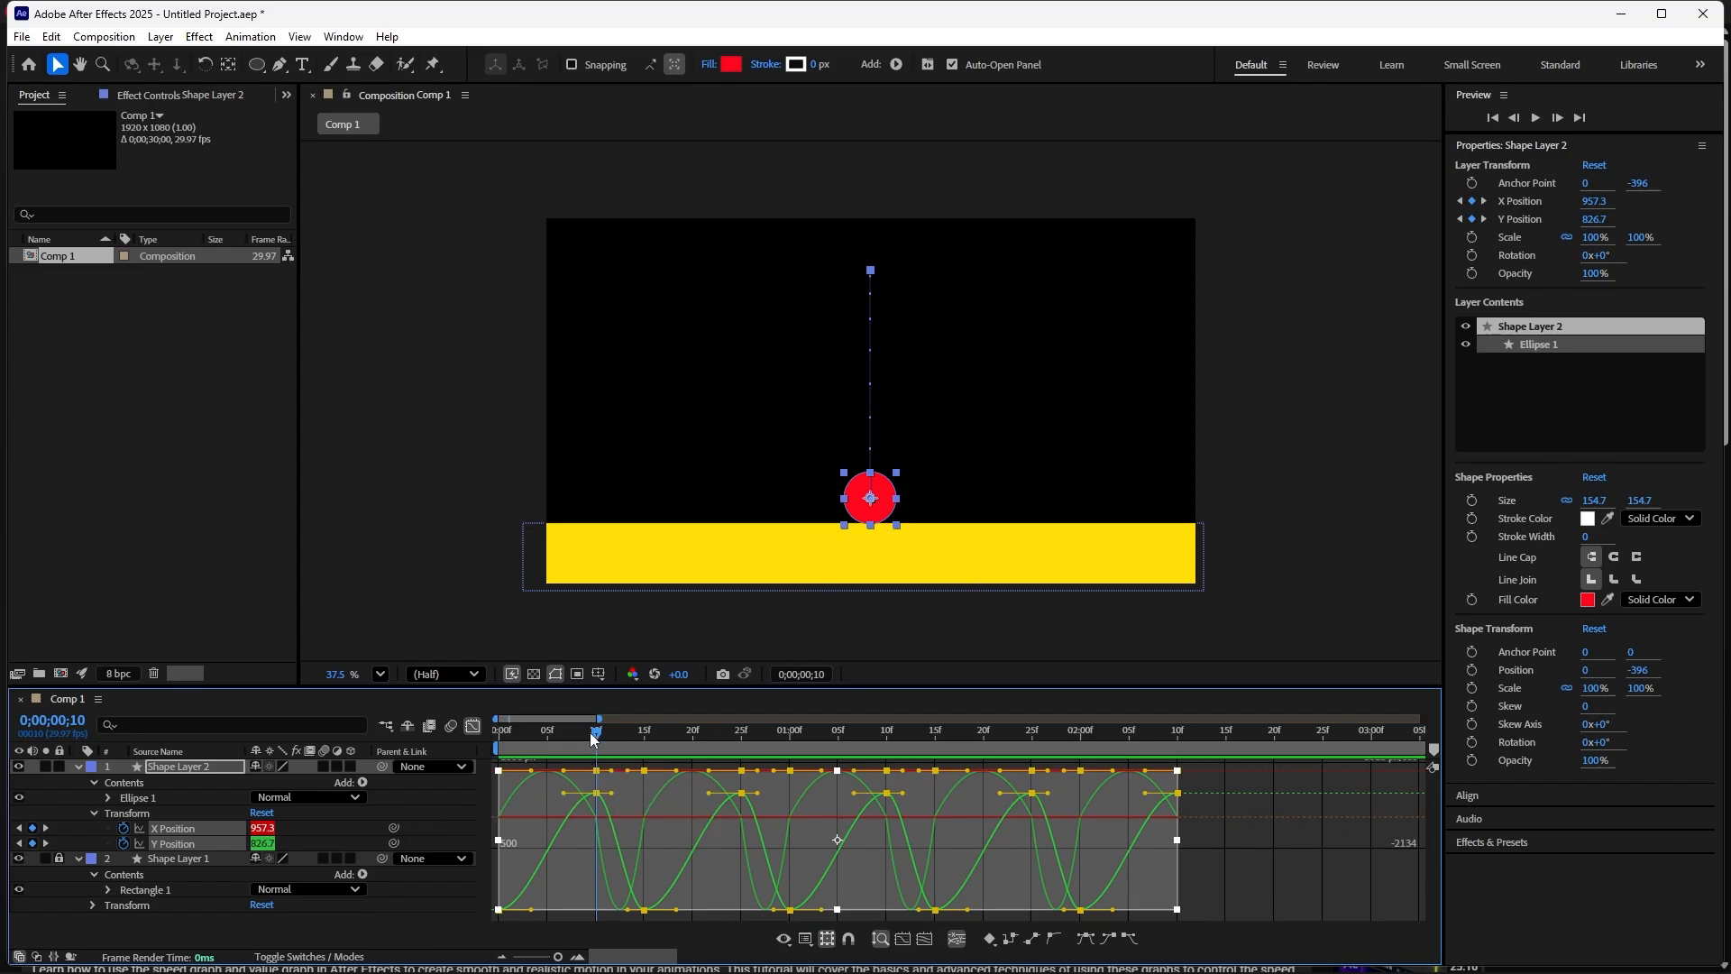
{"action": "left_click_drag", "start_coordinate": [597, 731], "coordinate": [596, 847]}
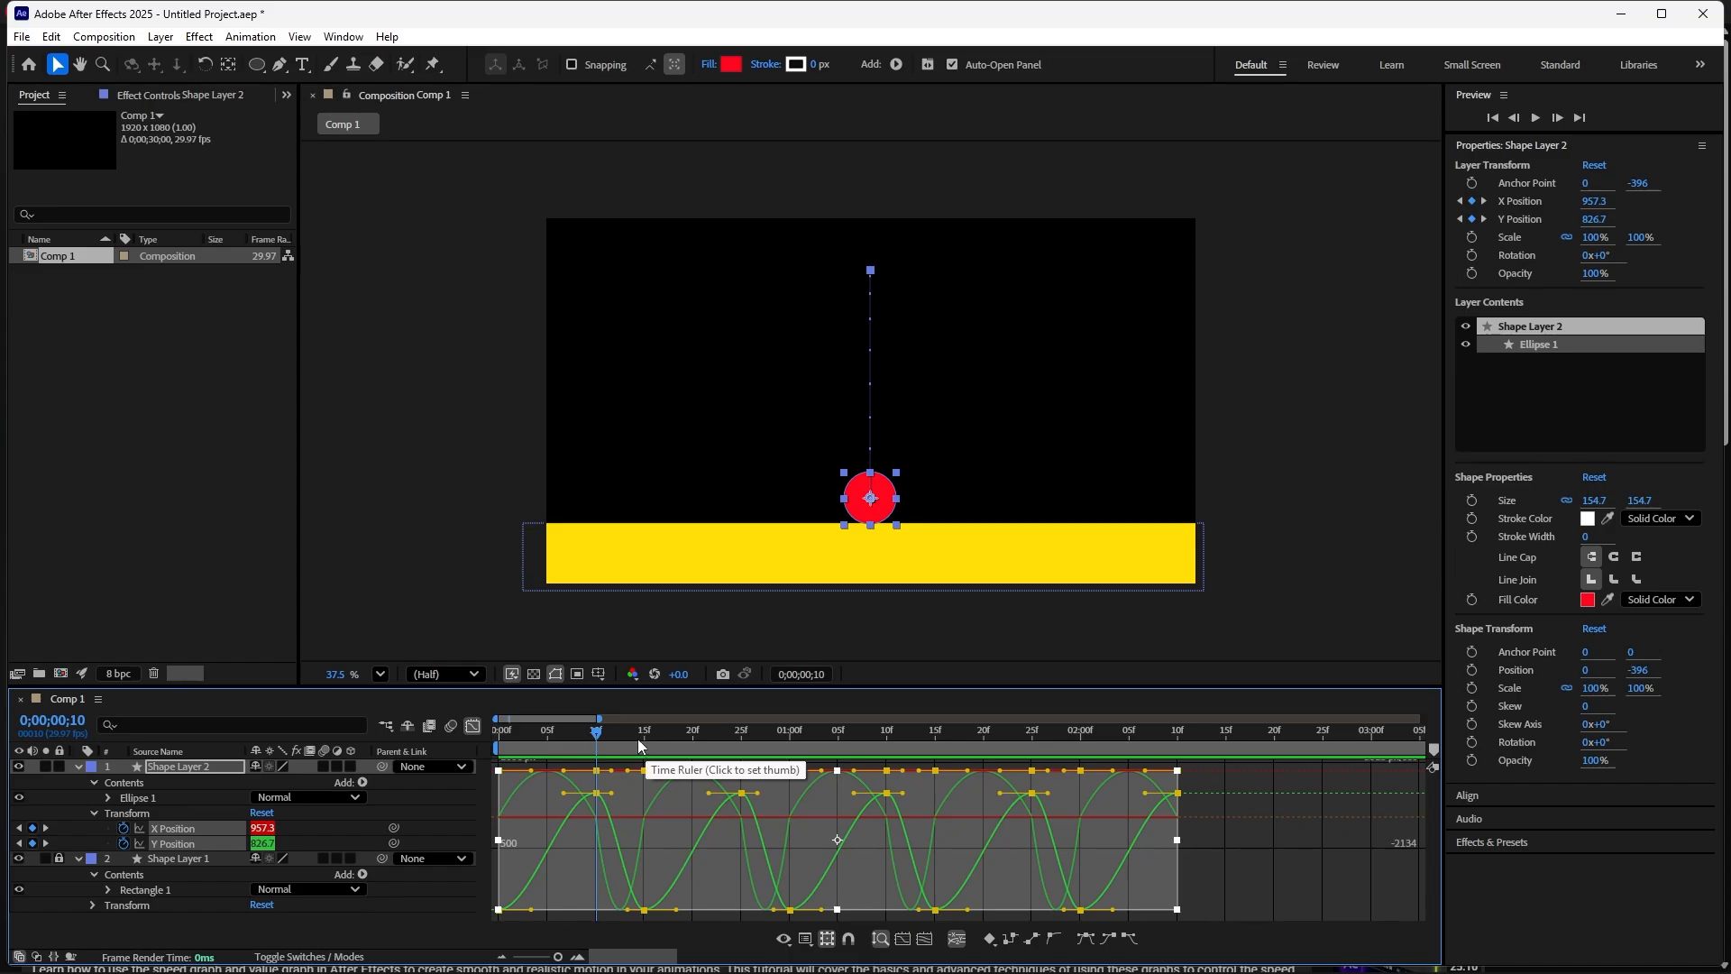
- Play and scrub the first bounce again to check the ball's timing around frame 10
{"action": "left_click_drag", "start_coordinate": [598, 734], "coordinate": [518, 809]}
{"action": "key", "text": "space"}
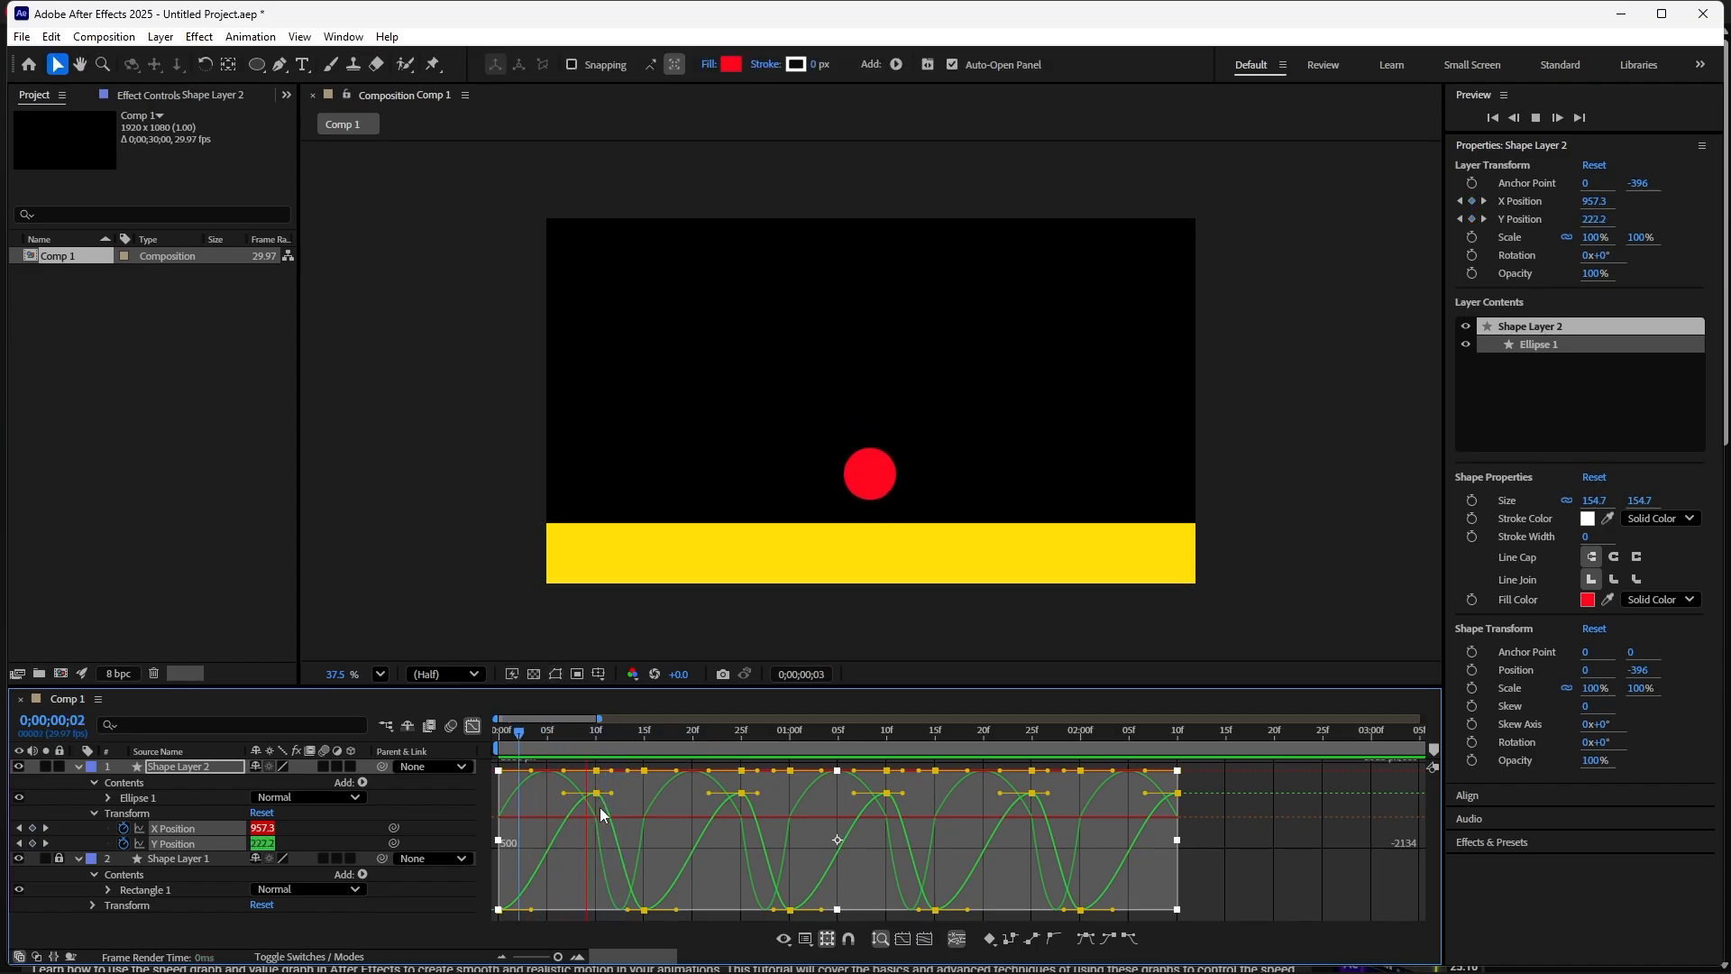
{"action": "key", "text": "space"}
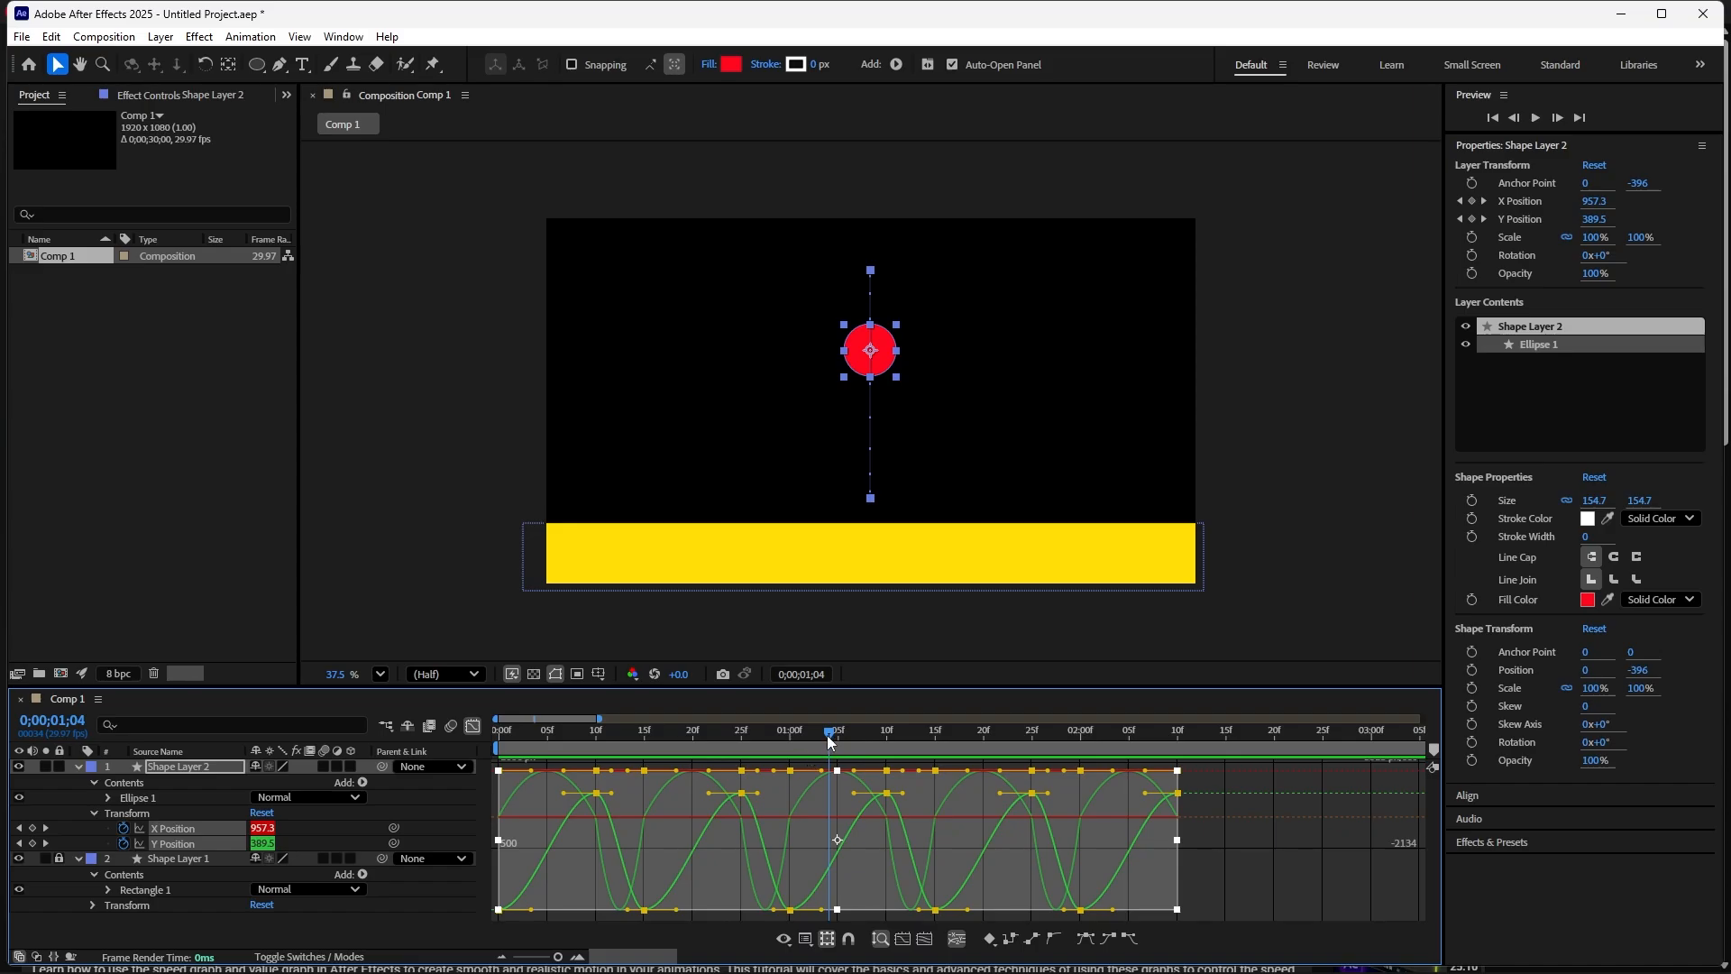
{"action": "left_click_drag", "start_coordinate": [826, 734], "coordinate": [577, 766]}
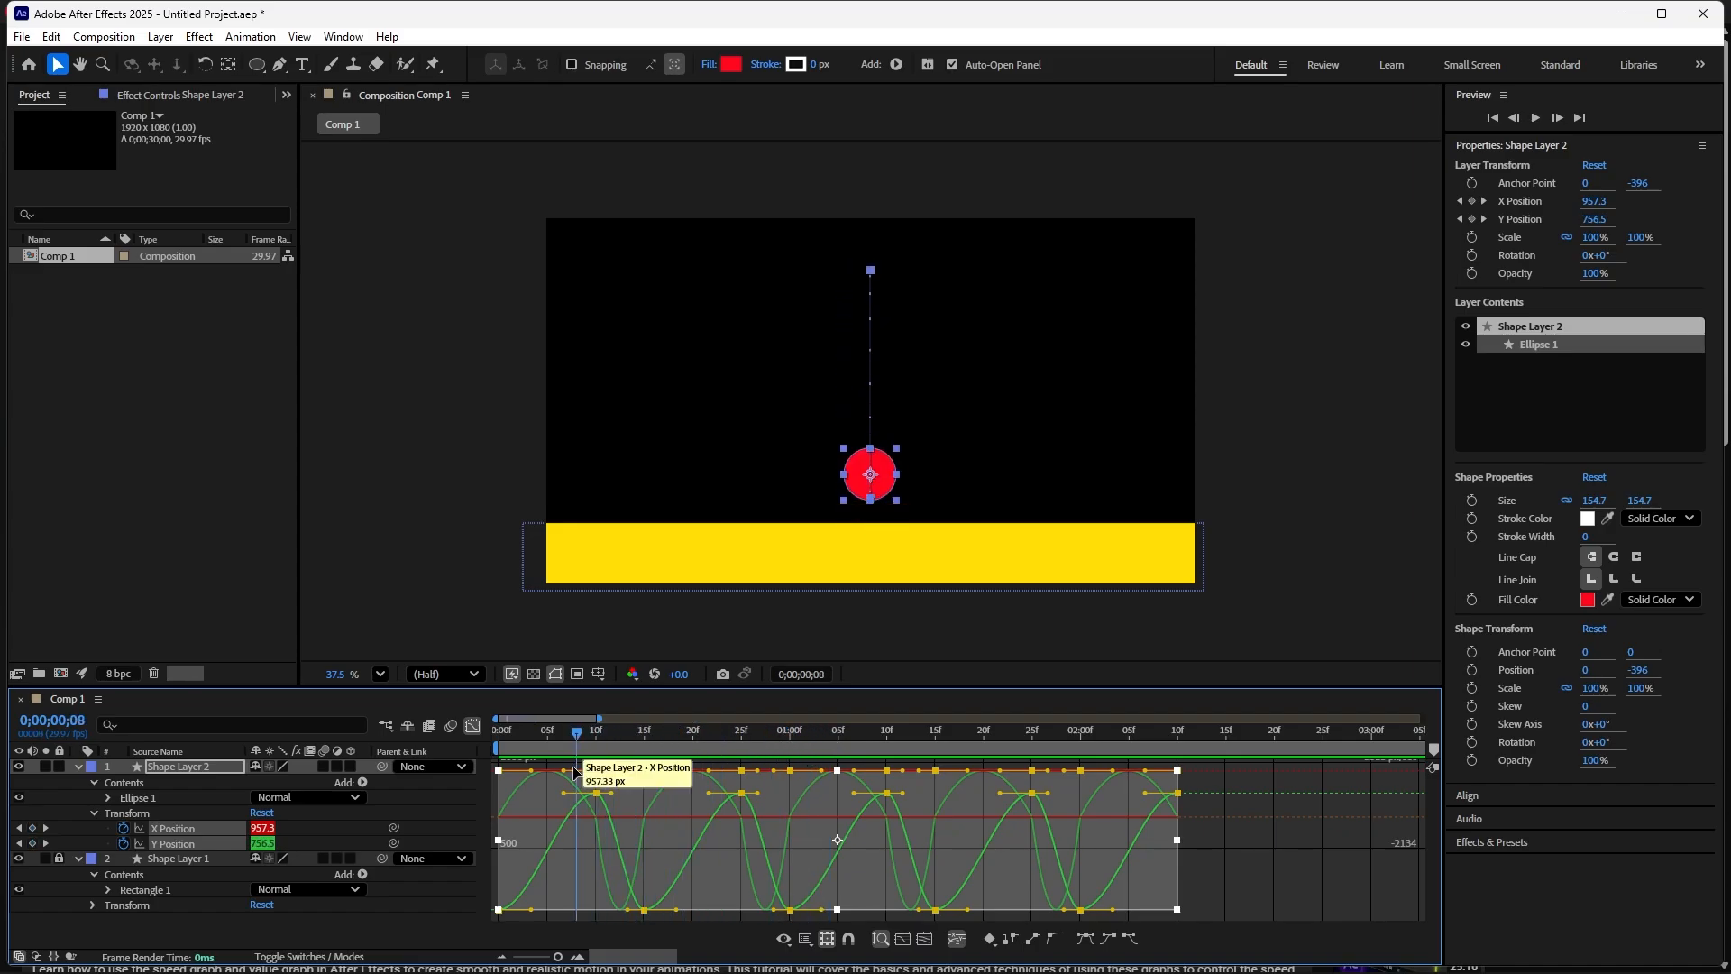
{"action": "key", "text": "Home"}
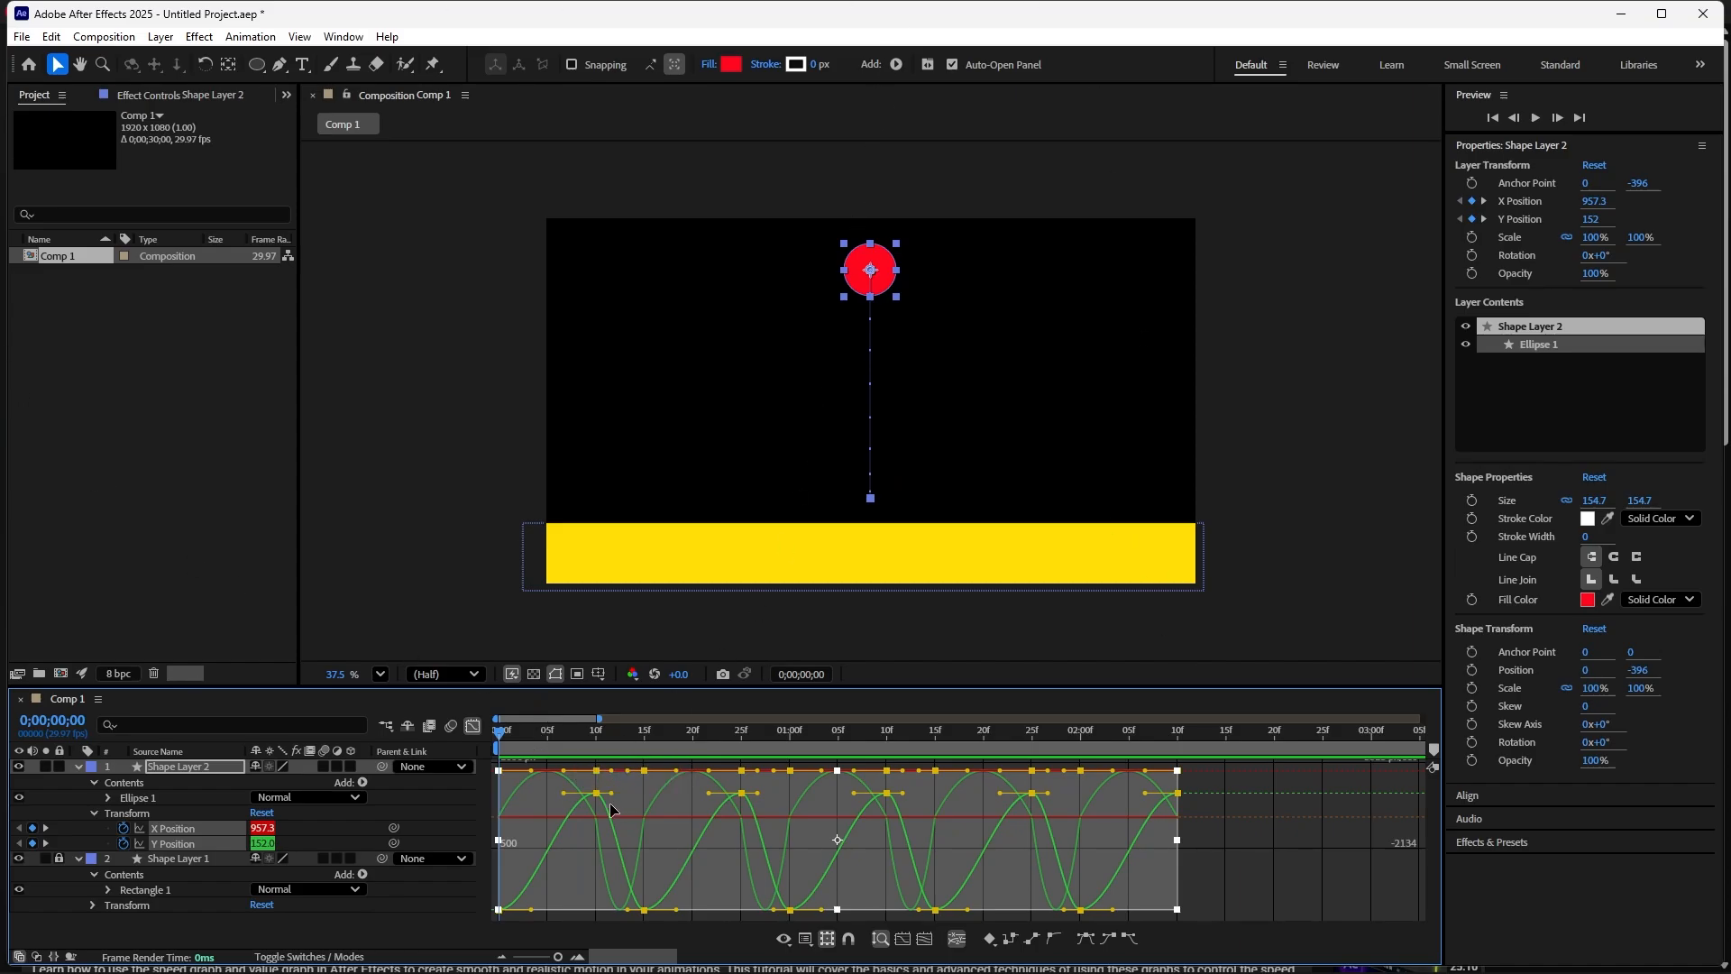
{"action": "left_click_drag", "start_coordinate": [498, 730], "coordinate": [597, 807]}
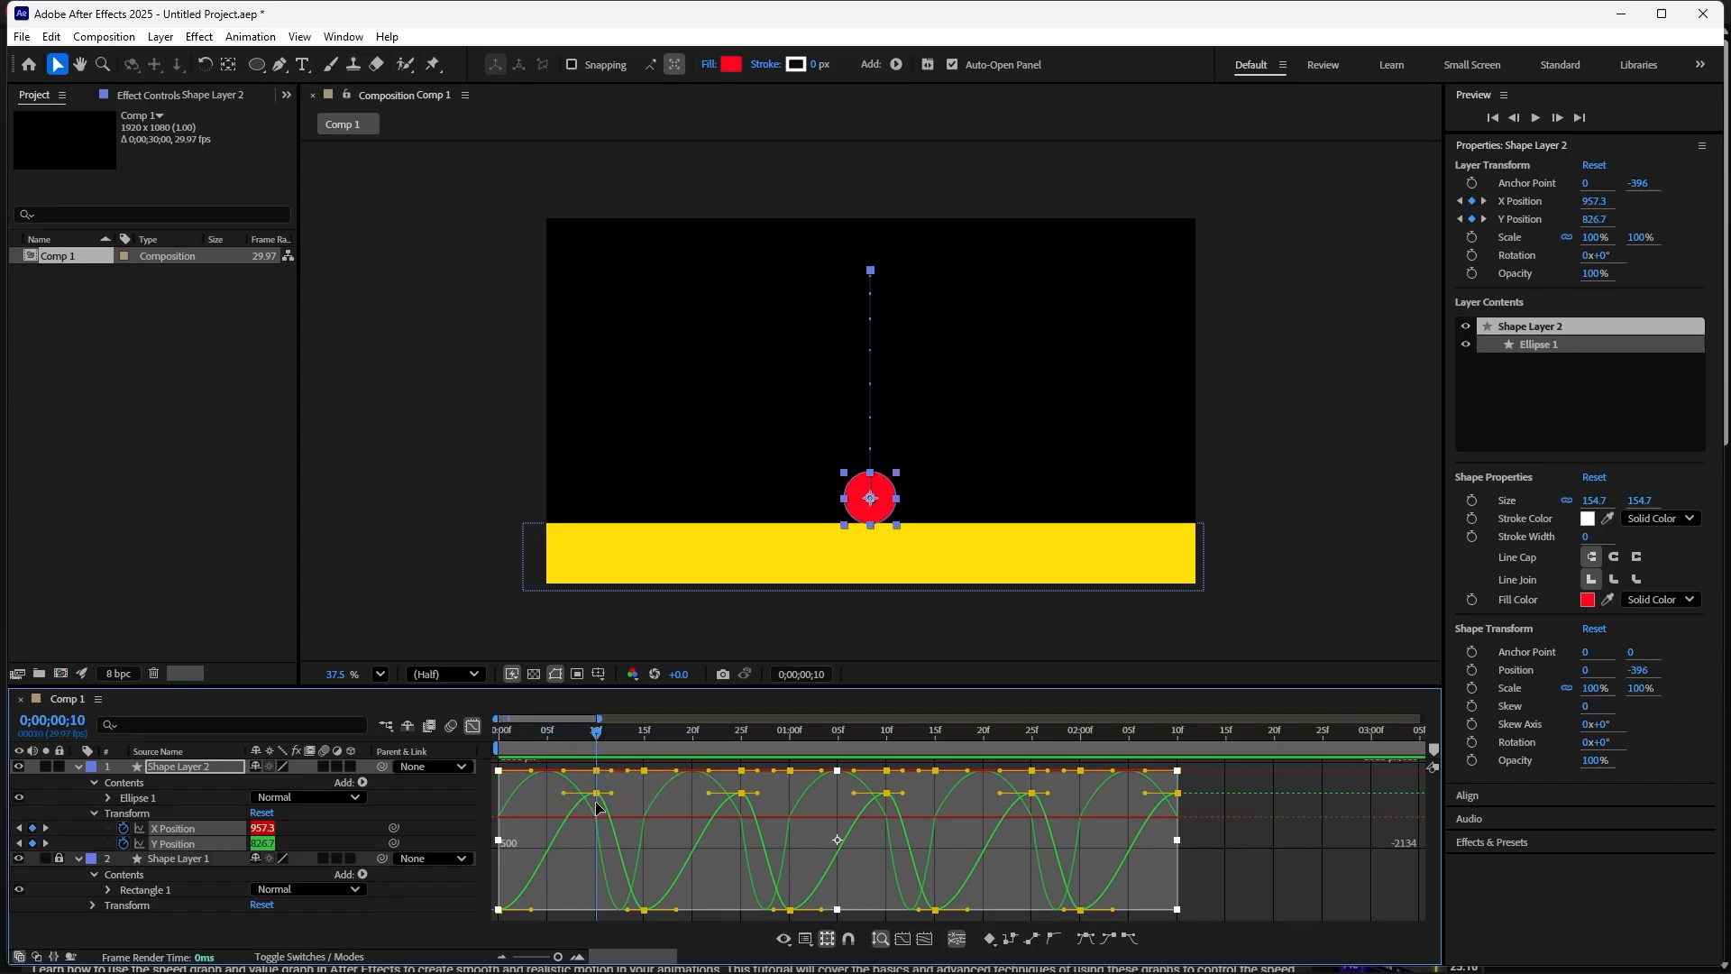
- Lower the first rebound by moving the Y Position peak keyframe at frame 15 to about 329 px
{"action": "mouse_move", "coordinate": [599, 796]}
{"action": "left_click_drag", "start_coordinate": [597, 727], "coordinate": [640, 754]}
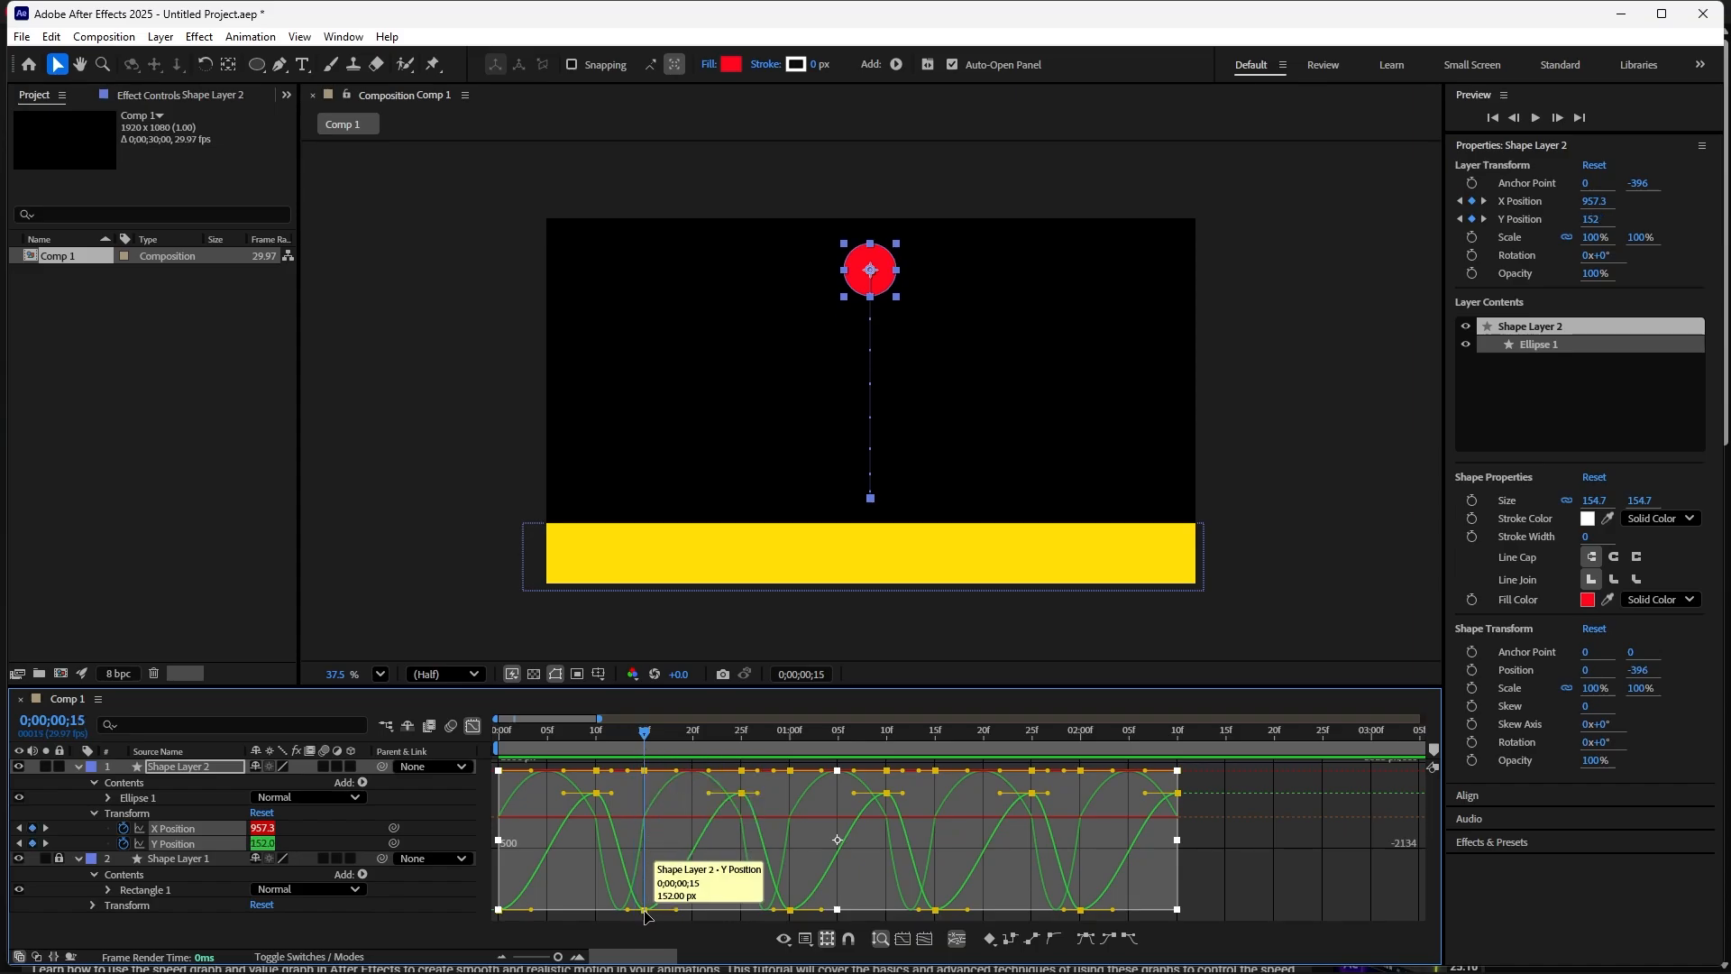
{"action": "left_click", "coordinate": [1209, 913]}
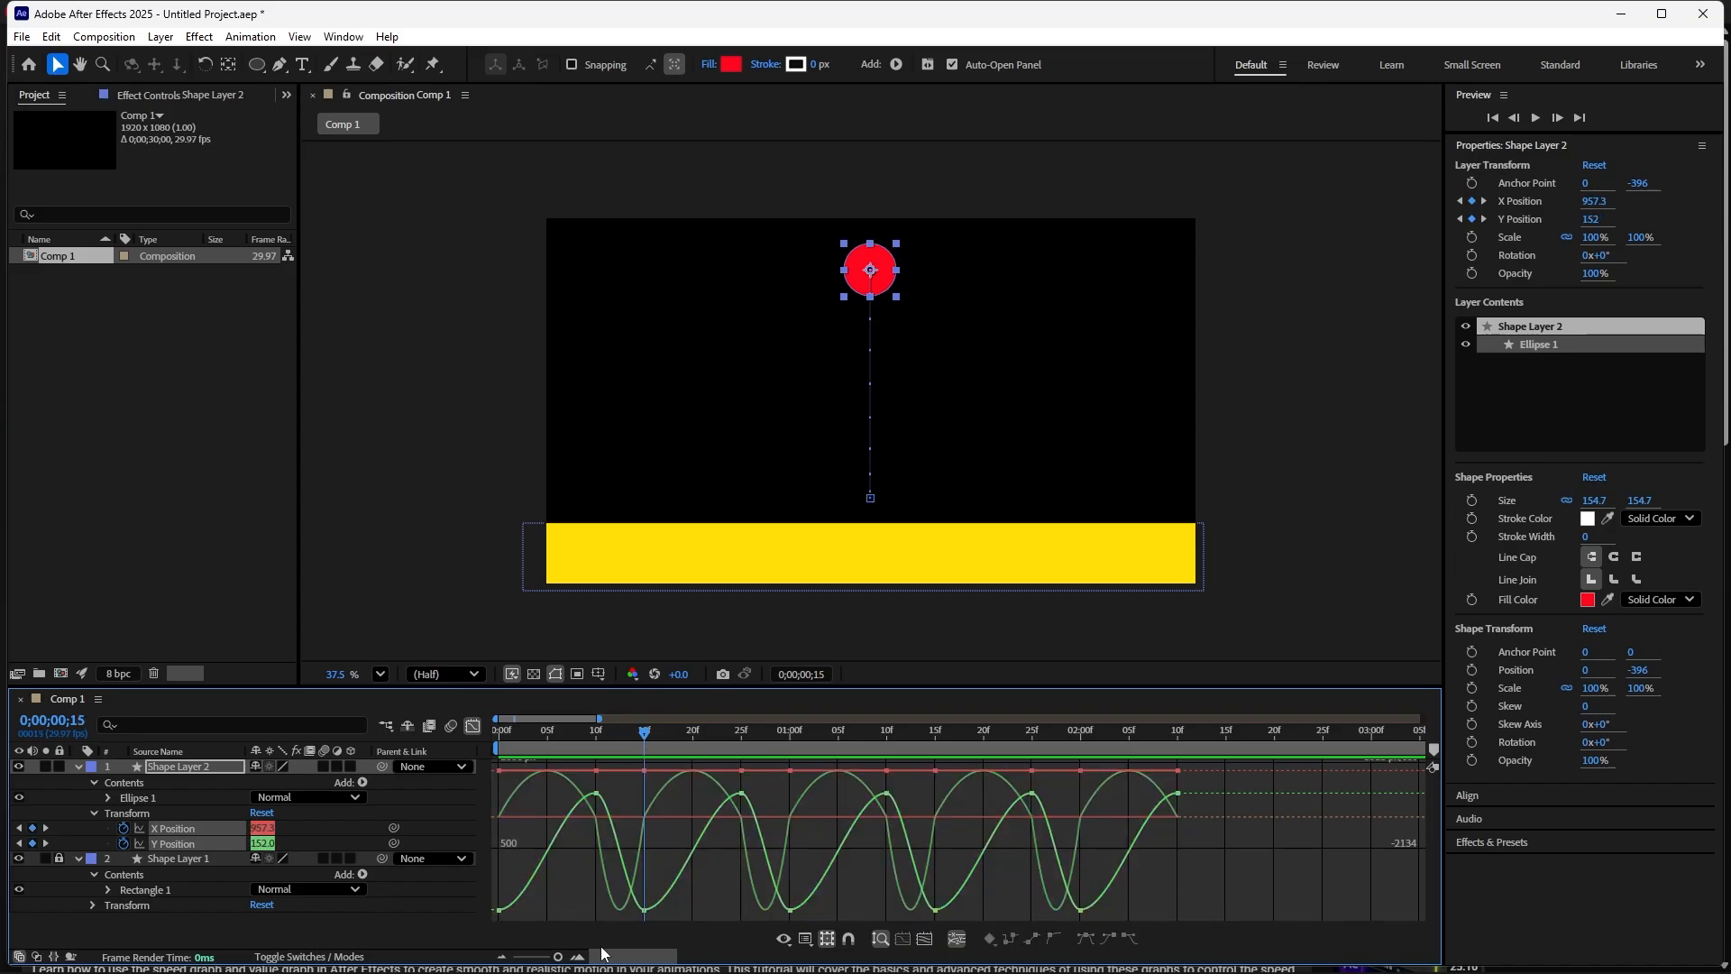
{"action": "left_click", "coordinate": [644, 909]}
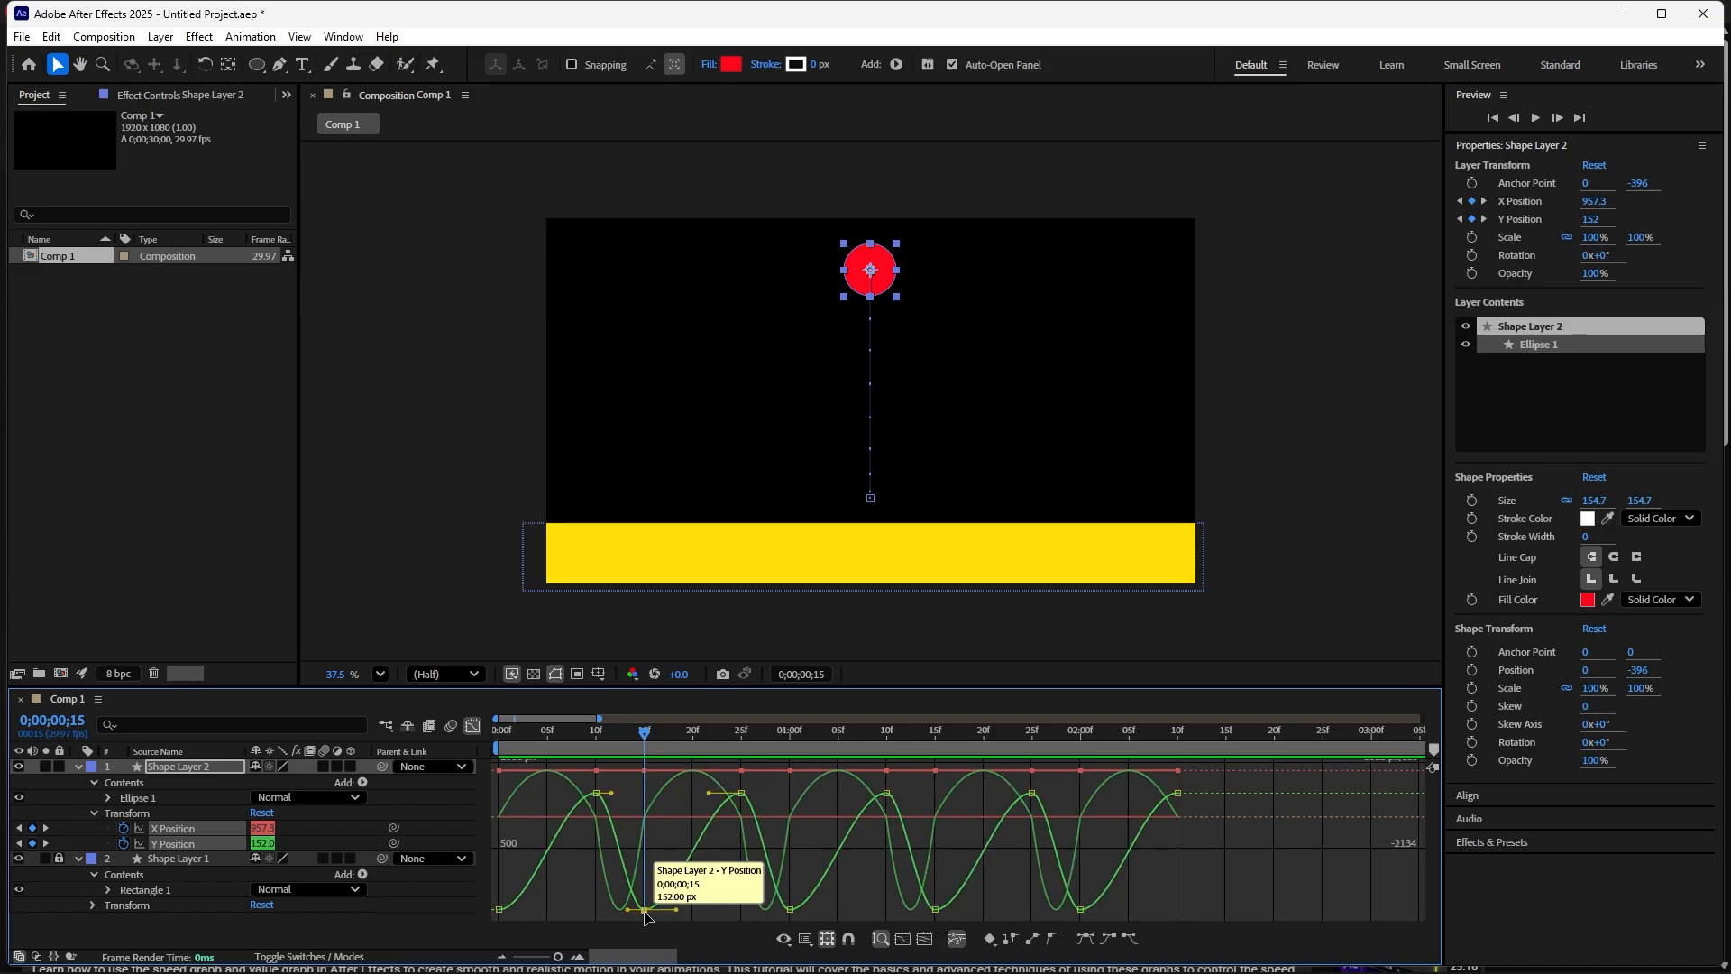
{"action": "left_click_drag", "start_coordinate": [645, 911], "coordinate": [646, 882]}
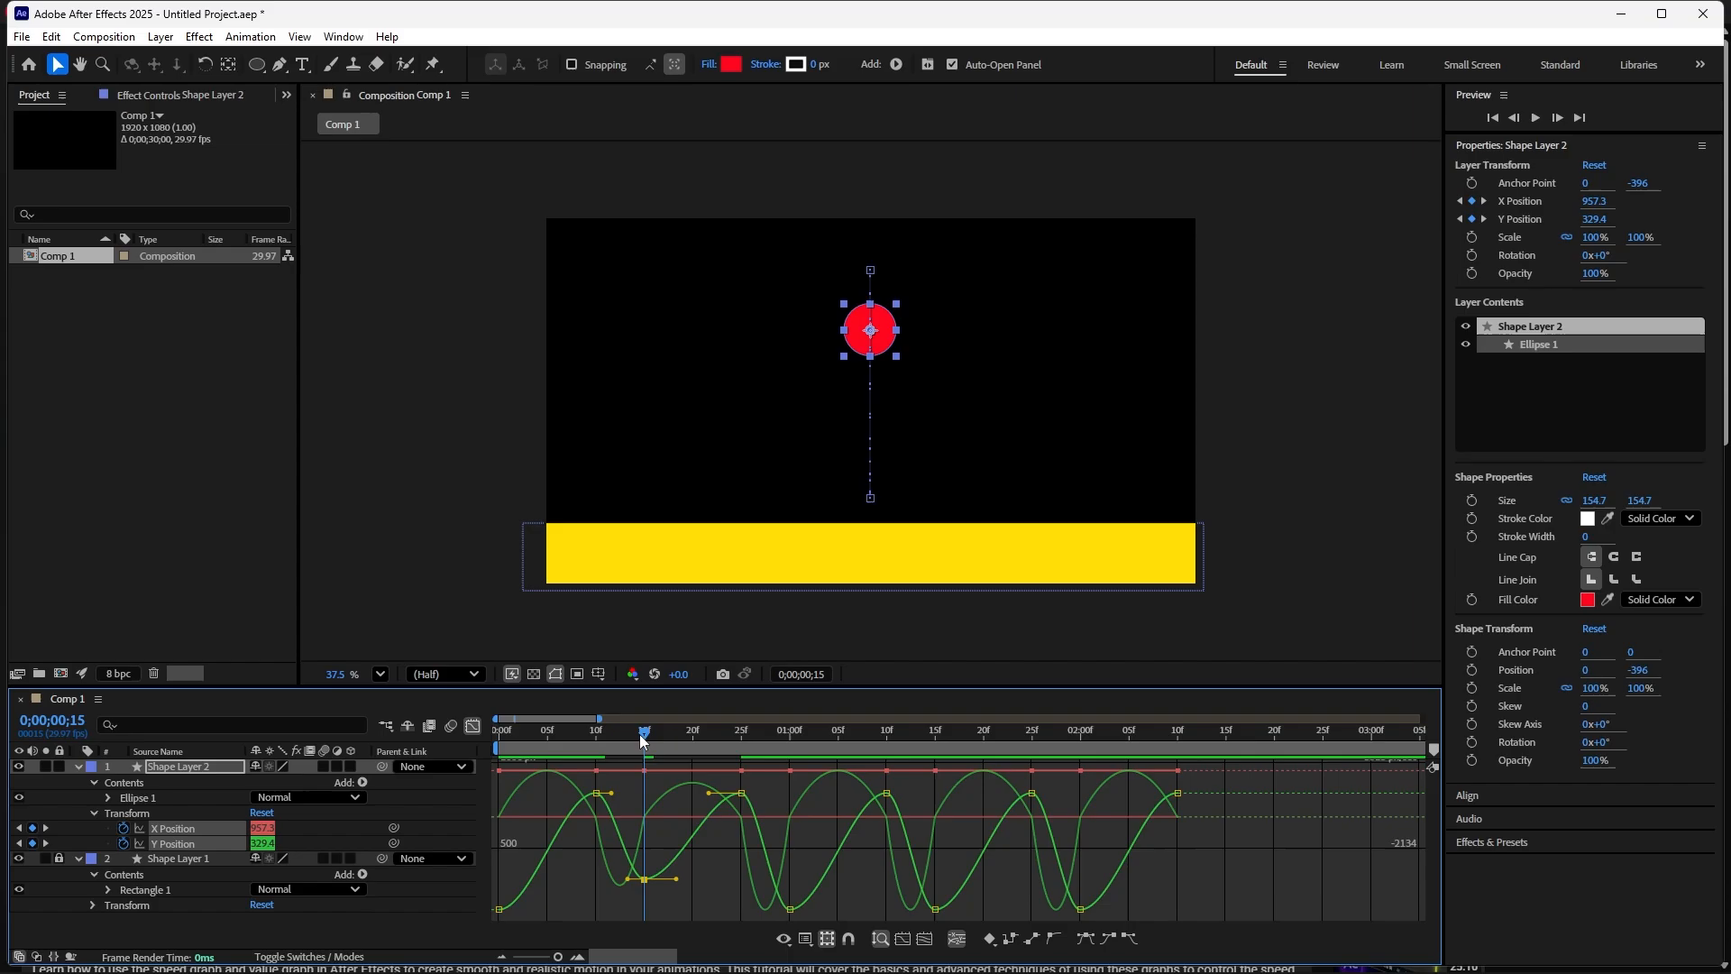
- Lower the second rebound by moving the Y Position peak keyframe at 01;00 to about 455 px
{"action": "mouse_move", "coordinate": [635, 734]}
{"action": "left_mouse_down"}
{"action": "mouse_move", "coordinate": [563, 749]}
{"action": "mouse_move", "coordinate": [639, 764]}
{"action": "left_mouse_up"}
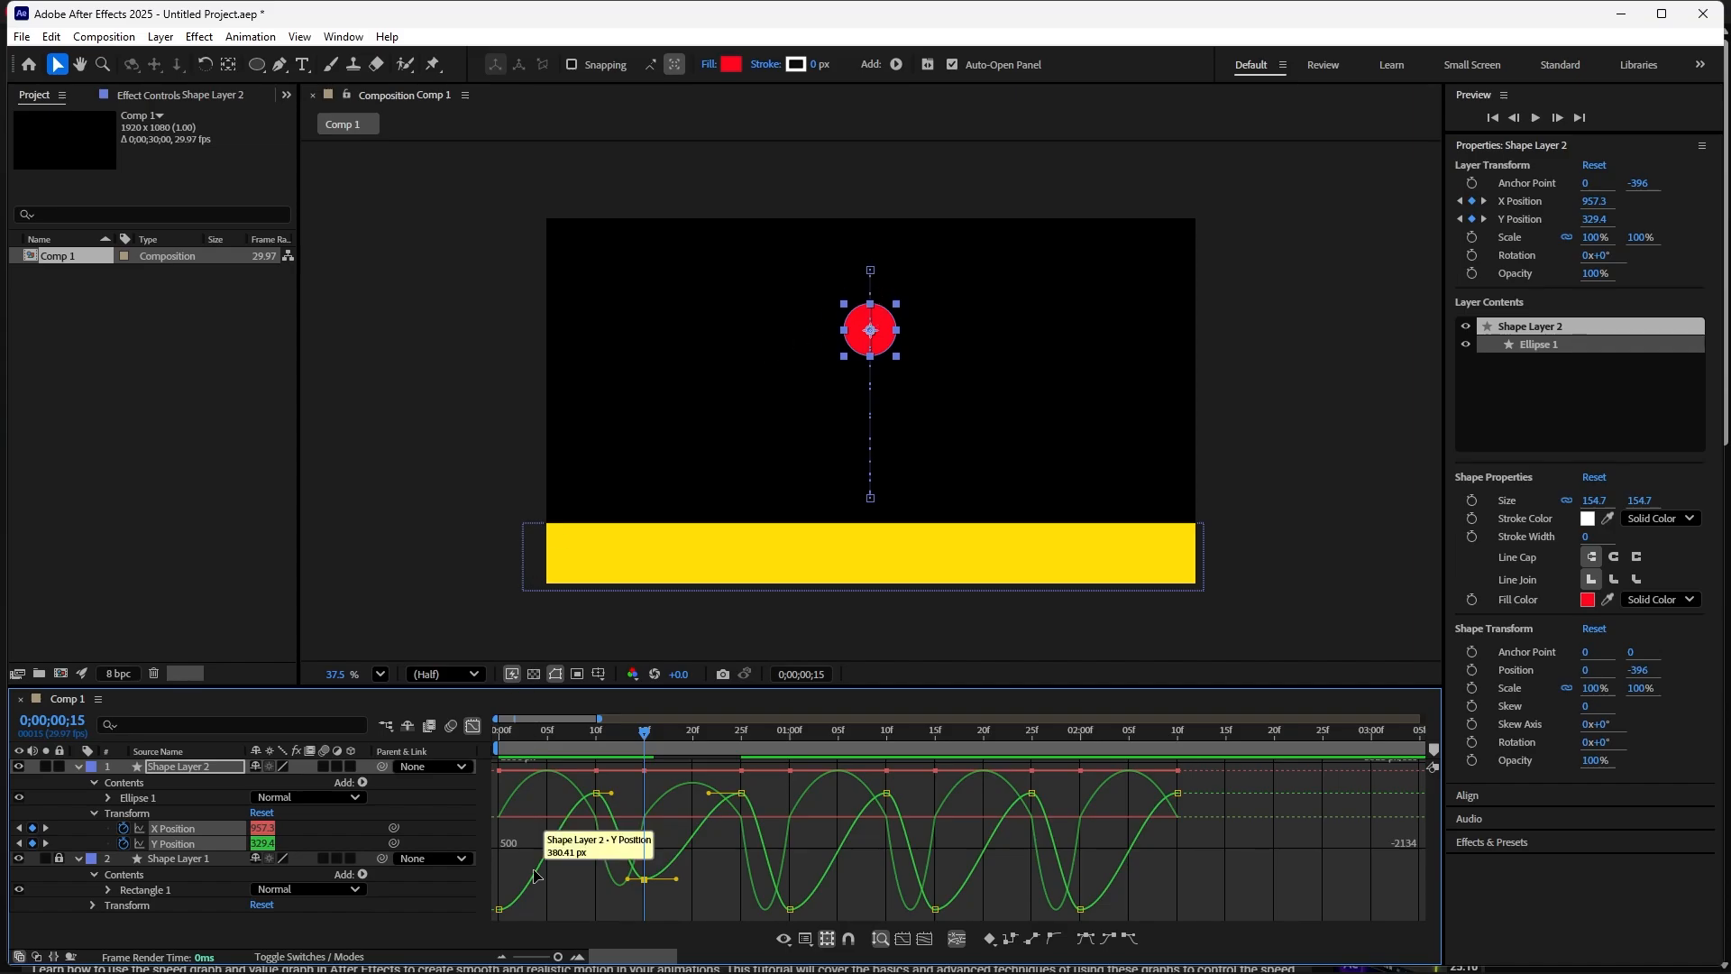
{"action": "left_click_drag", "start_coordinate": [642, 732], "coordinate": [495, 778]}
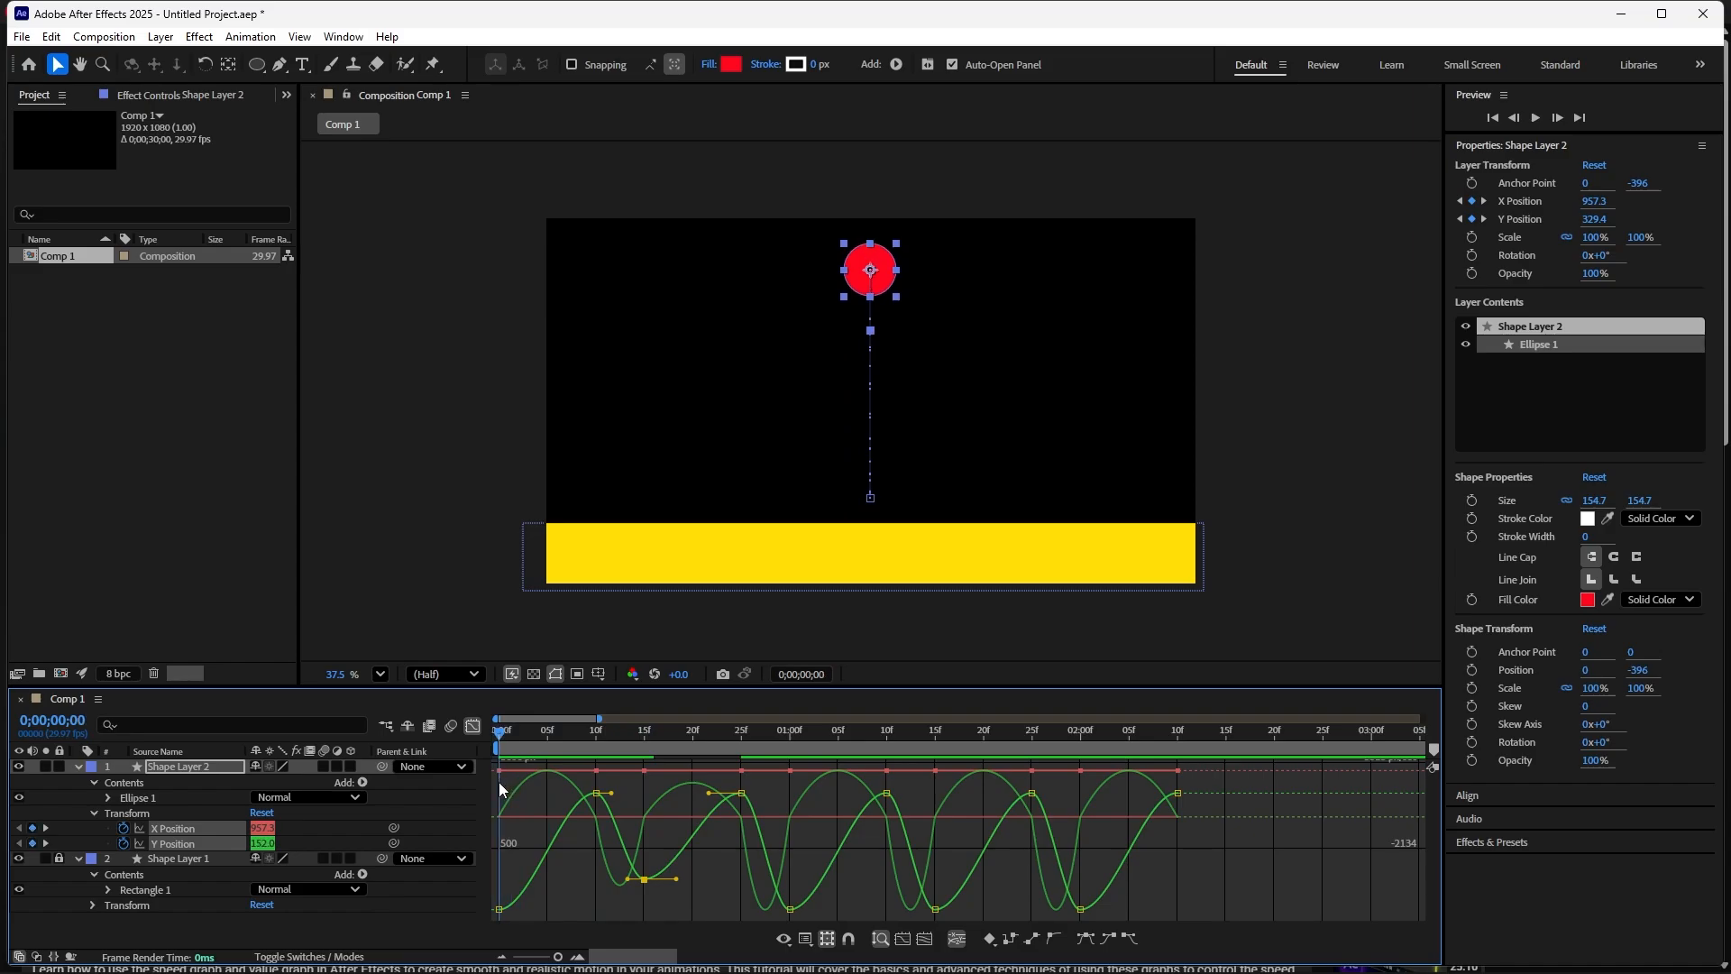
{"action": "left_click_drag", "start_coordinate": [501, 789], "coordinate": [643, 863]}
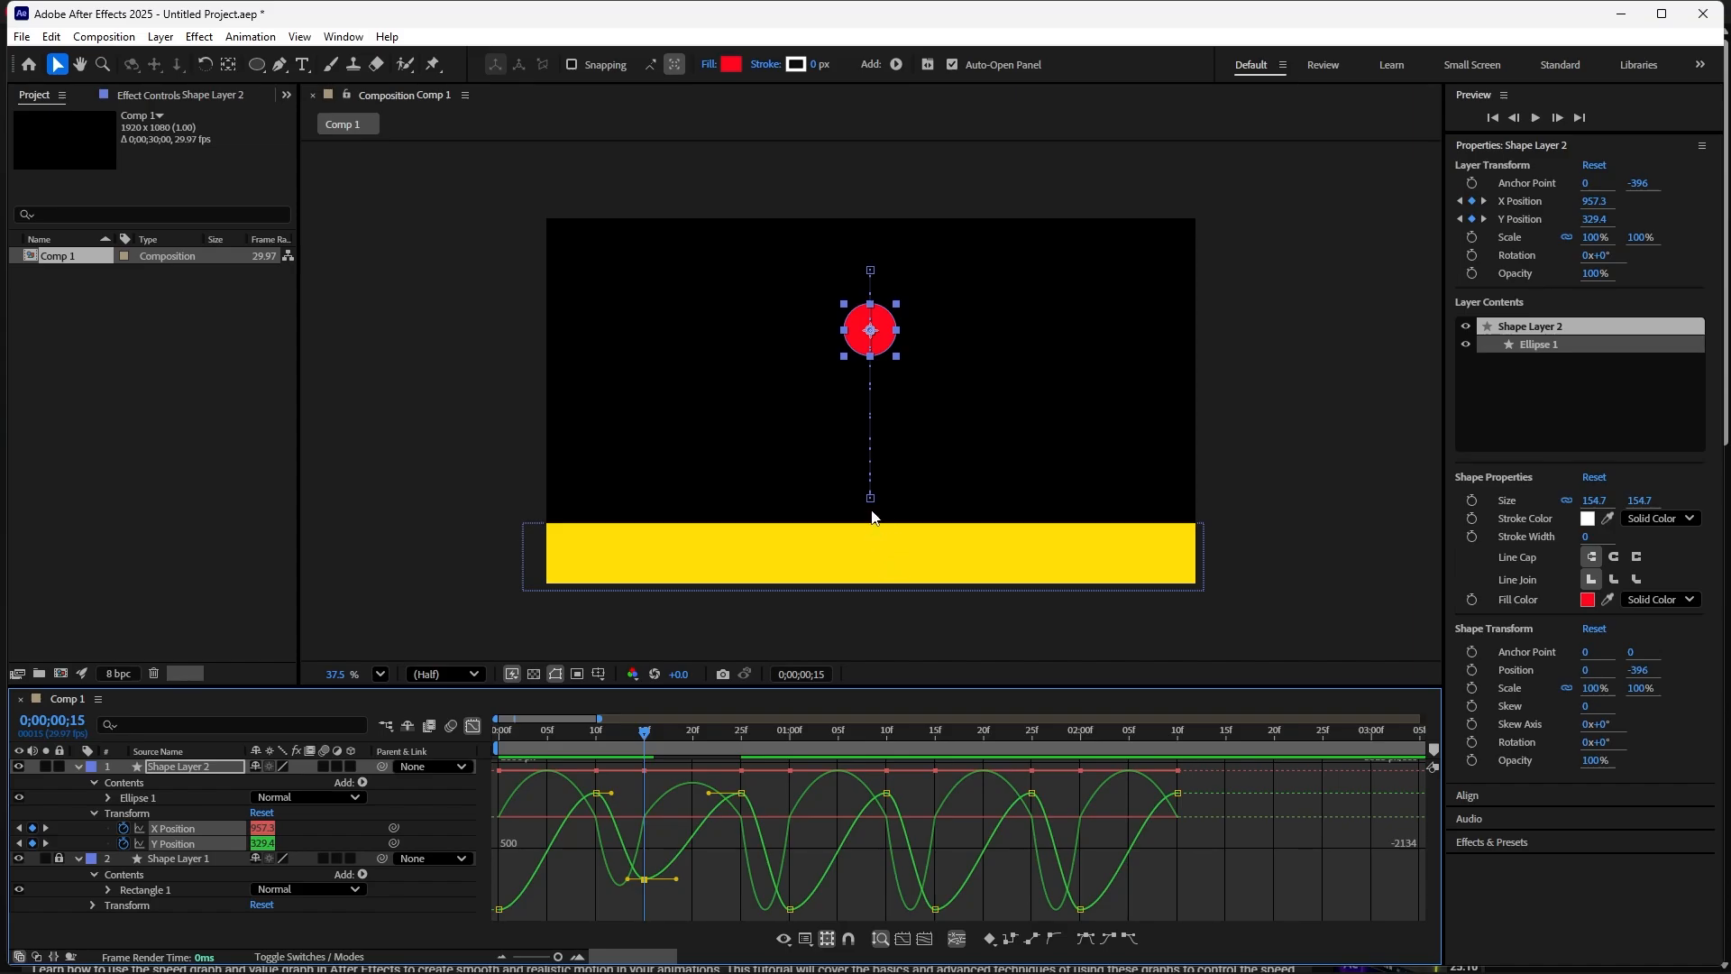
{"action": "left_click", "coordinate": [650, 734]}
{"action": "left_click_drag", "start_coordinate": [649, 733], "coordinate": [788, 875]}
{"action": "left_click", "coordinate": [792, 905]}
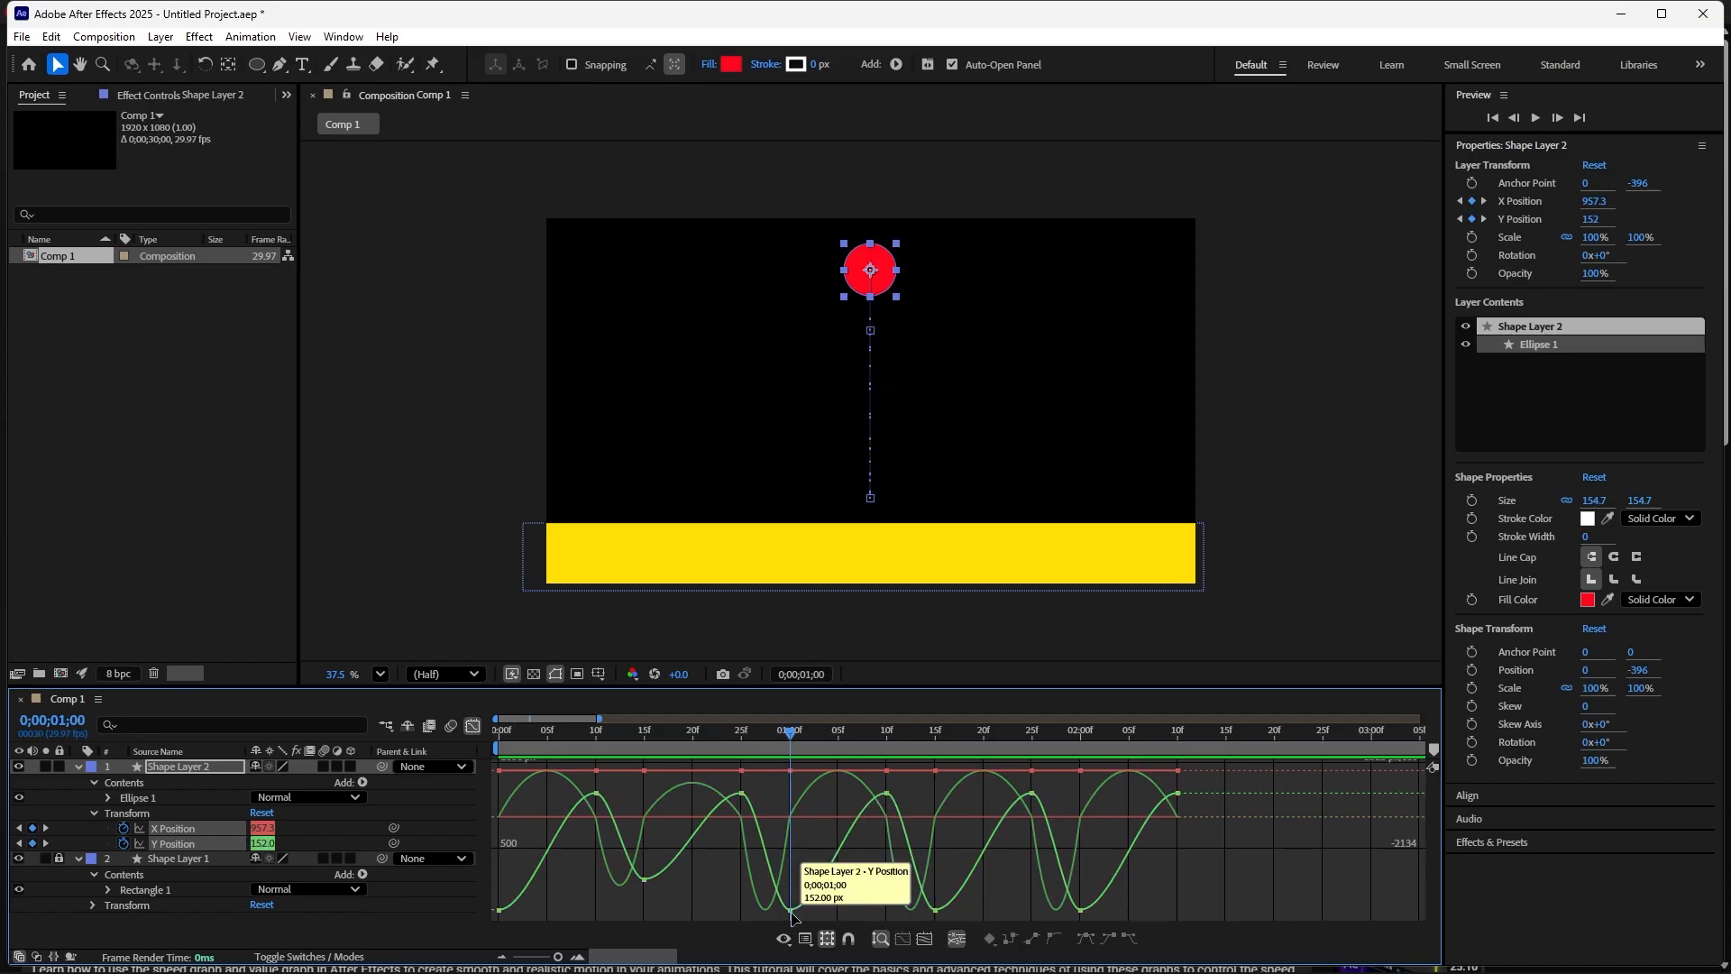
{"action": "left_click_drag", "start_coordinate": [792, 916], "coordinate": [792, 862]}
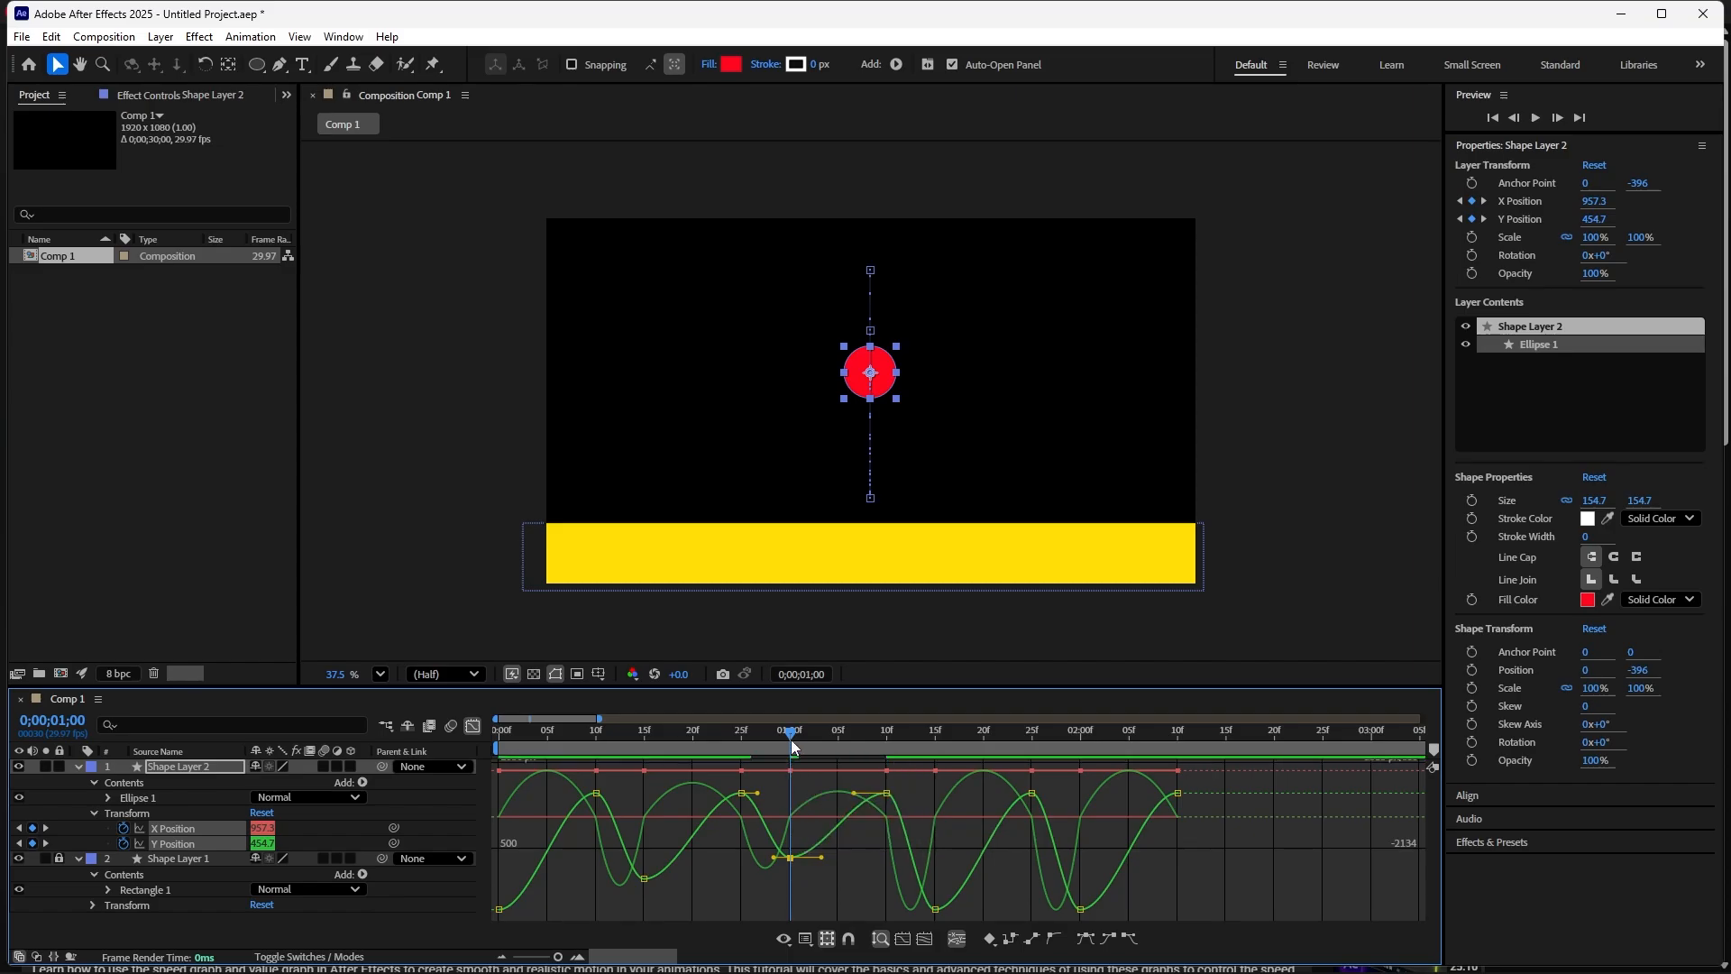
- Lower the third rebound by moving the Y Position peak keyframe at 01;15 to about 543 px
{"action": "left_click_drag", "start_coordinate": [790, 732], "coordinate": [936, 968]}
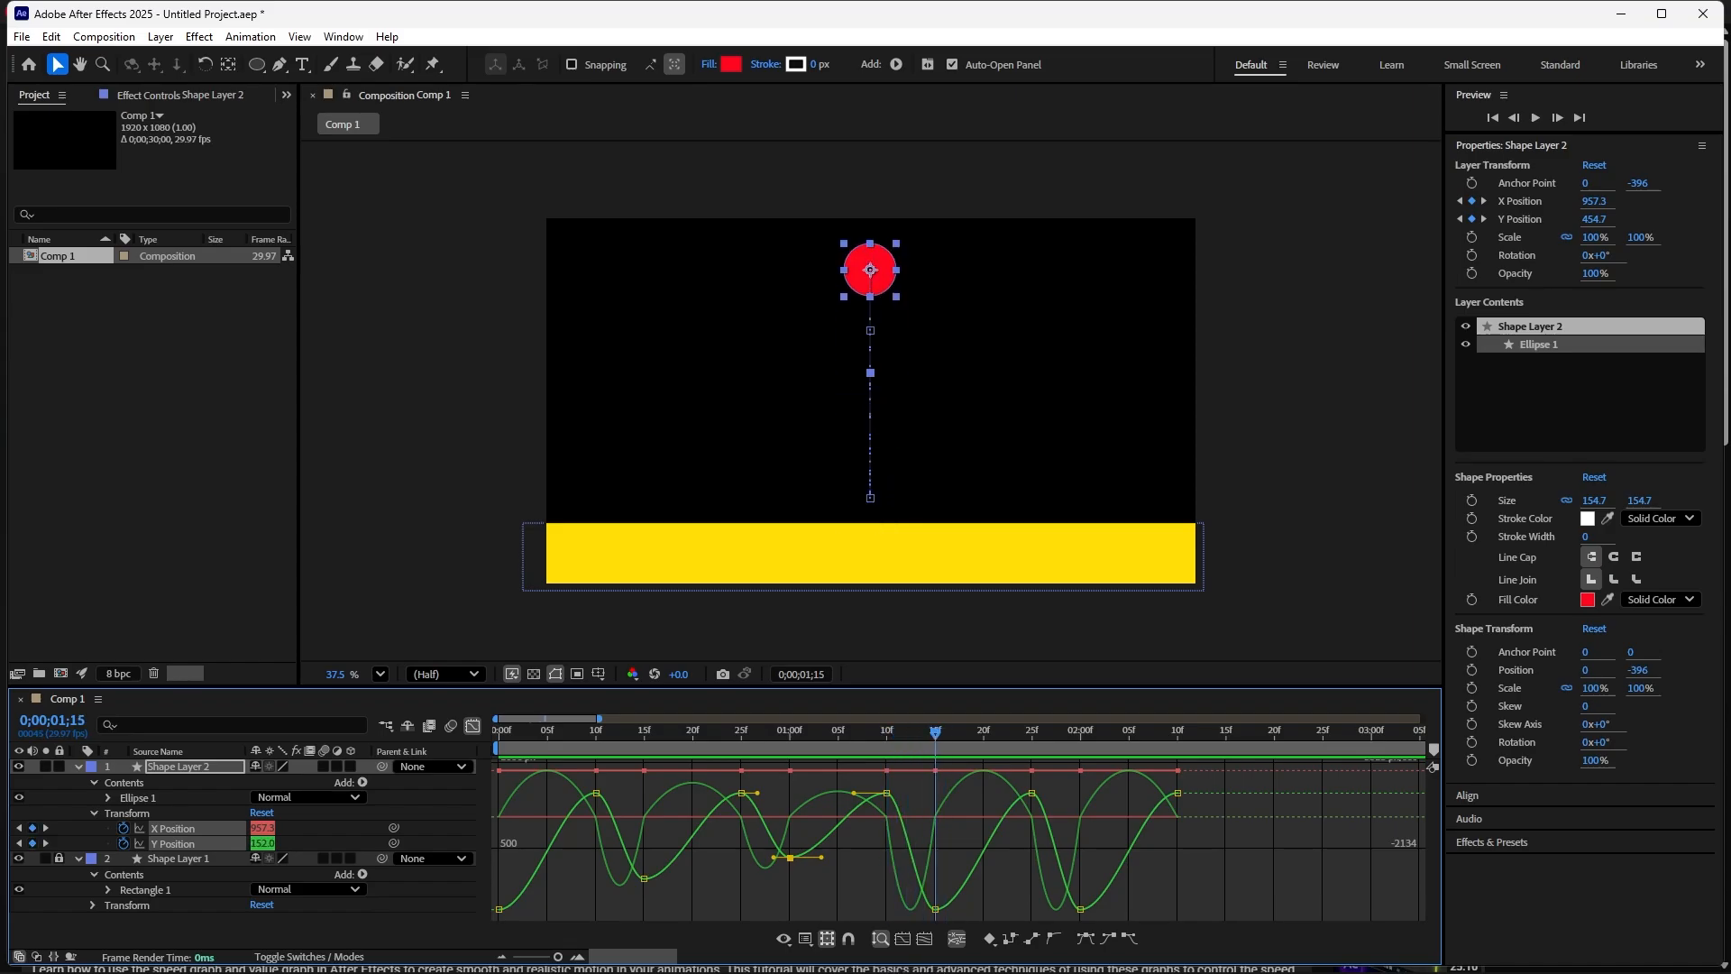
{"action": "left_click", "coordinate": [936, 909]}
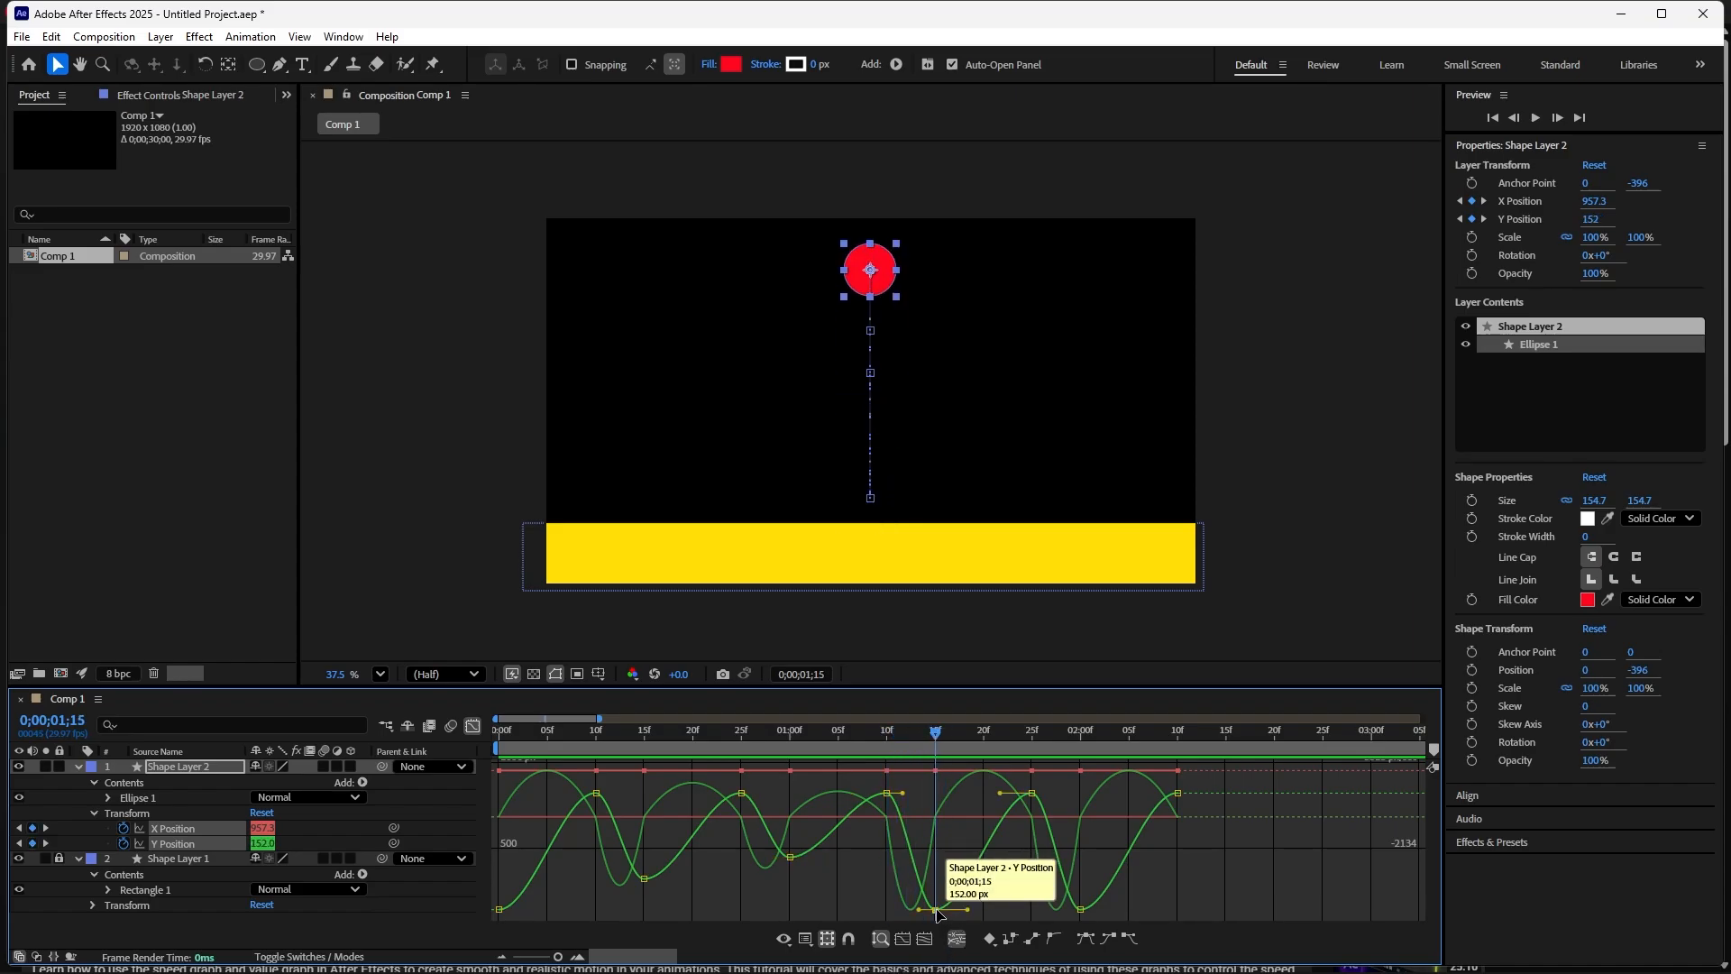
{"action": "left_click_drag", "start_coordinate": [938, 913], "coordinate": [936, 844]}
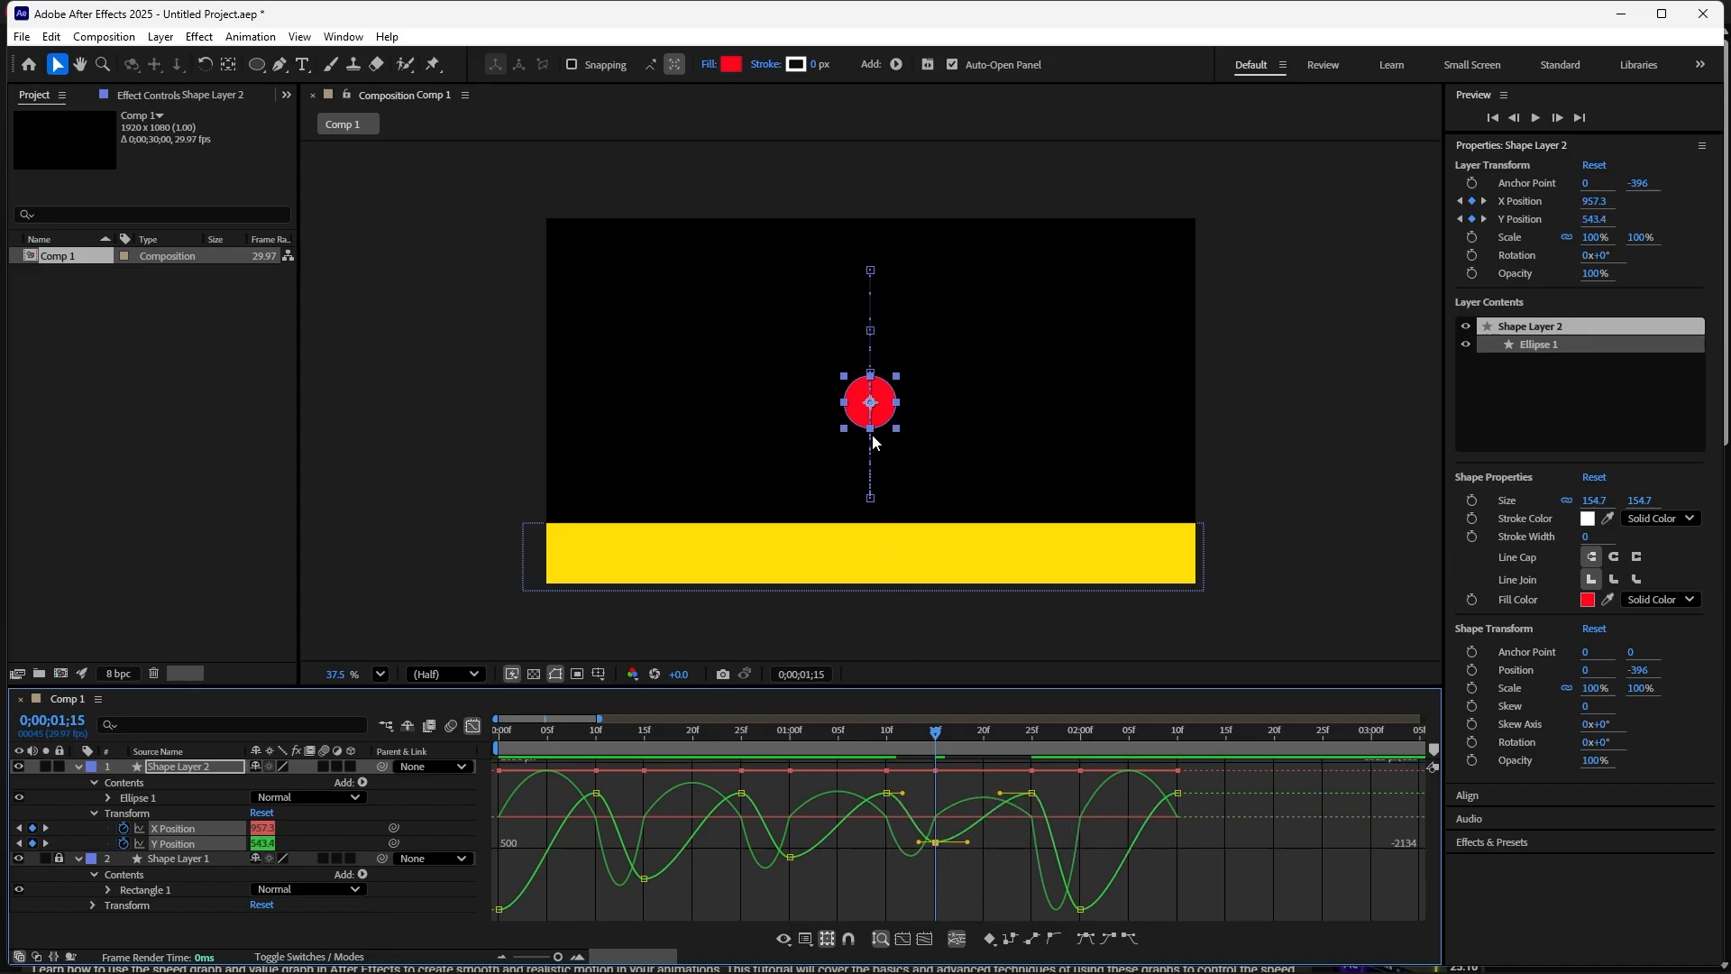
- Lower the fourth rebound by moving the Y Position peak keyframe at 02;00 to about 658 px
{"action": "left_click_drag", "start_coordinate": [938, 734], "coordinate": [938, 838]}
{"action": "left_click_drag", "start_coordinate": [934, 732], "coordinate": [1076, 808]}
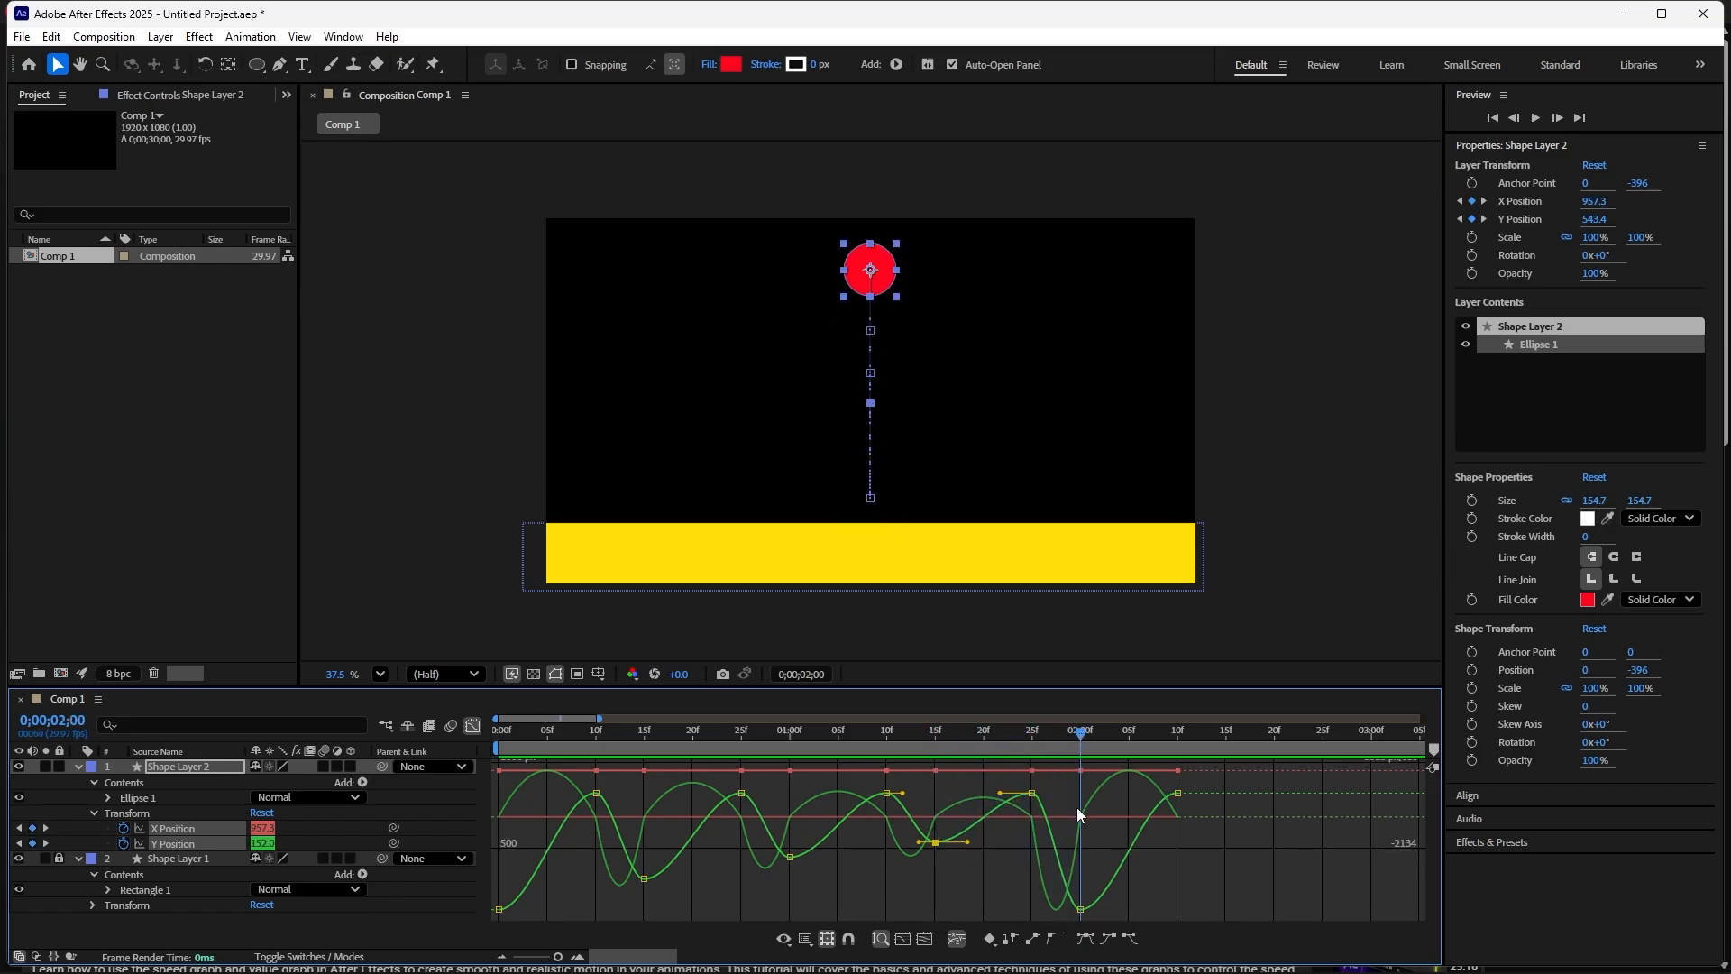
{"action": "left_click", "coordinate": [1083, 914]}
{"action": "left_click_drag", "start_coordinate": [1083, 913], "coordinate": [1079, 824]}
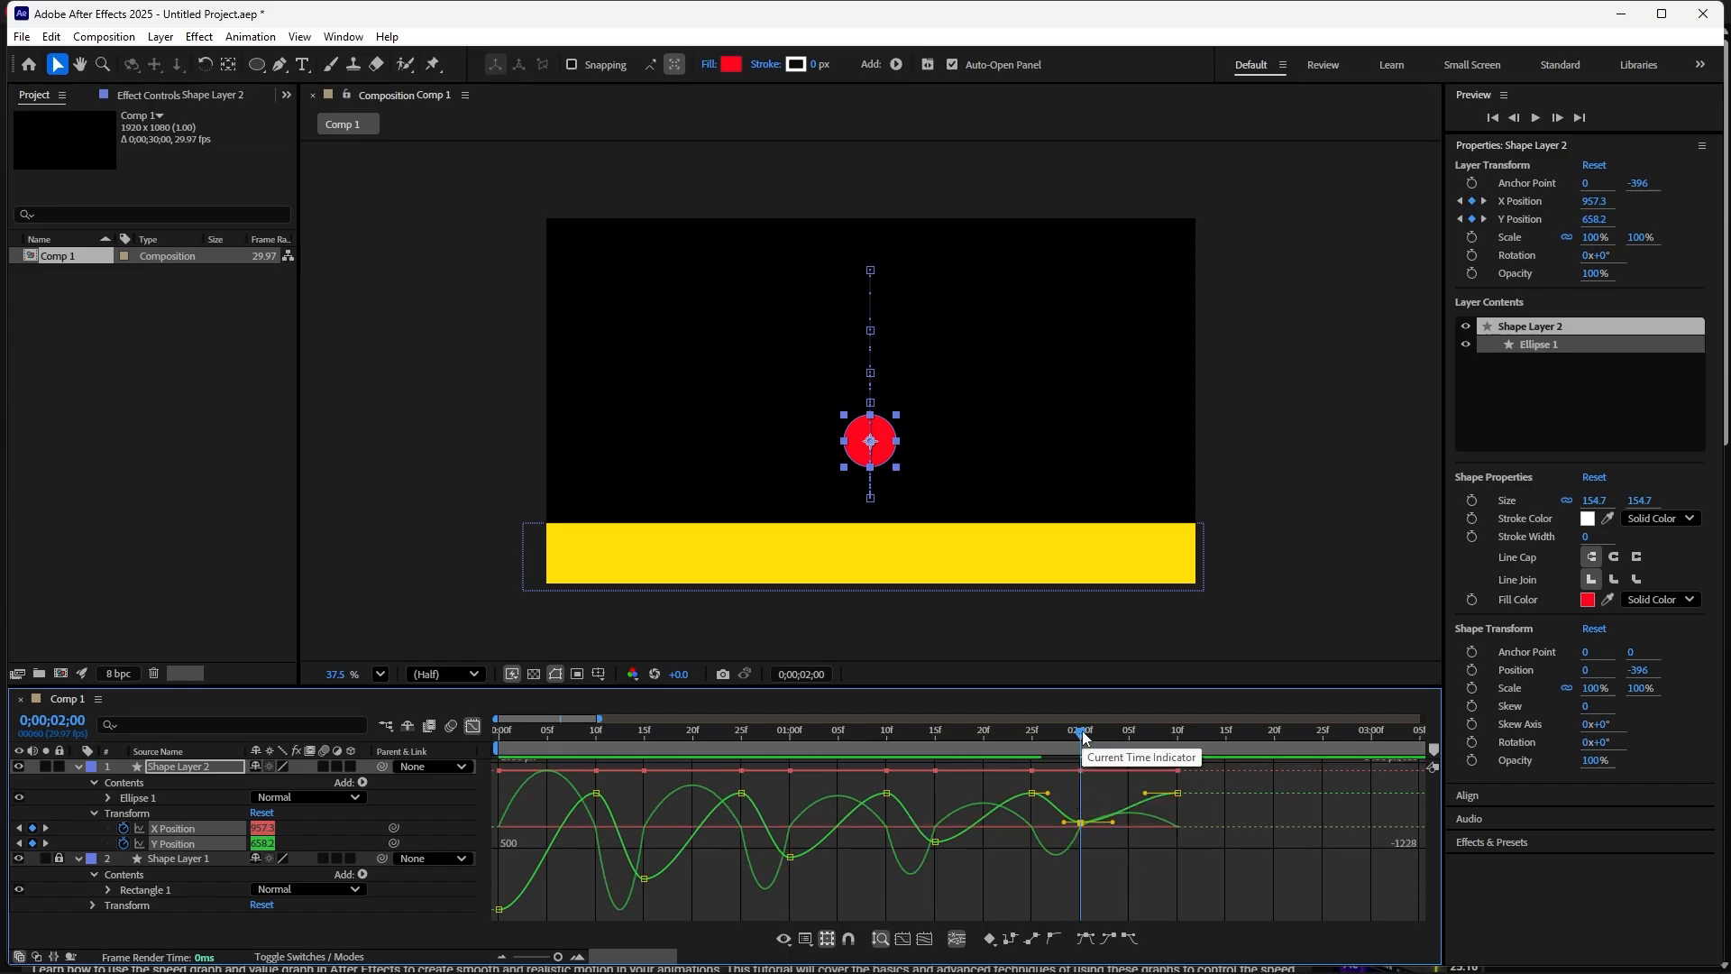
- Play back the decaying bounce animation from the start and return to the first frame
{"action": "key", "text": "Home"}
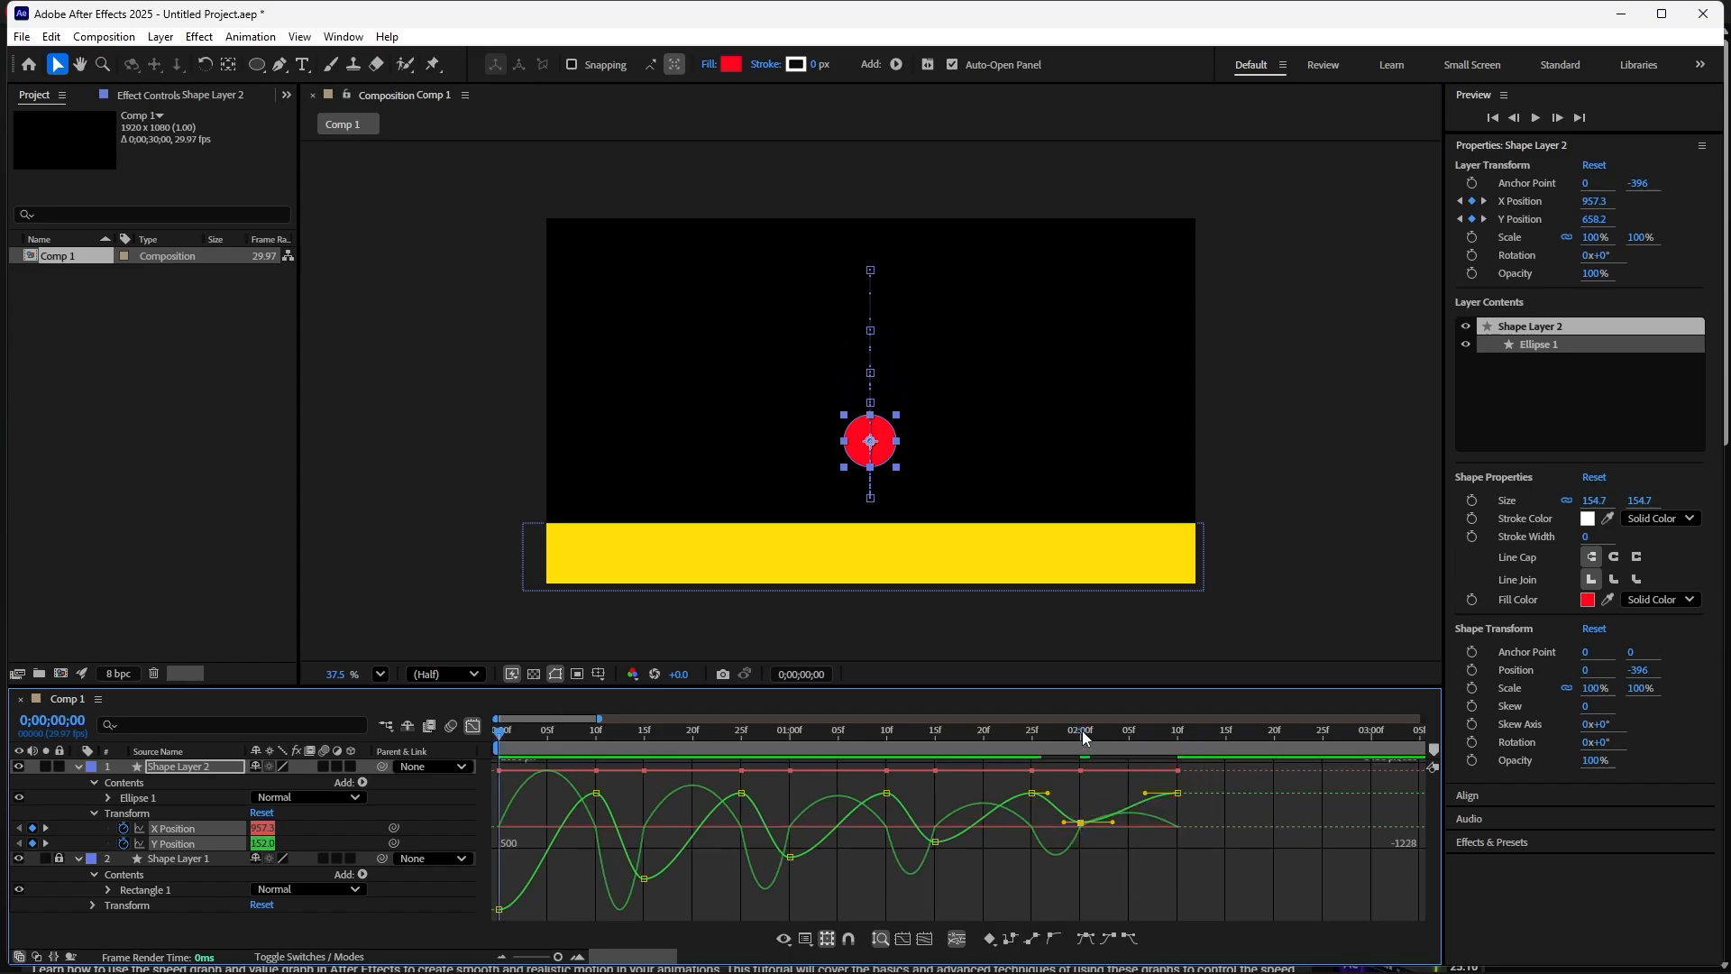
{"action": "key", "text": "space"}
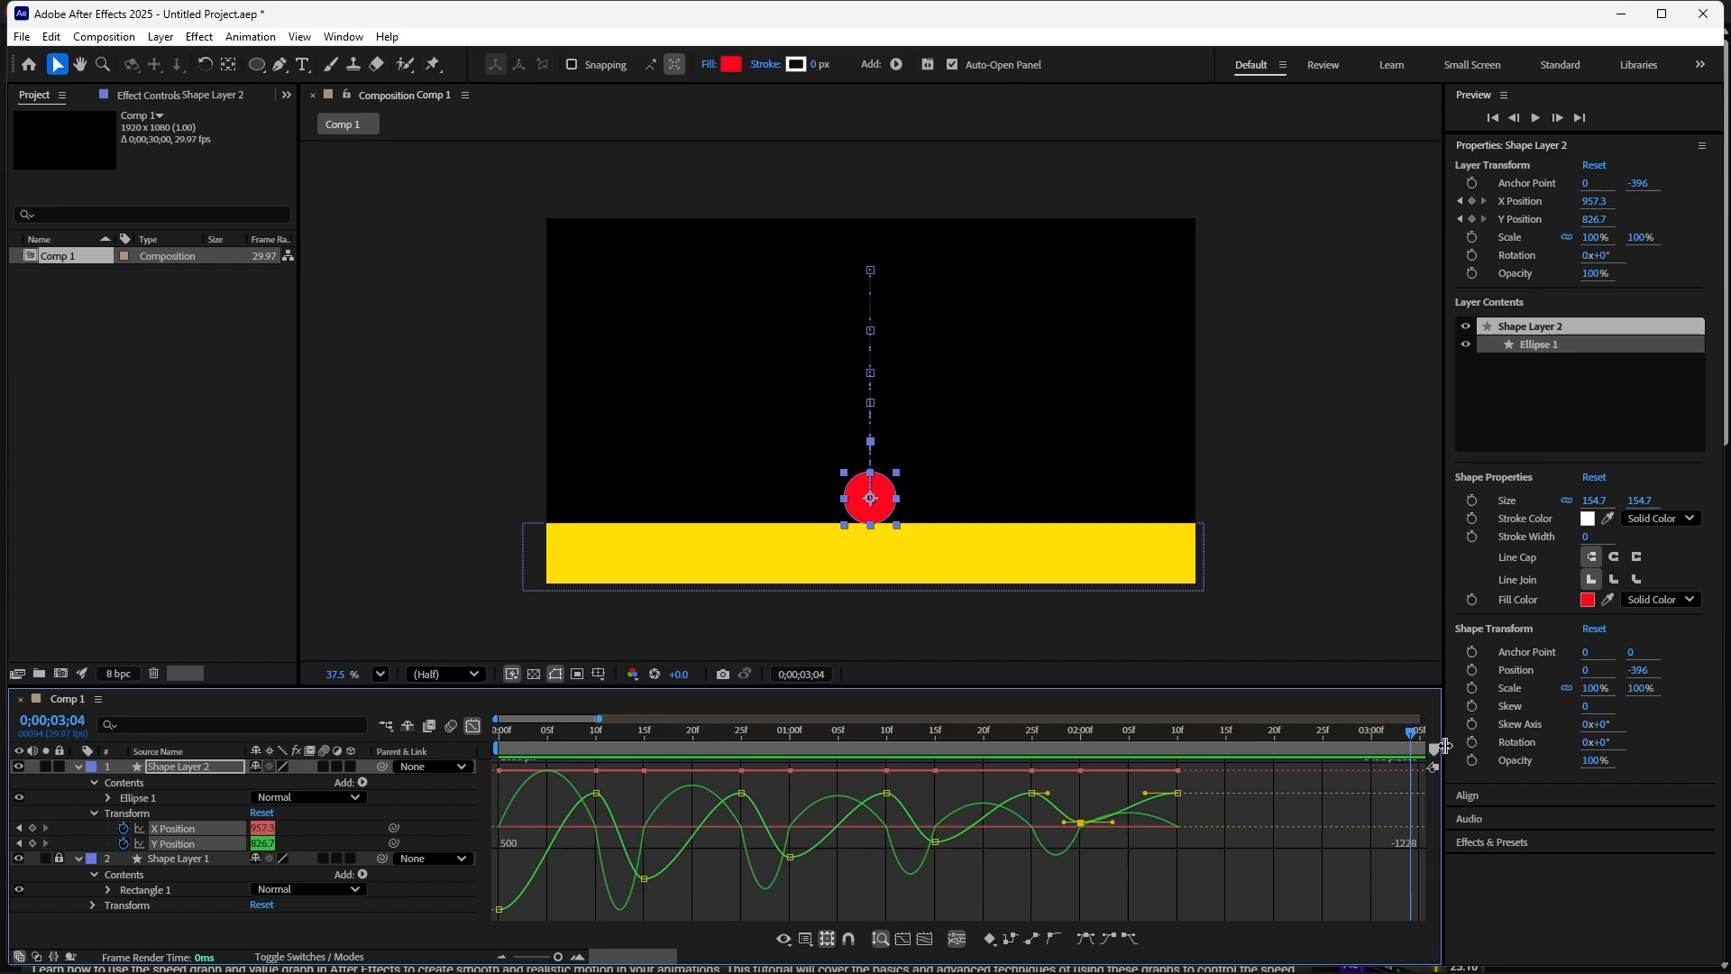
{"action": "key", "text": "Home"}
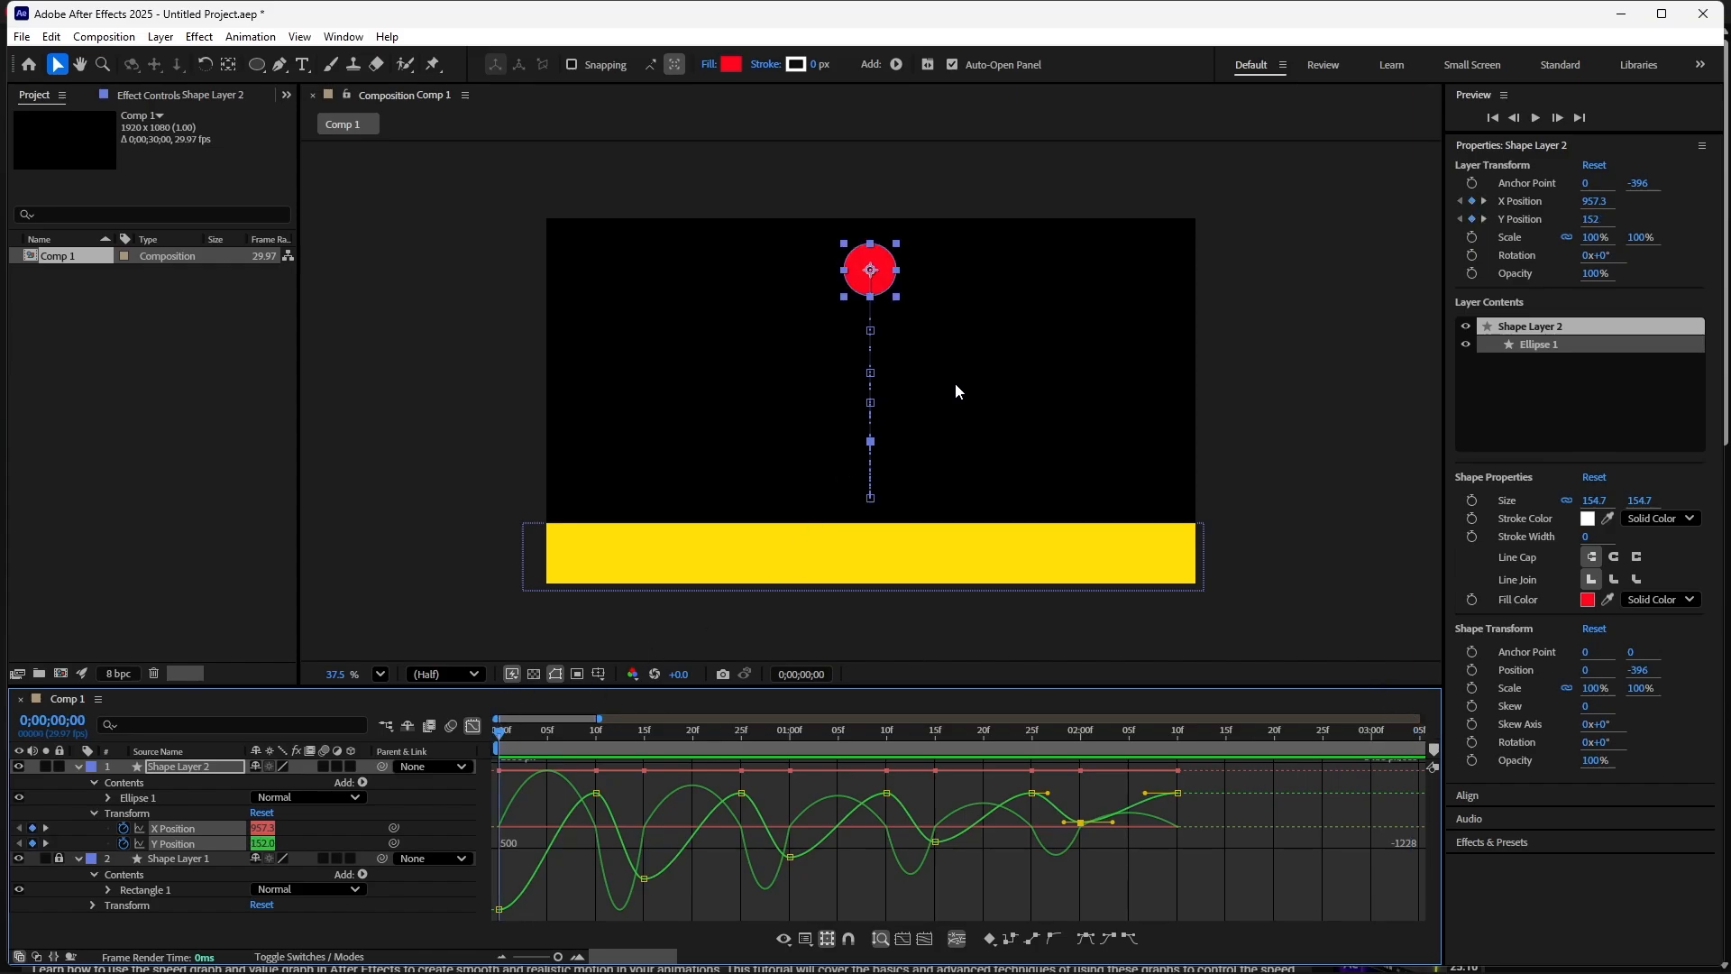
- Show the Y Position speed graph and convert the floor-contact keyframe at frame 10 to linear
{"action": "left_click", "coordinate": [824, 451]}
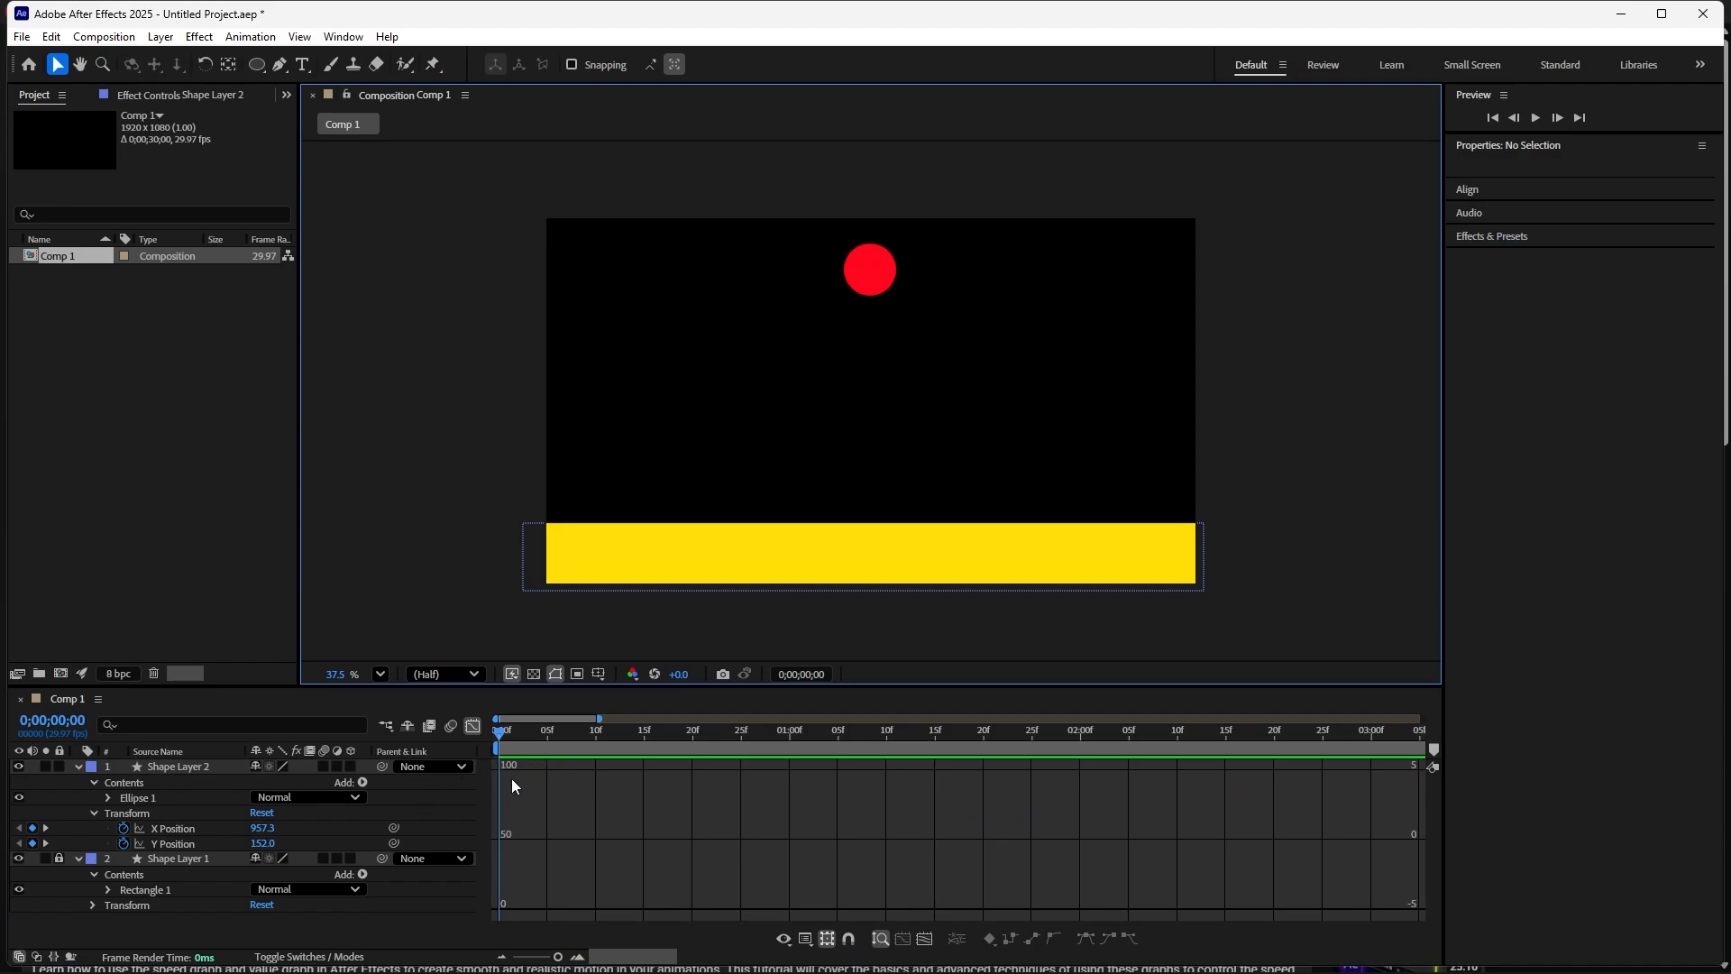
{"action": "left_click", "coordinate": [181, 840]}
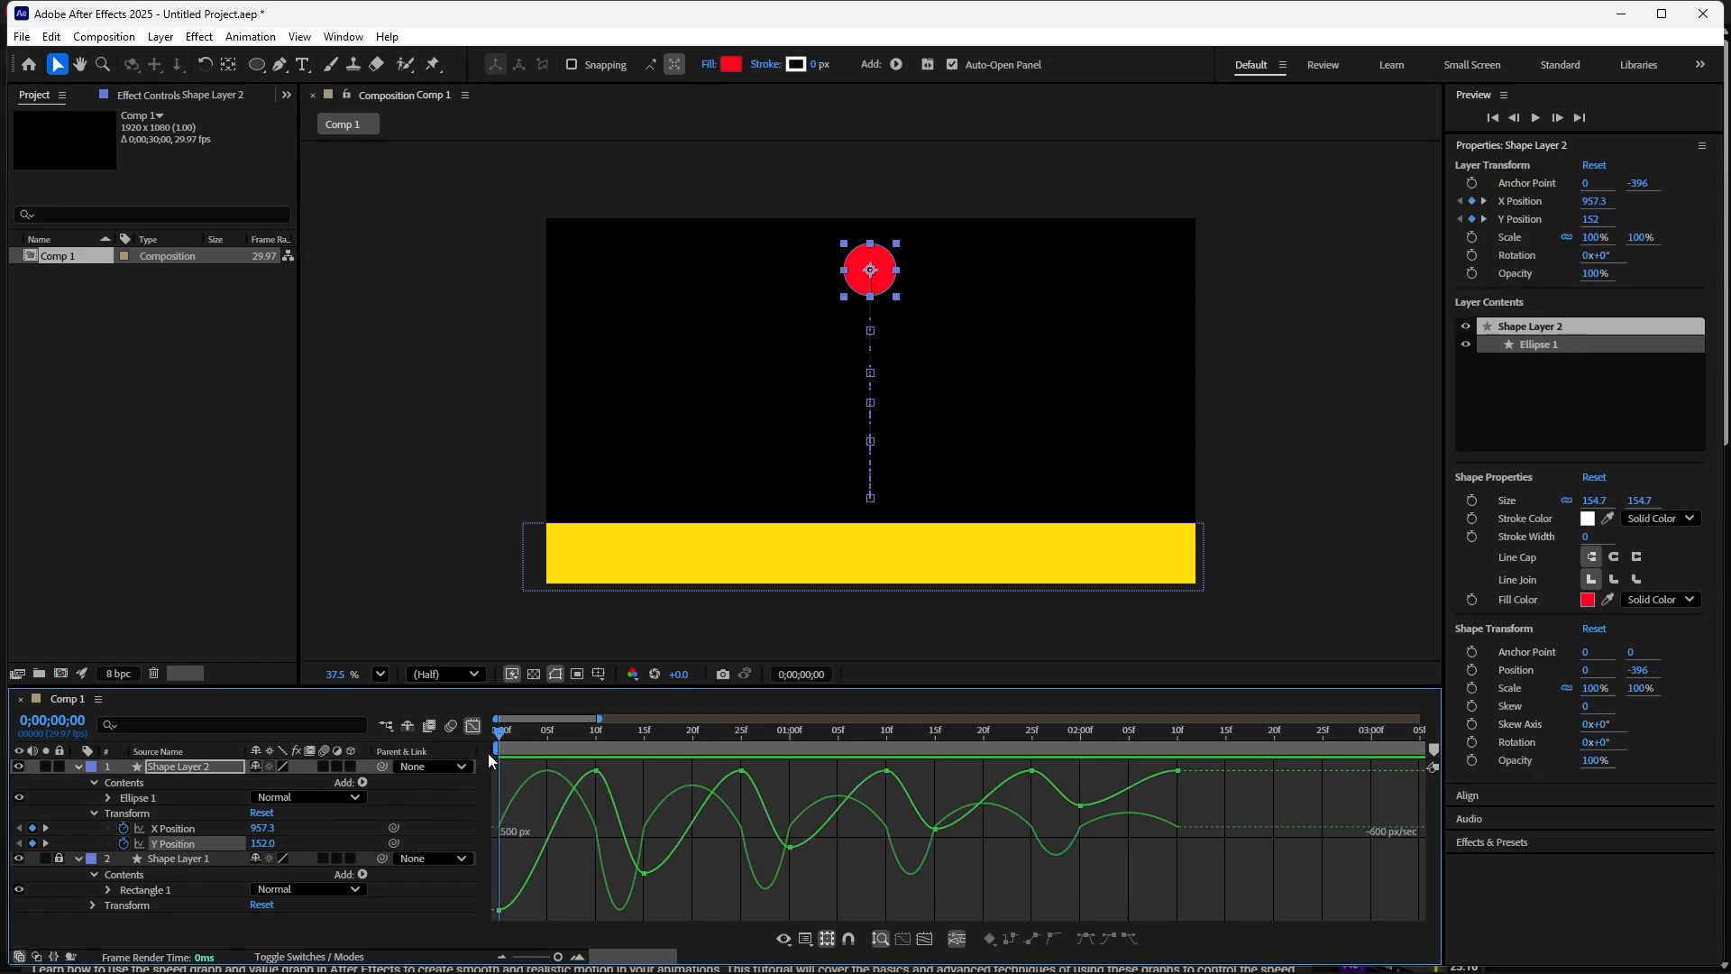
{"action": "left_click_drag", "start_coordinate": [500, 732], "coordinate": [598, 826]}
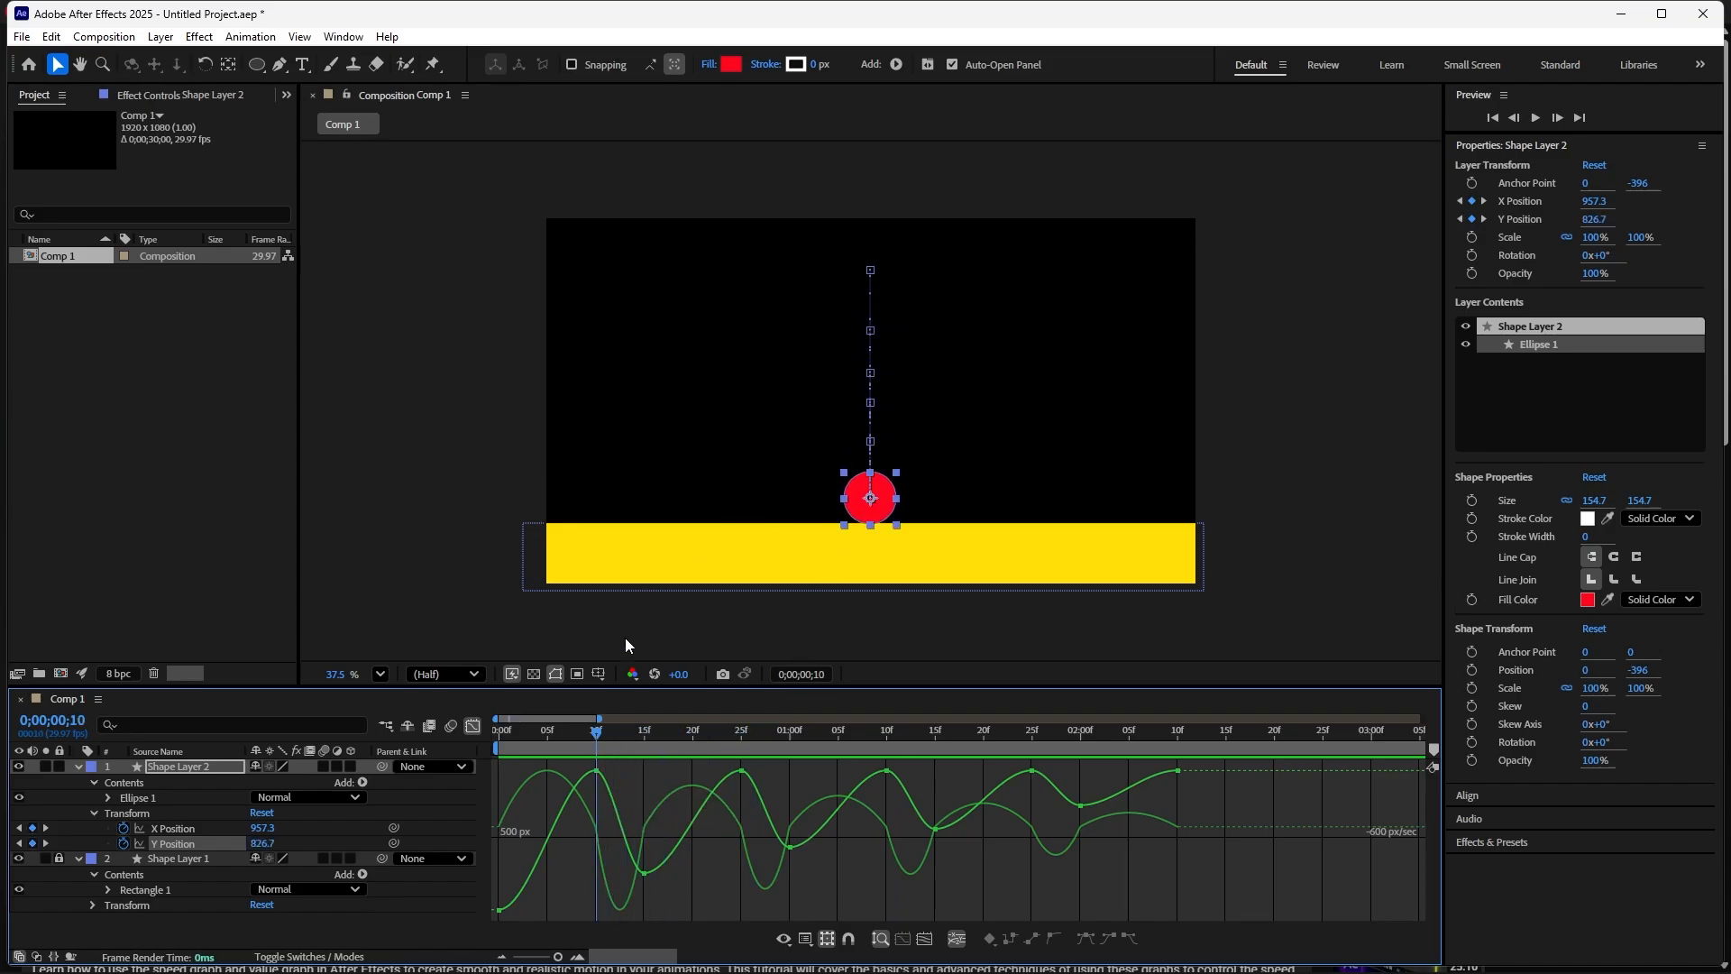
{"action": "mouse_move", "coordinate": [599, 771]}
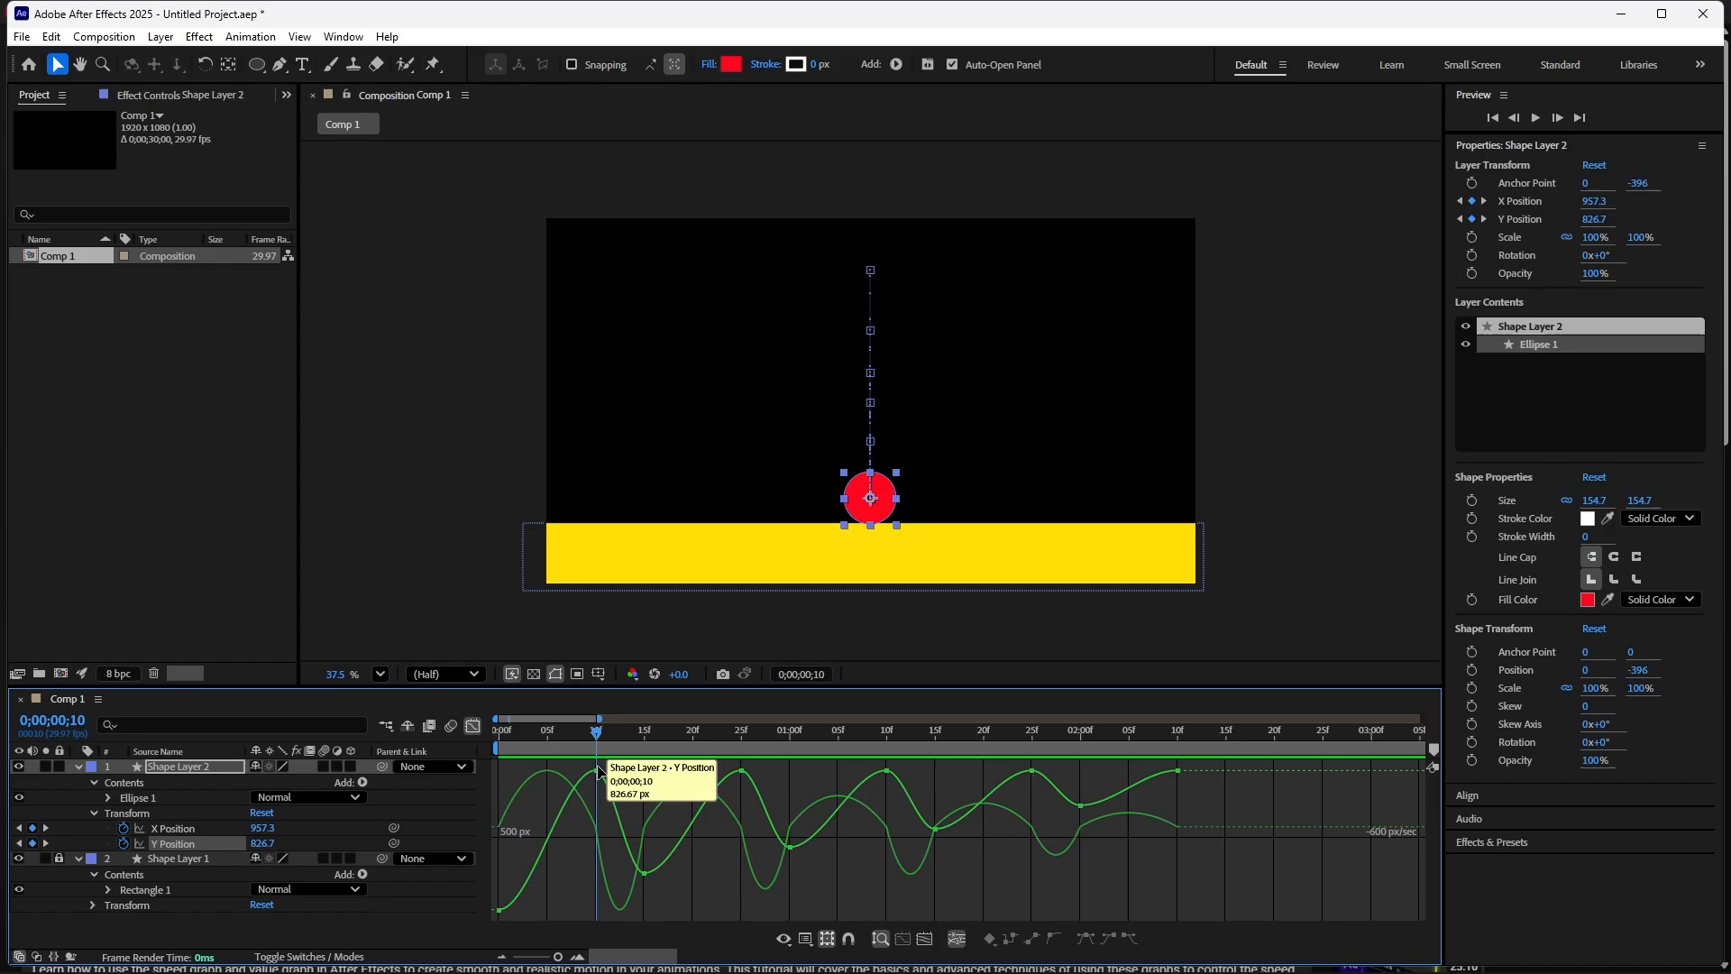
{"action": "left_click", "coordinate": [597, 771]}
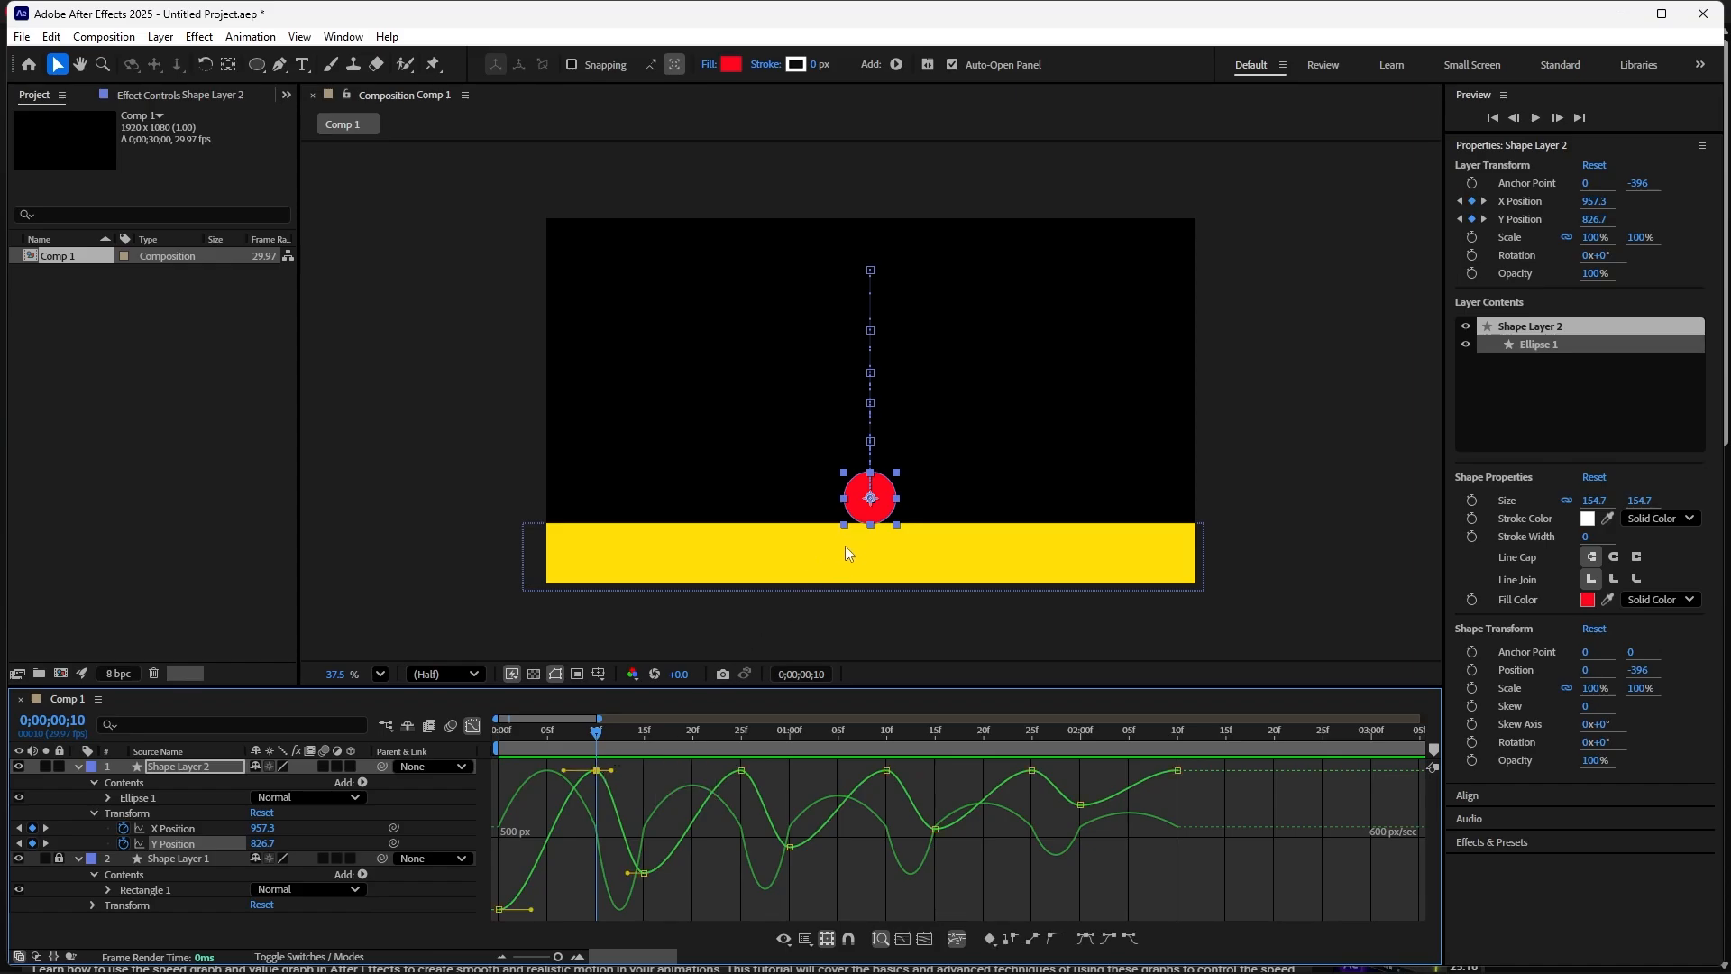
{"action": "mouse_move", "coordinate": [601, 774]}
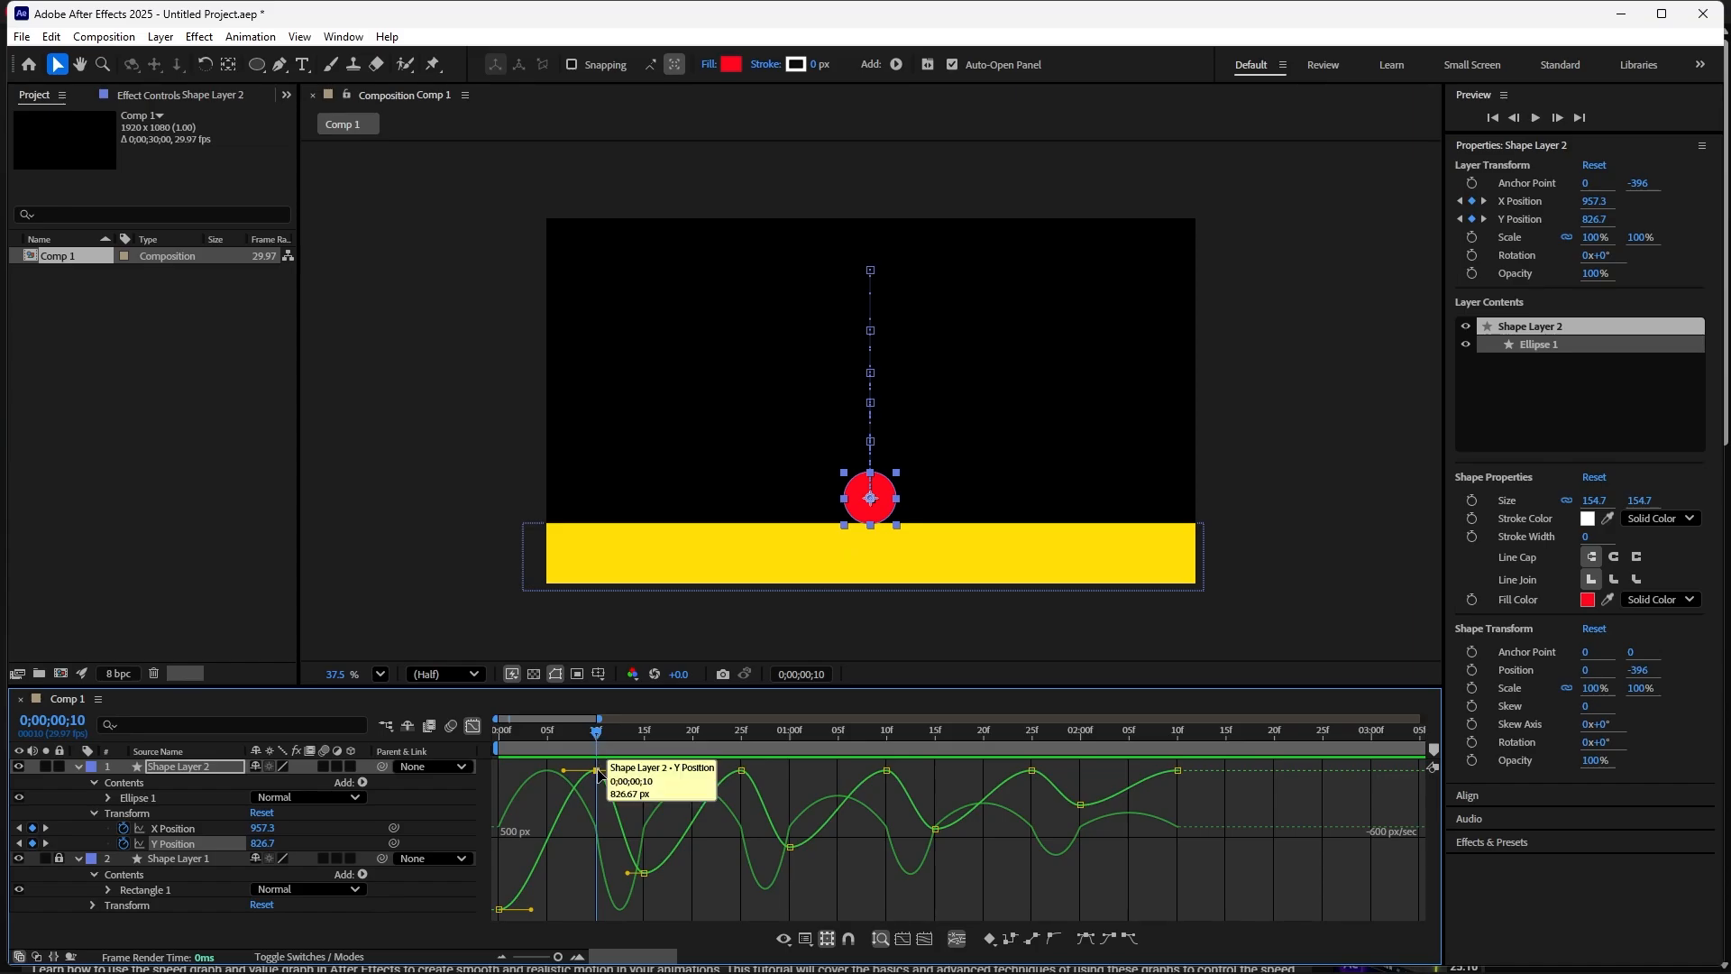
{"action": "left_click", "coordinate": [741, 771]}
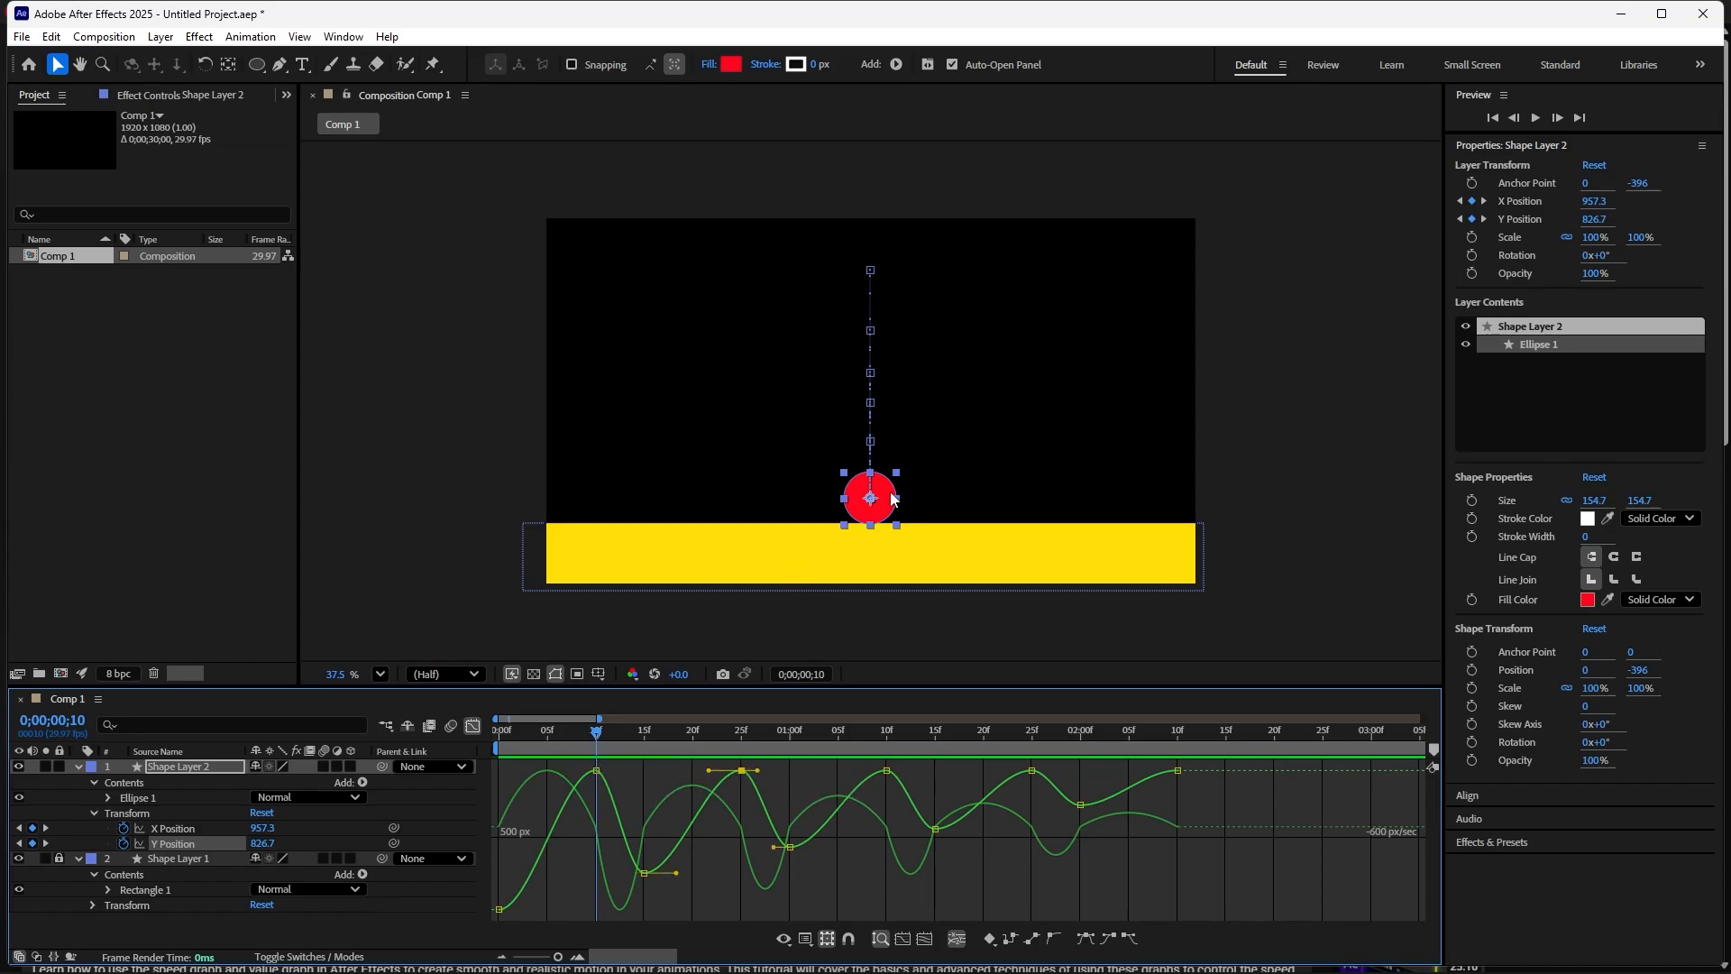
{"action": "left_click", "coordinate": [596, 773]}
{"action": "left_click", "coordinate": [1034, 942]}
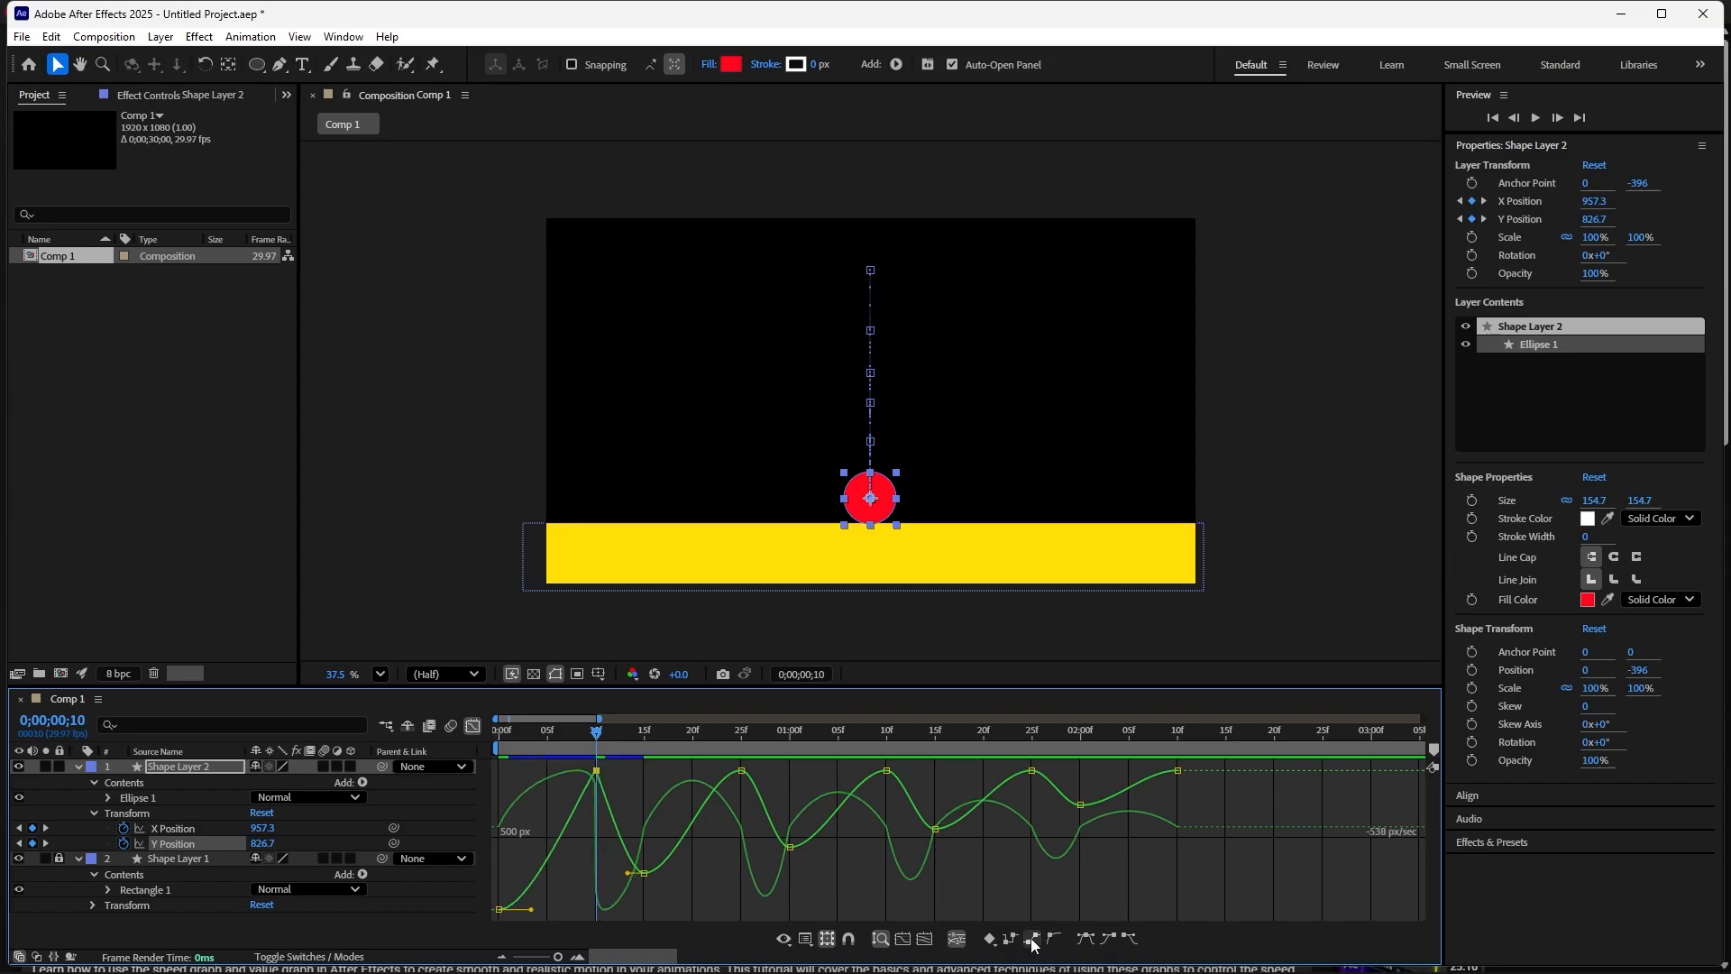
- Convert the floor-contact Y Position keyframes at 00;25 and 01;10 to linear
{"action": "left_click_drag", "start_coordinate": [603, 739], "coordinate": [738, 791]}
{"action": "left_click", "coordinate": [741, 771]}
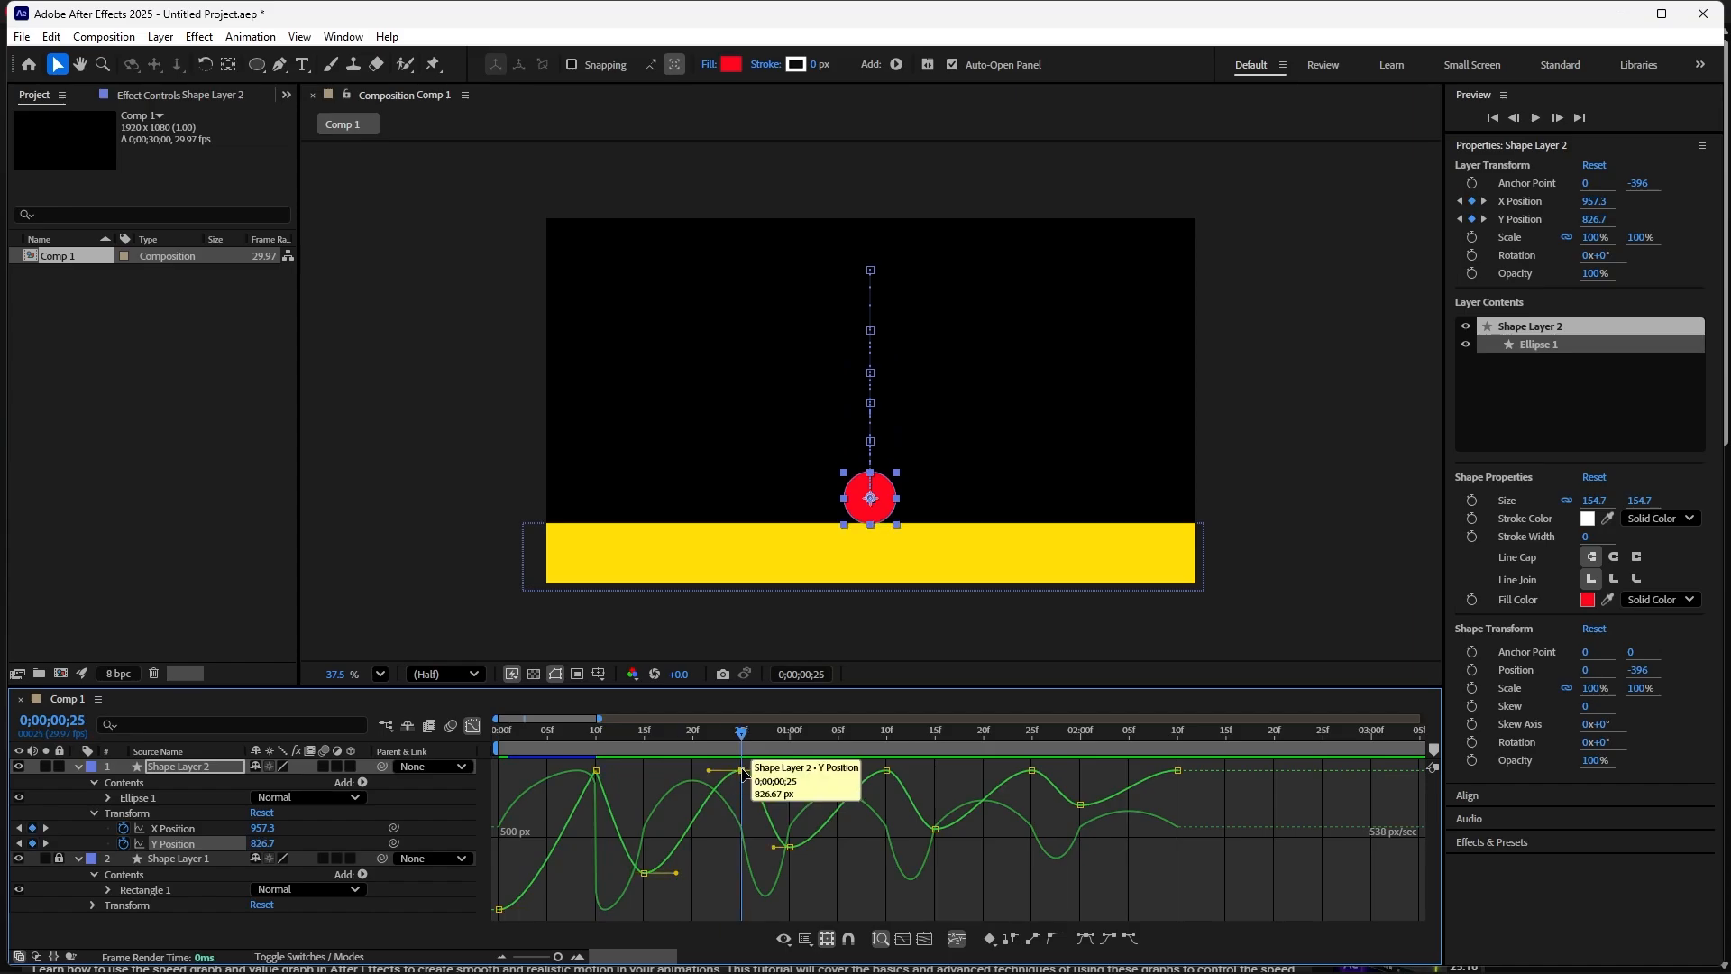
{"action": "left_click", "coordinate": [1035, 939]}
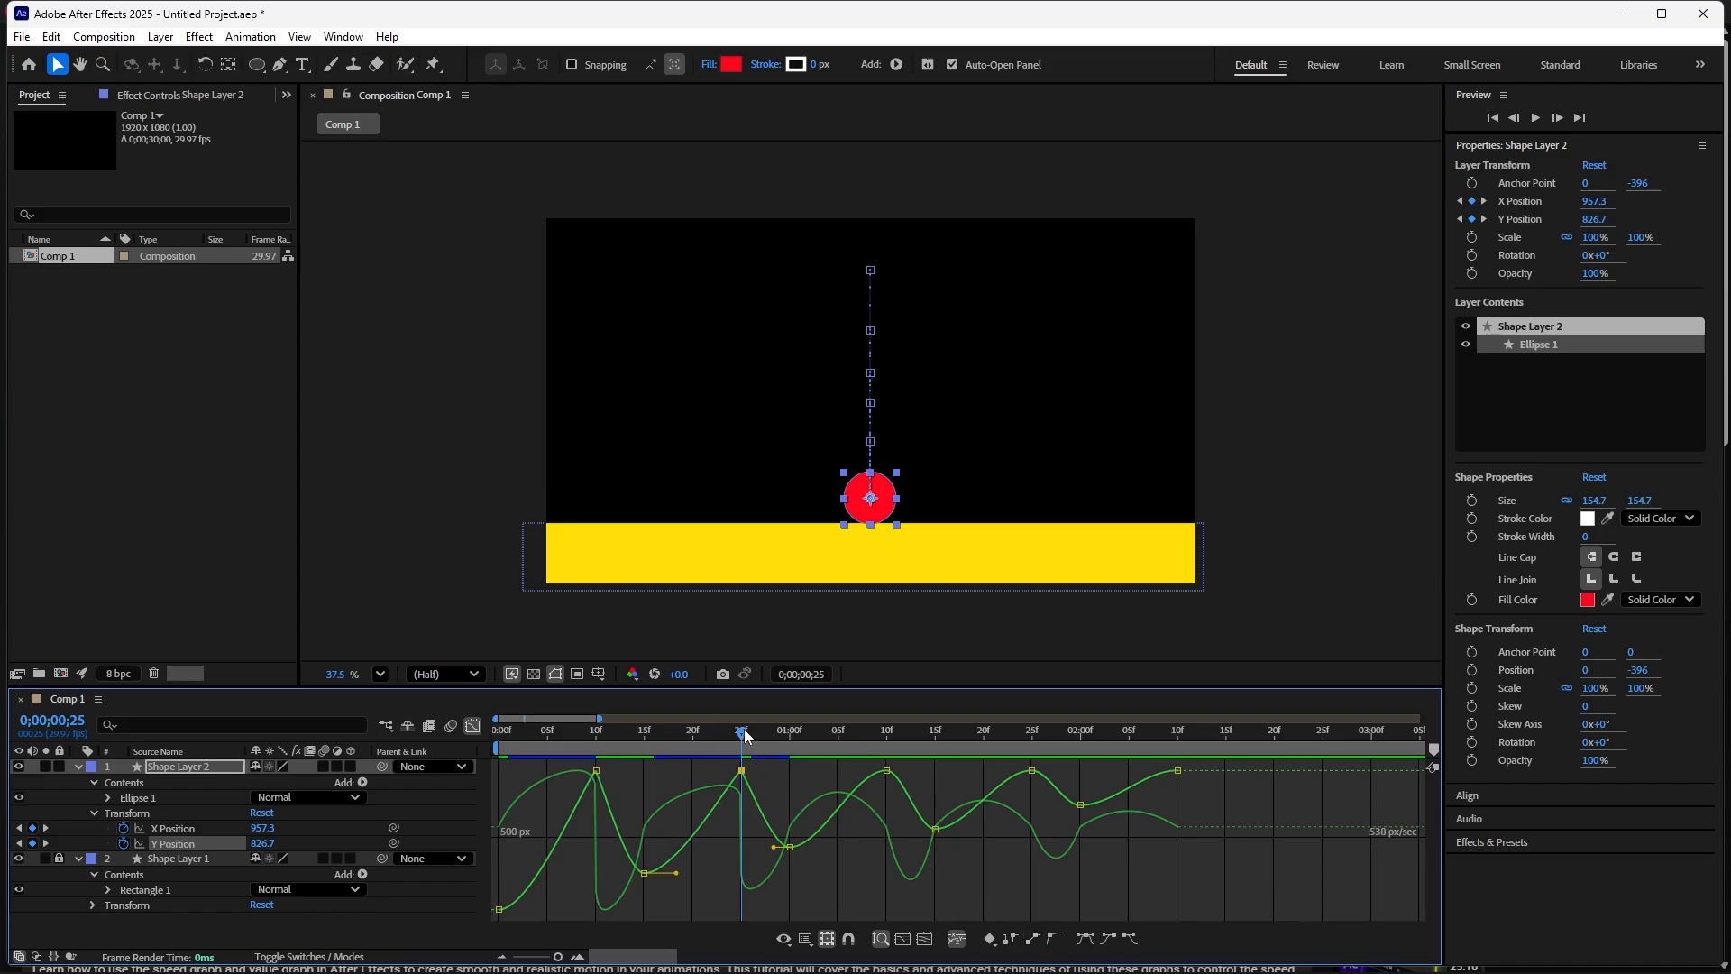
{"action": "left_click_drag", "start_coordinate": [744, 728], "coordinate": [884, 782]}
{"action": "left_click", "coordinate": [887, 770]}
{"action": "left_click", "coordinate": [1032, 938]}
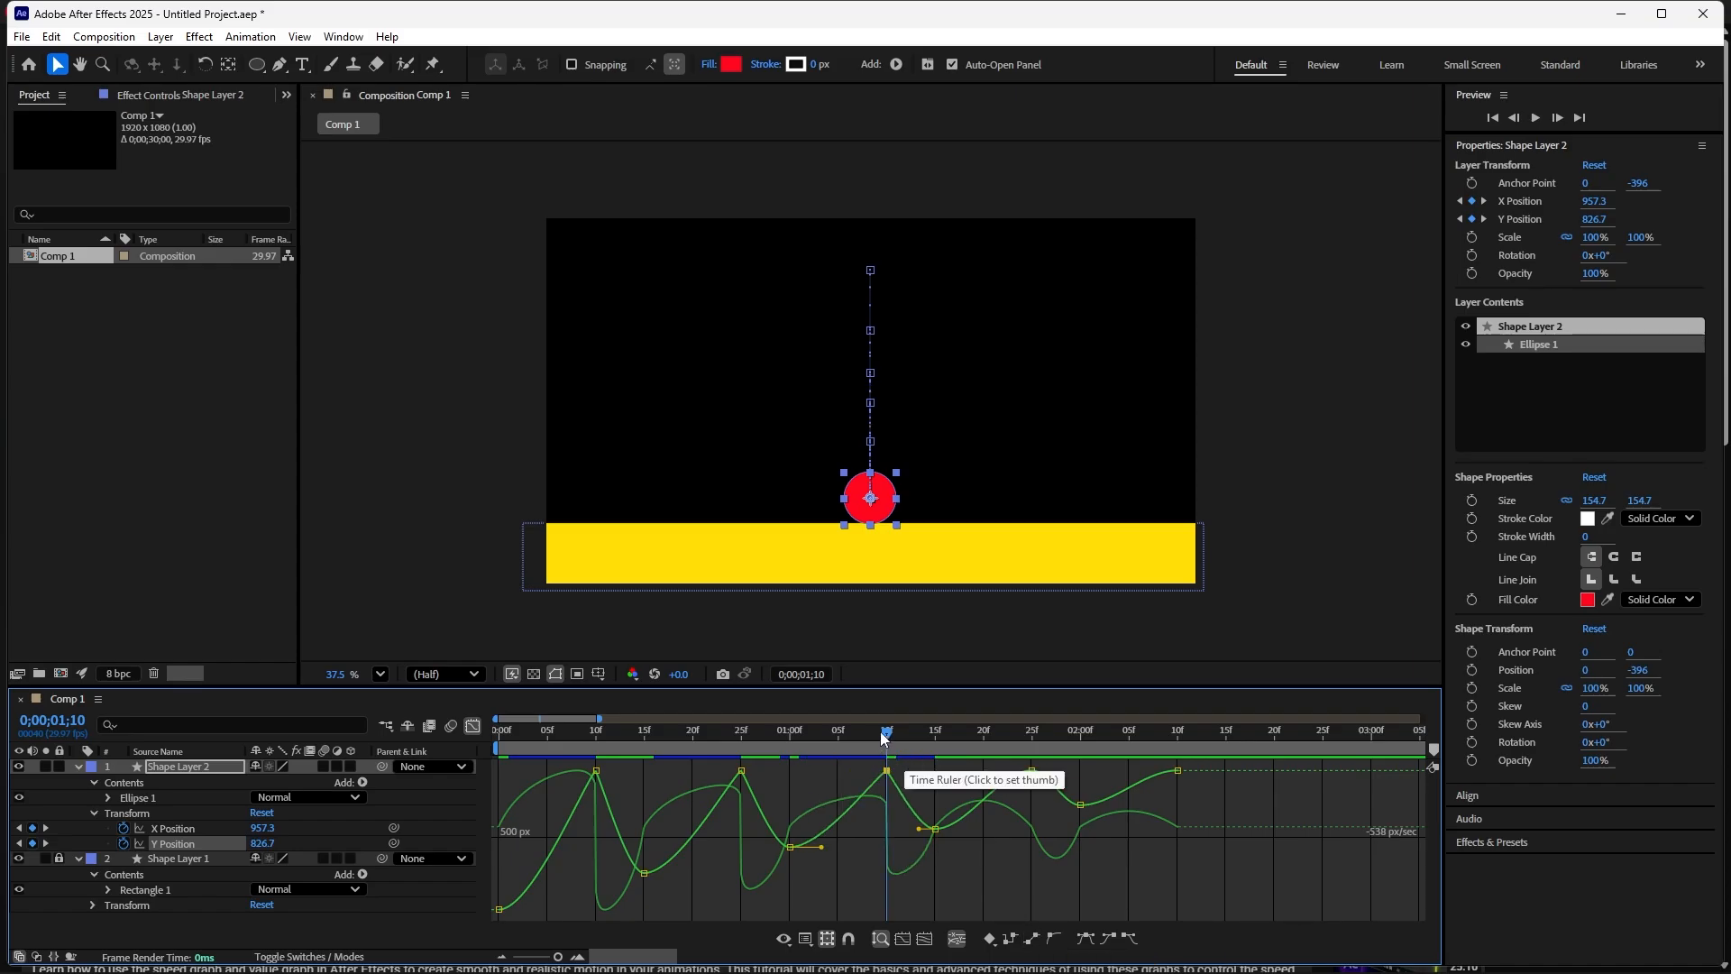
- Convert the floor-contact Y Position keyframes at 01;25 and 02;10 to linear
{"action": "left_click_drag", "start_coordinate": [880, 732], "coordinate": [1025, 781]}
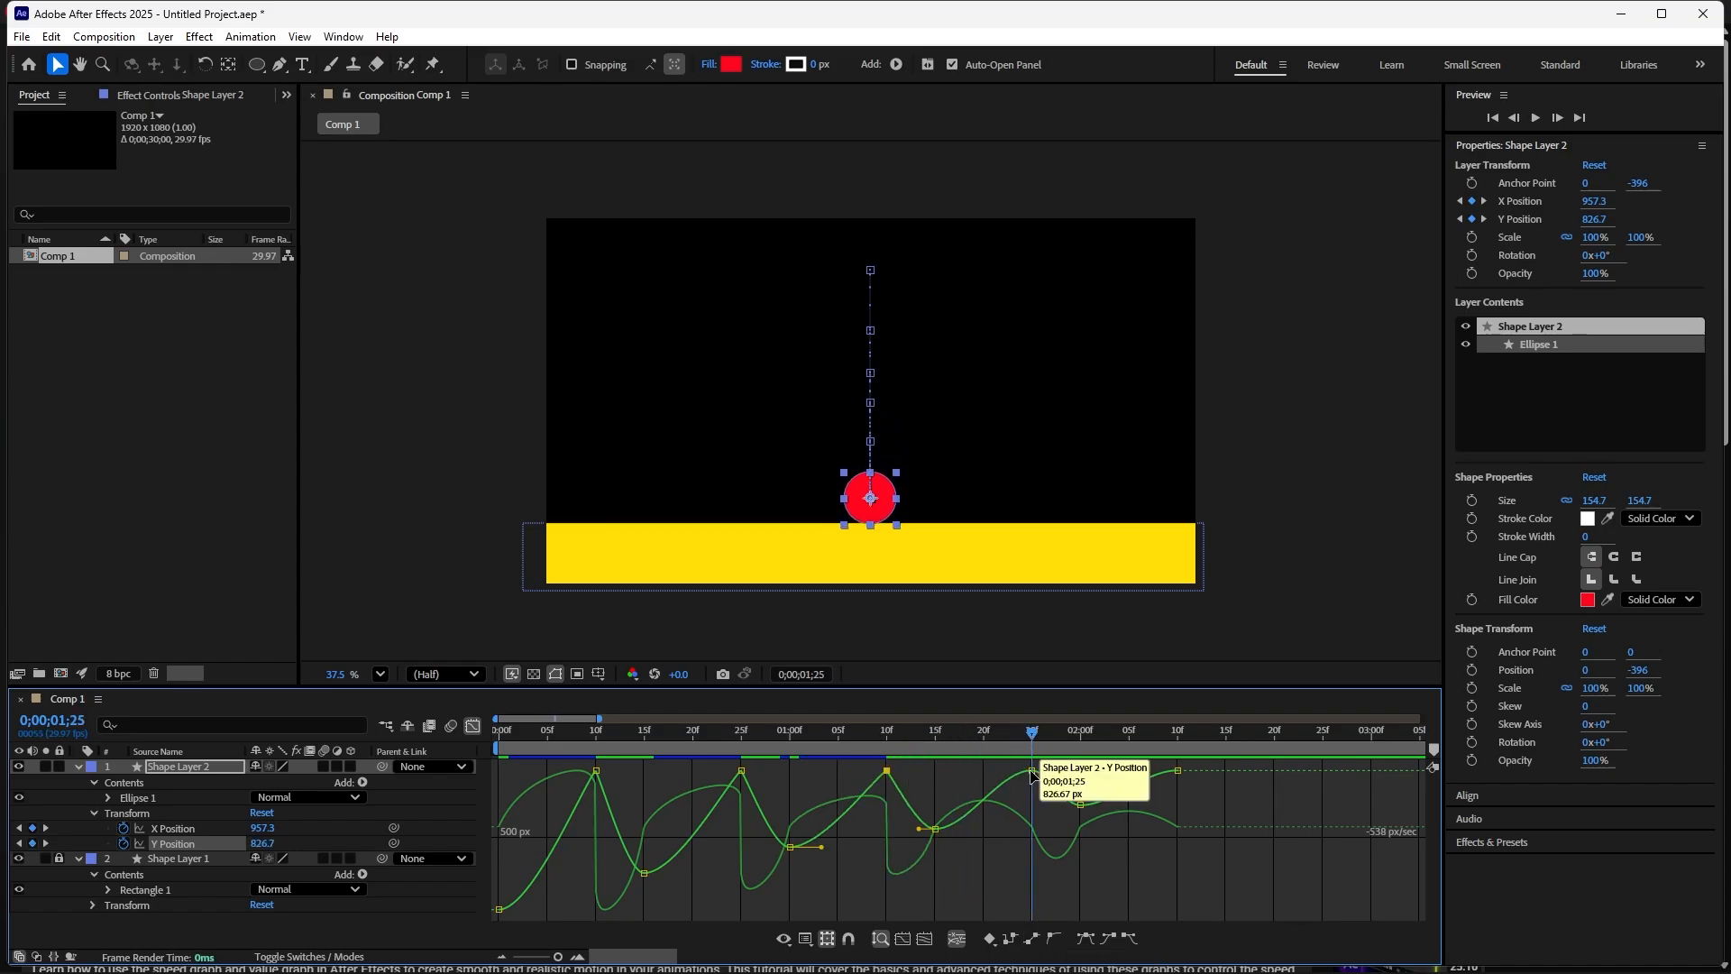
{"action": "left_click", "coordinate": [1033, 772]}
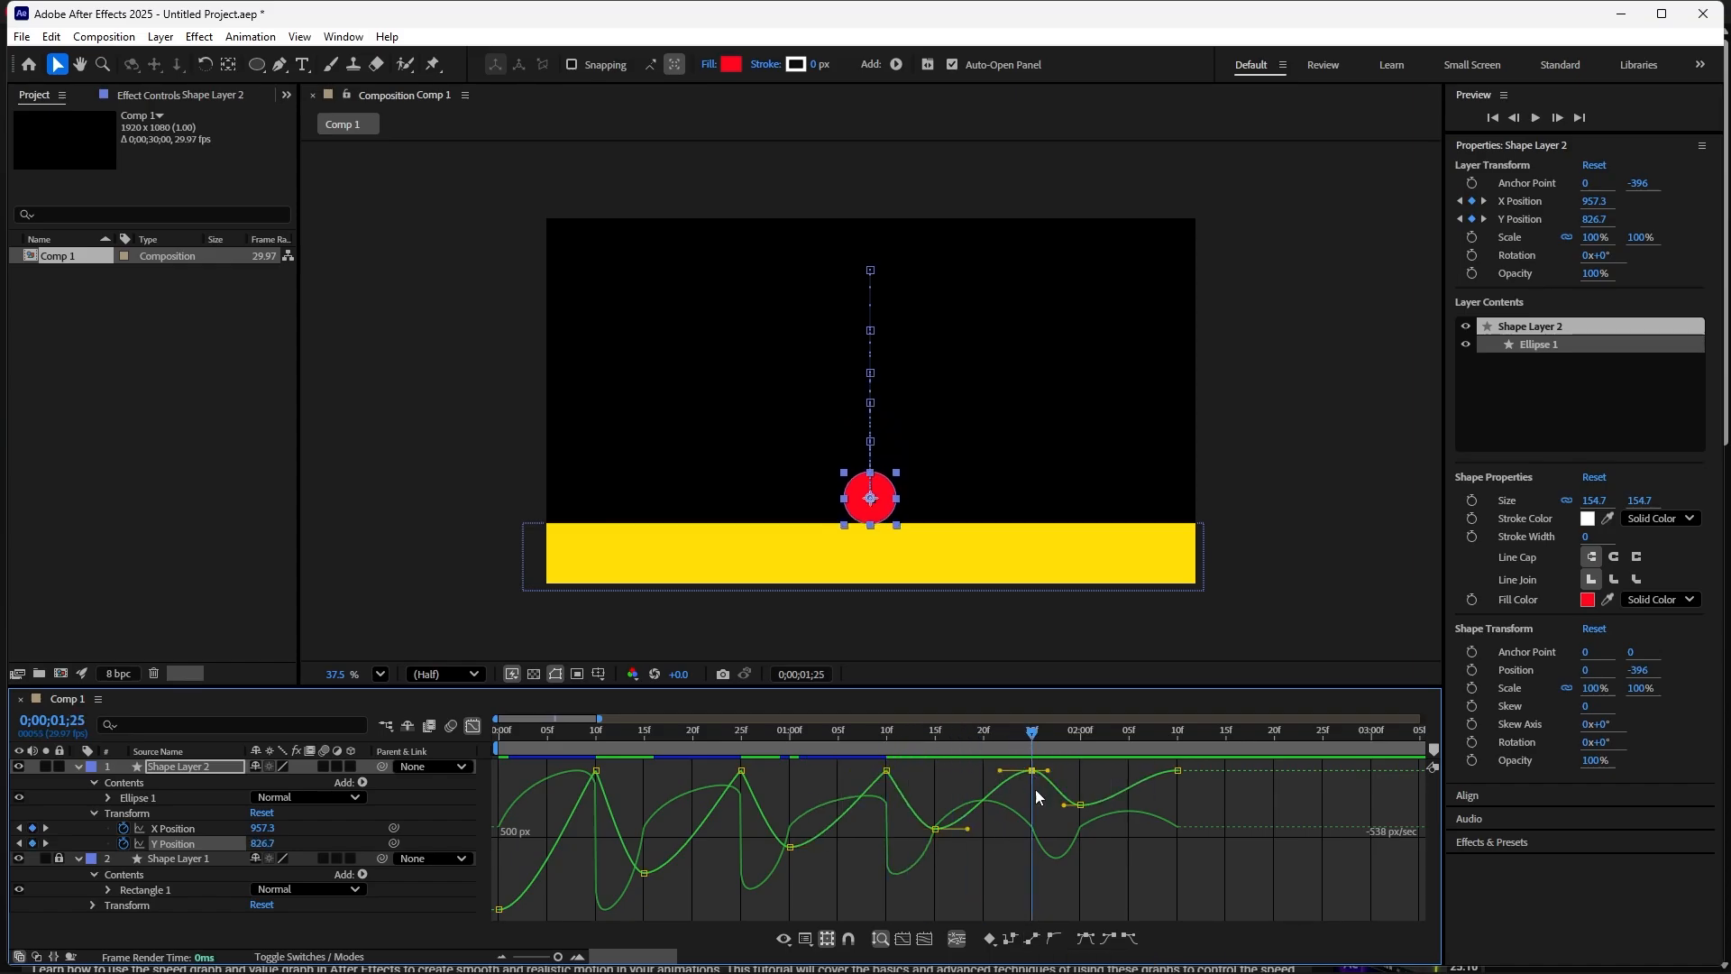
{"action": "left_click", "coordinate": [1034, 939]}
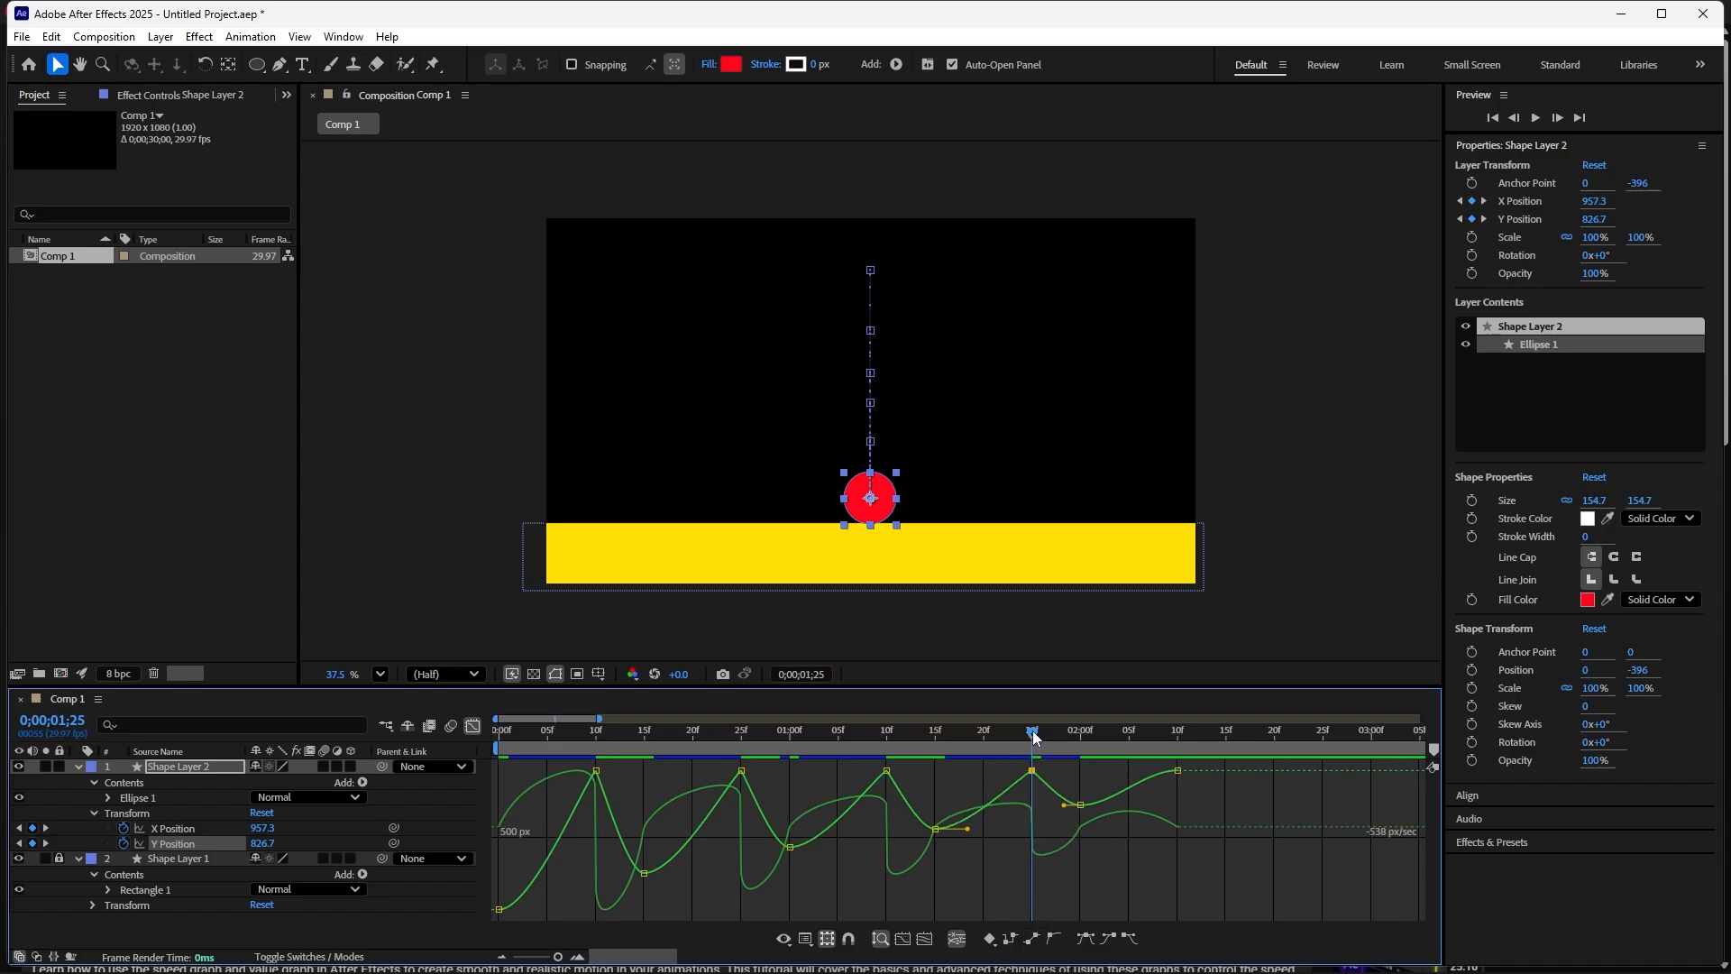
{"action": "left_click_drag", "start_coordinate": [1032, 731], "coordinate": [1181, 787]}
{"action": "left_click", "coordinate": [1178, 771]}
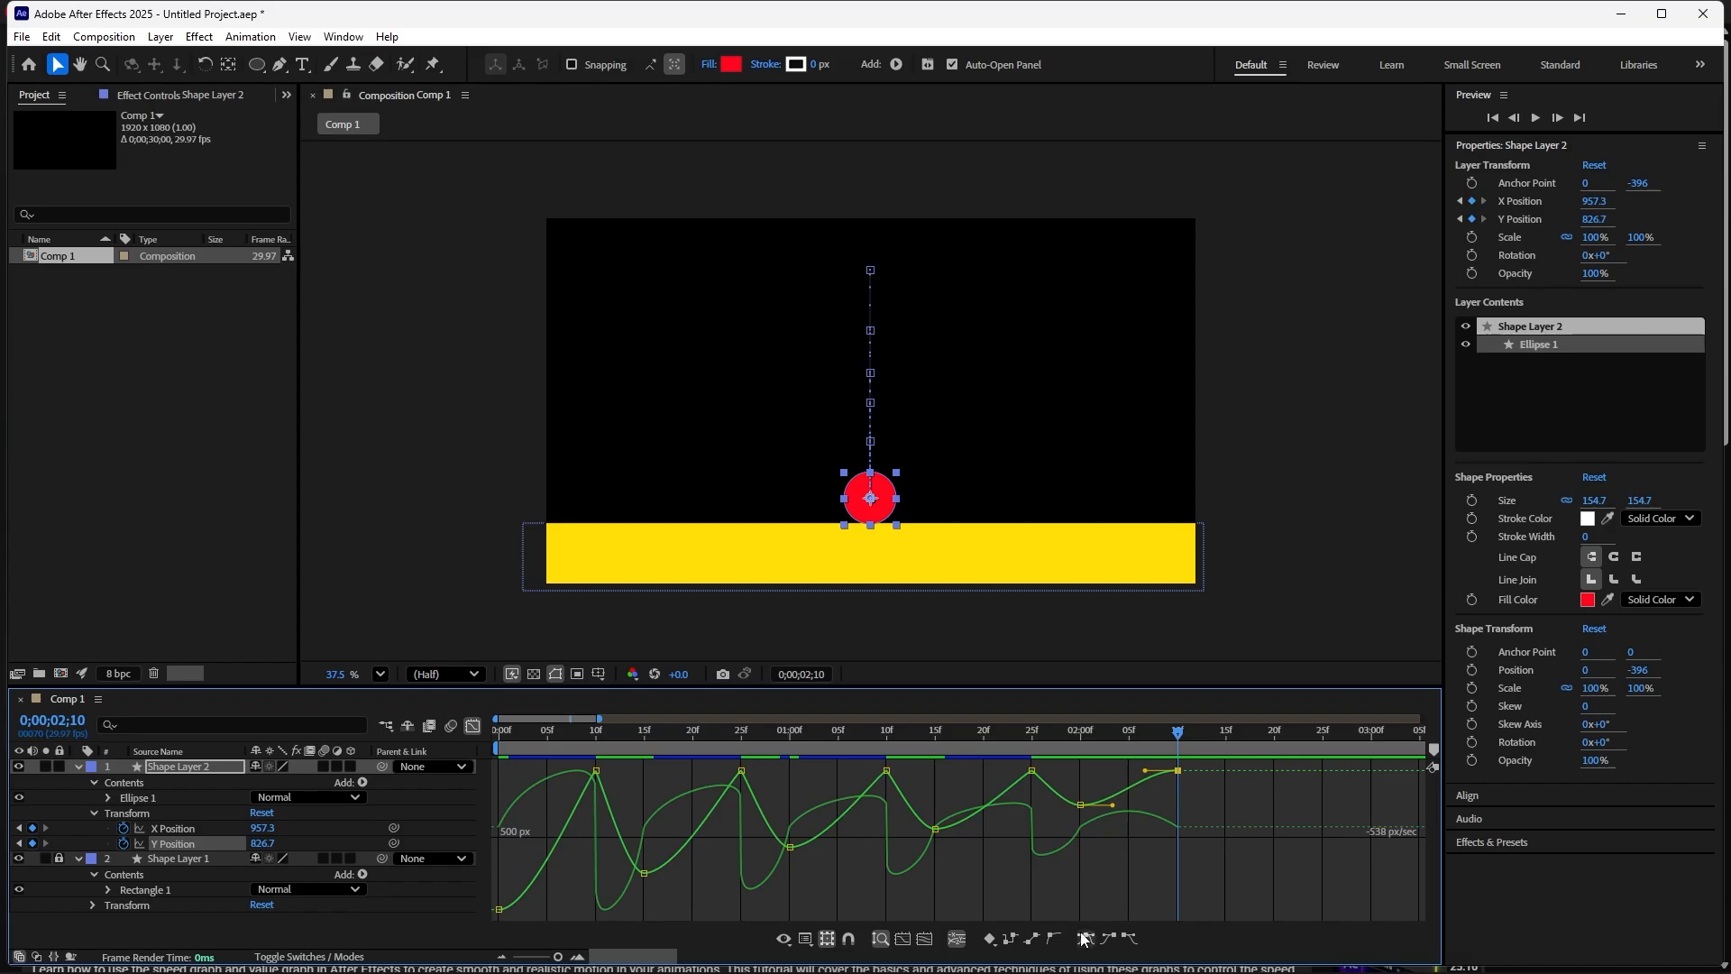
{"action": "left_click", "coordinate": [1034, 939]}
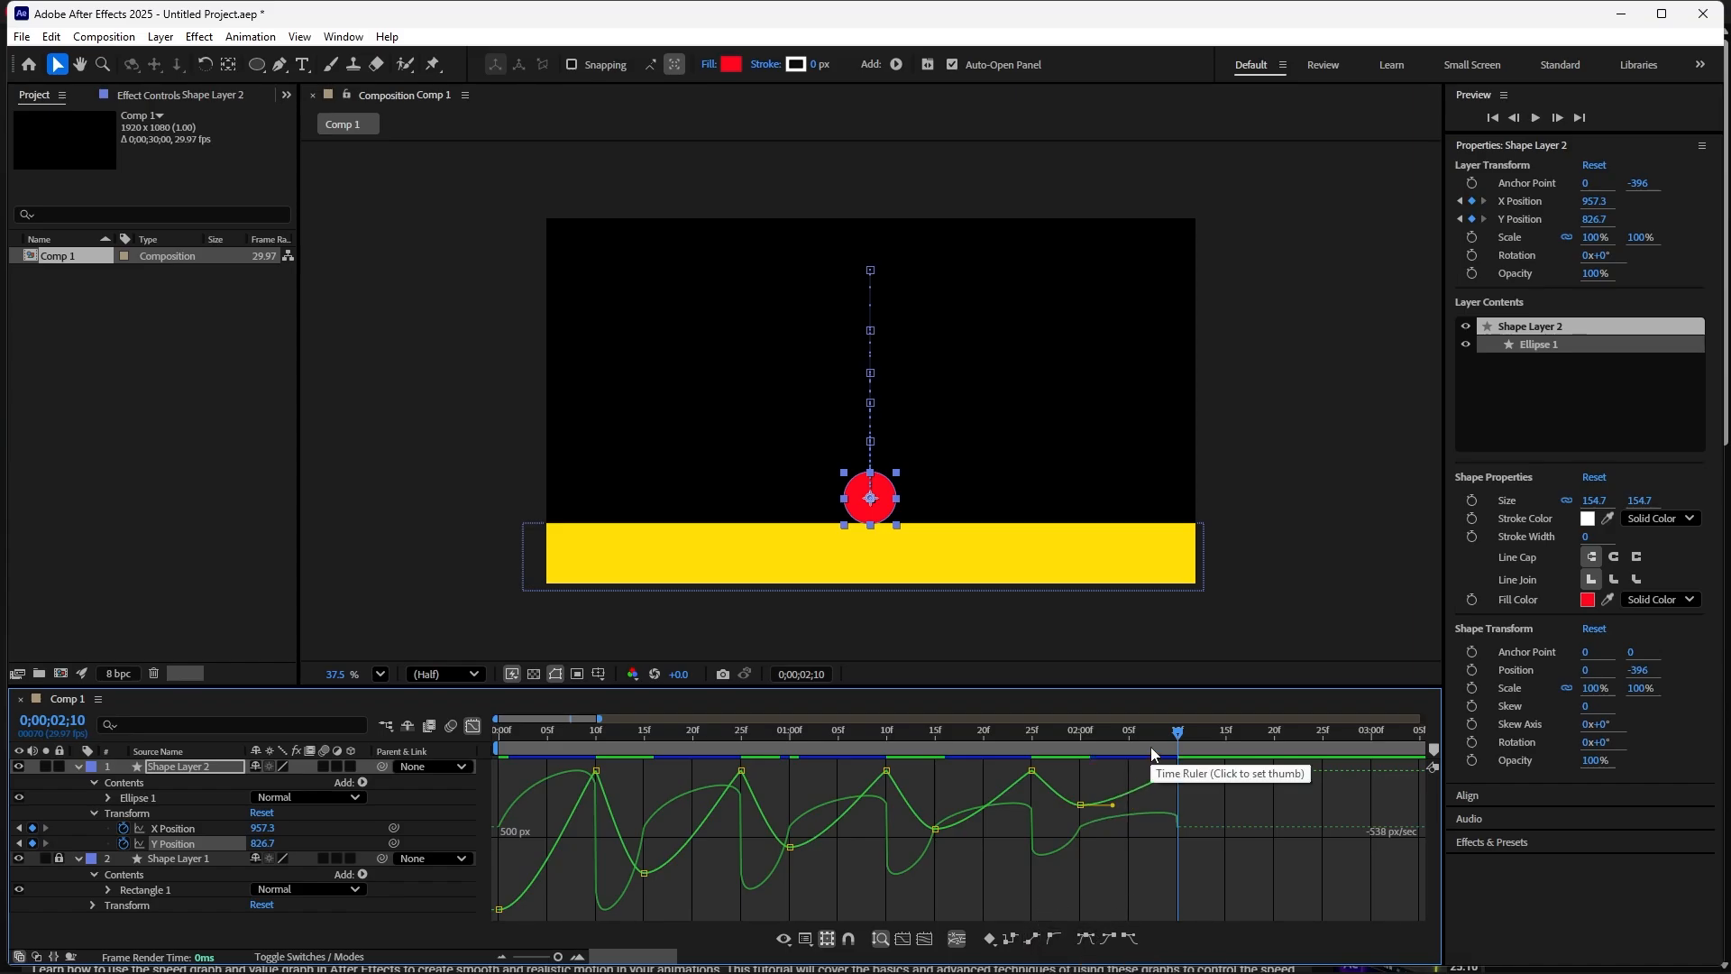
- Play the animation from the beginning to review the bounce timing
{"action": "key", "text": "Home"}
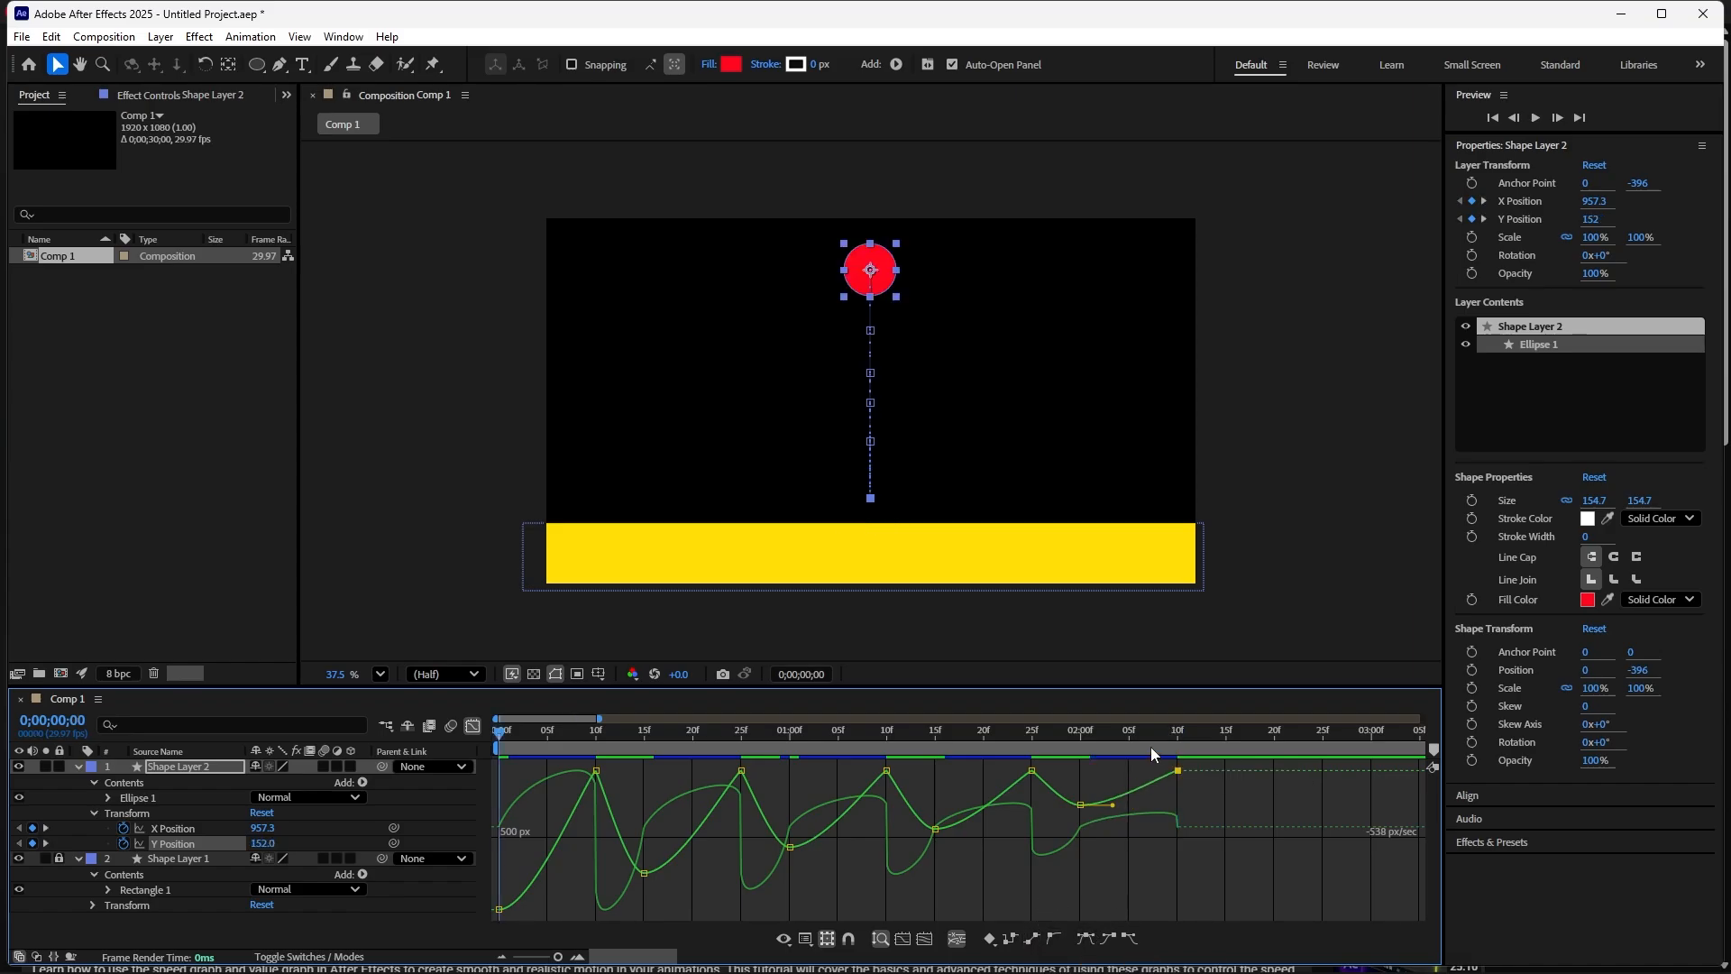
{"action": "key", "text": "space"}
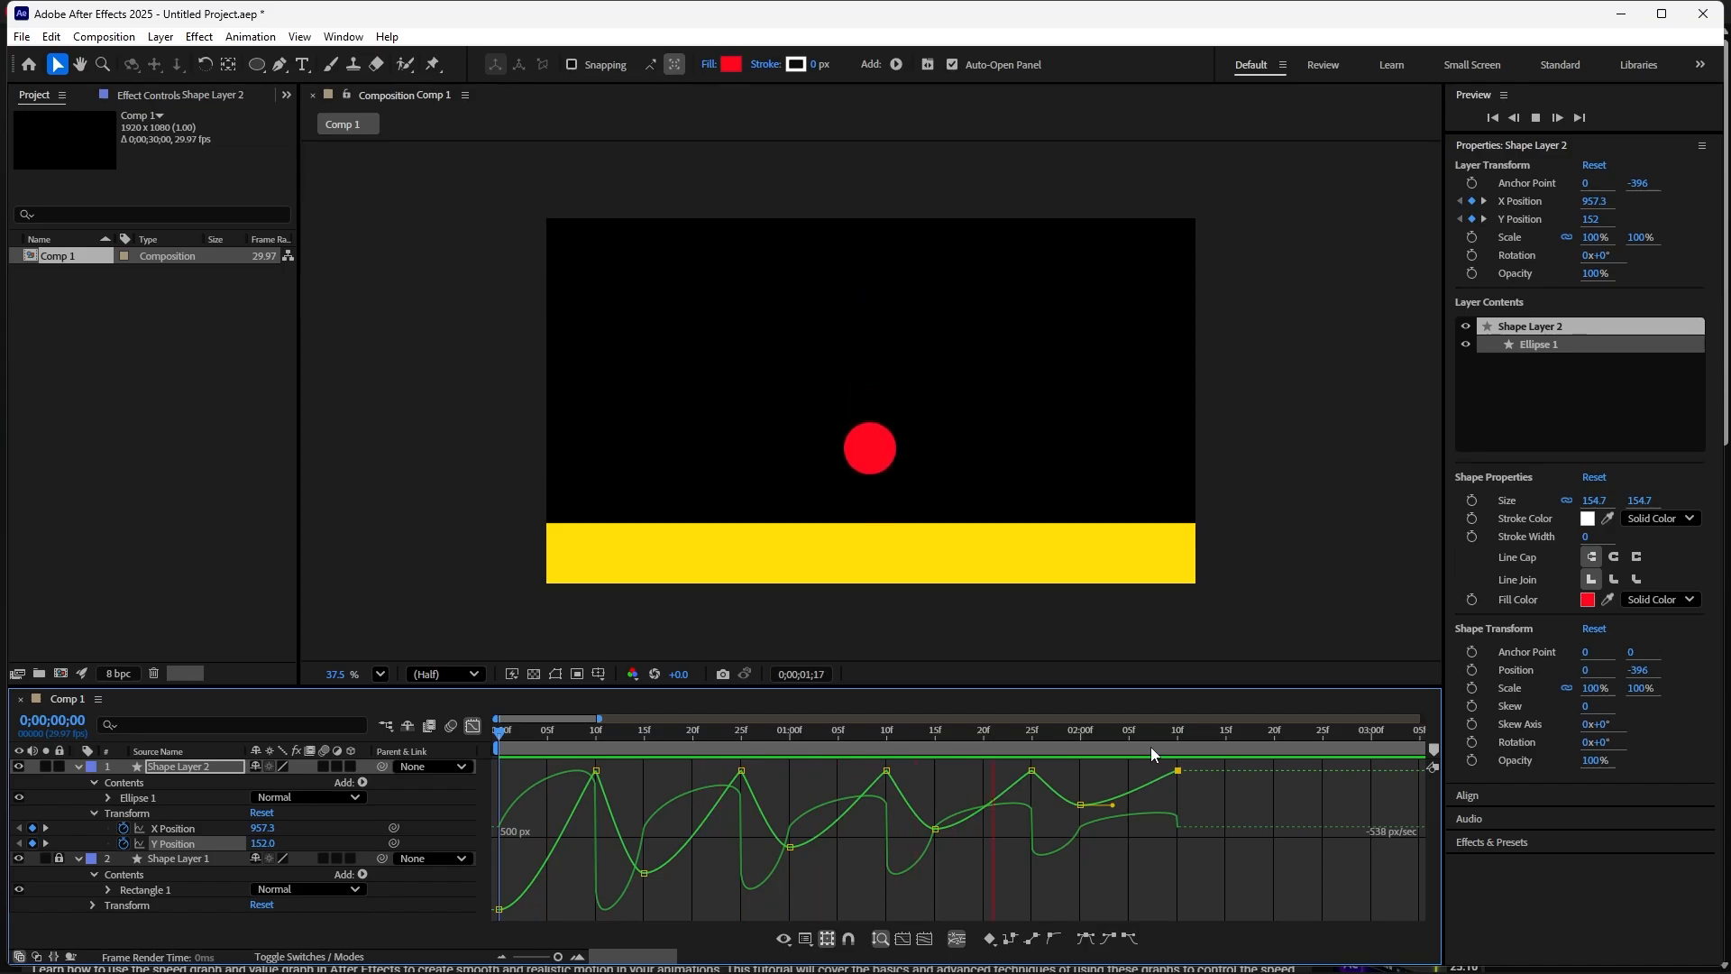
- Replay the bouncing-ball animation while zooming the timeline in and out to review the timing
{"action": "key", "text": "space"}
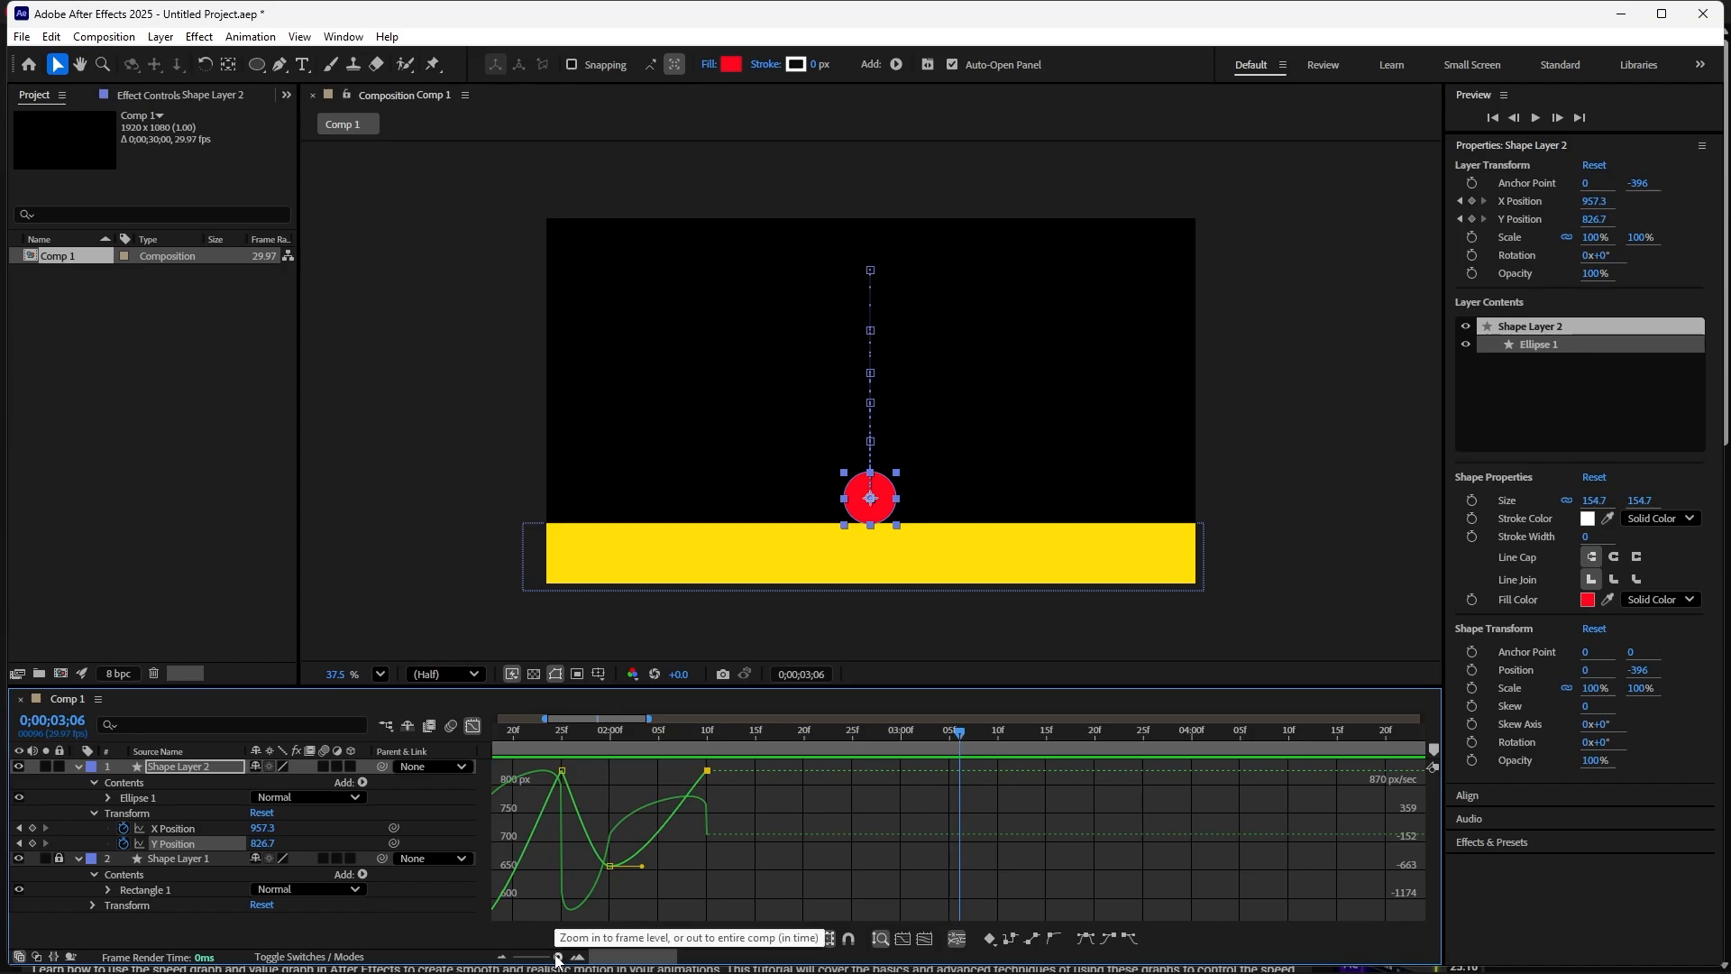
{"action": "left_click_drag", "start_coordinate": [558, 956], "coordinate": [547, 961]}
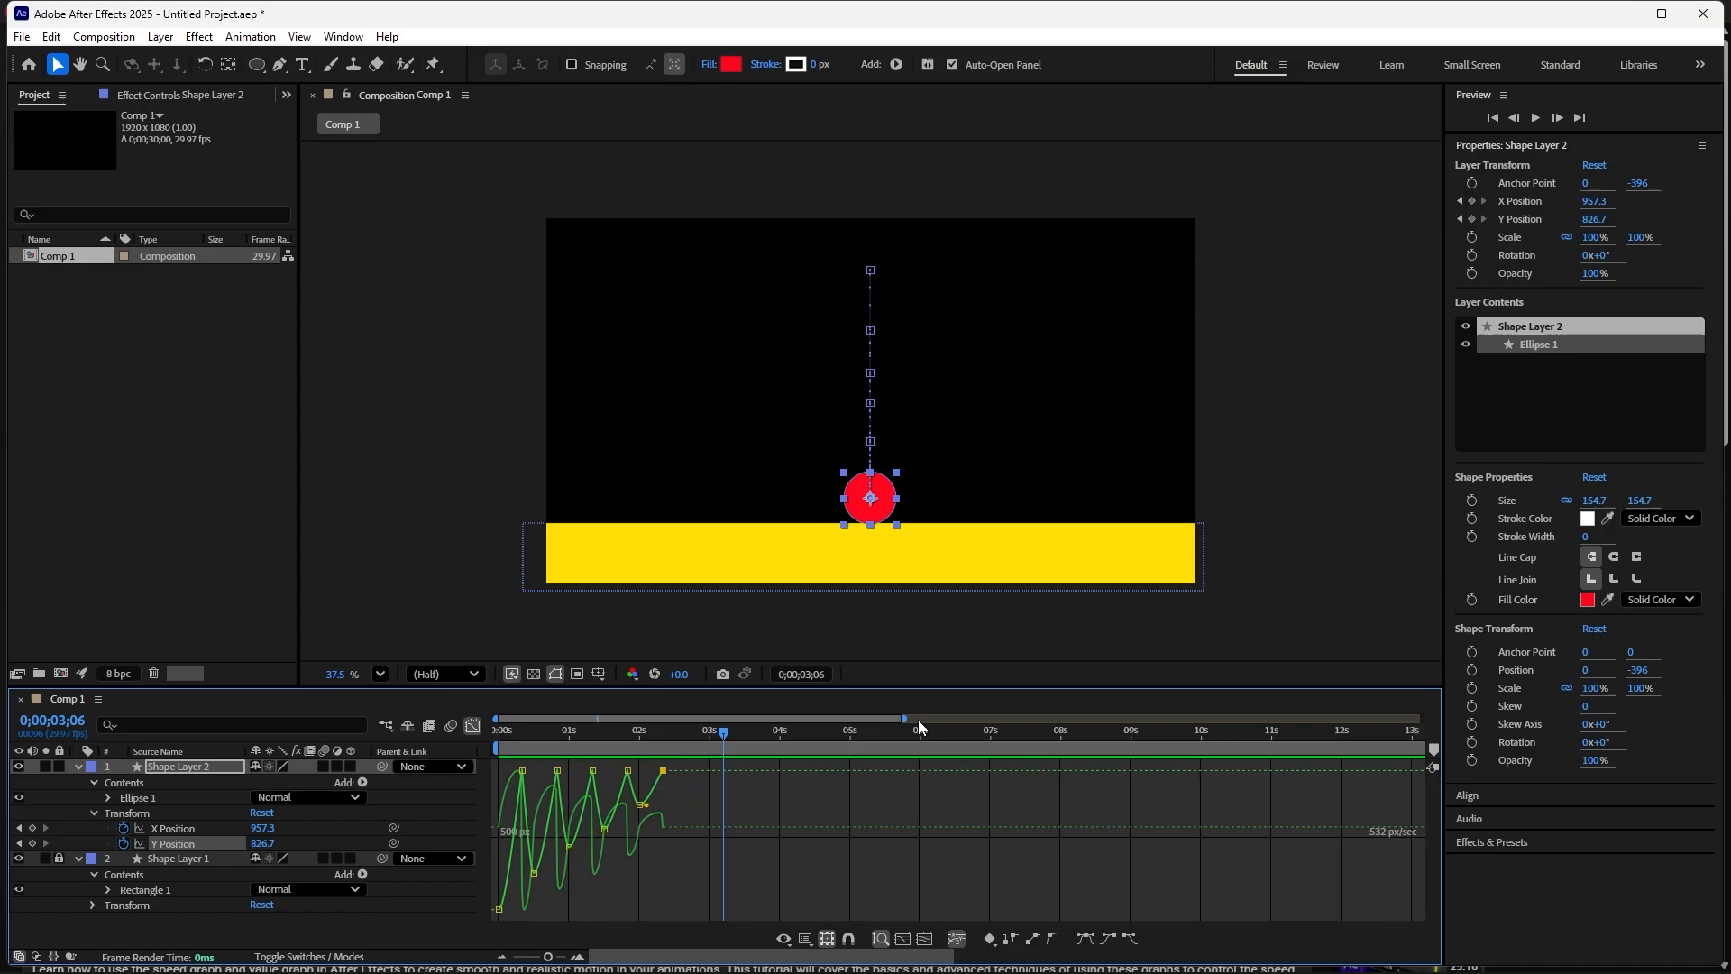
{"action": "left_click_drag", "start_coordinate": [904, 721], "coordinate": [447, 743]}
{"action": "key", "text": "space"}
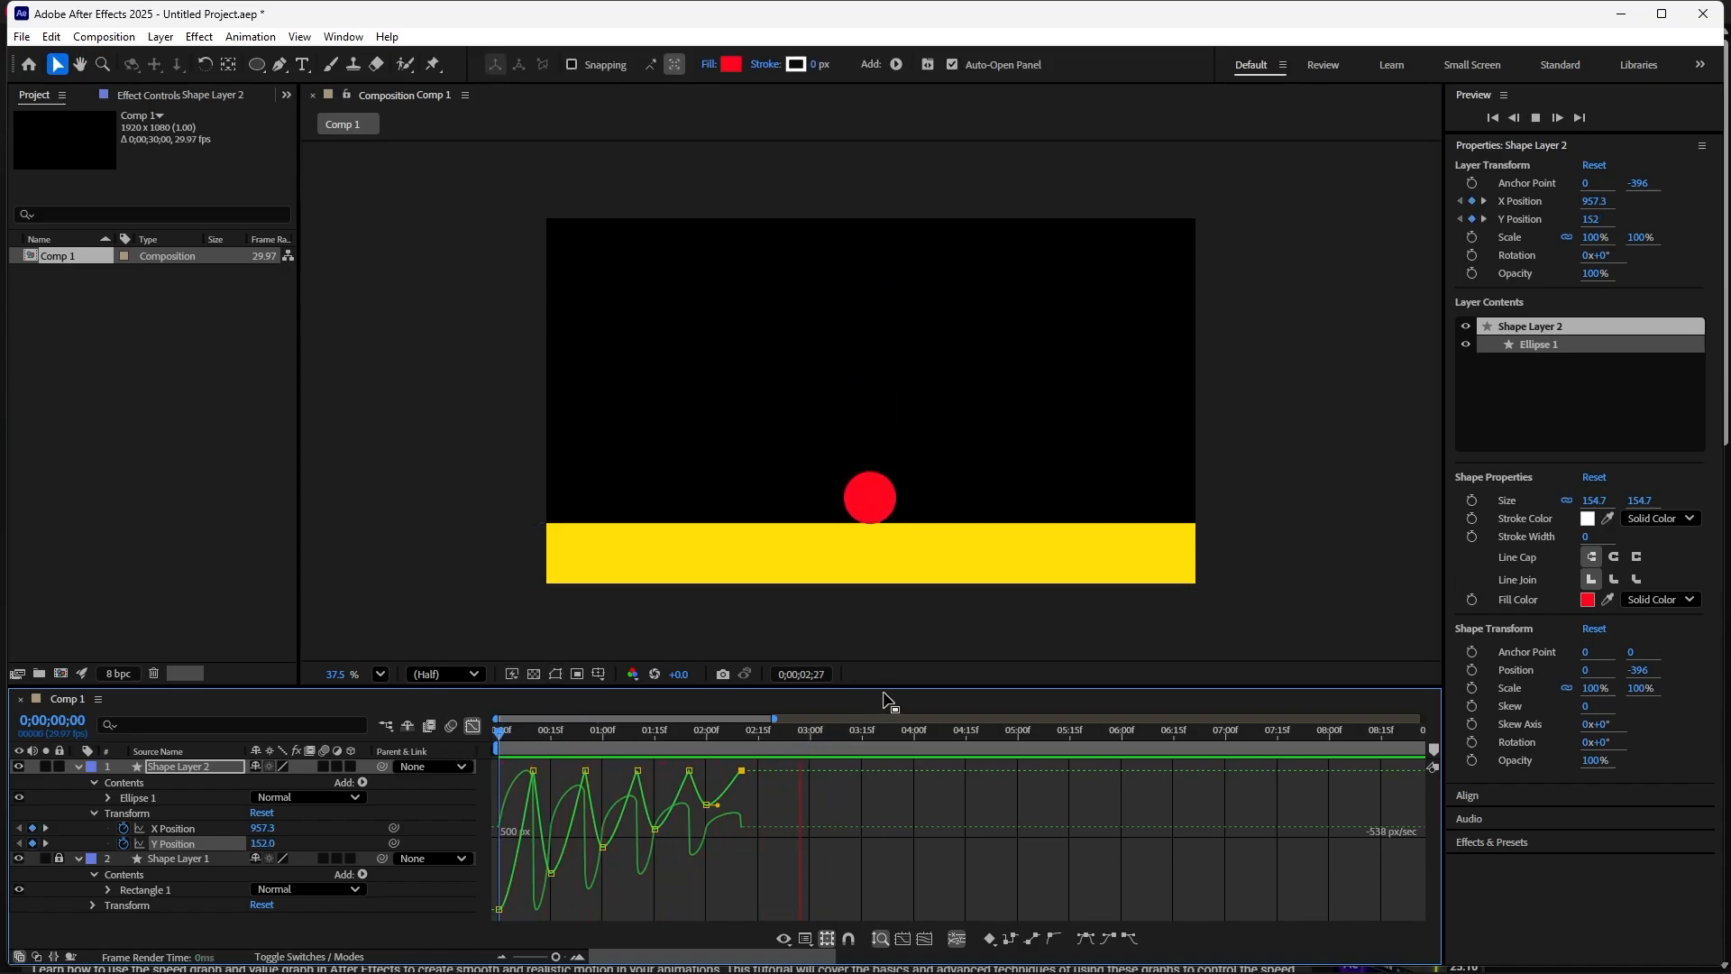
{"action": "key", "text": "space"}
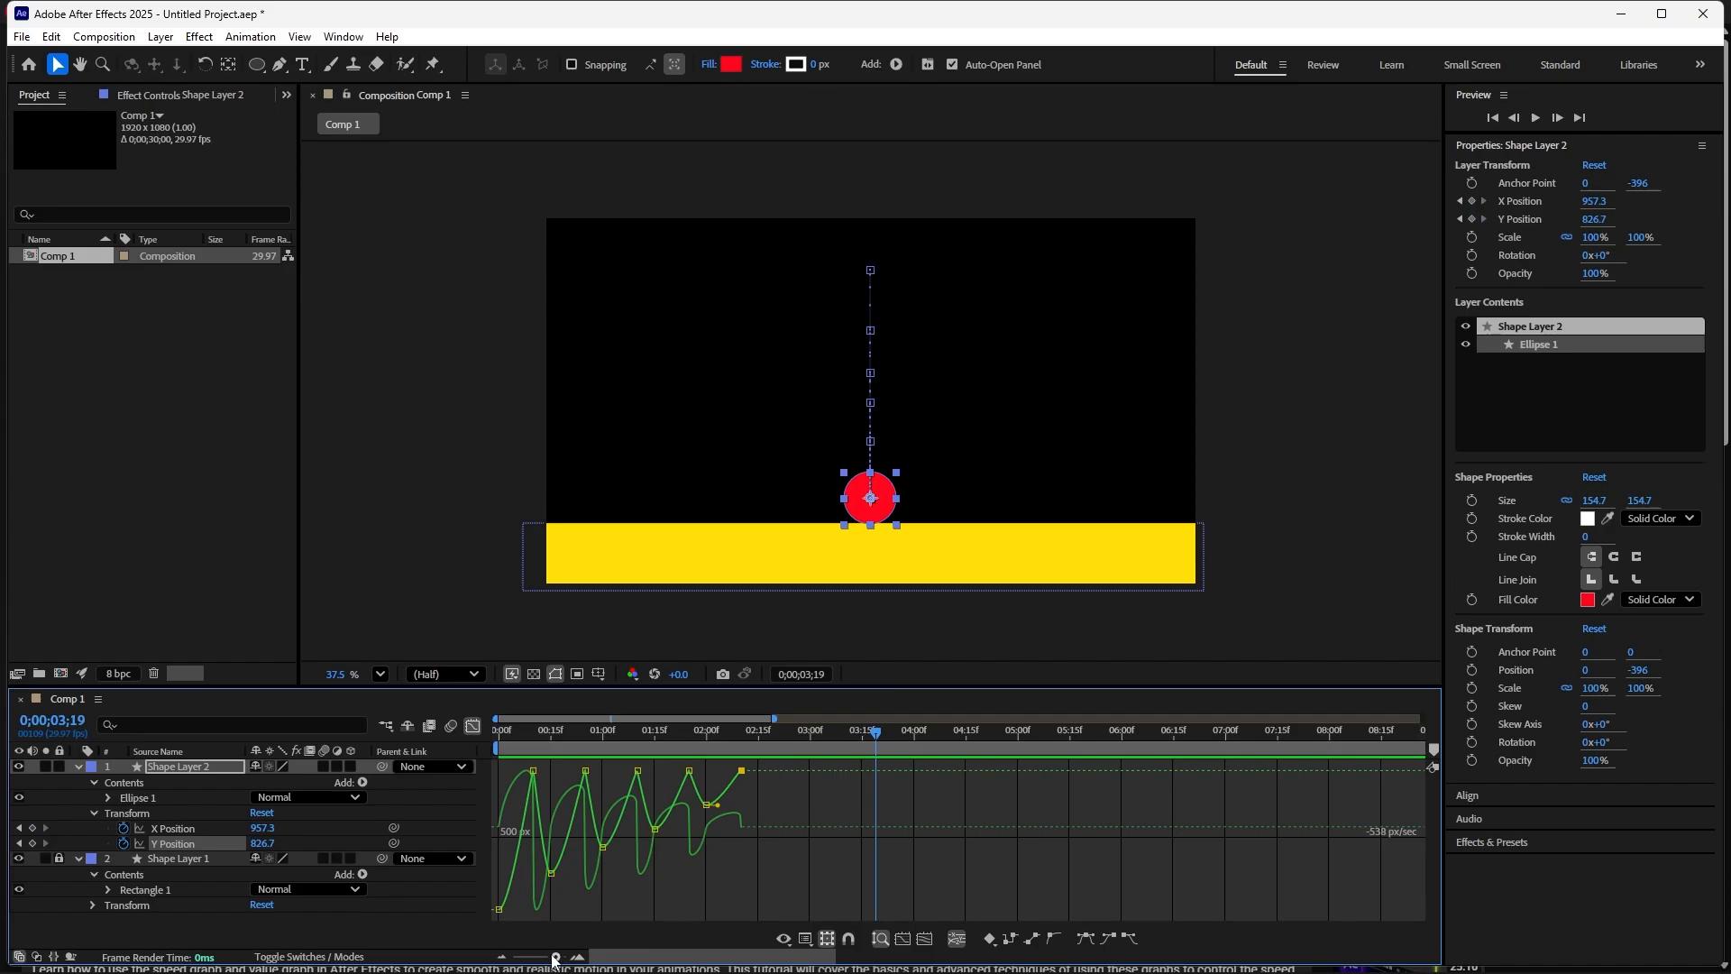
{"action": "left_click_drag", "start_coordinate": [555, 956], "coordinate": [503, 959]}
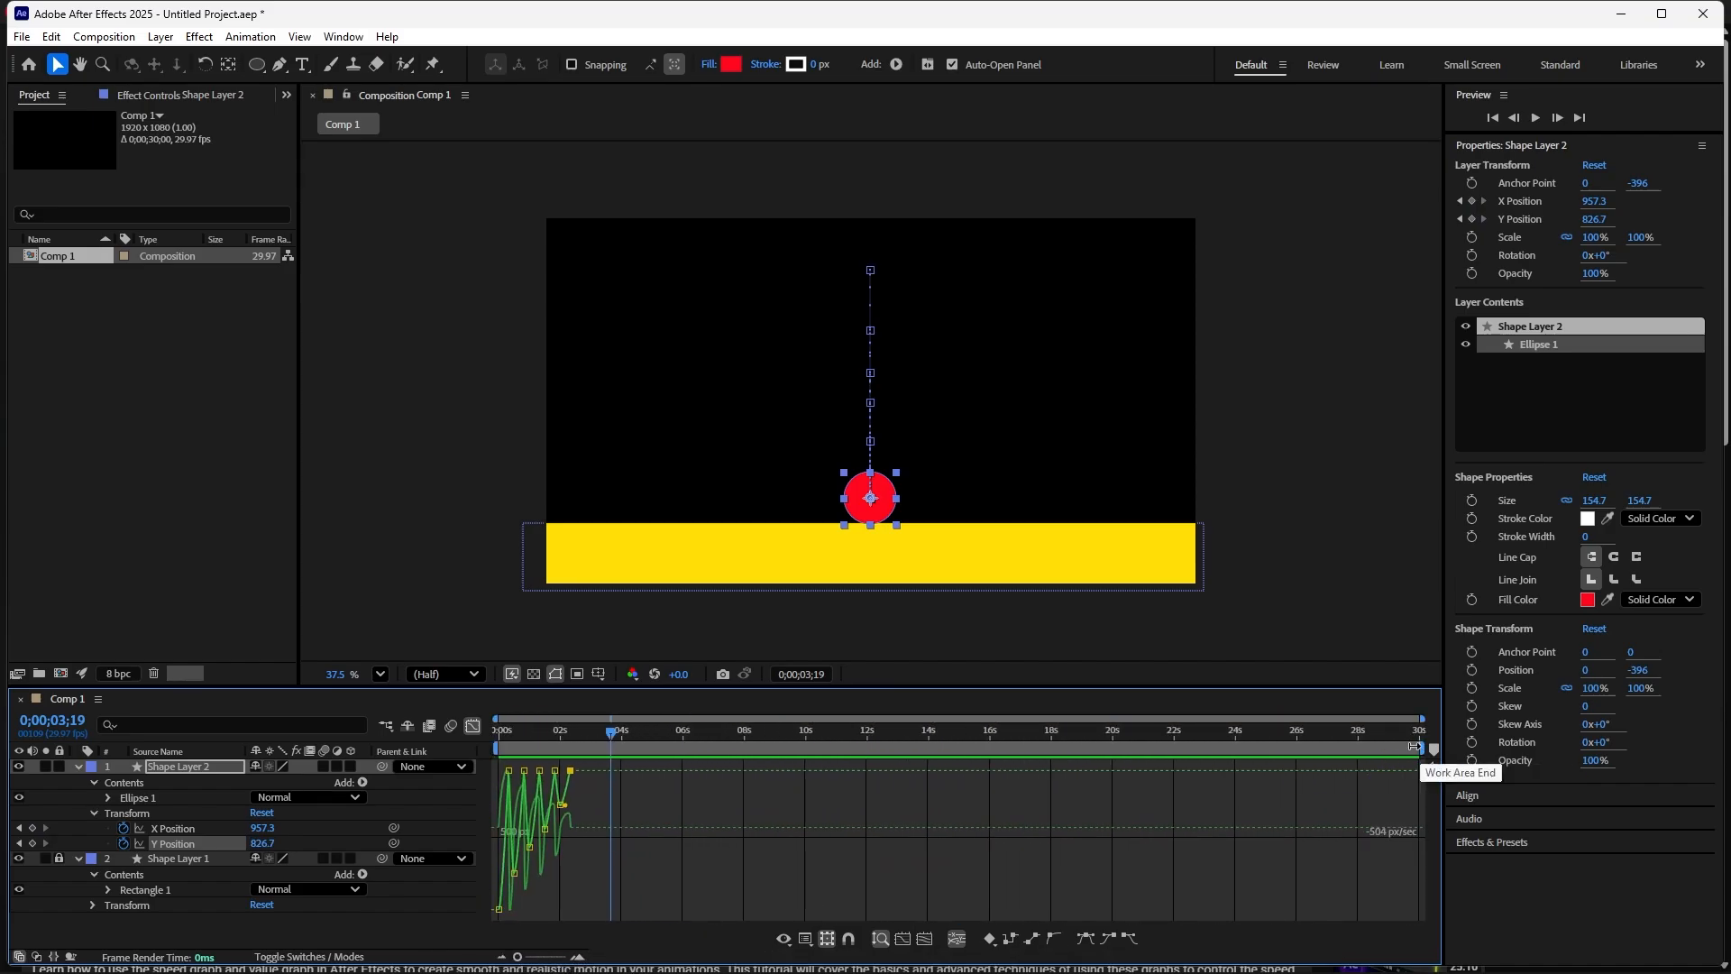
- Move the work area end to about 3 seconds and fit all graphs to the view
{"action": "left_click_drag", "start_coordinate": [1422, 749], "coordinate": [597, 777]}
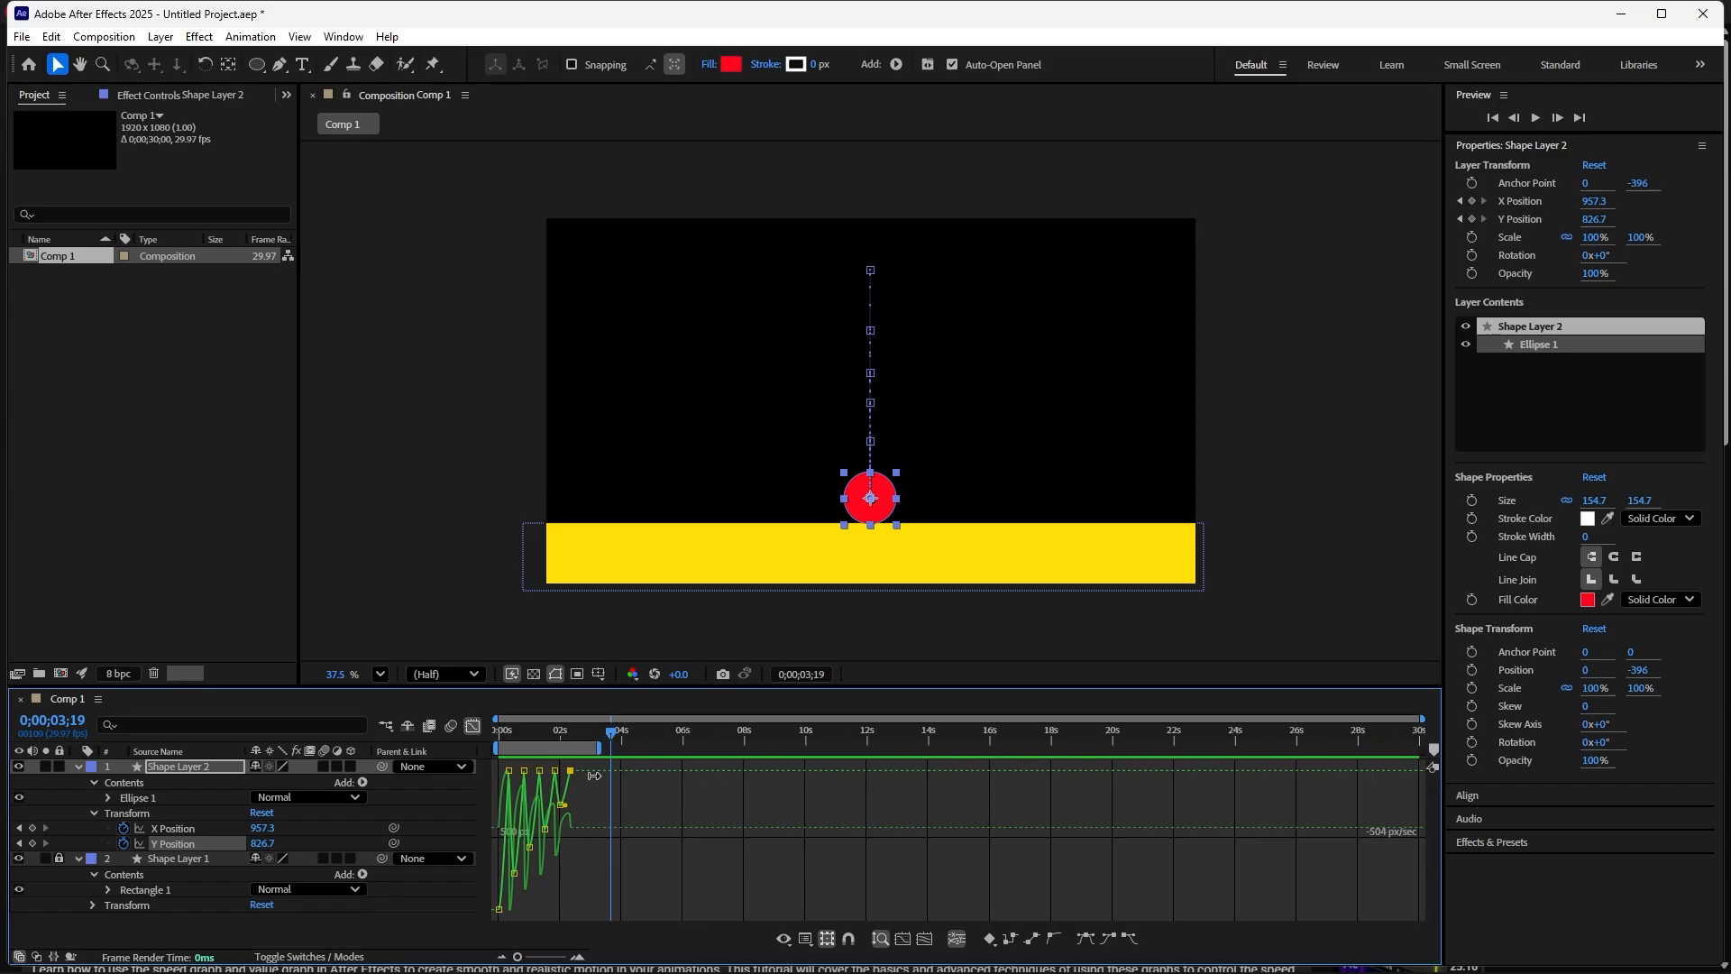
{"action": "left_click_drag", "start_coordinate": [519, 960], "coordinate": [555, 960]}
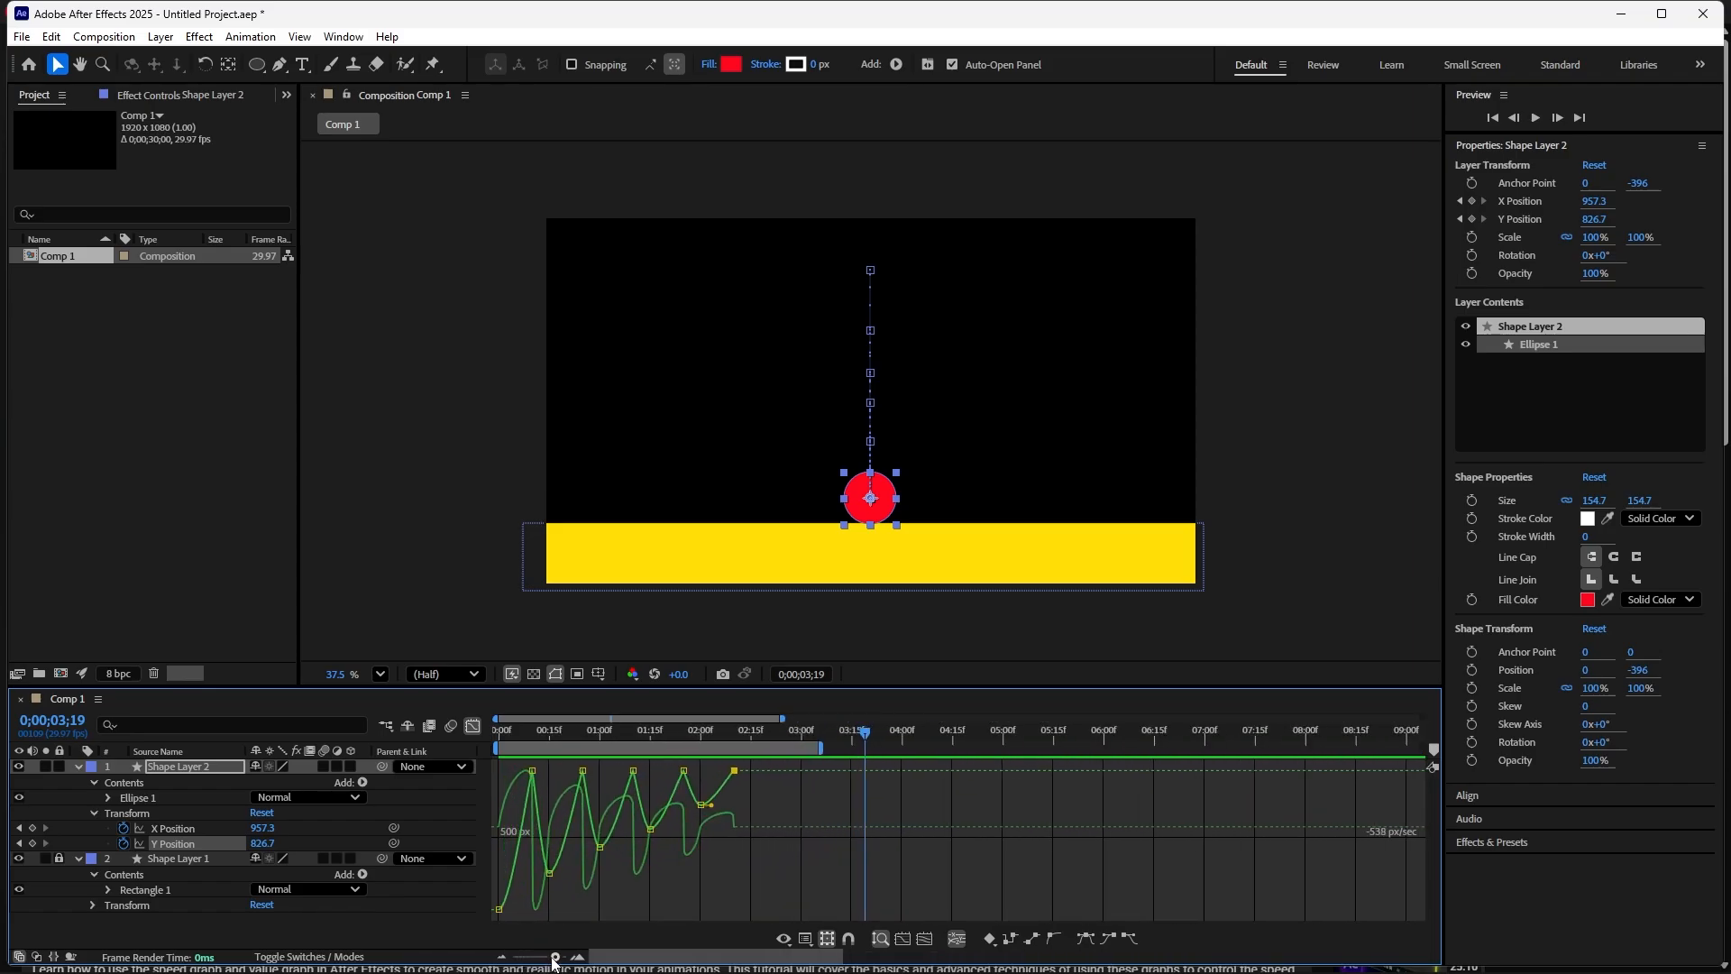
{"action": "left_click", "coordinate": [924, 938]}
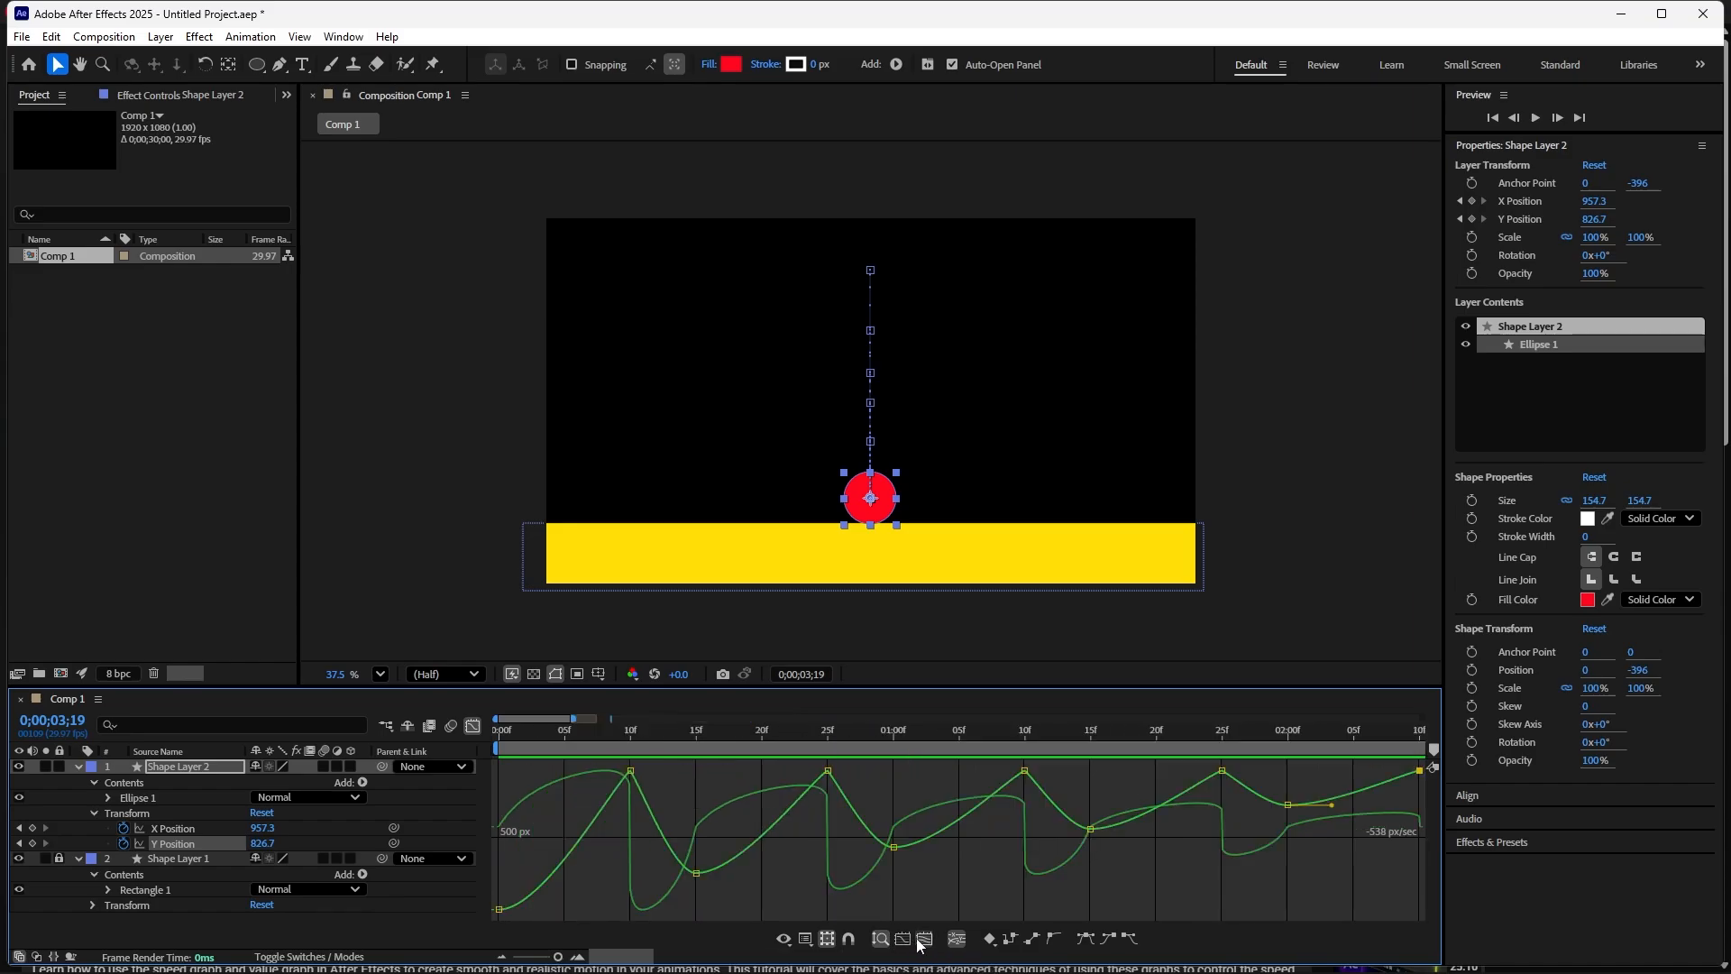
{"action": "left_click", "coordinate": [903, 939]}
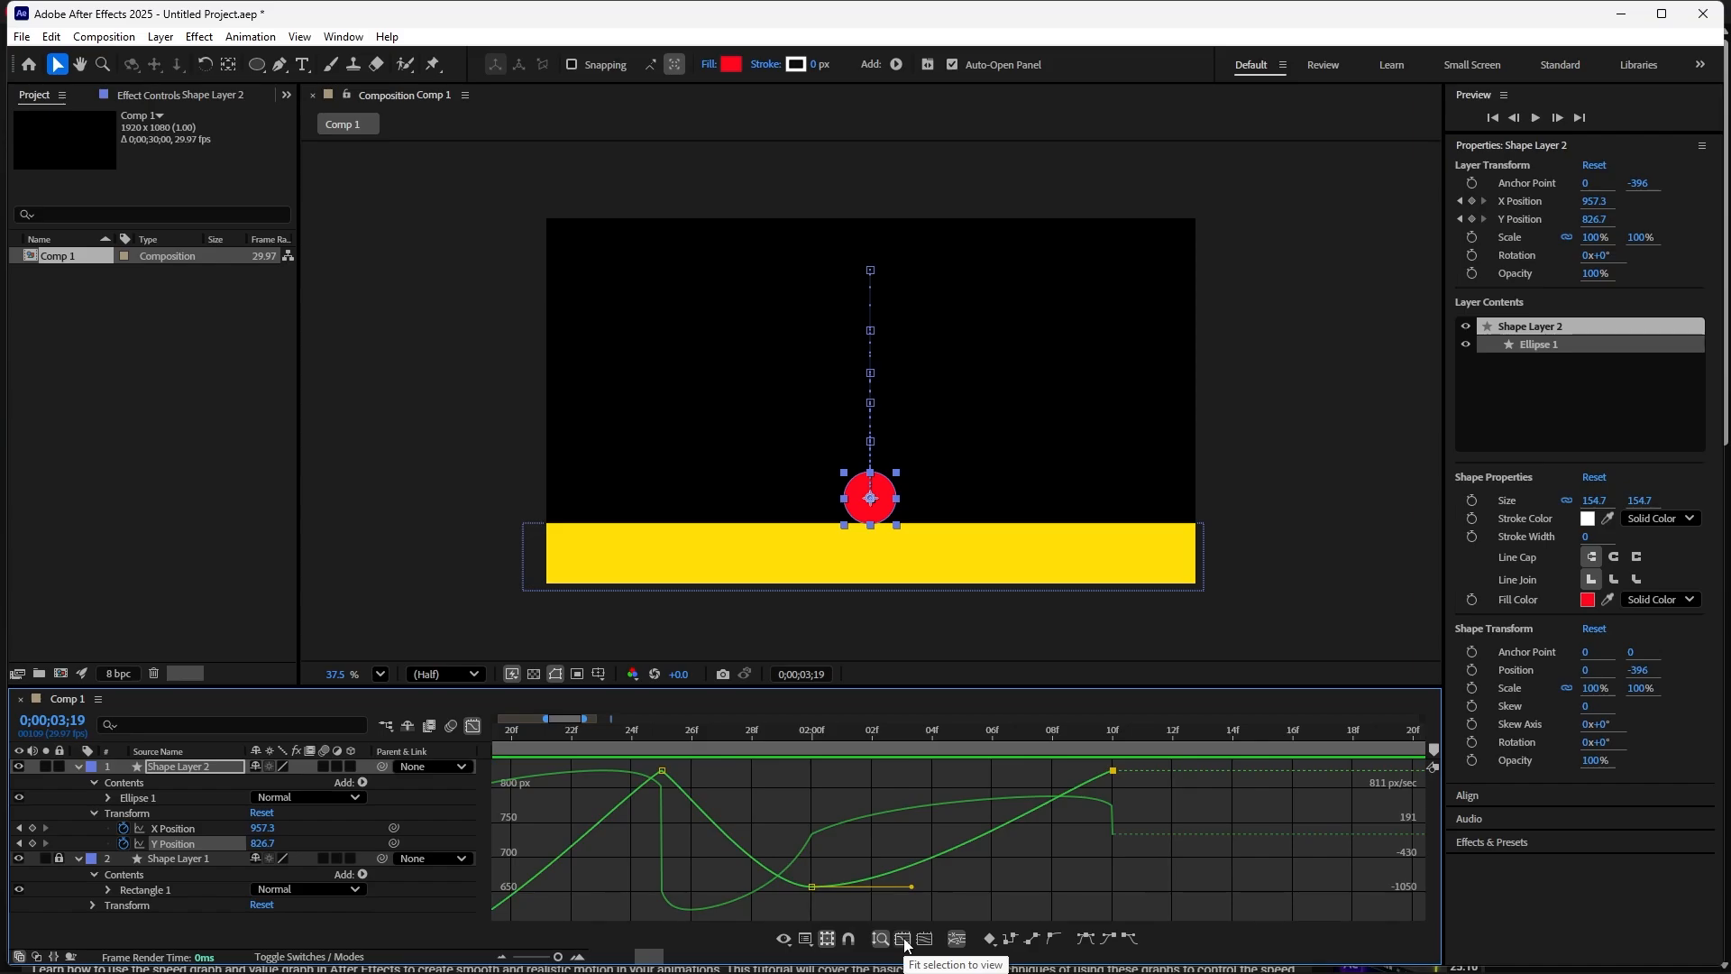
{"action": "left_click", "coordinate": [924, 939]}
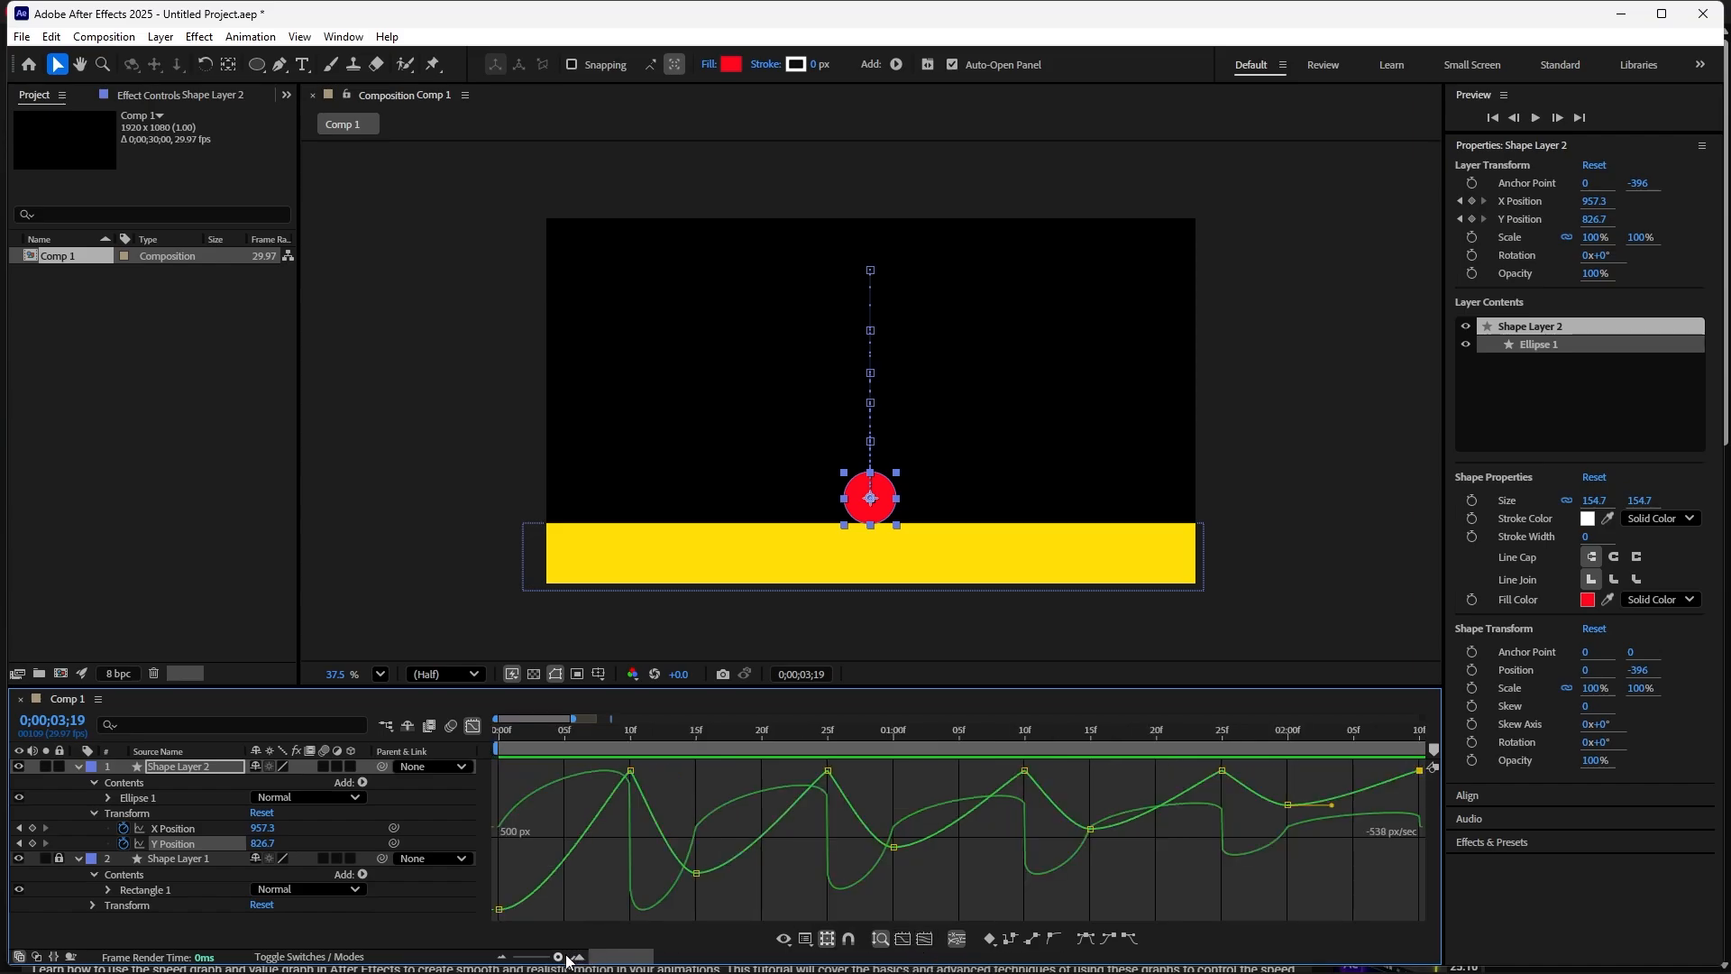
{"action": "left_click_drag", "start_coordinate": [560, 958], "coordinate": [557, 959]}
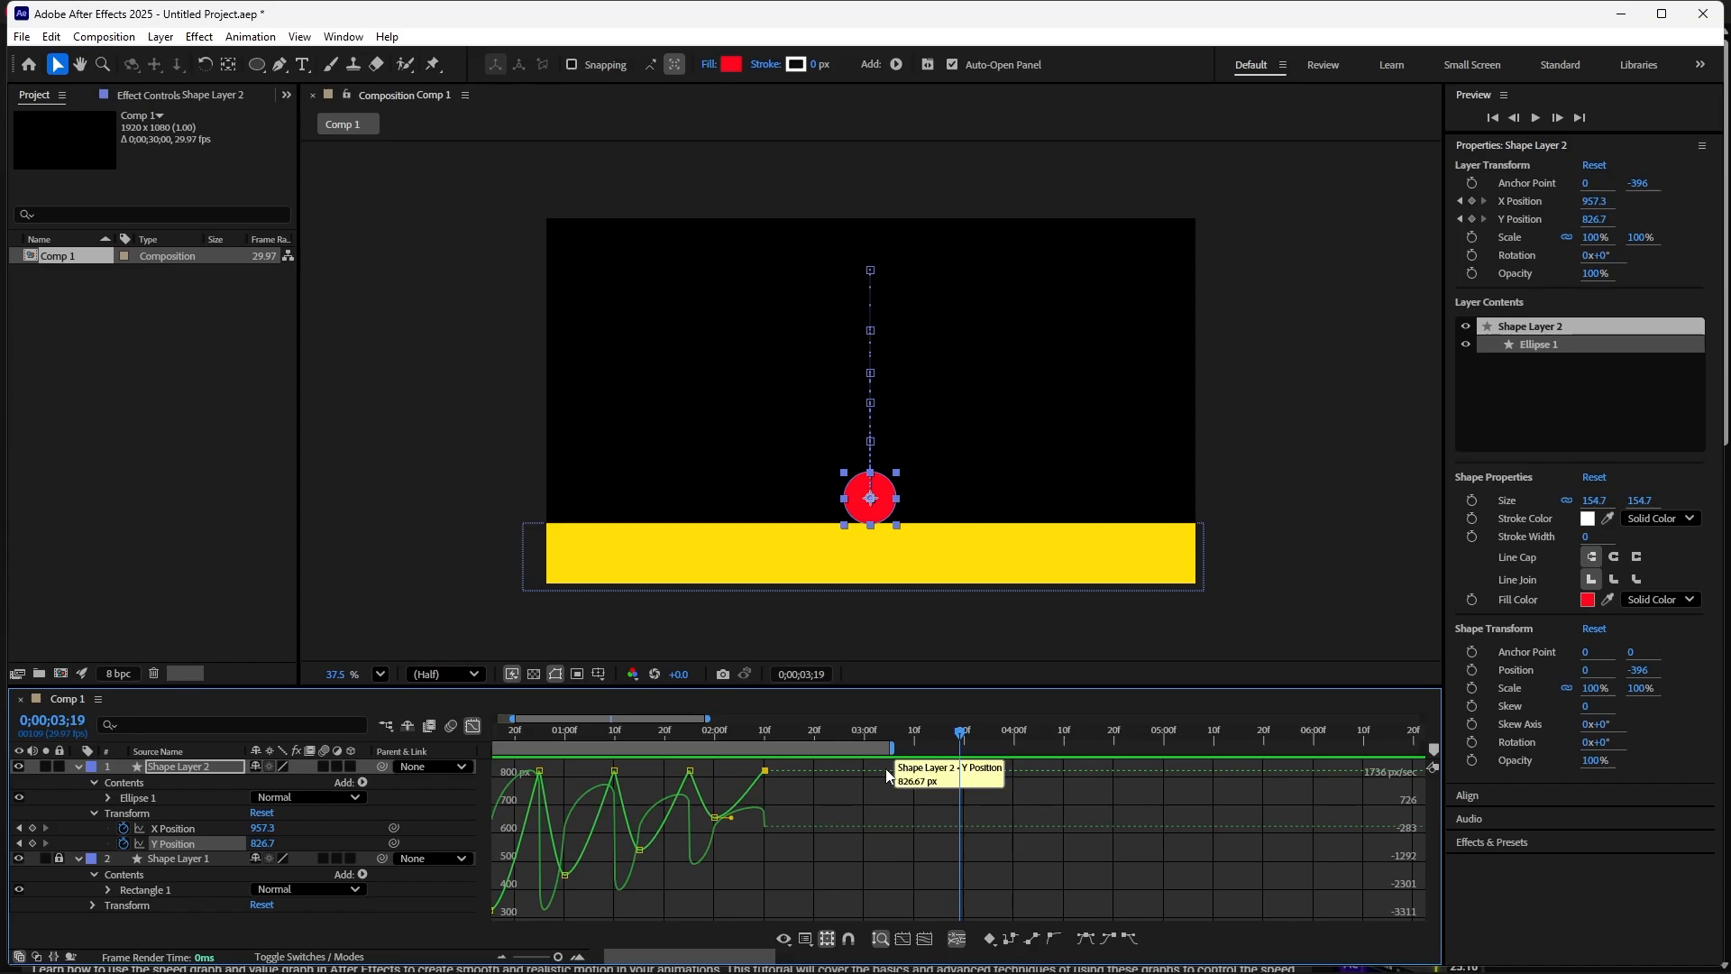
- Play the animation a few times to review the bounce timing
{"action": "key", "text": "space"}
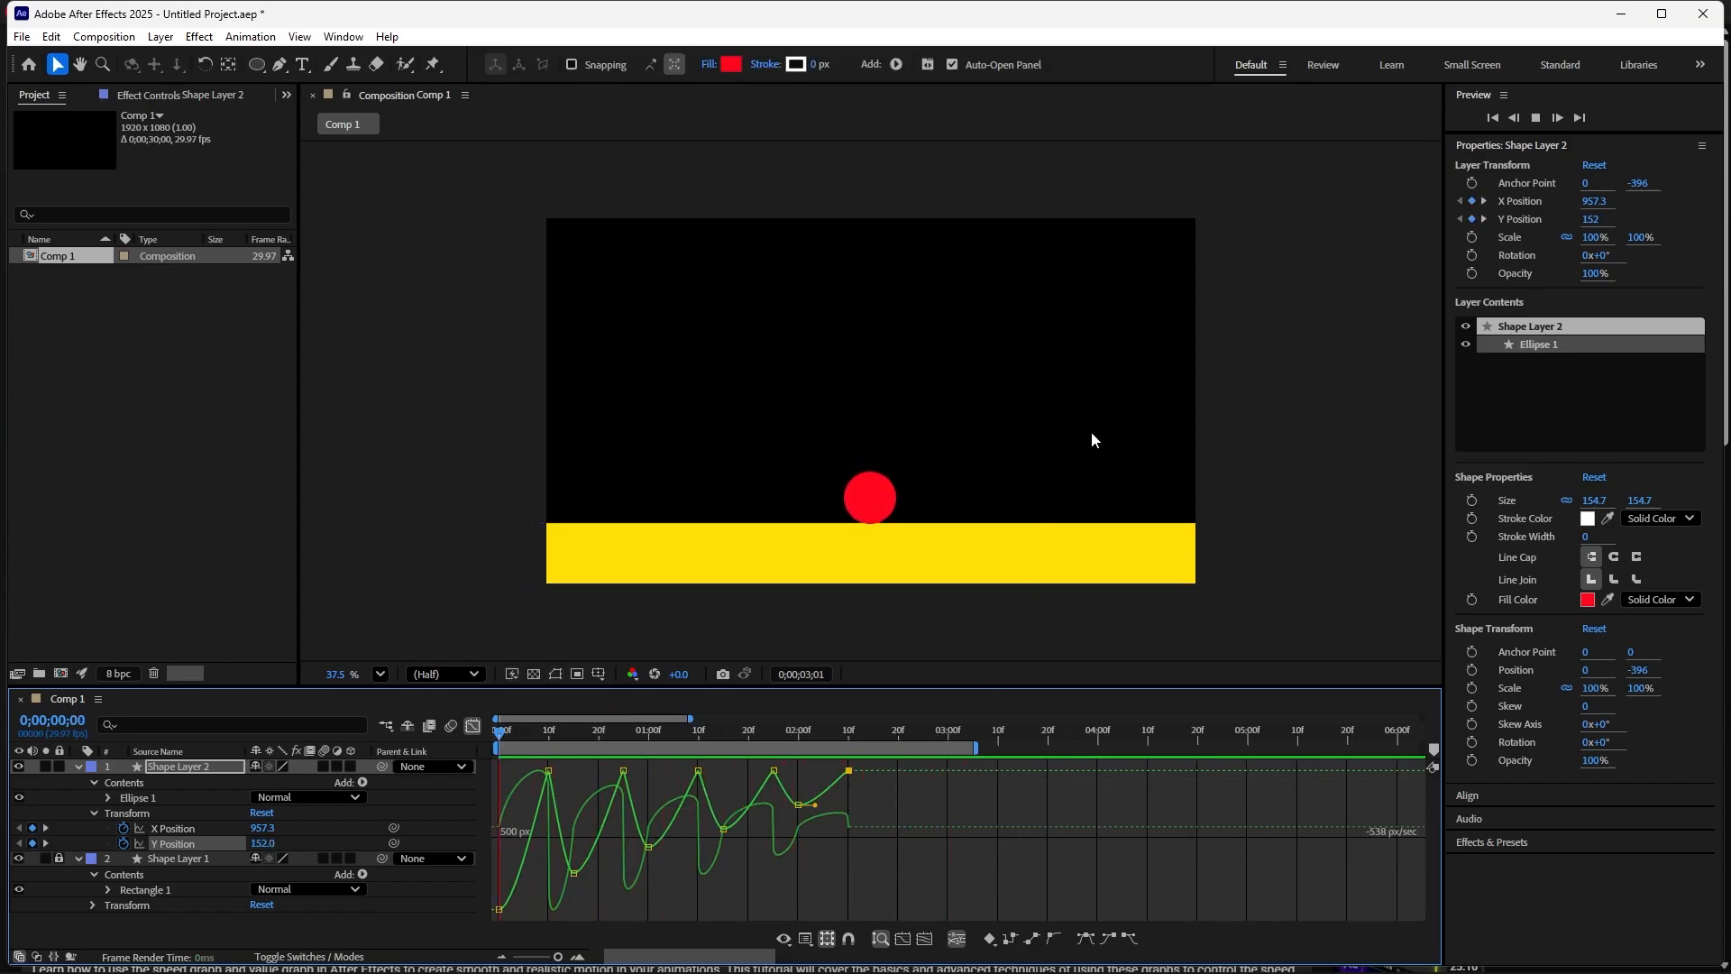
{"action": "key", "text": "space"}
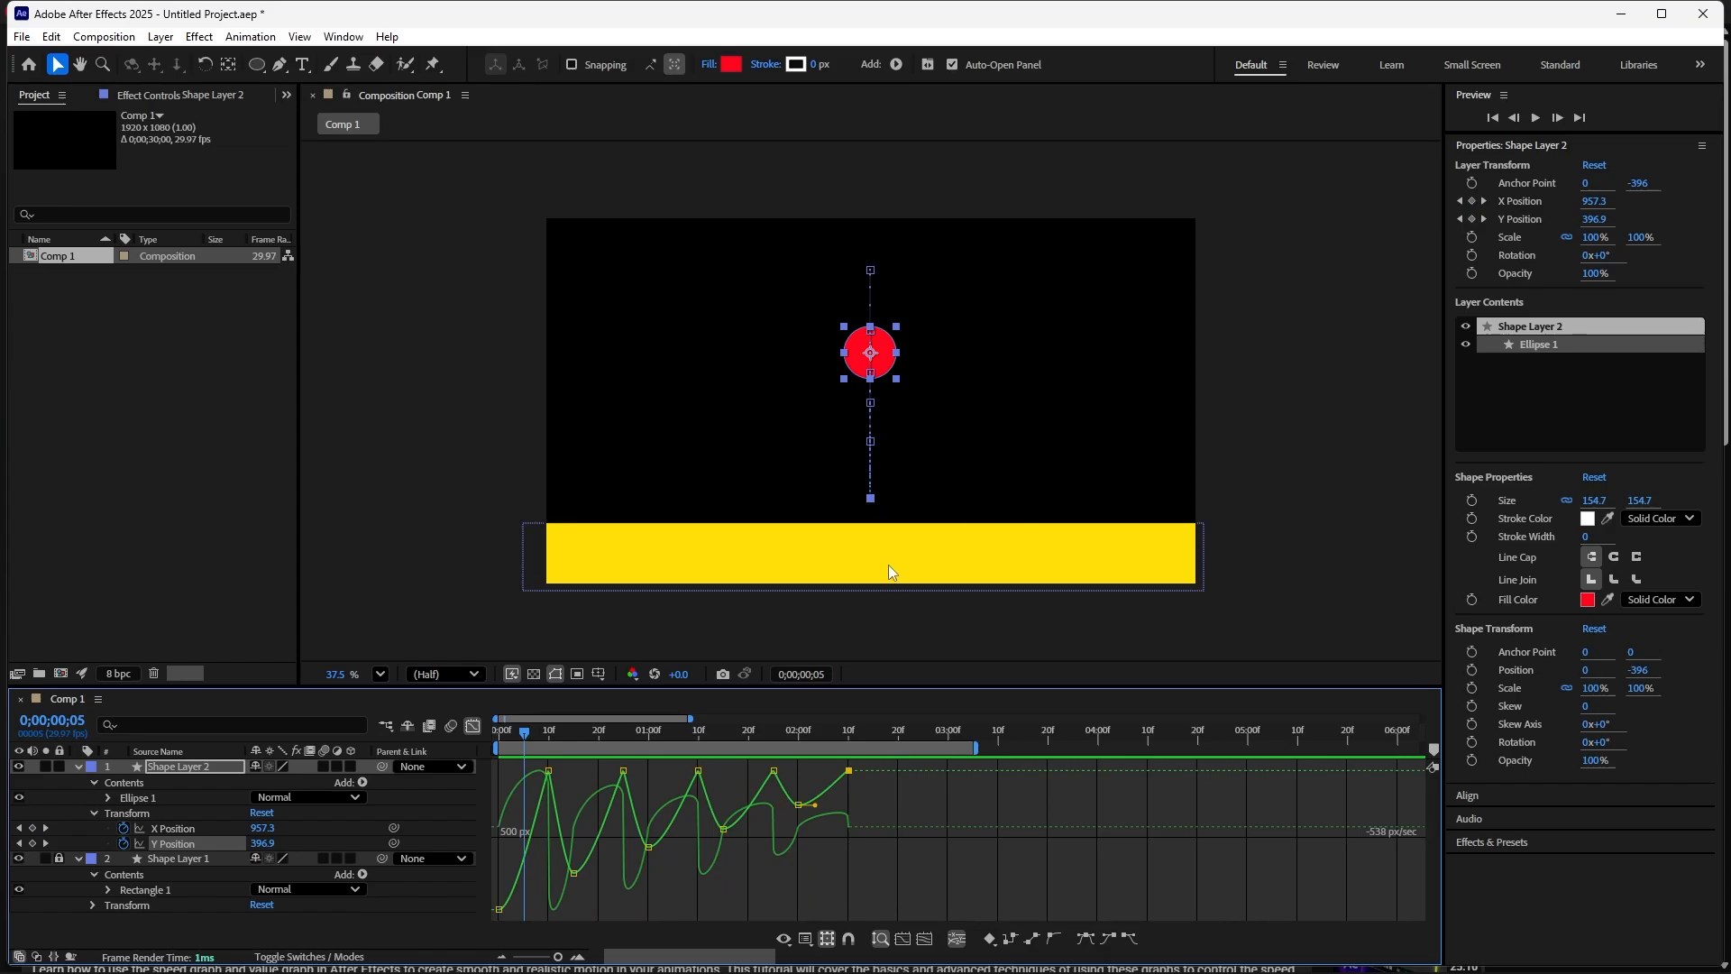
{"action": "key", "text": "space"}
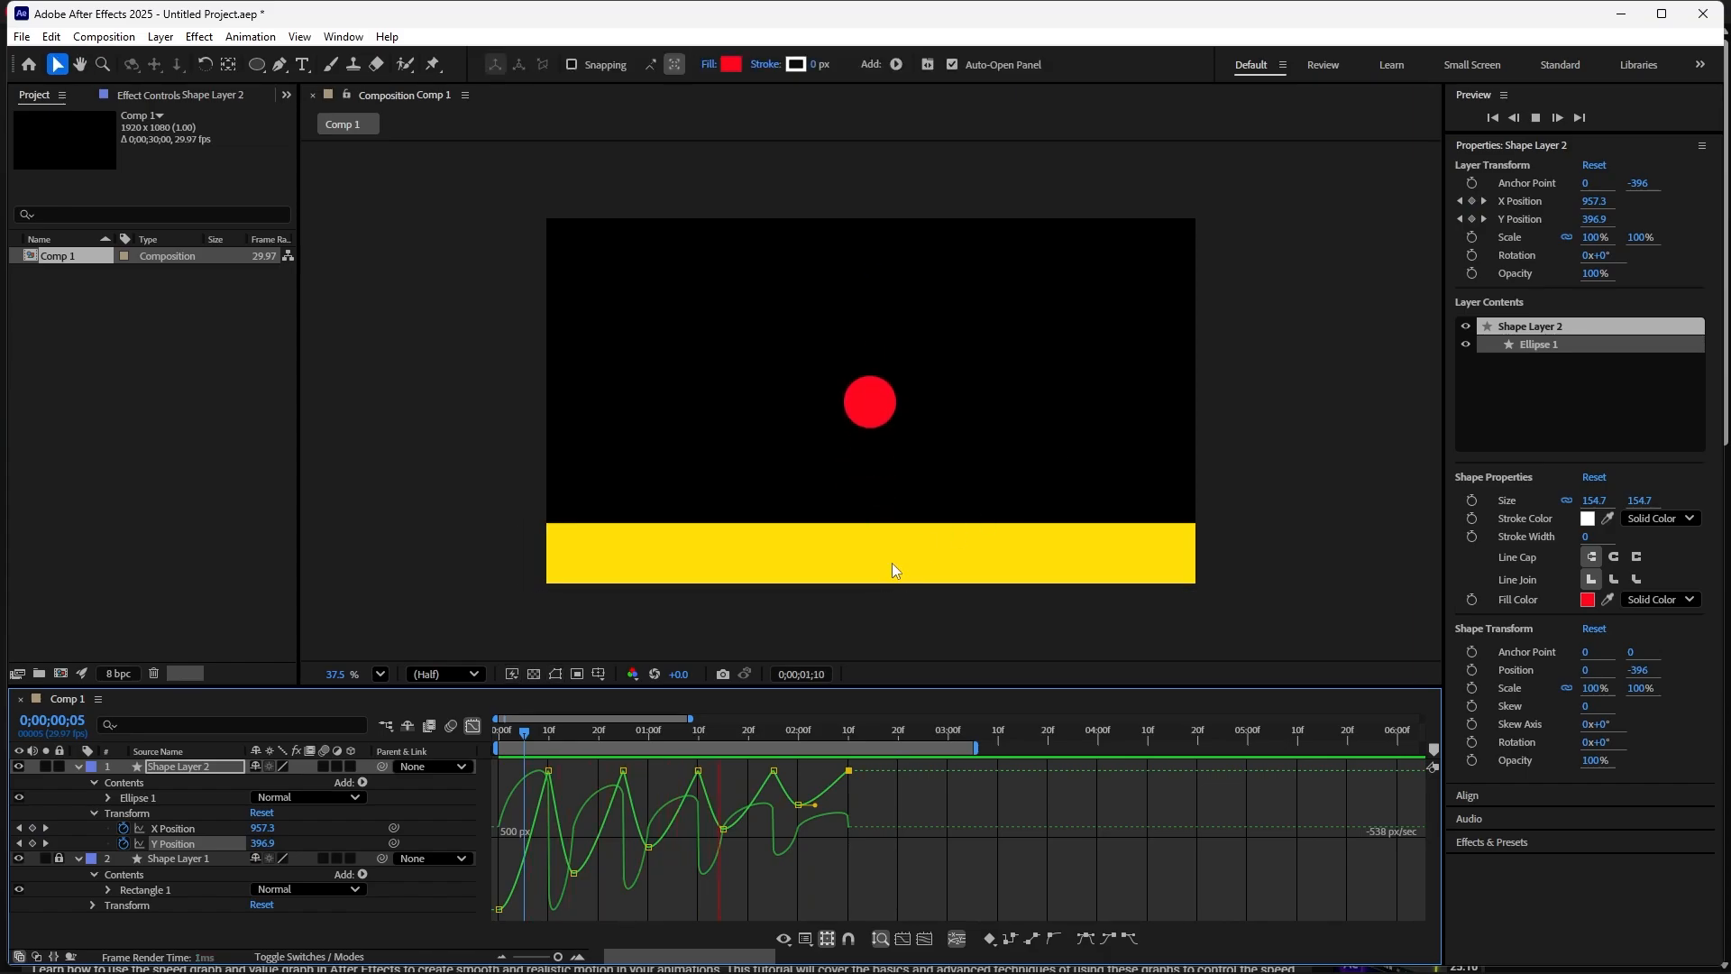
{"action": "key", "text": "space"}
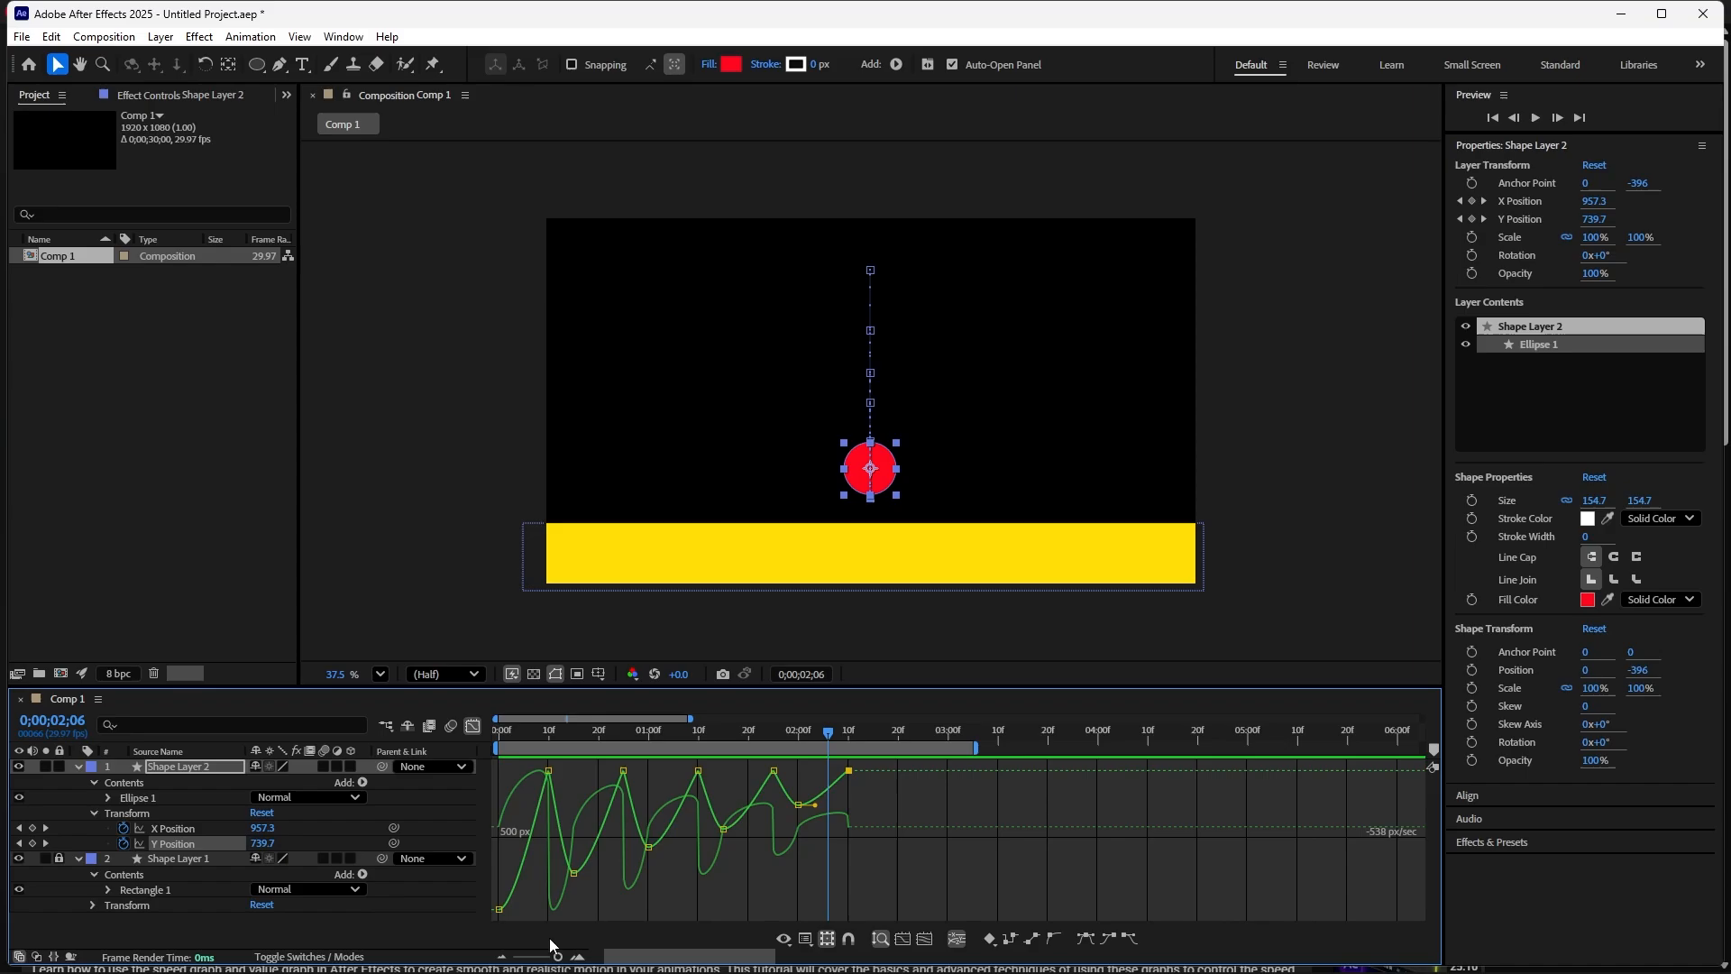
- Lengthen the easing influence handle of the apex Y Position keyframe at 00;15 in the speed graph
{"action": "left_click_drag", "start_coordinate": [828, 736], "coordinate": [489, 847]}
{"action": "mouse_move", "coordinate": [500, 911]}
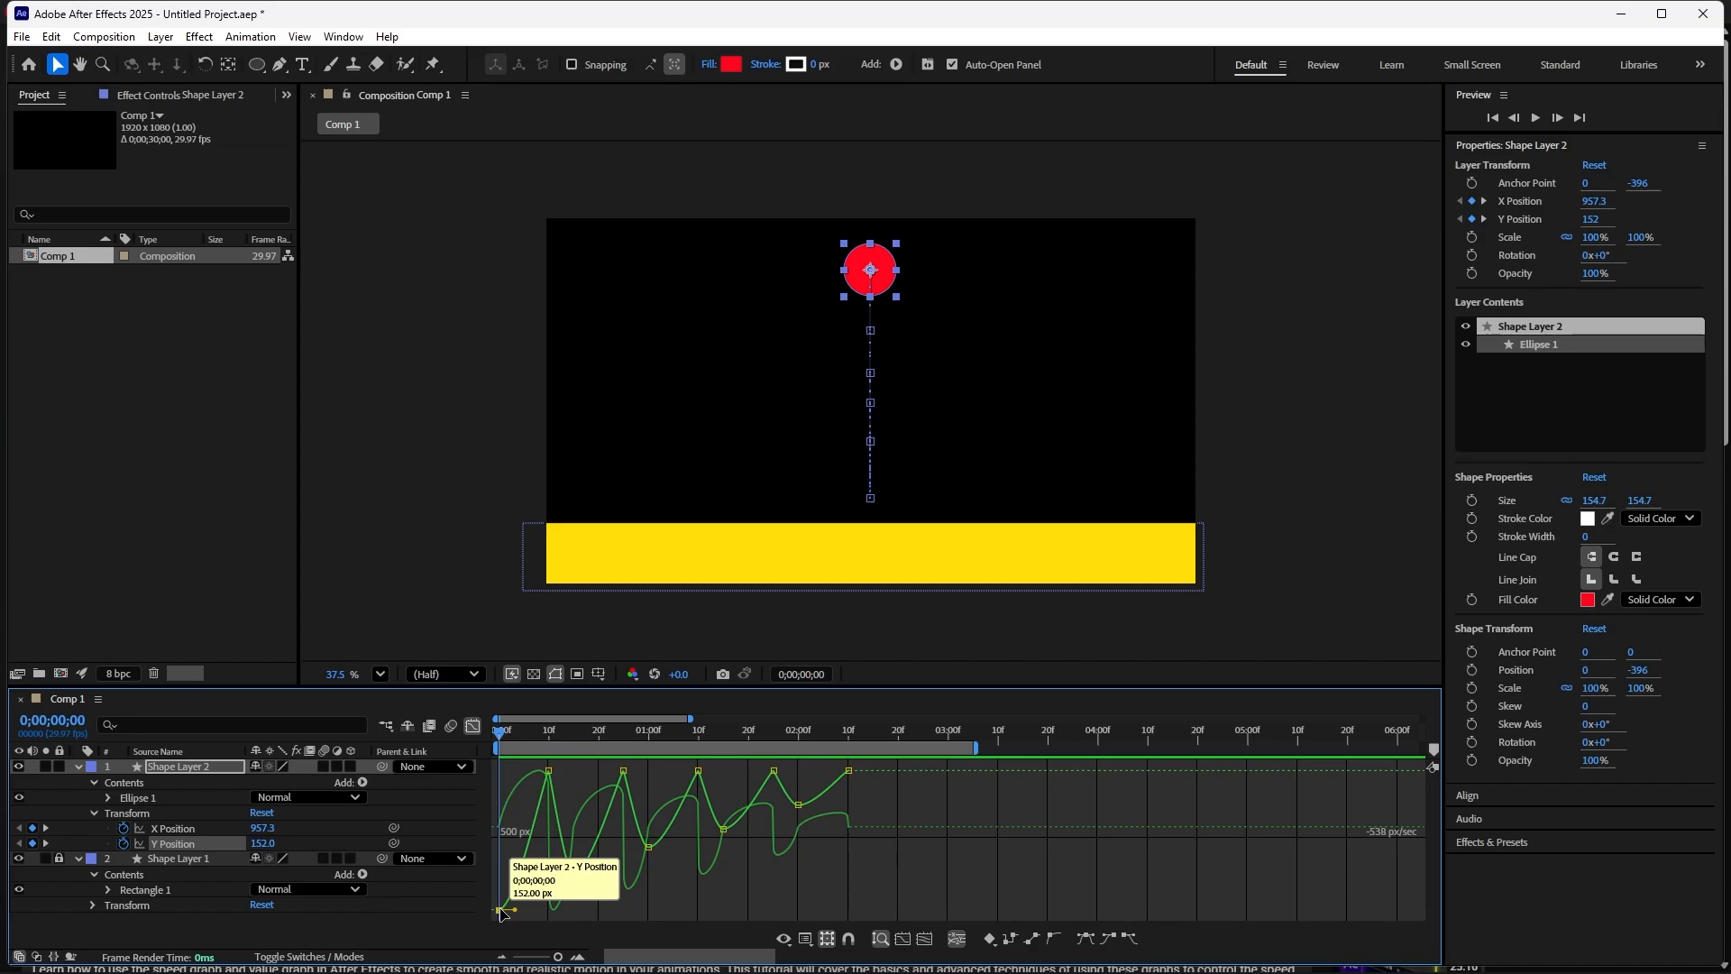
{"action": "left_click_drag", "start_coordinate": [558, 958], "coordinate": [559, 909]}
{"action": "left_click_drag", "start_coordinate": [492, 735], "coordinate": [712, 826]}
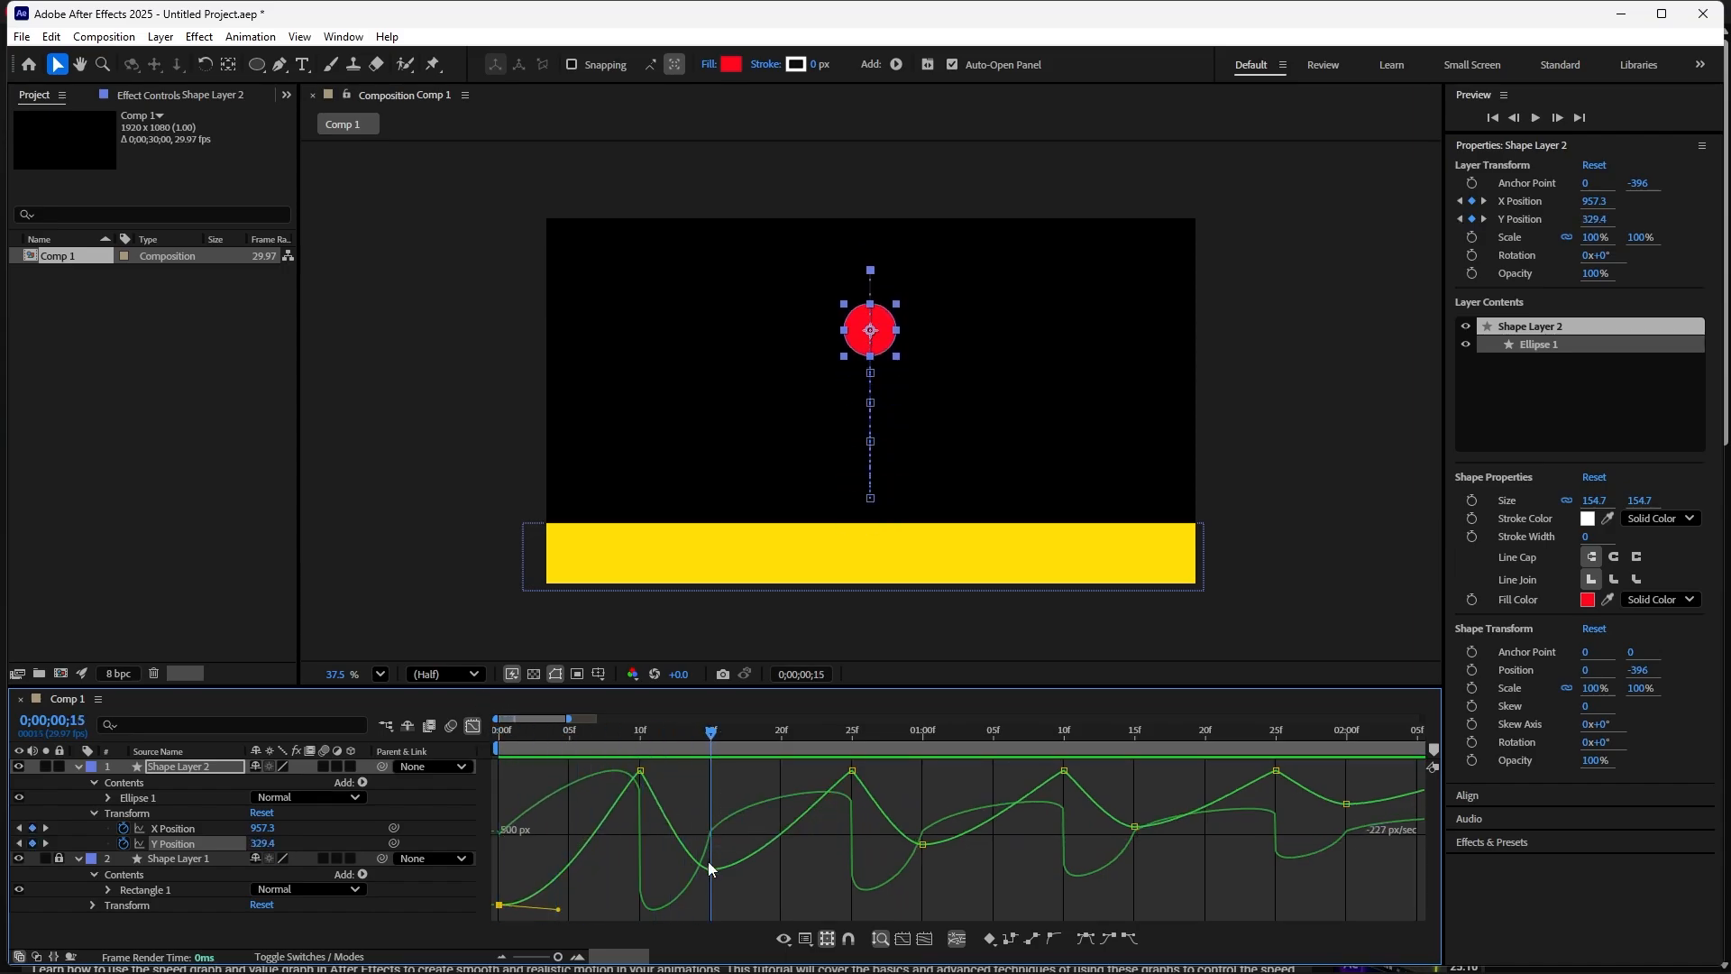
{"action": "left_click", "coordinate": [710, 871], "text": "ctrl"}
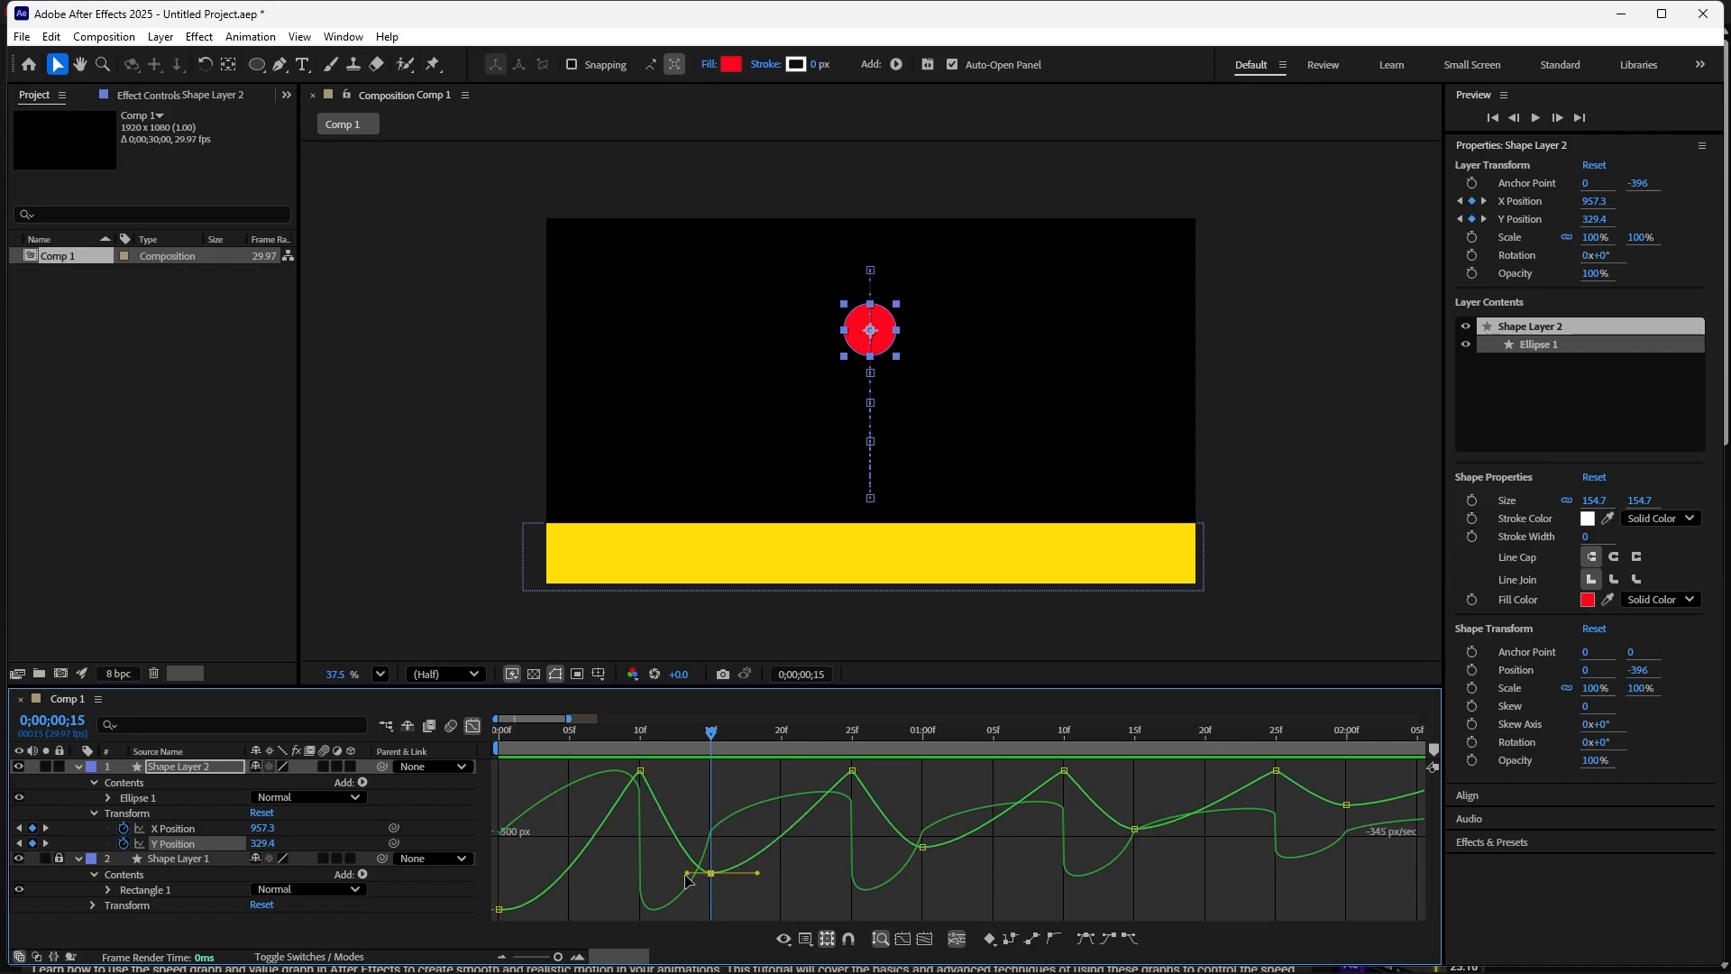
{"action": "left_click_drag", "start_coordinate": [686, 874], "coordinate": [755, 889]}
- Lengthen the easing influence handle of the apex keyframe at 01;00 in the speed graph
{"action": "left_click_drag", "start_coordinate": [711, 732], "coordinate": [920, 843]}
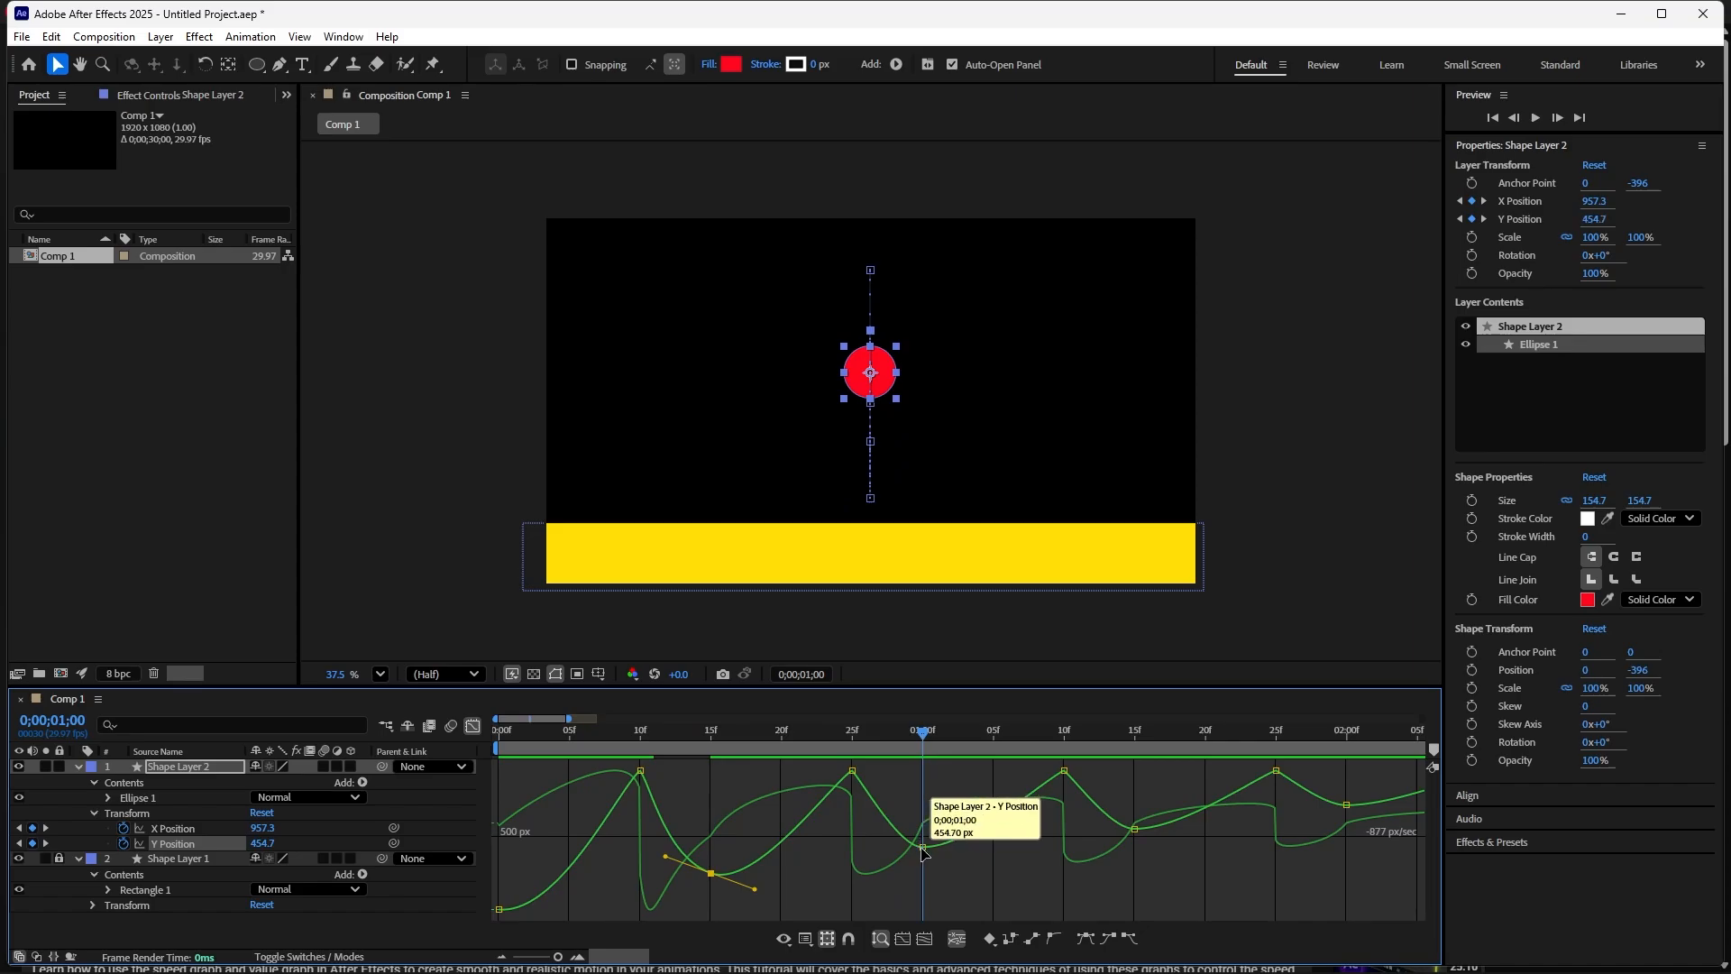
{"action": "left_click", "coordinate": [919, 843], "text": "ctrl"}
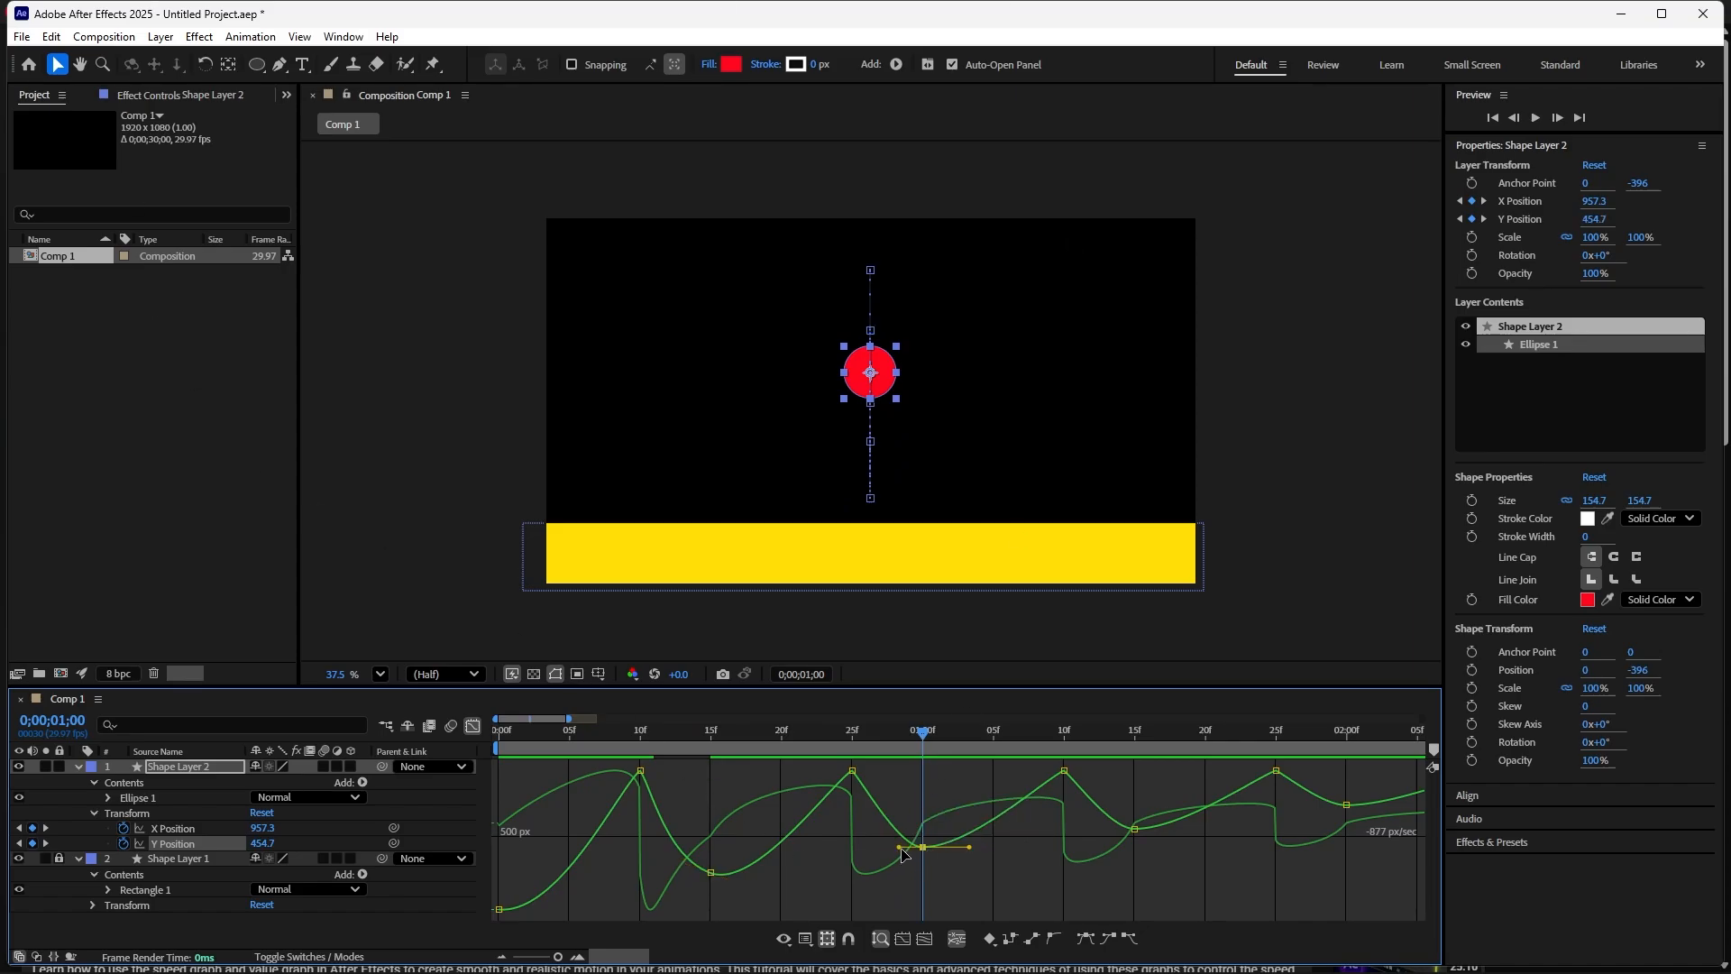
{"action": "left_click_drag", "start_coordinate": [900, 849], "coordinate": [981, 857]}
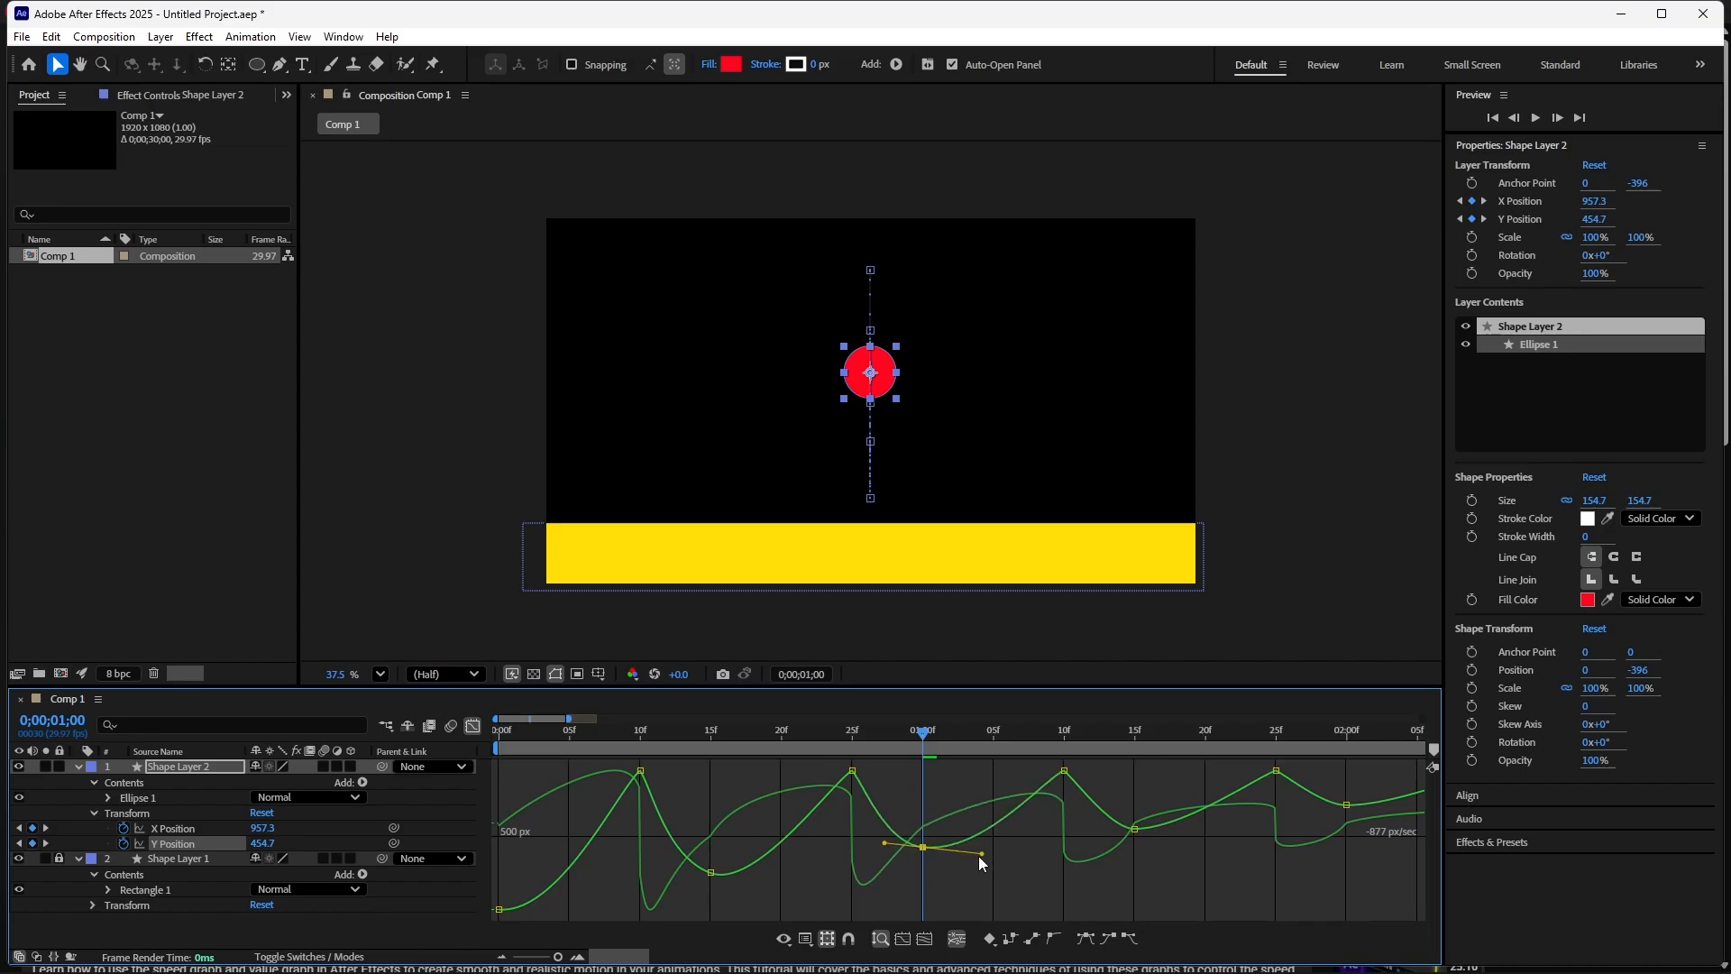
- Adjust the easing influence handles of the apex keyframe at 01;15 in the speed graph
{"action": "left_click_drag", "start_coordinate": [923, 734], "coordinate": [1140, 837]}
{"action": "left_click", "coordinate": [1136, 829]}
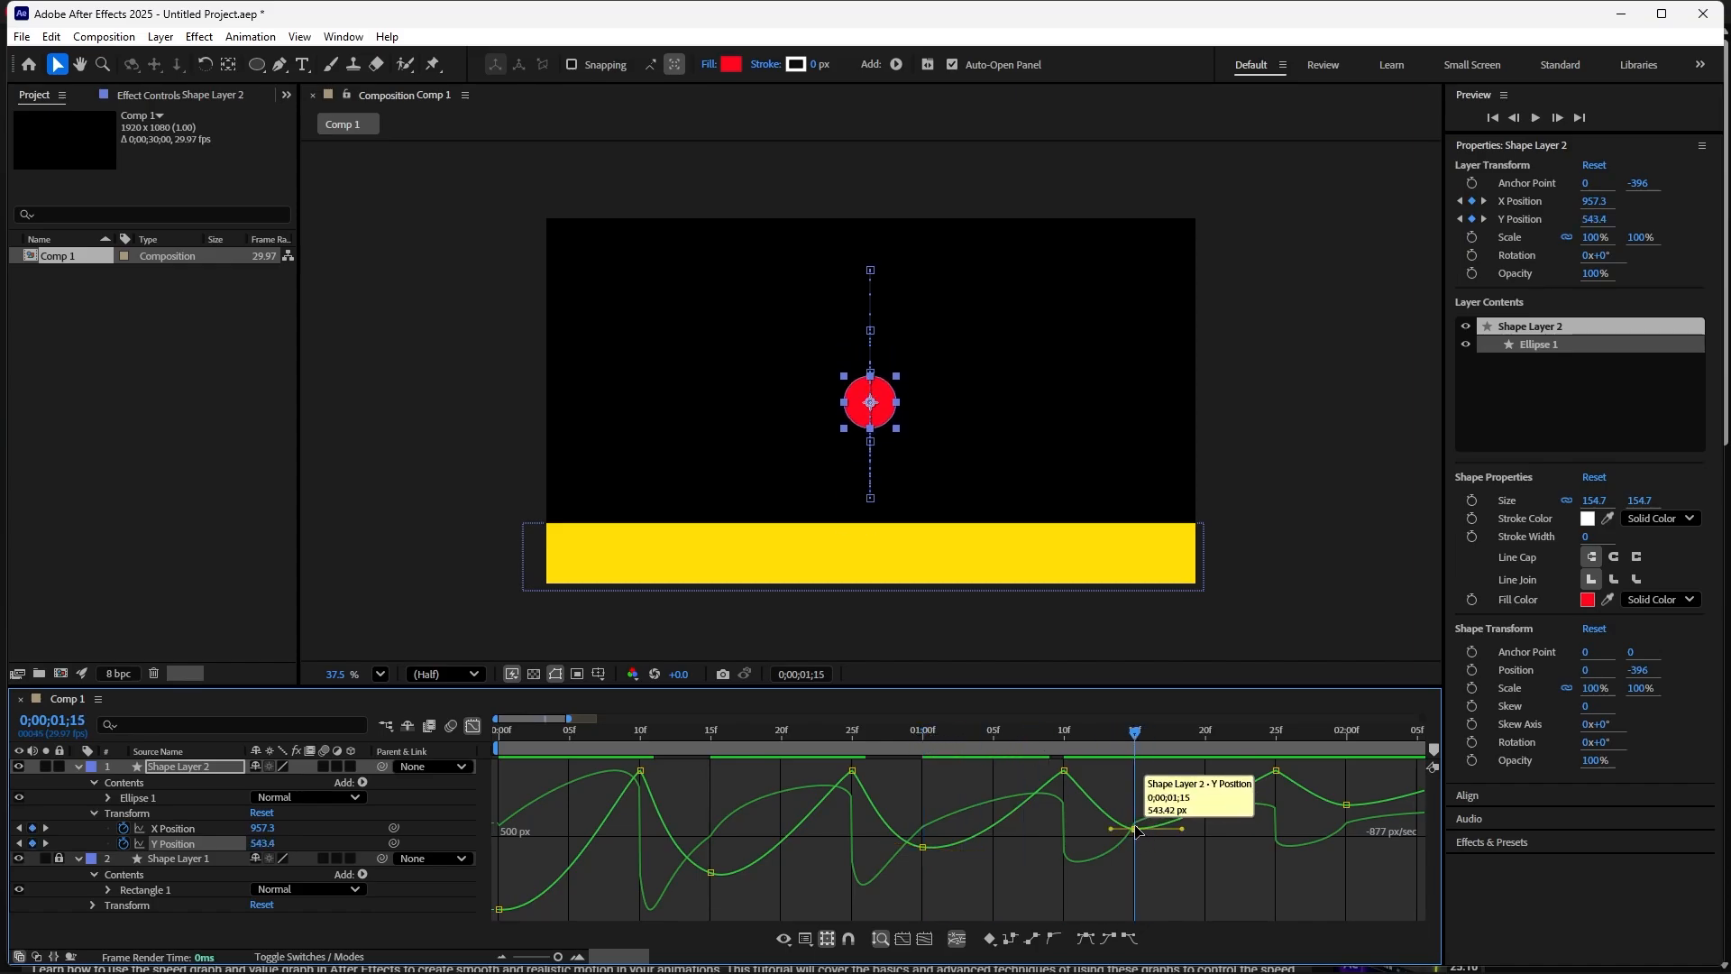
{"action": "left_click_drag", "start_coordinate": [1182, 829], "coordinate": [1107, 830]}
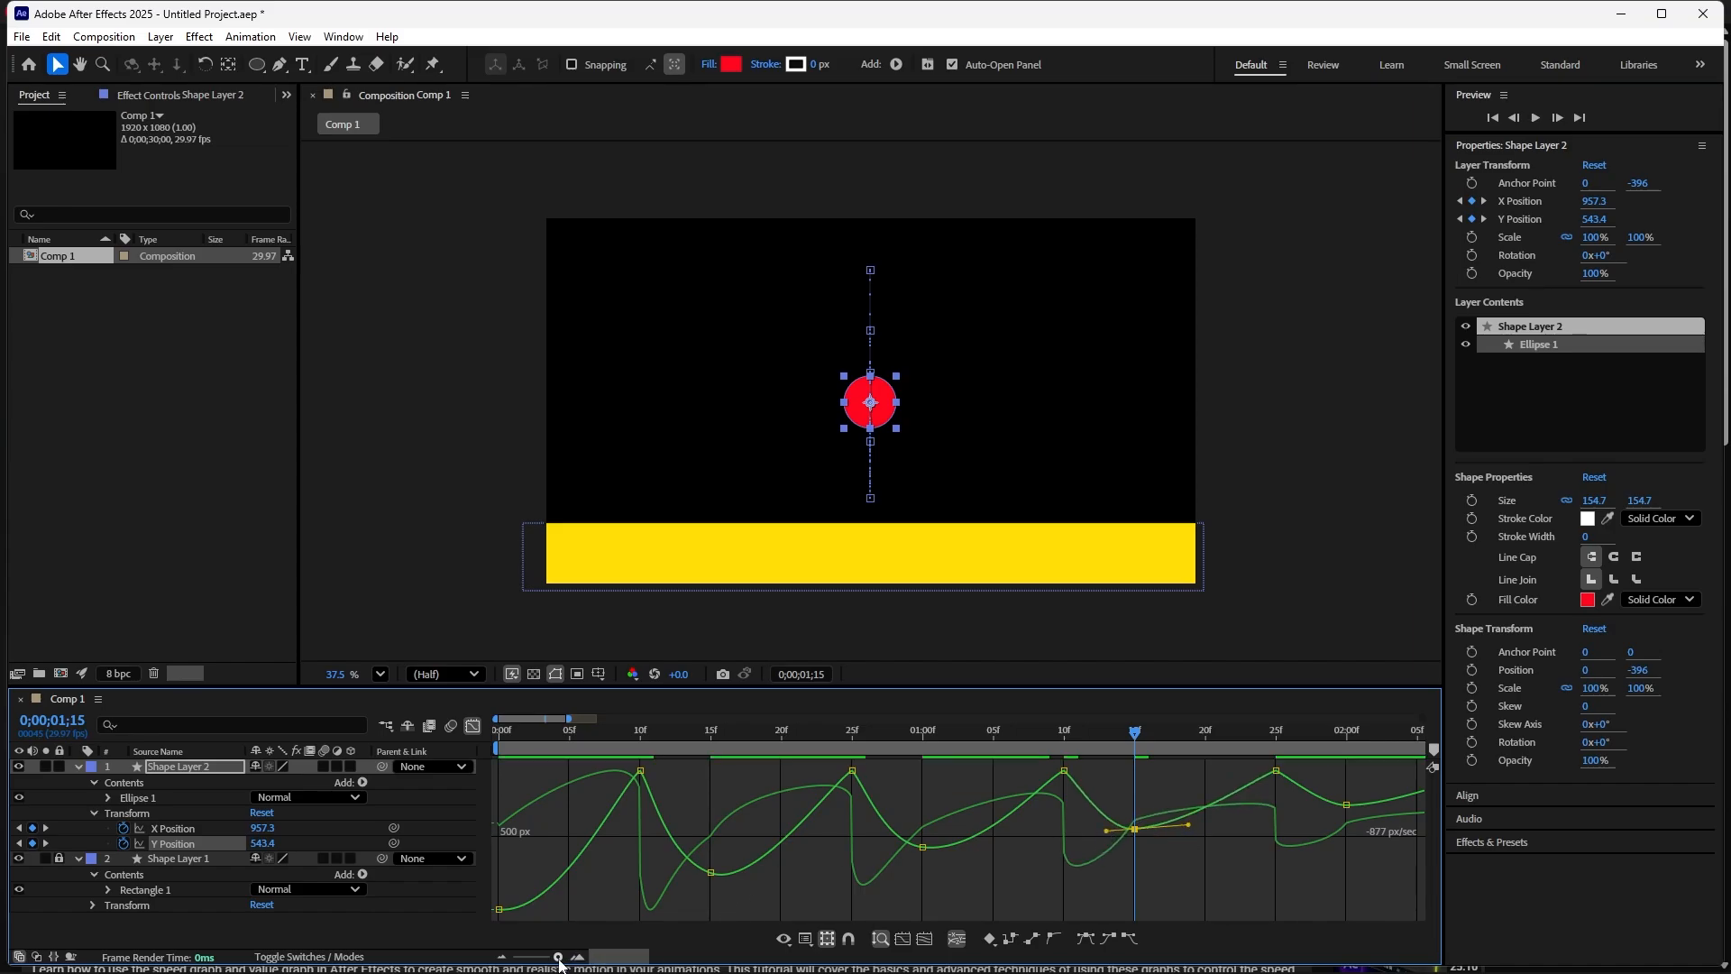
- Adjust the easing influence handle of the apex keyframe at 02;00 in the speed graph
{"action": "left_click_drag", "start_coordinate": [559, 958], "coordinate": [556, 958]}
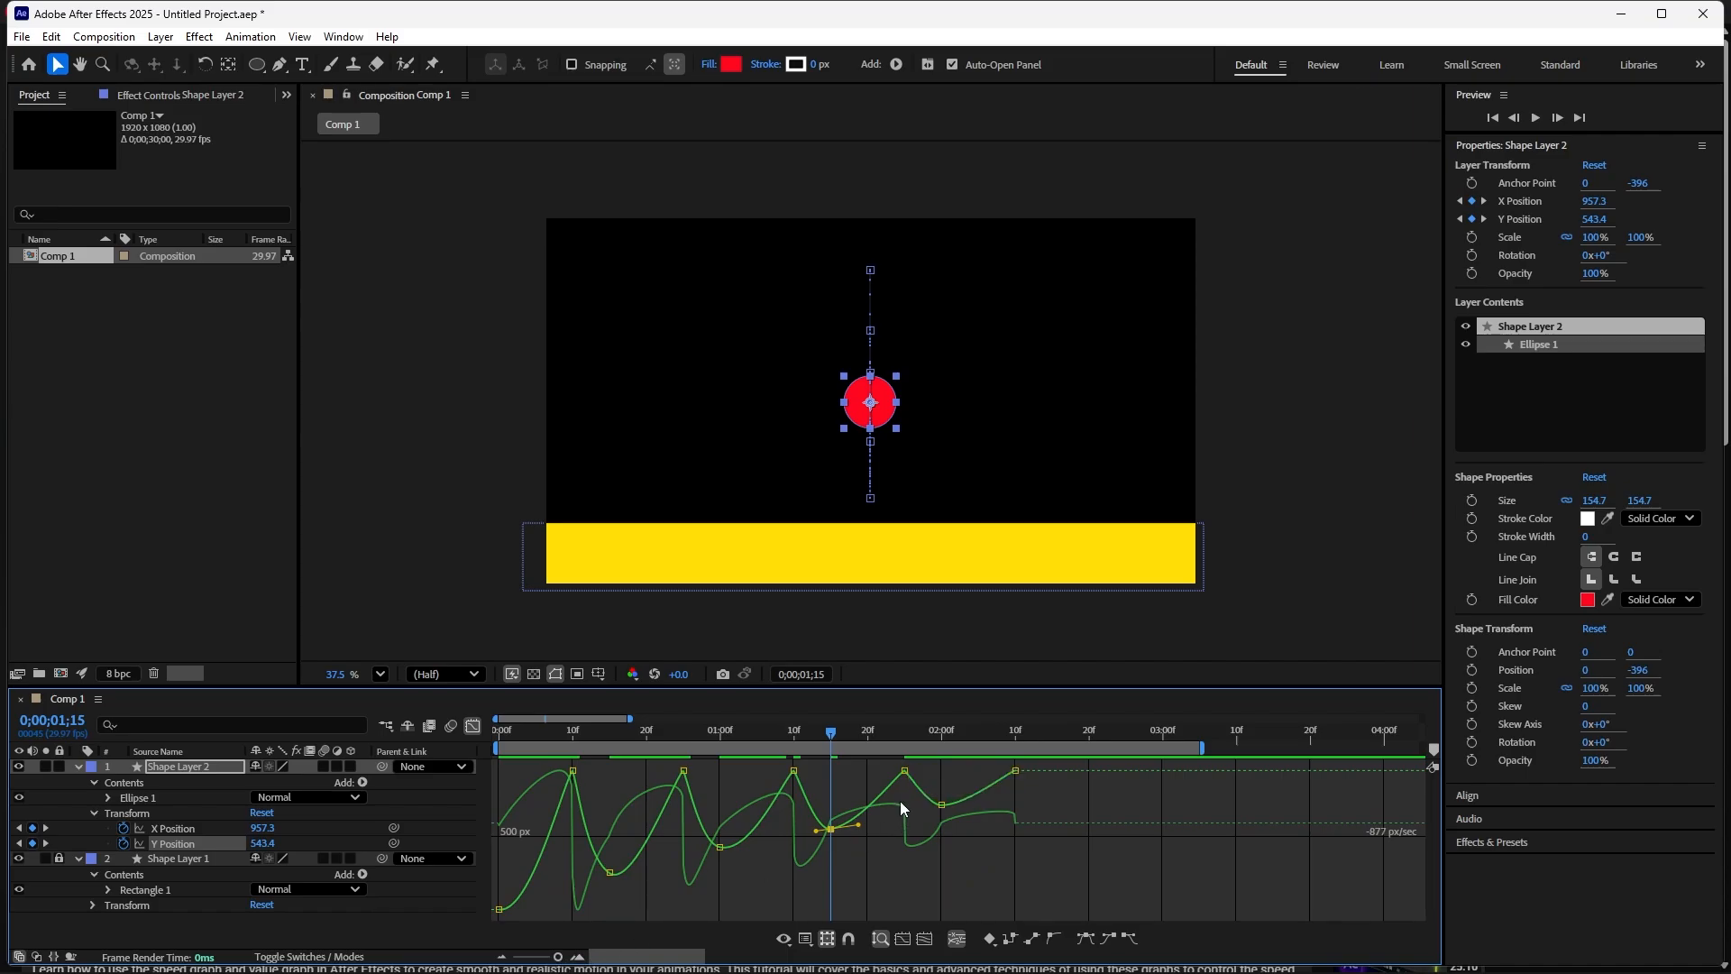
{"action": "left_click_drag", "start_coordinate": [832, 732], "coordinate": [919, 732]}
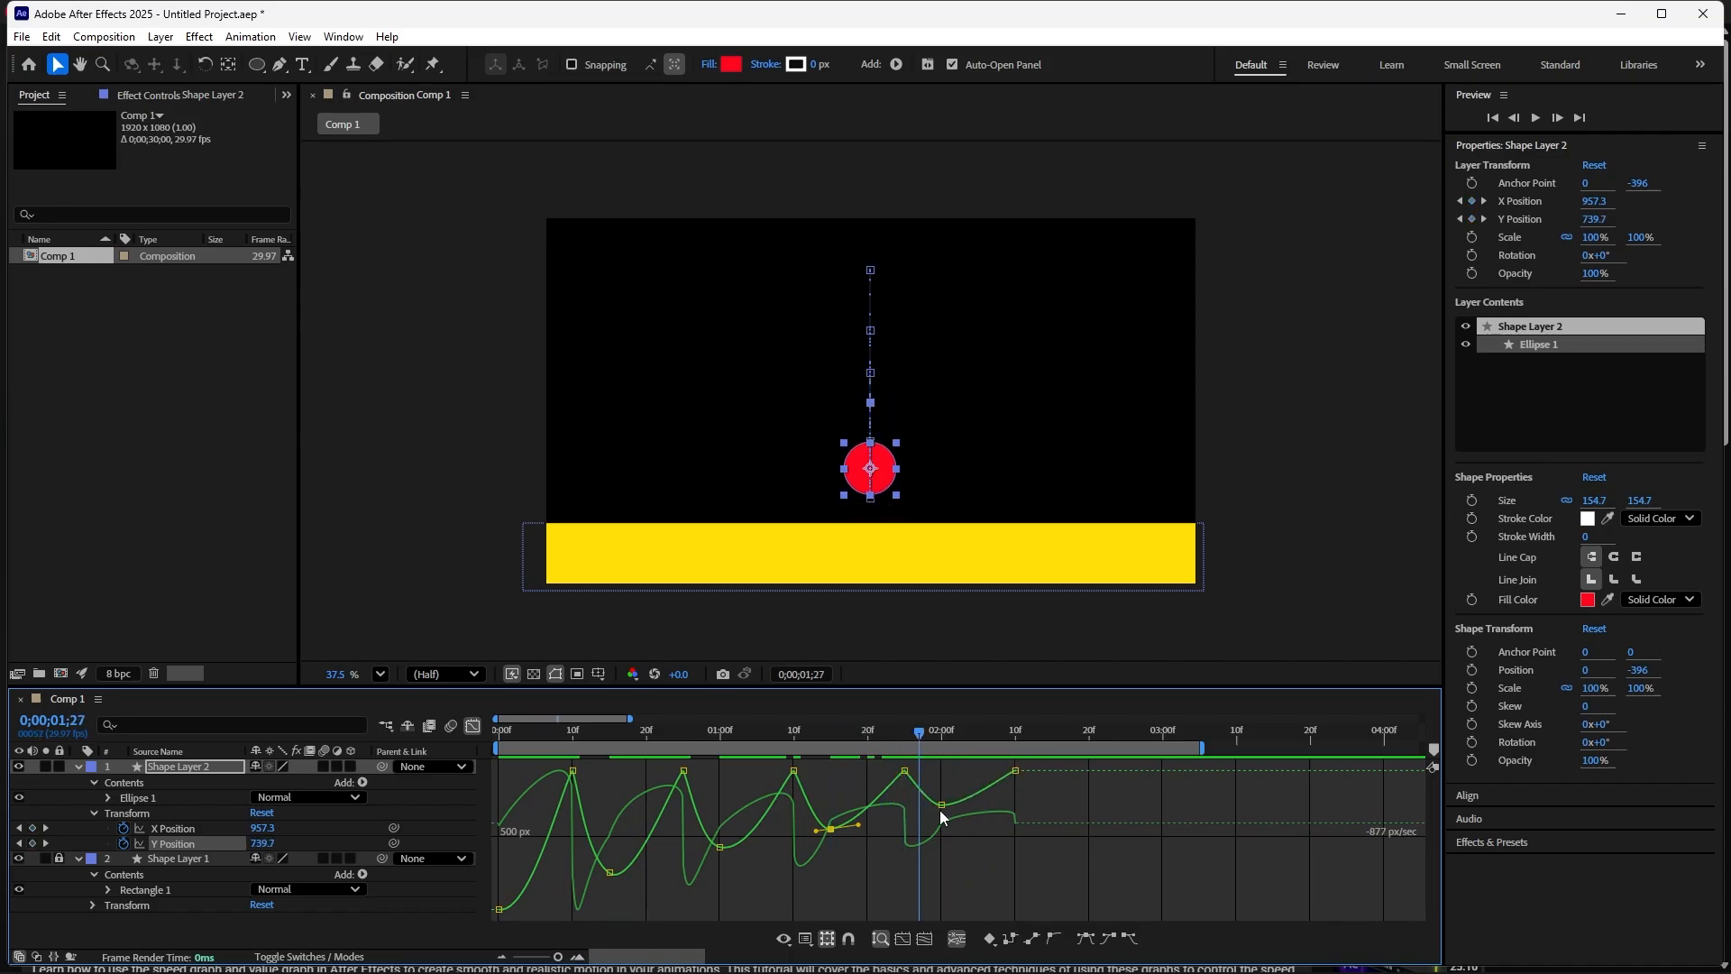
{"action": "left_click", "coordinate": [942, 806]}
{"action": "left_click_drag", "start_coordinate": [966, 806], "coordinate": [924, 809]}
- Play the animation to review the refined easing
{"action": "key", "text": "space"}
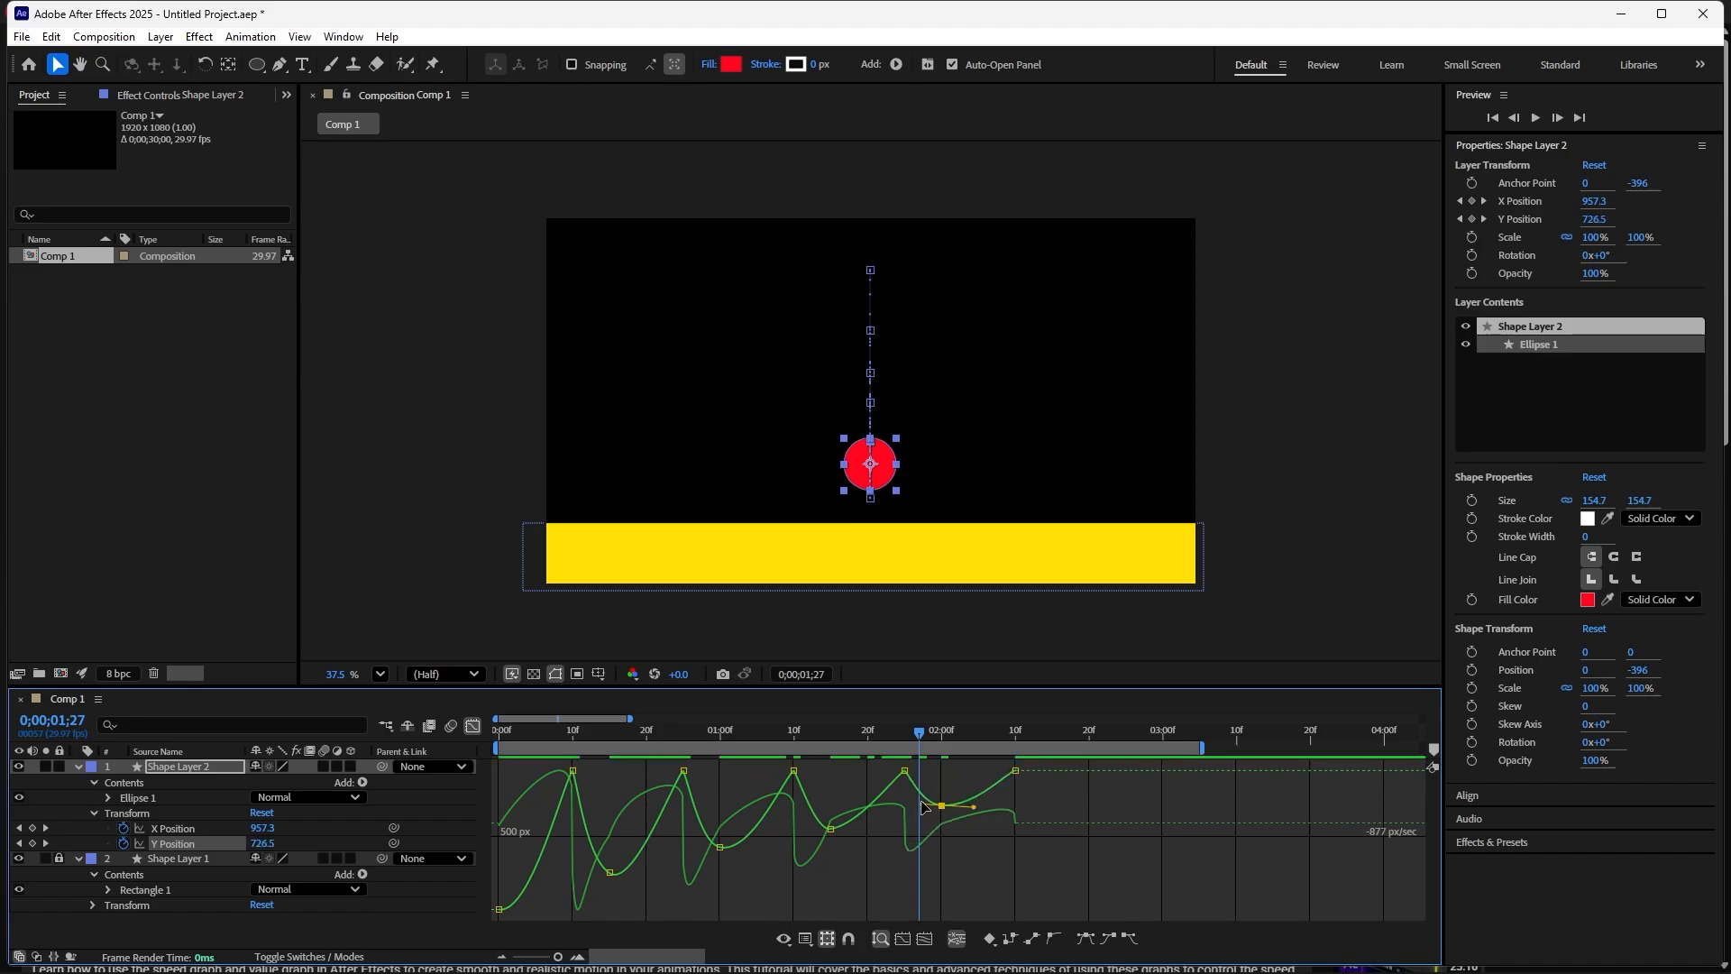
{"action": "key", "text": "space"}
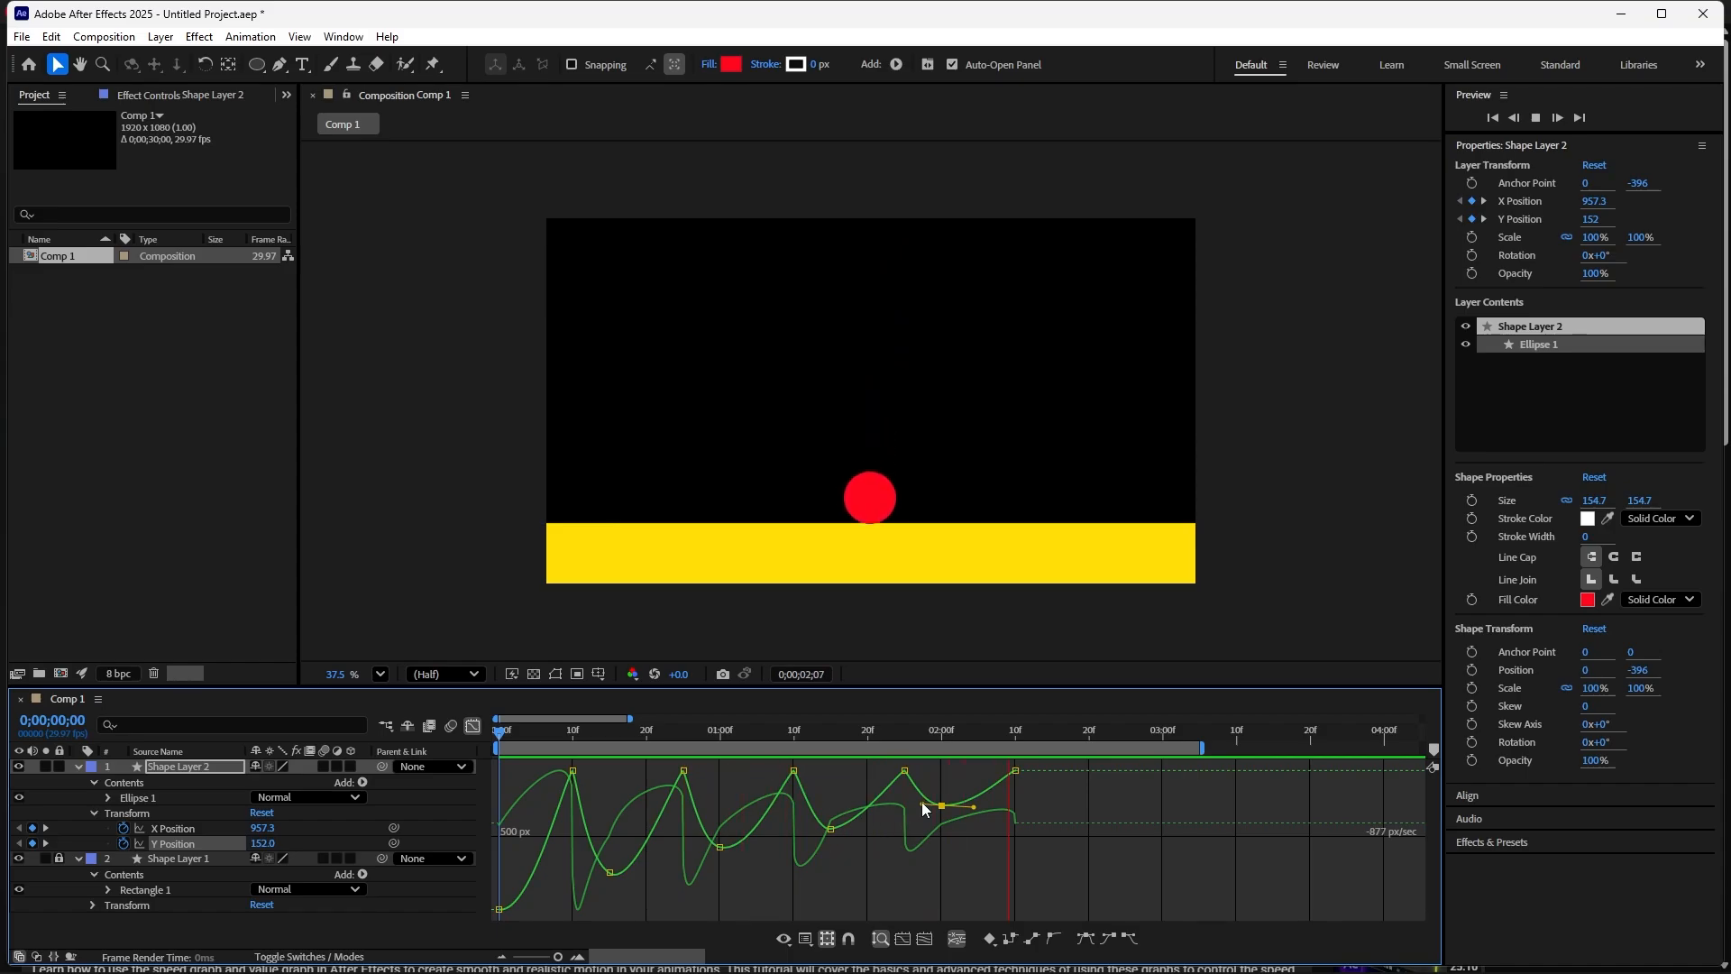
{"action": "key", "text": "space"}
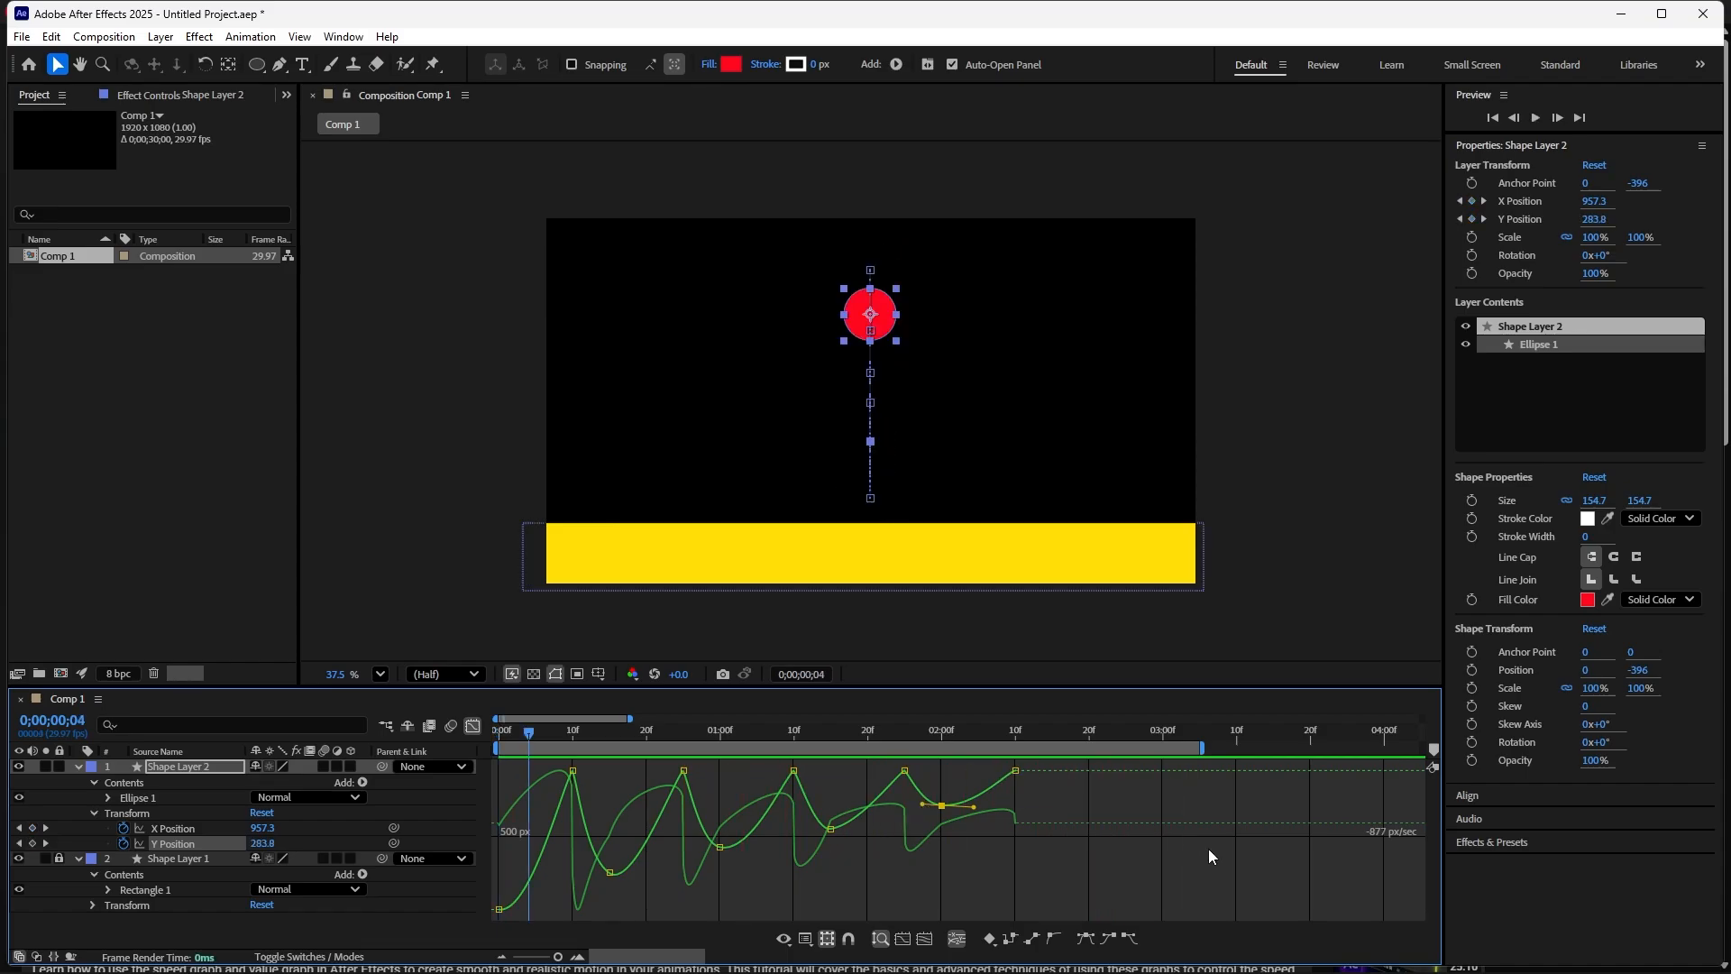
- Shorten the work area to end at the last keyframe, 02;10, and preview the loop
{"action": "left_click_drag", "start_coordinate": [1200, 747], "coordinate": [1047, 747]}
{"action": "key", "text": "space"}
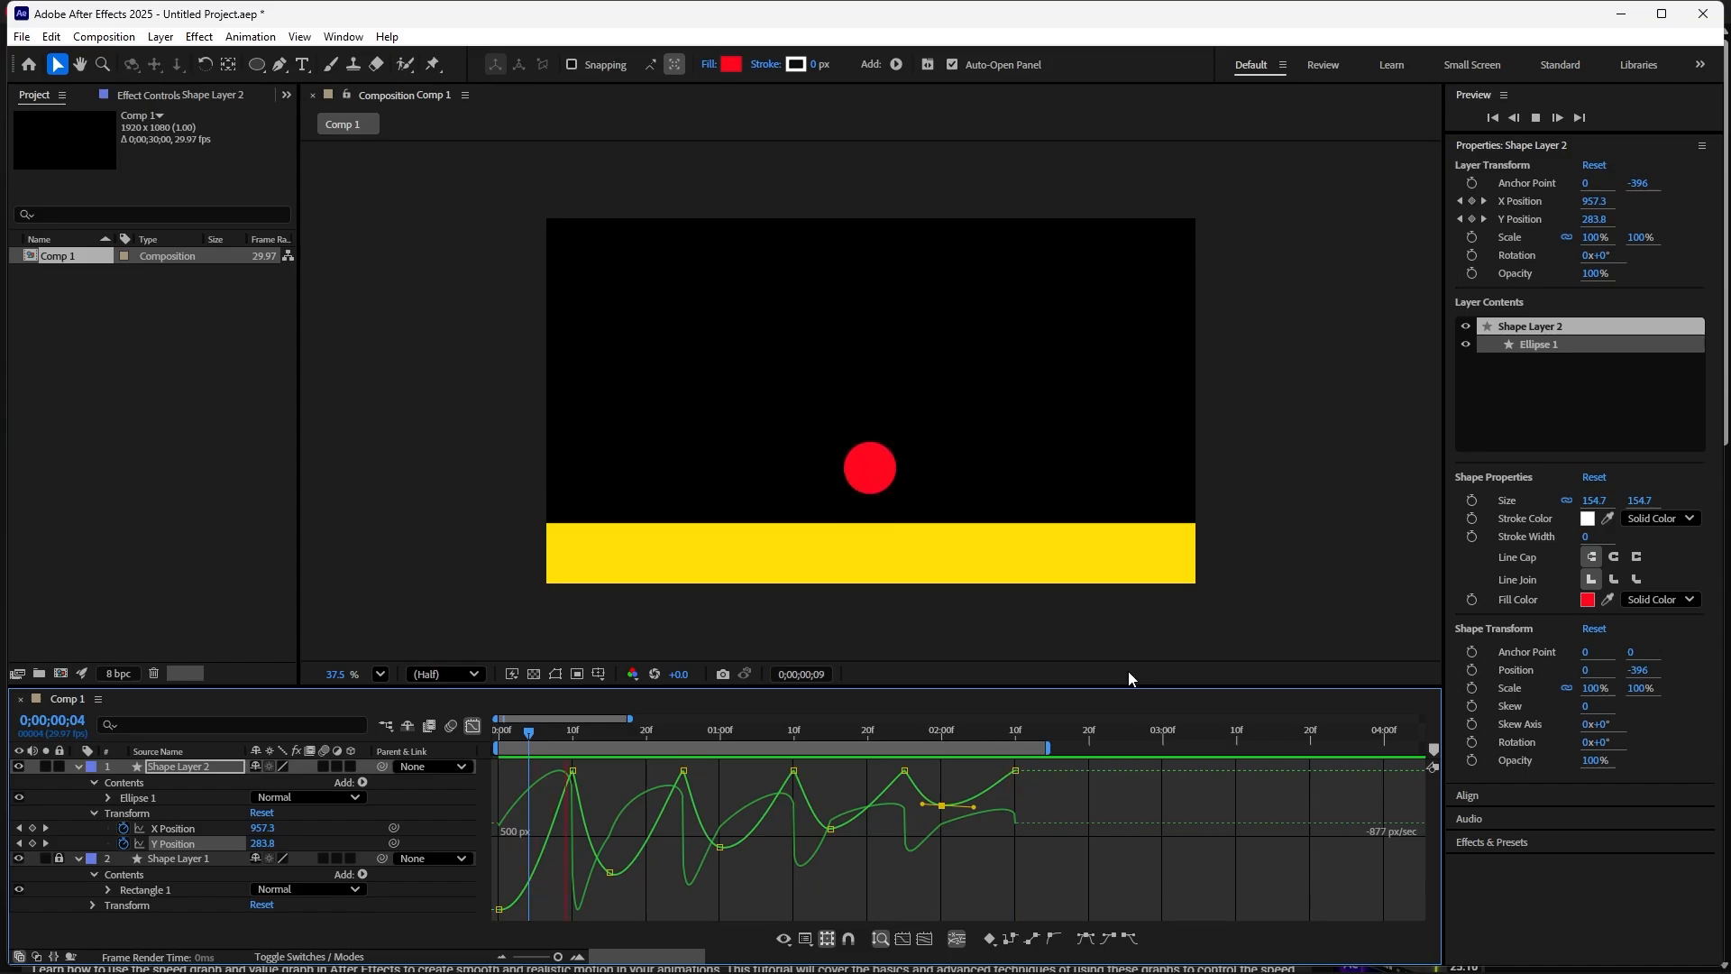
{"action": "key", "text": "space"}
{"action": "left_click_drag", "start_coordinate": [1043, 747], "coordinate": [1017, 747]}
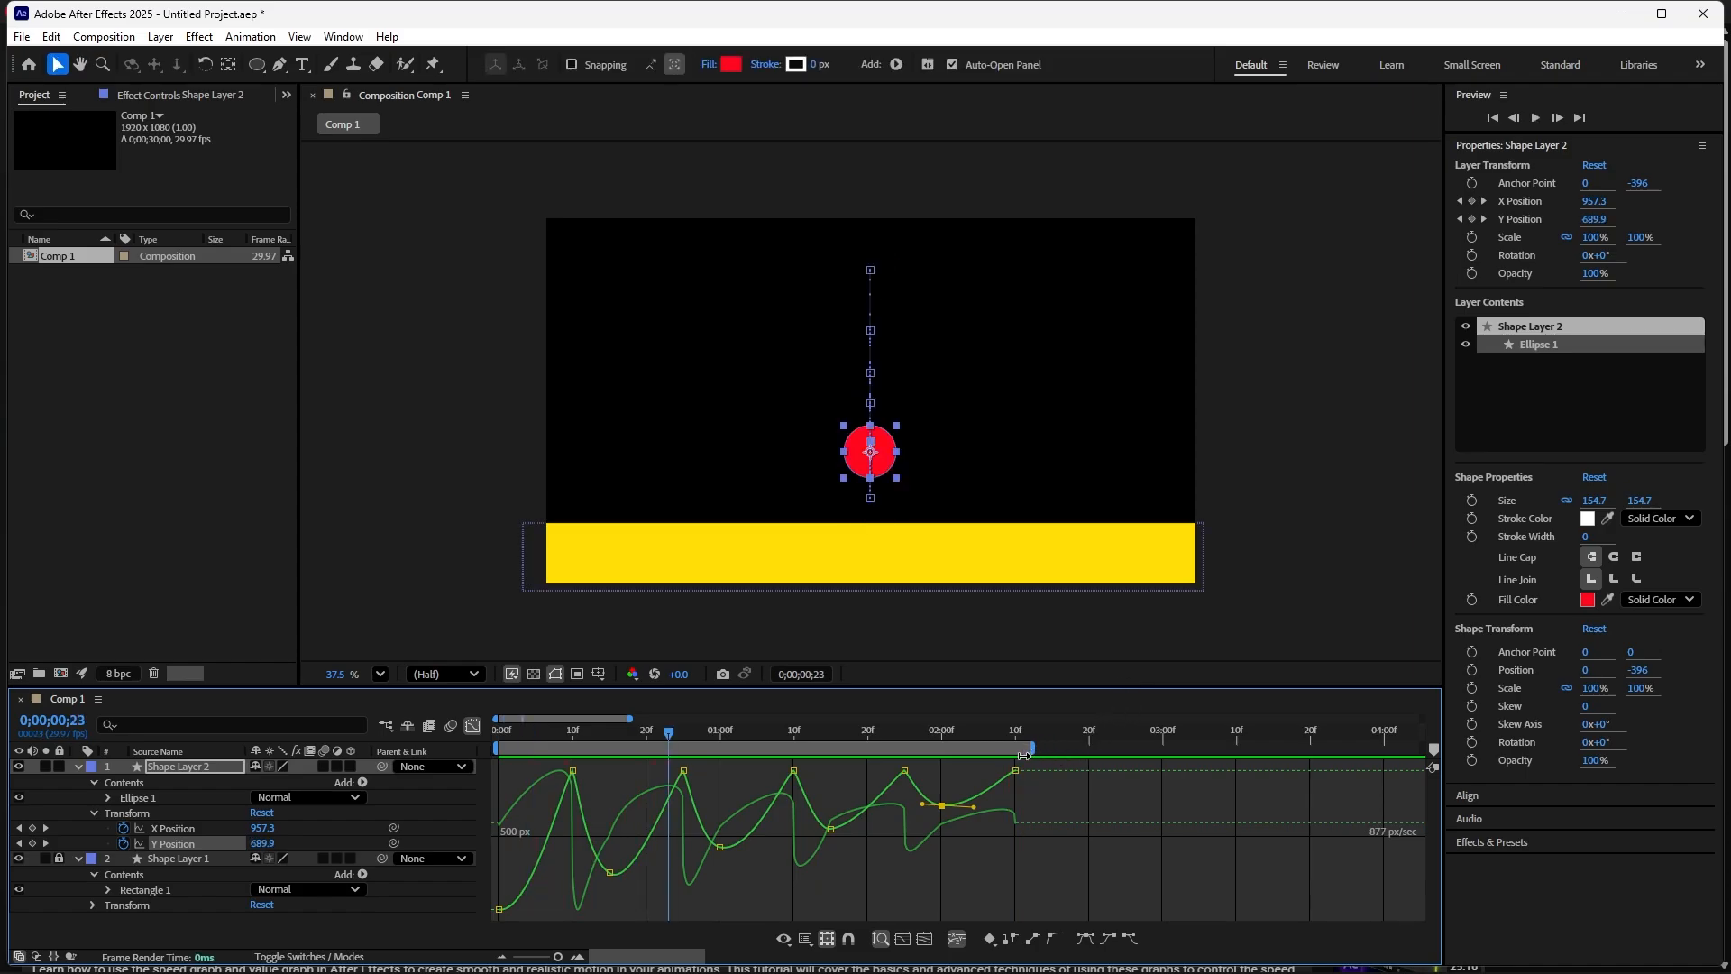
{"action": "key", "text": "space"}
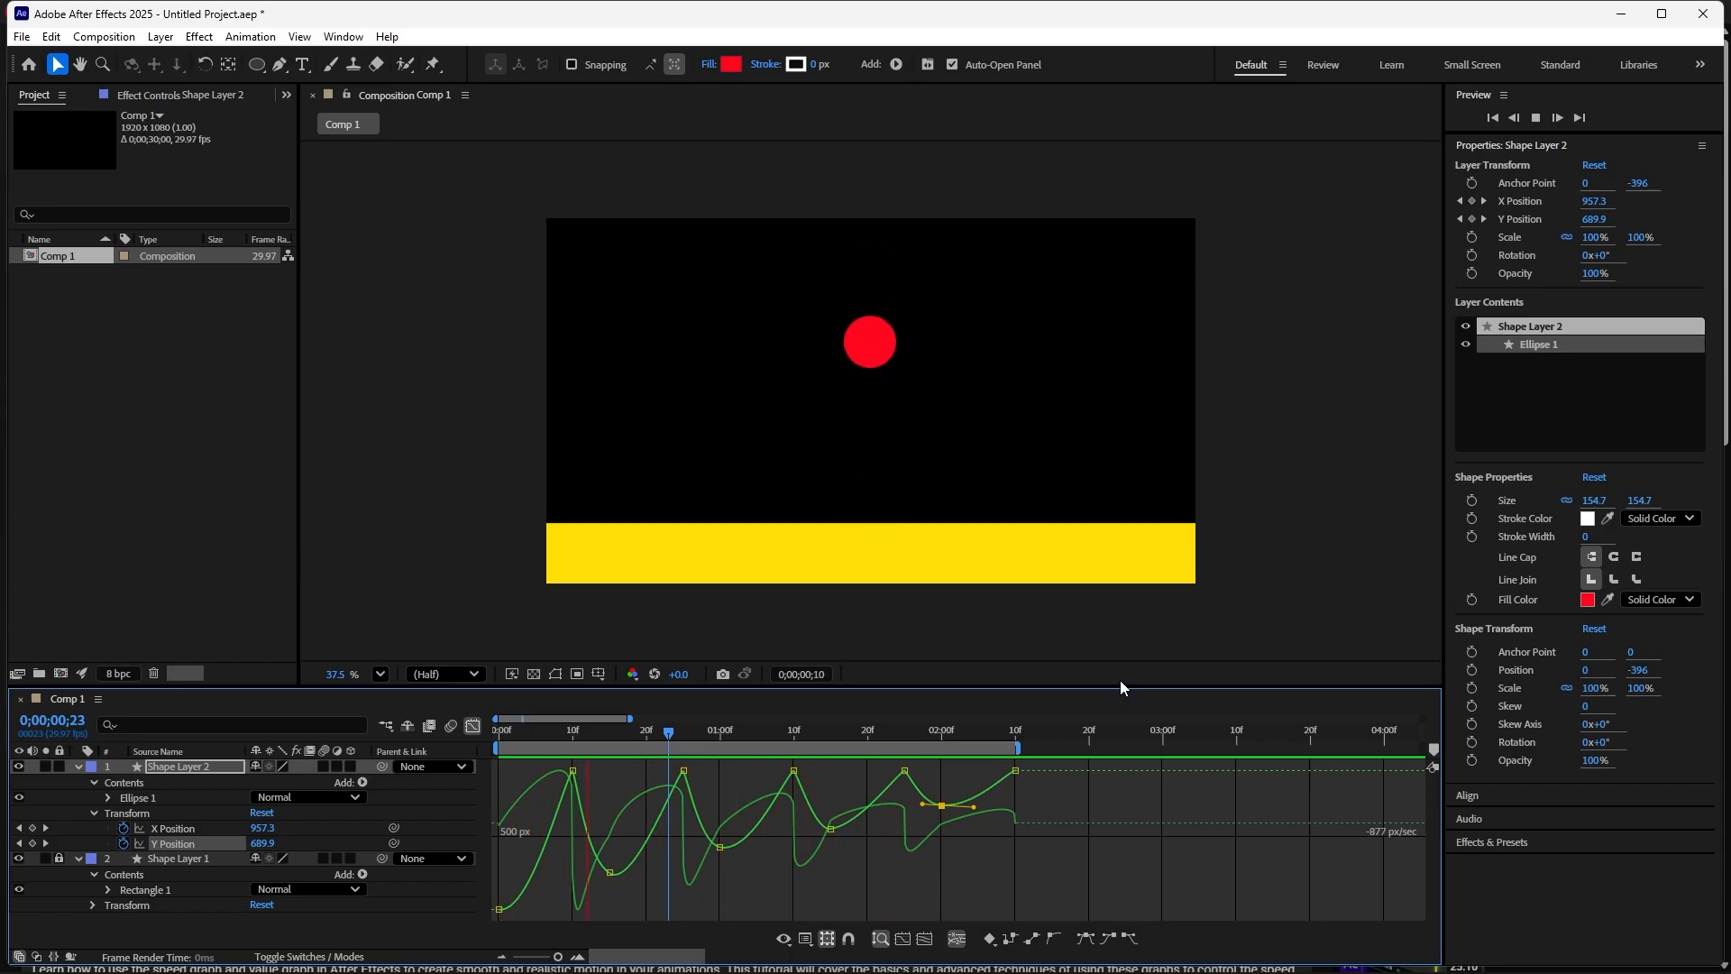
{"action": "key", "text": "space"}
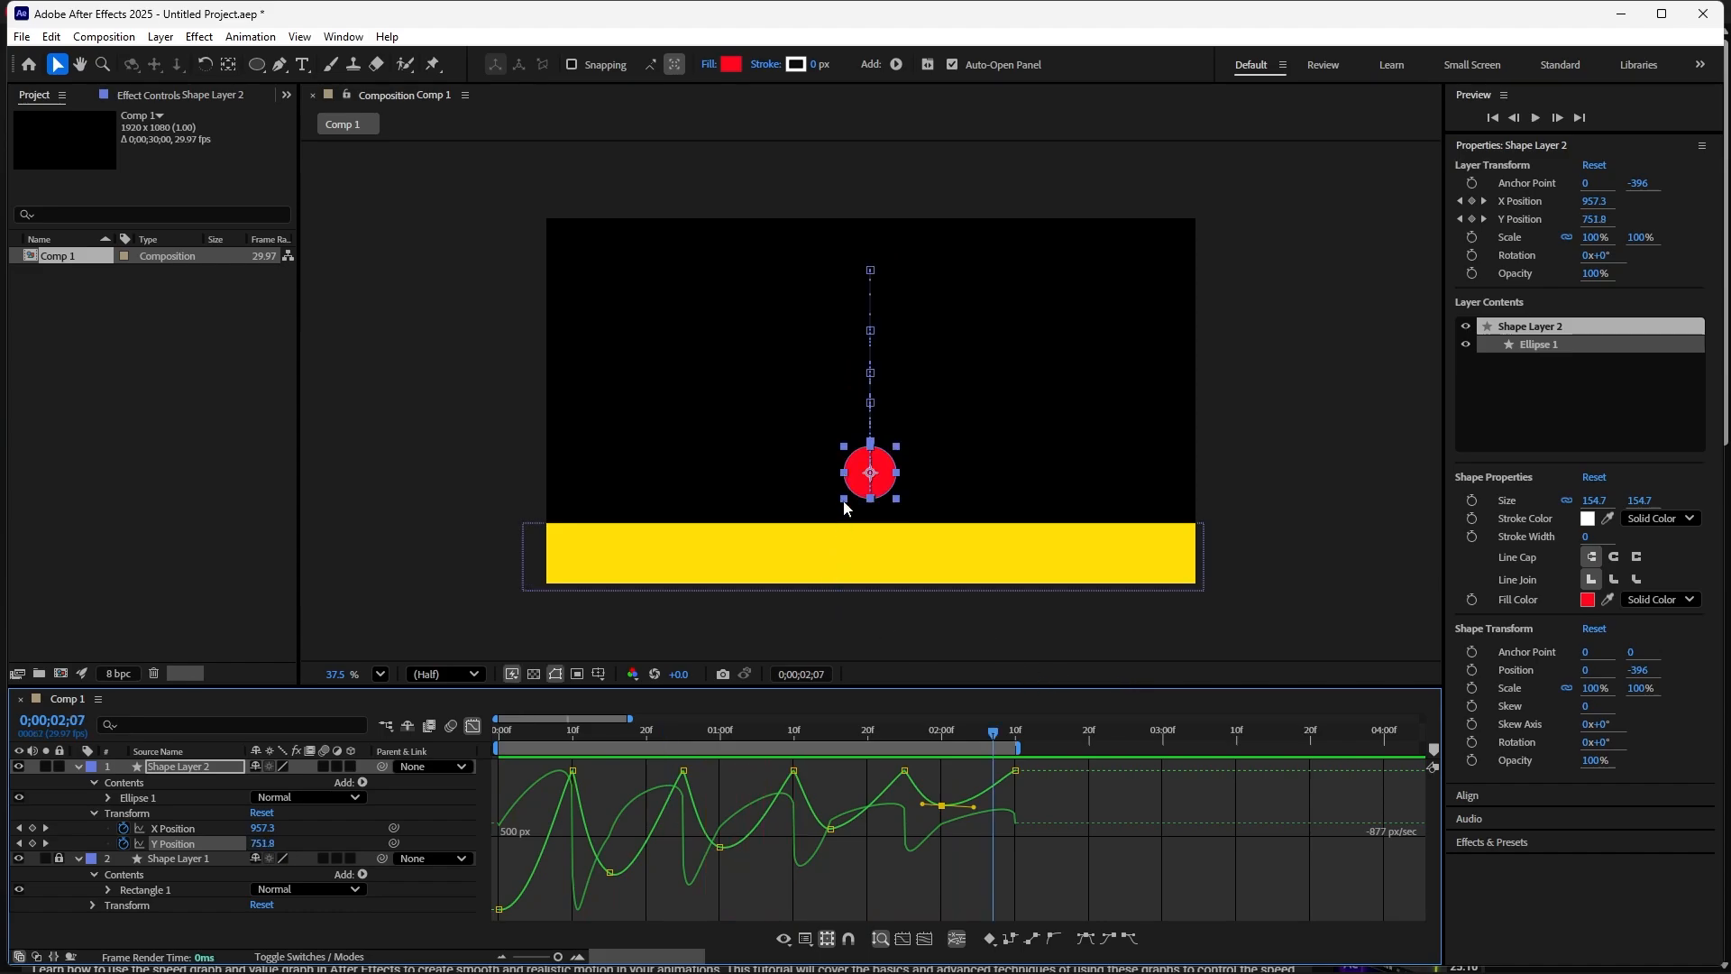
- Scrub and play through the bounces to check the timing of each rebound
{"action": "left_click_drag", "start_coordinate": [992, 735], "coordinate": [600, 821]}
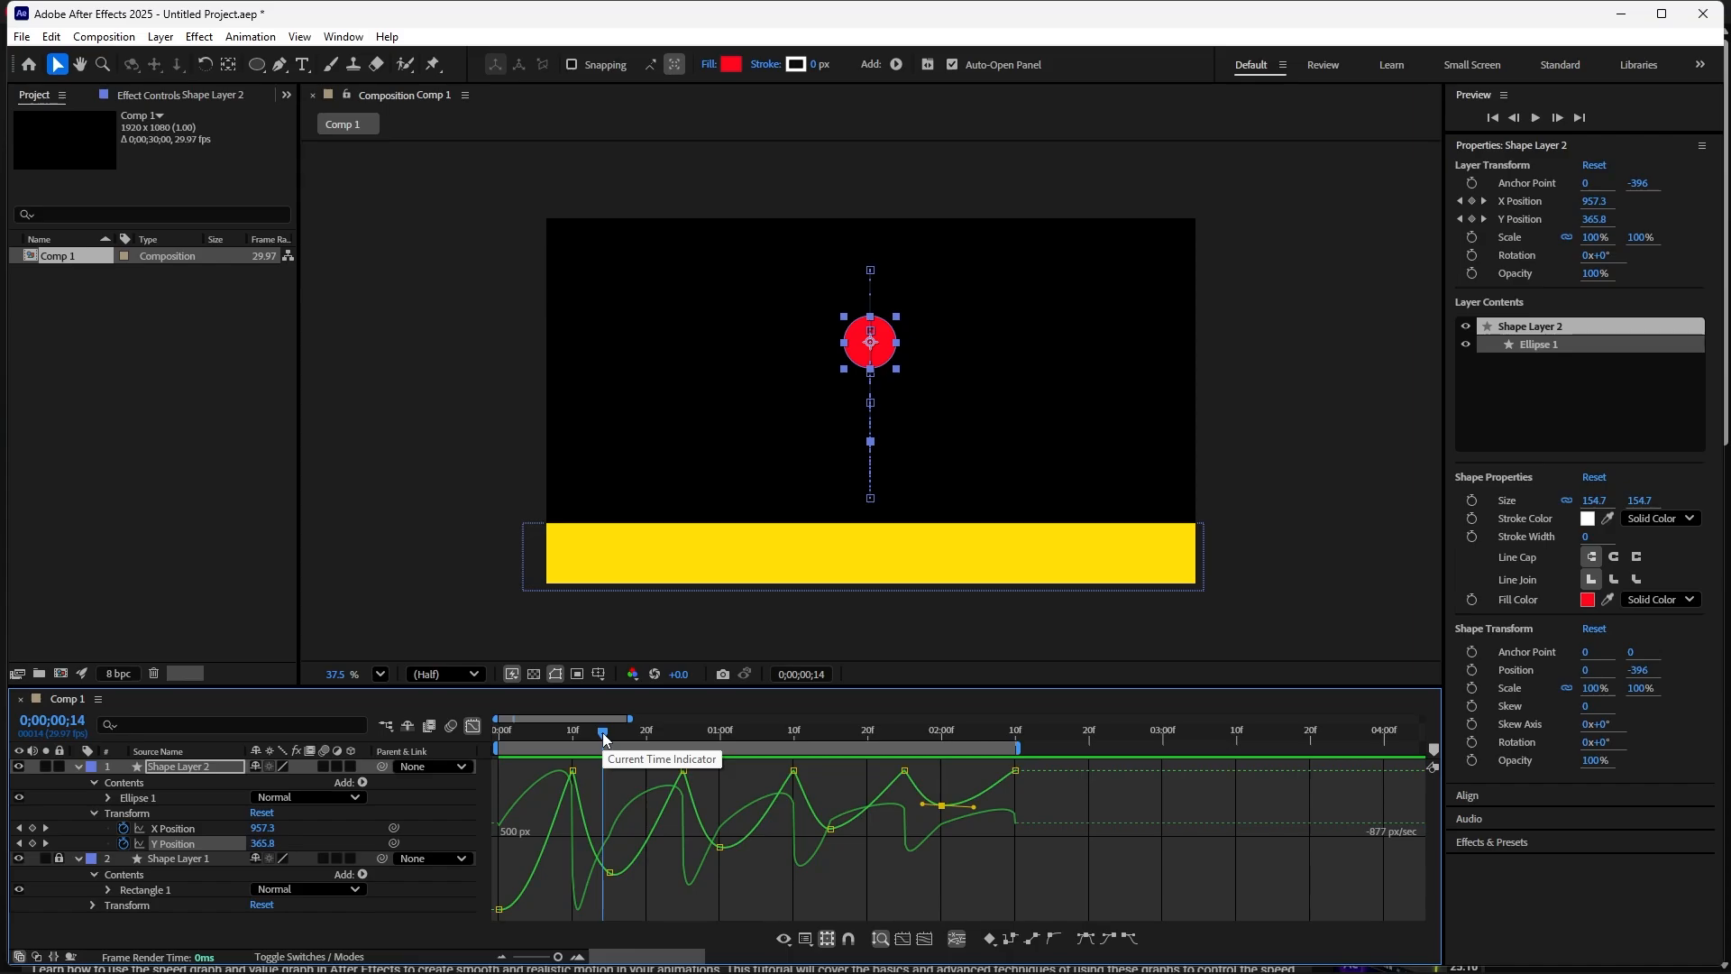
{"action": "key", "text": "space"}
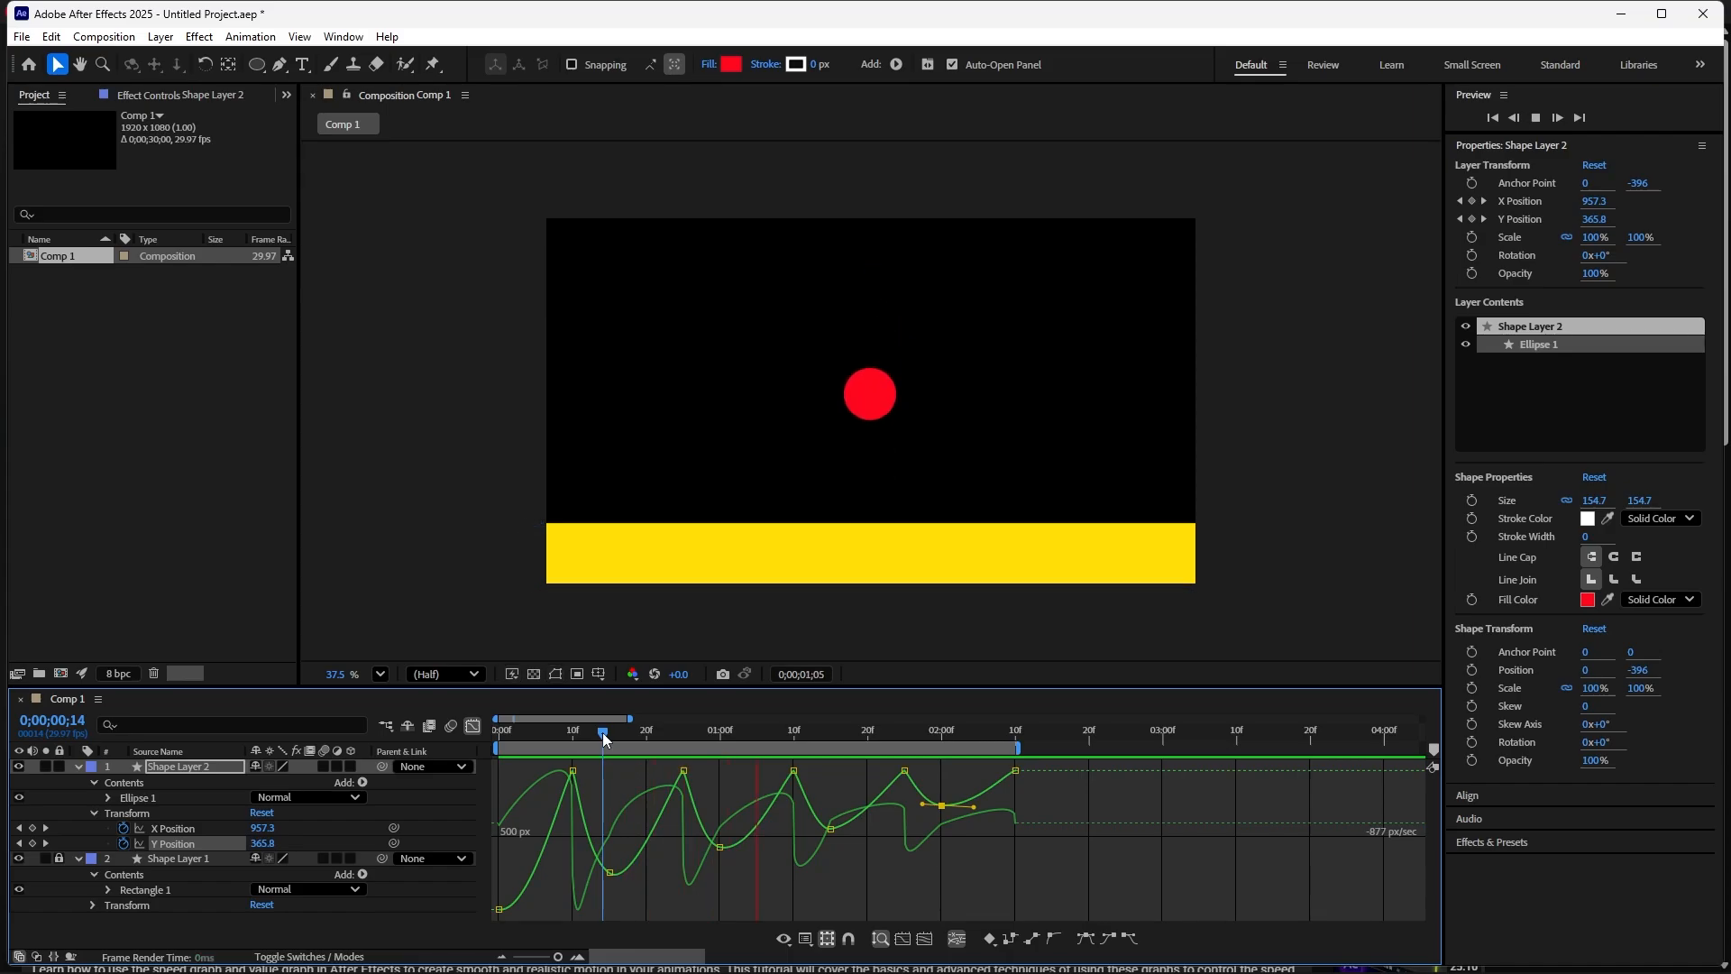
{"action": "key", "text": "space"}
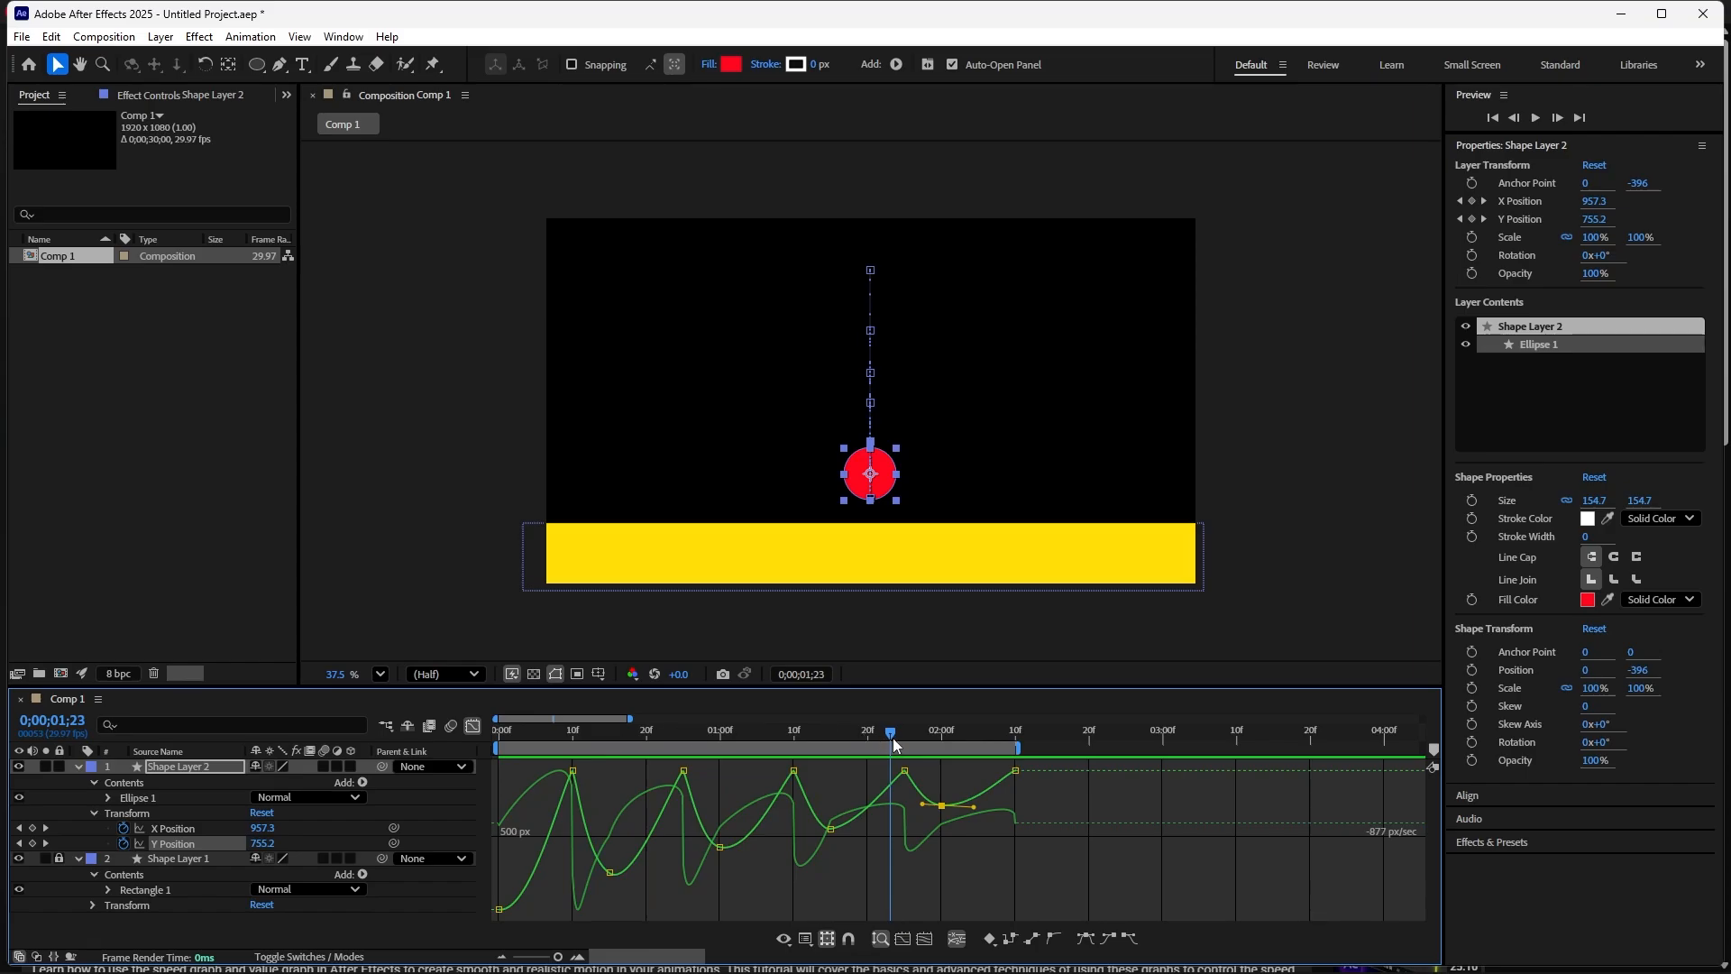
{"action": "left_click_drag", "start_coordinate": [891, 734], "coordinate": [690, 772]}
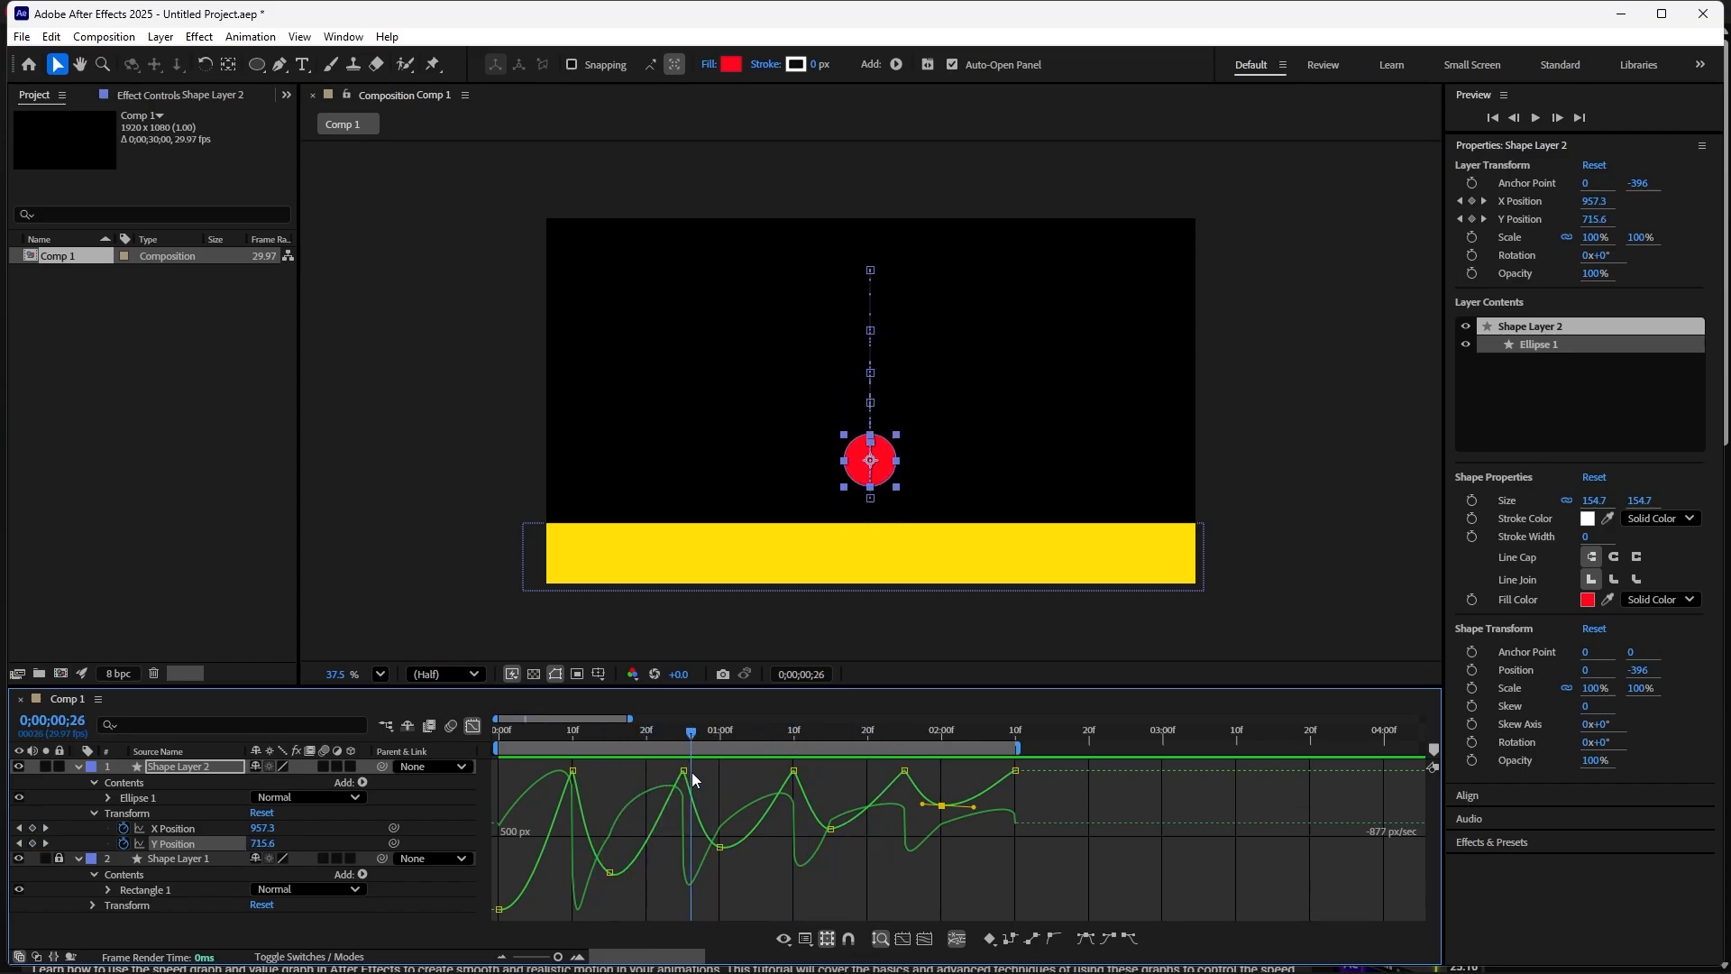